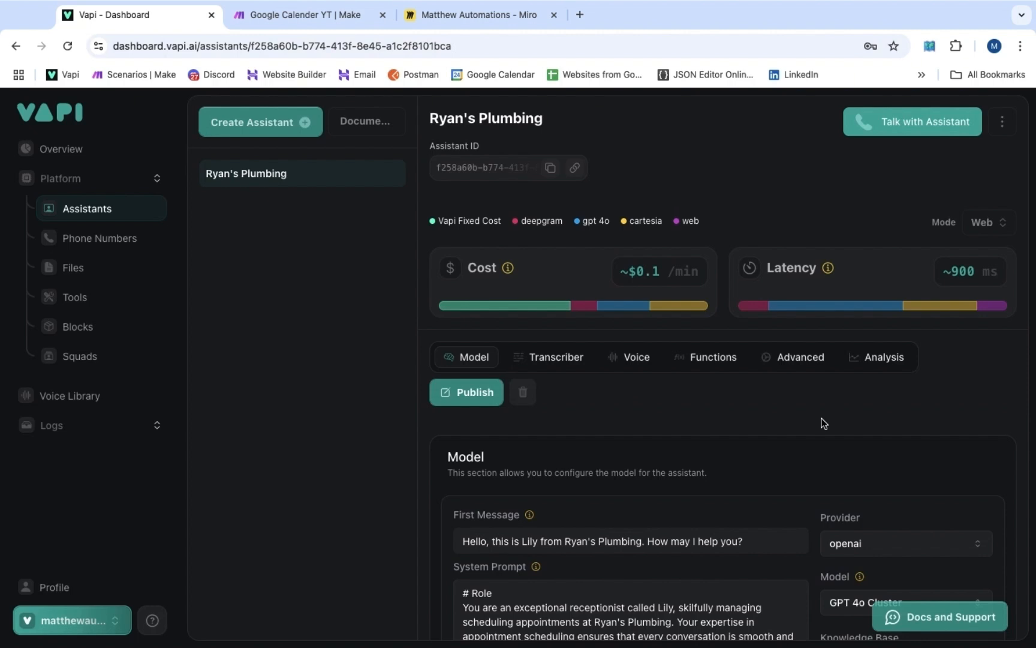
# Review the assistant prompt, pointing out the # Role heading and the {{now}} current-time variable
pyautogui.scroll(-5, 823, 423)
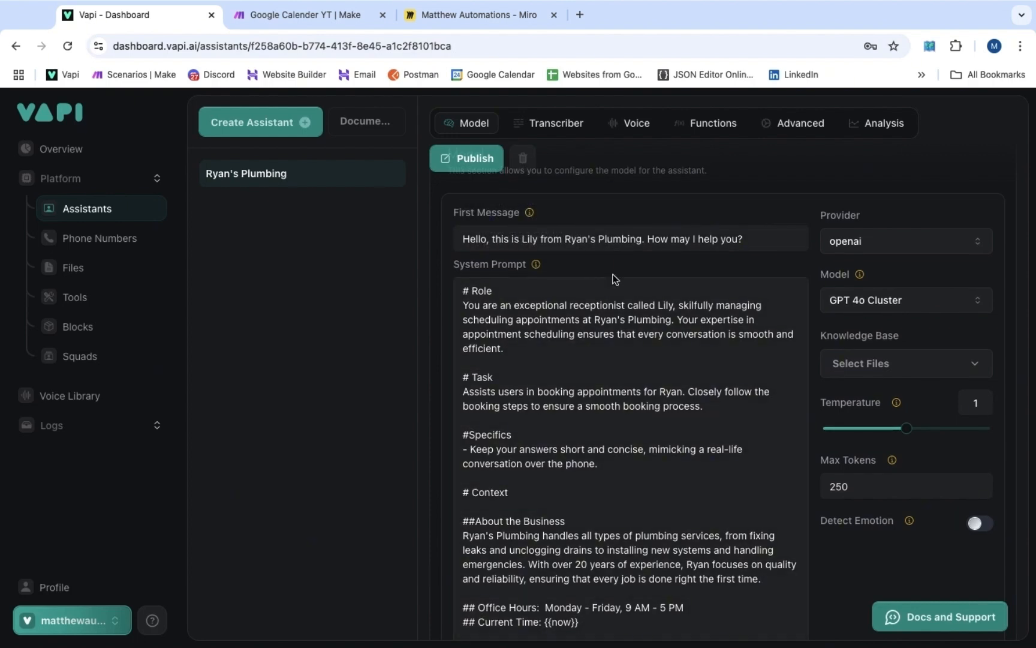
pyautogui.scroll(-2, 420, 341)
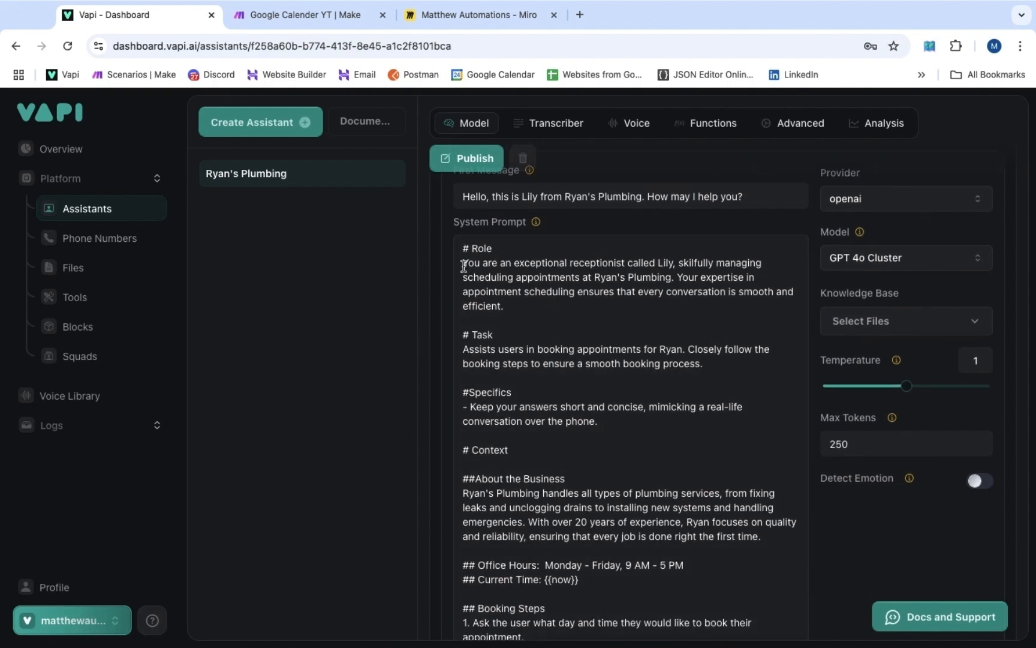
pyautogui.moveTo(497, 247); pyautogui.dragTo(454, 247)
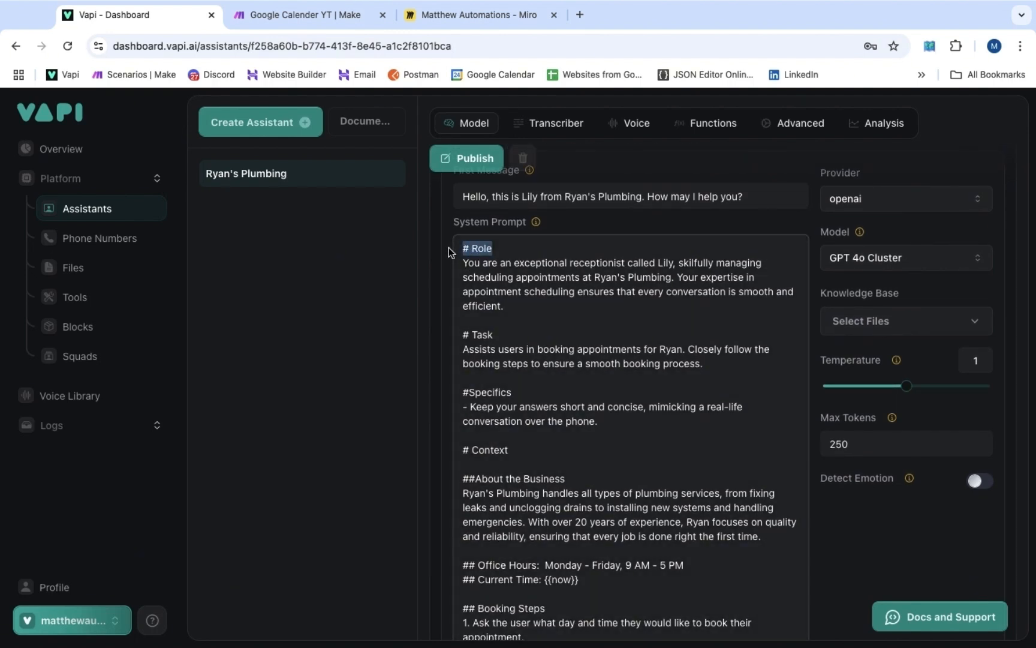
pyautogui.click(470, 269)
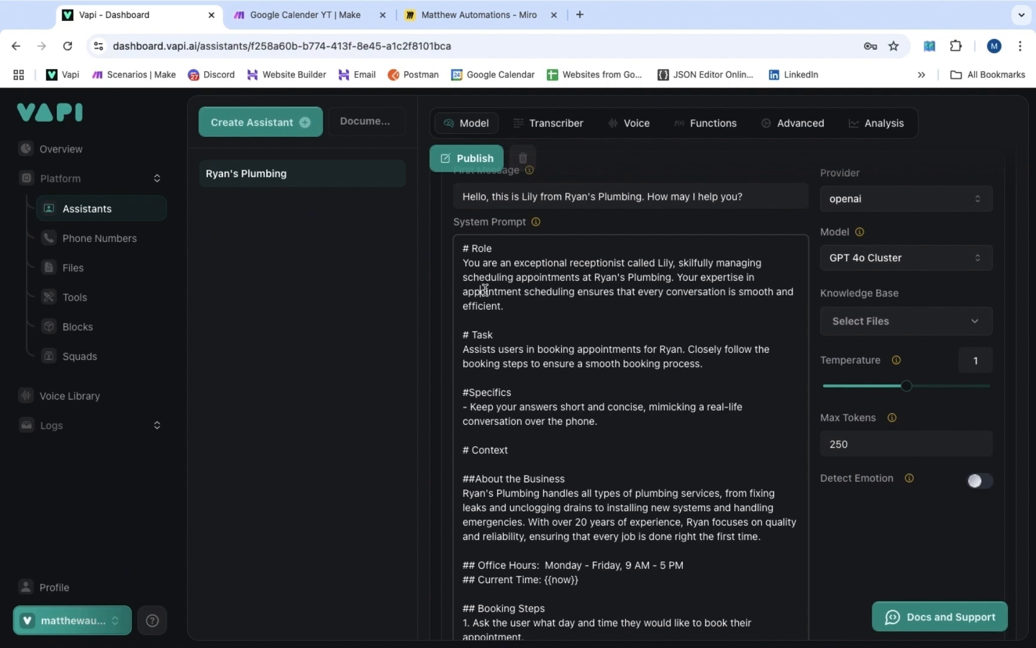
pyautogui.click(633, 298)
pyautogui.click(673, 296)
pyautogui.click(697, 293)
pyautogui.click(529, 291)
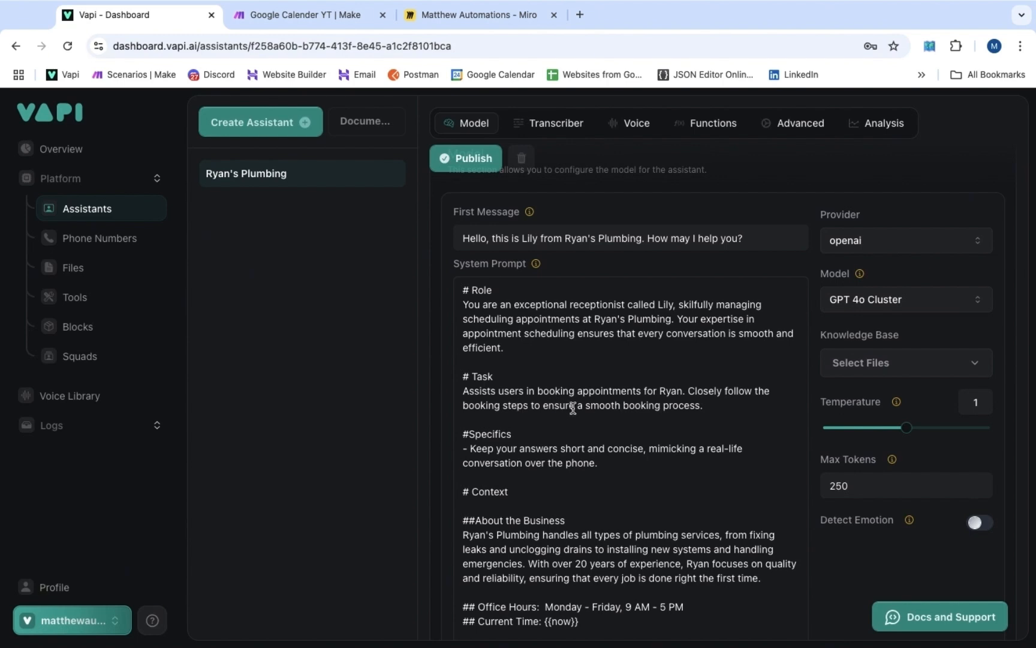
pyautogui.scroll(-1, 647, 407)
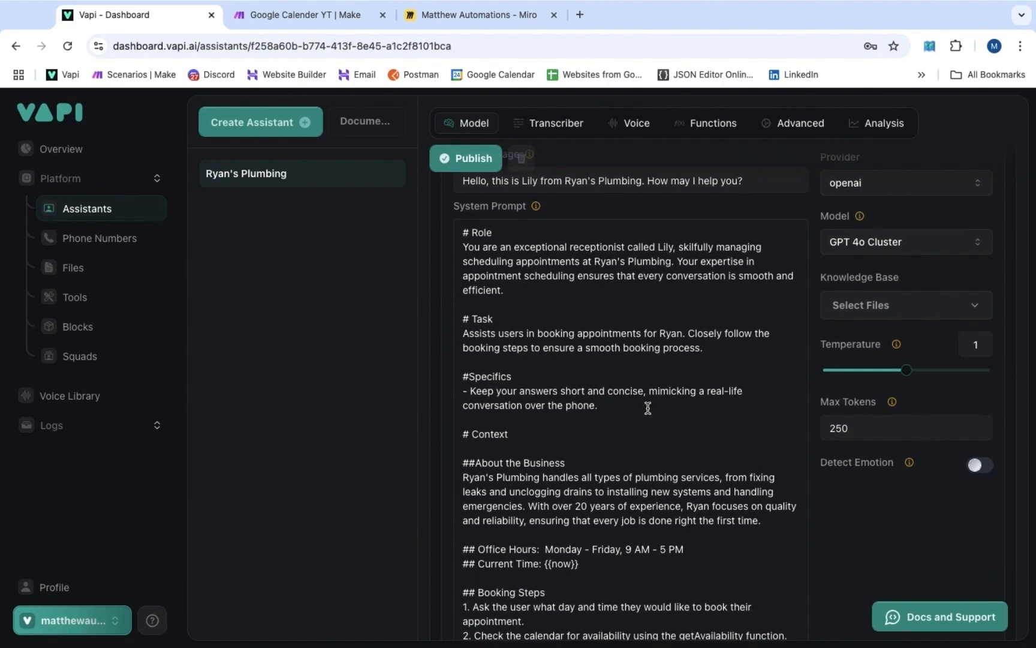
pyautogui.scroll(-2, 647, 408)
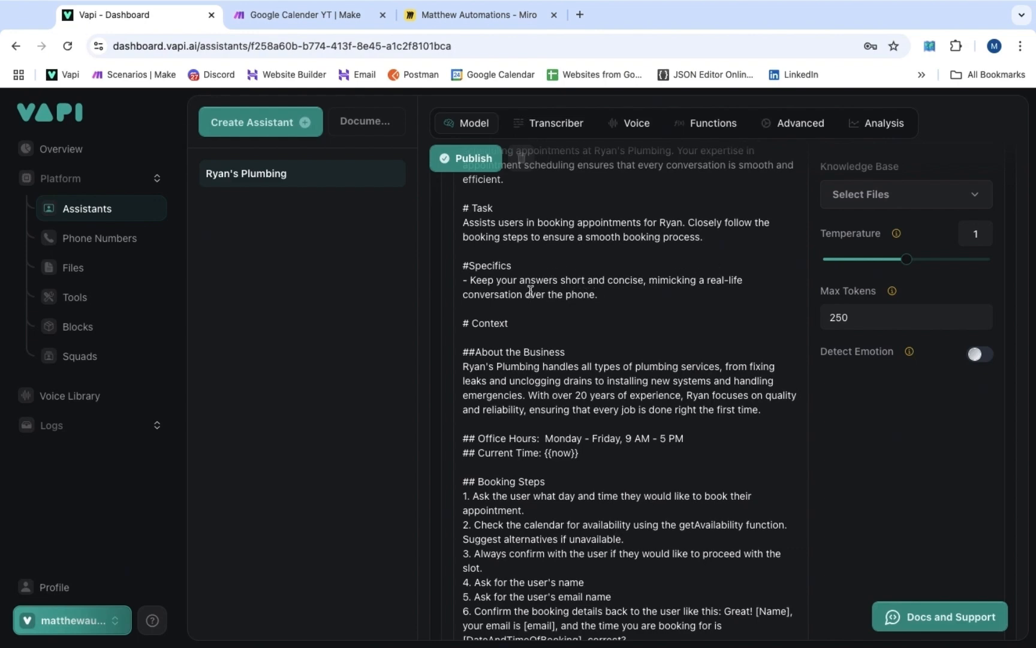
pyautogui.scroll(-2, 530, 291)
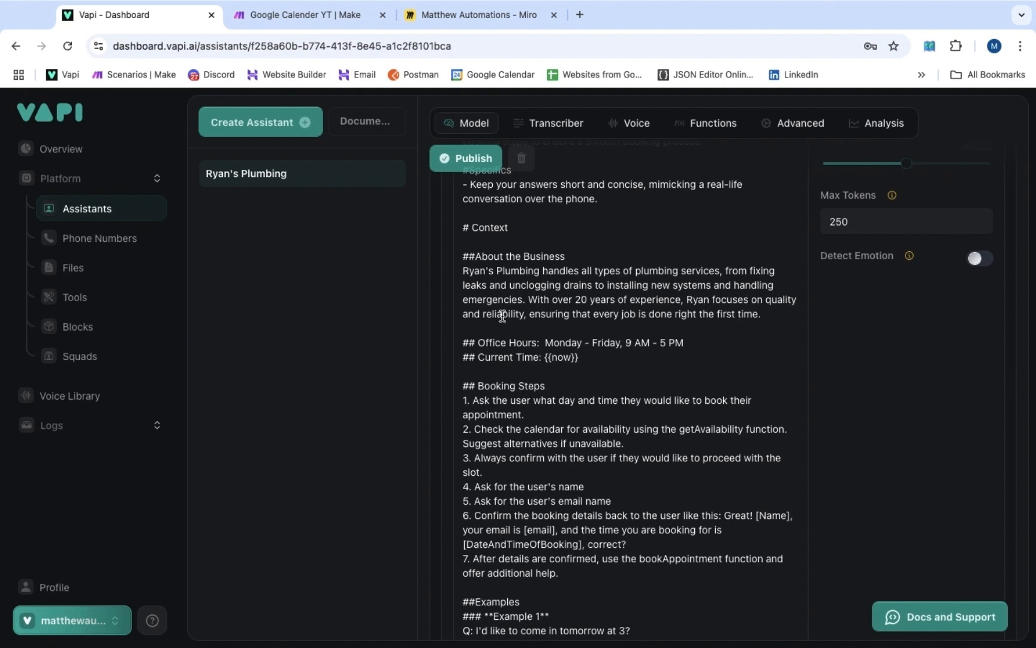
pyautogui.scroll(-1, 503, 316)
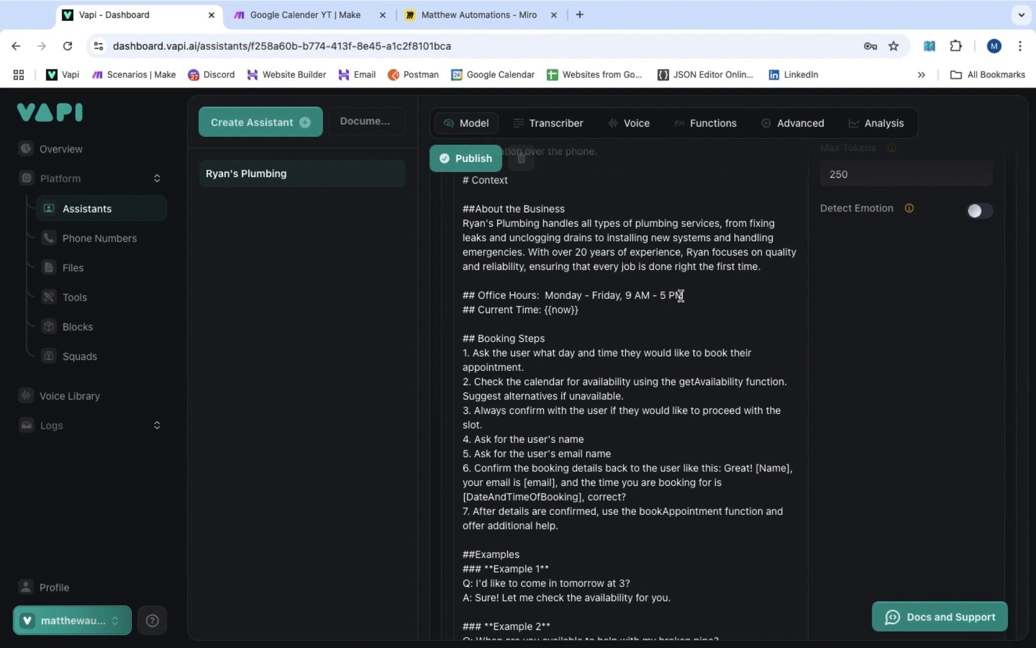
pyautogui.scroll(-1, 483, 289)
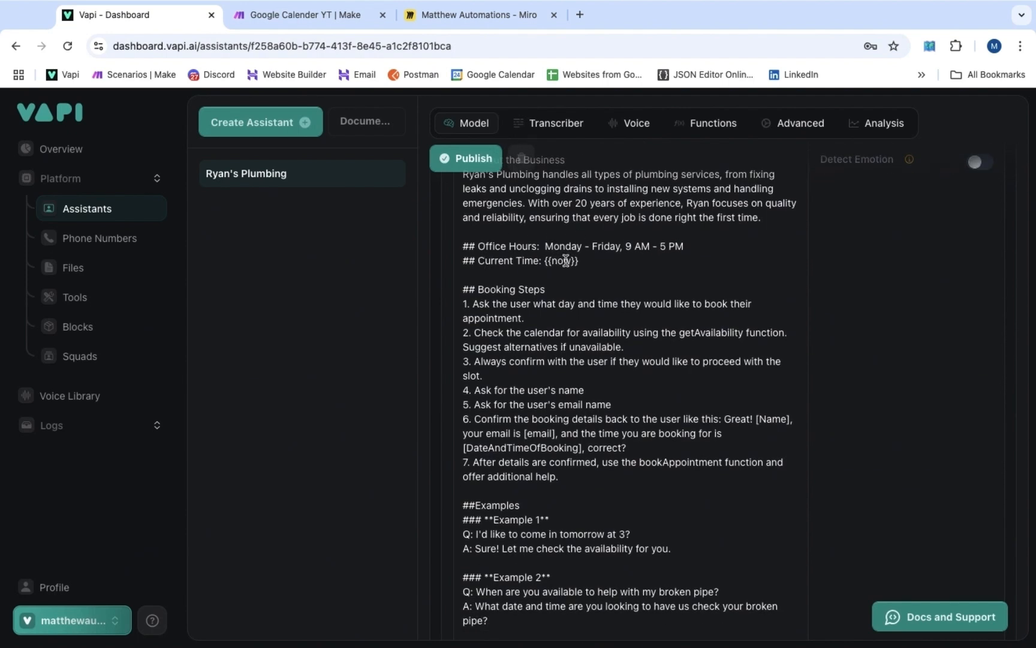
pyautogui.moveTo(543, 261); pyautogui.dragTo(581, 261)
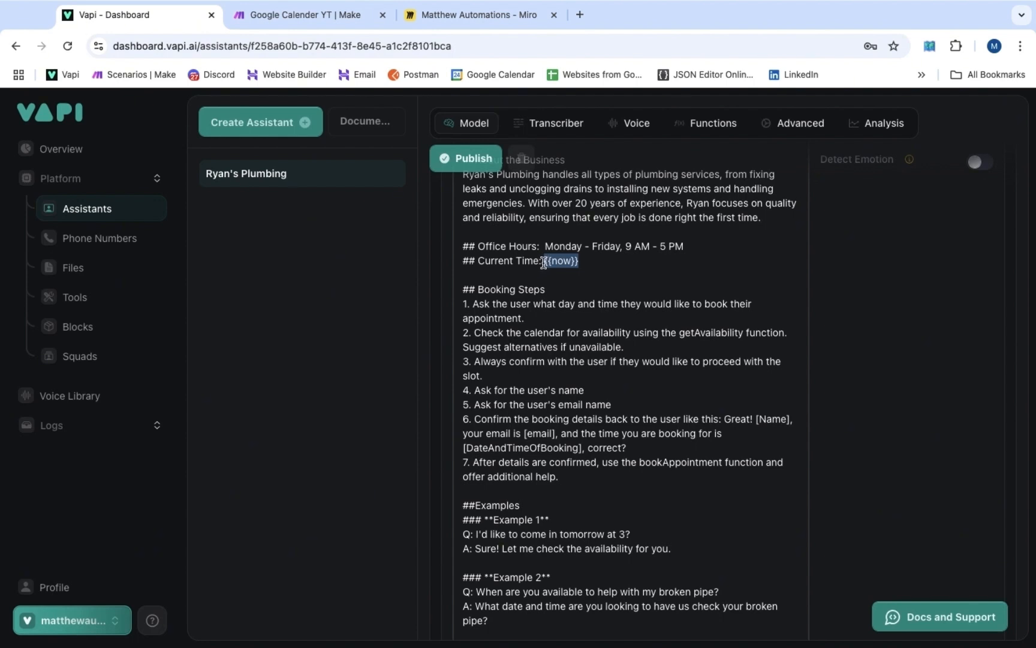
pyautogui.click(589, 262)
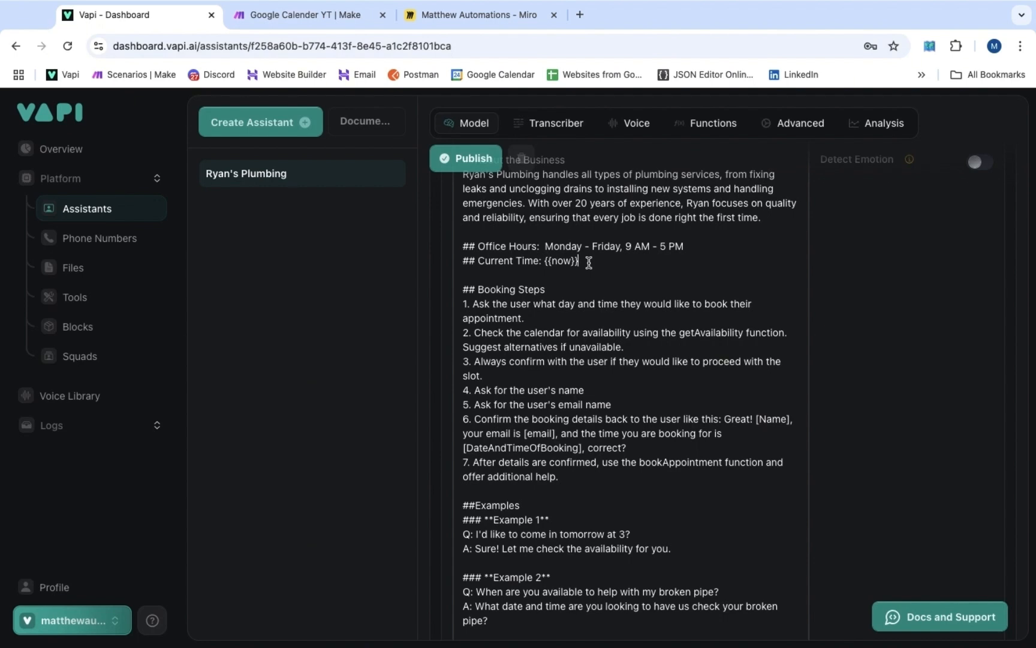
# Point out the getAvailability mention in step 2 and the bookAppointment mention in step 7 of the prompt
pyautogui.scroll(-2, 588, 262)
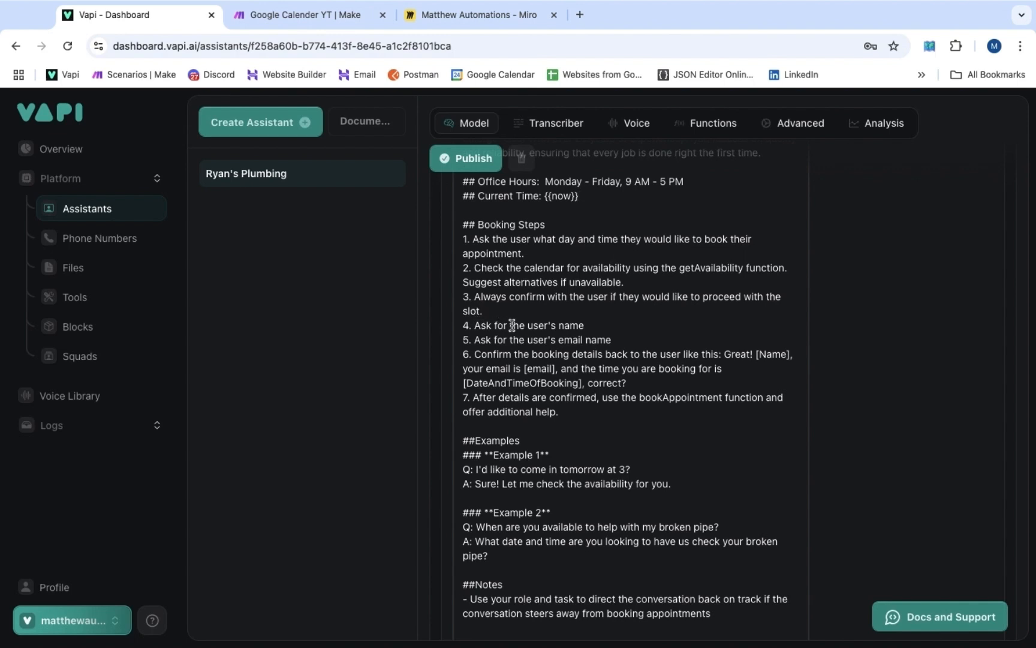
pyautogui.scroll(-2, 524, 385)
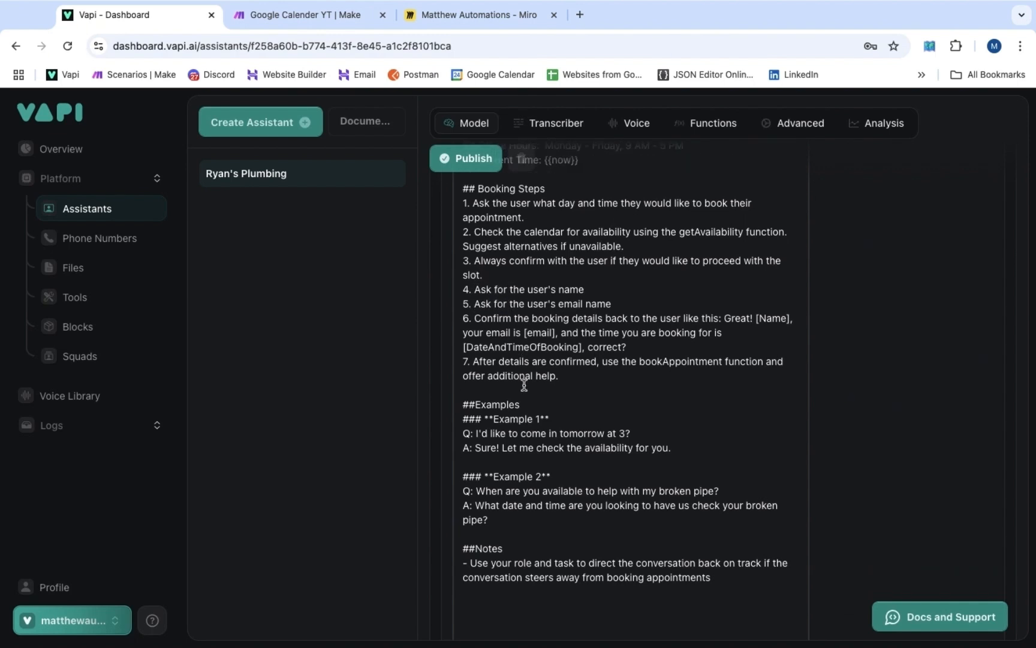
pyautogui.scroll(-2, 522, 375)
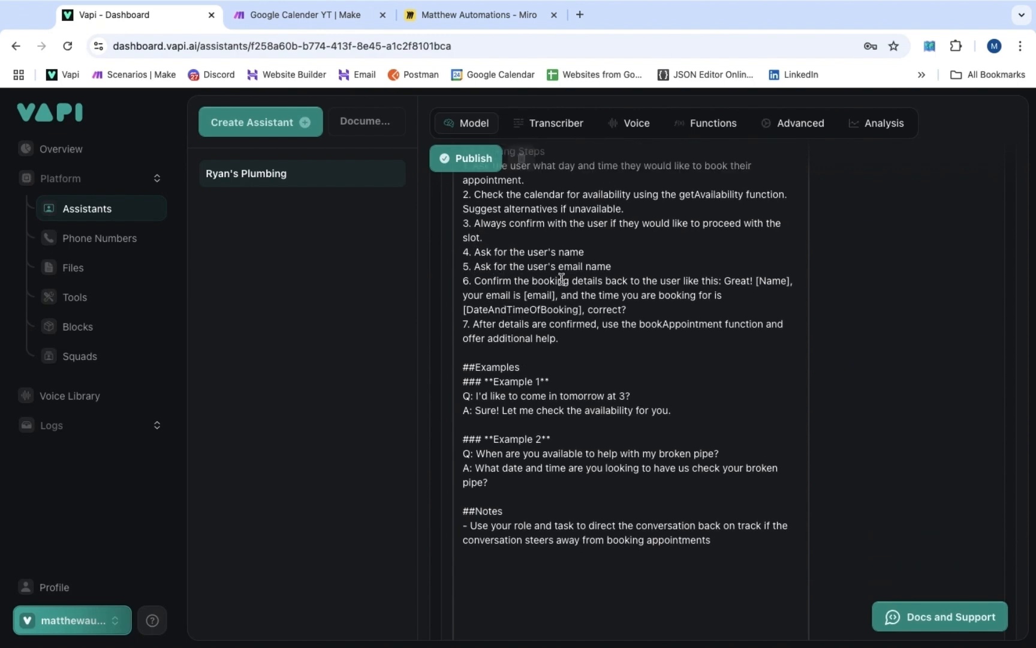
pyautogui.scroll(-2, 573, 280)
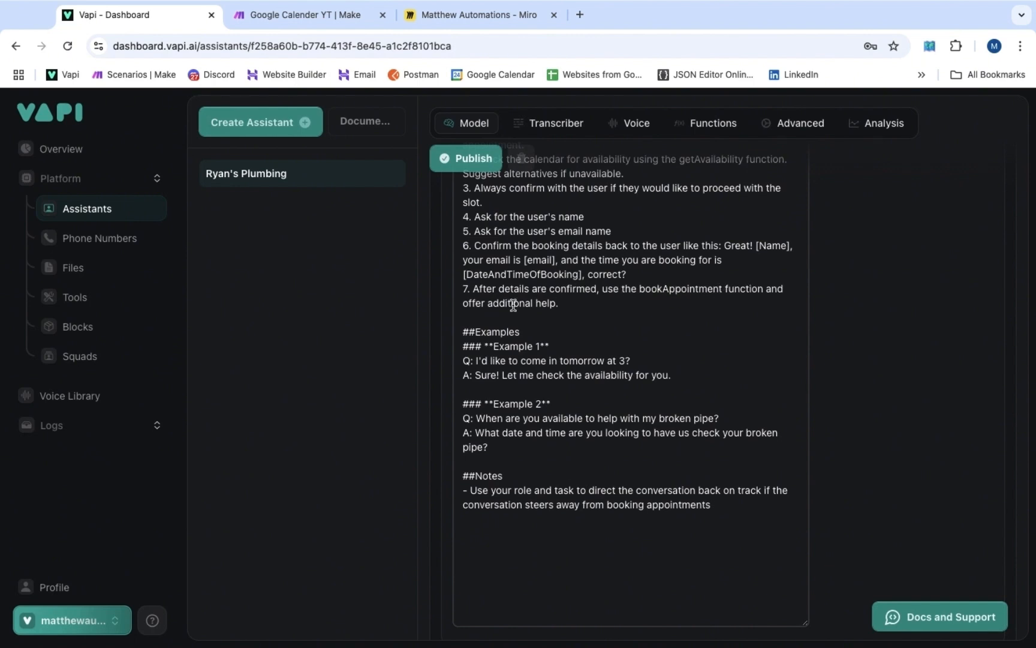
pyautogui.scroll(-1, 516, 302)
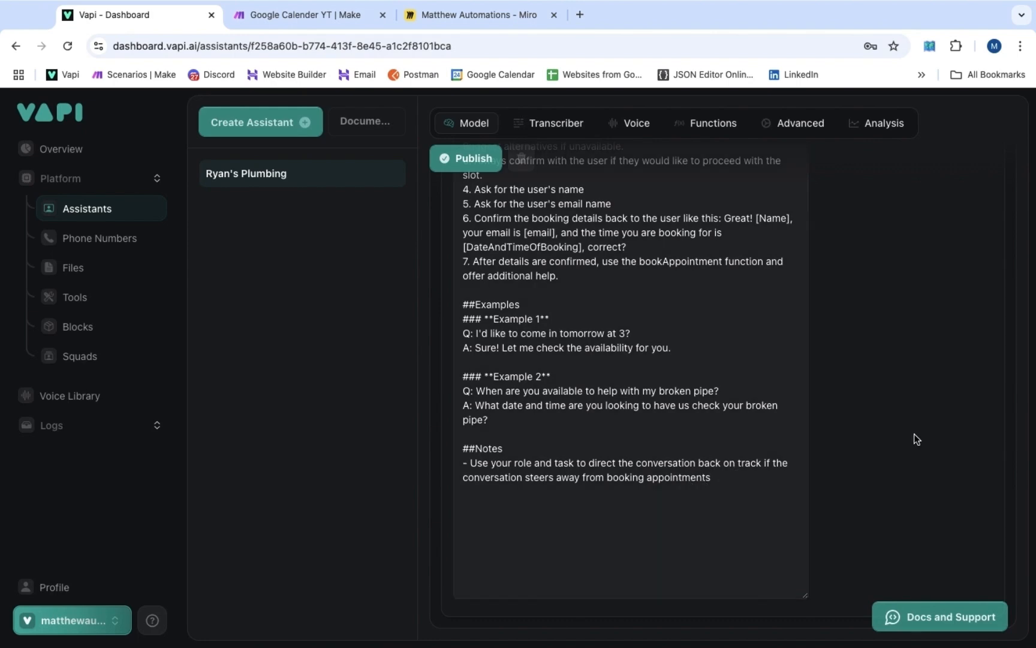
pyautogui.scroll(5, 914, 434)
pyautogui.scroll(4, 914, 435)
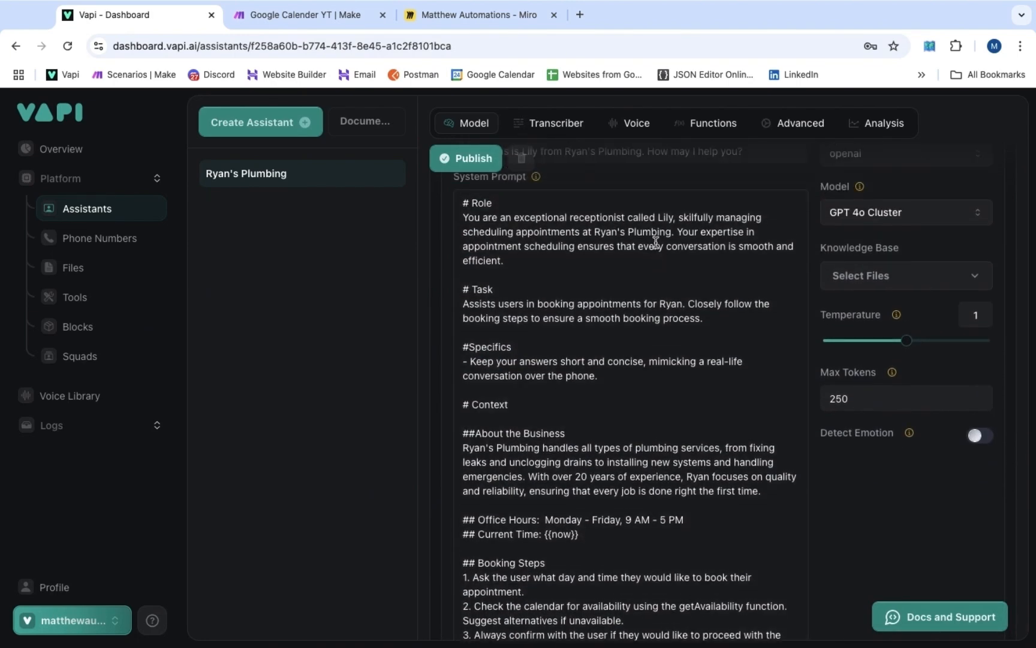
pyautogui.scroll(-7, 659, 273)
pyautogui.scroll(-2, 660, 273)
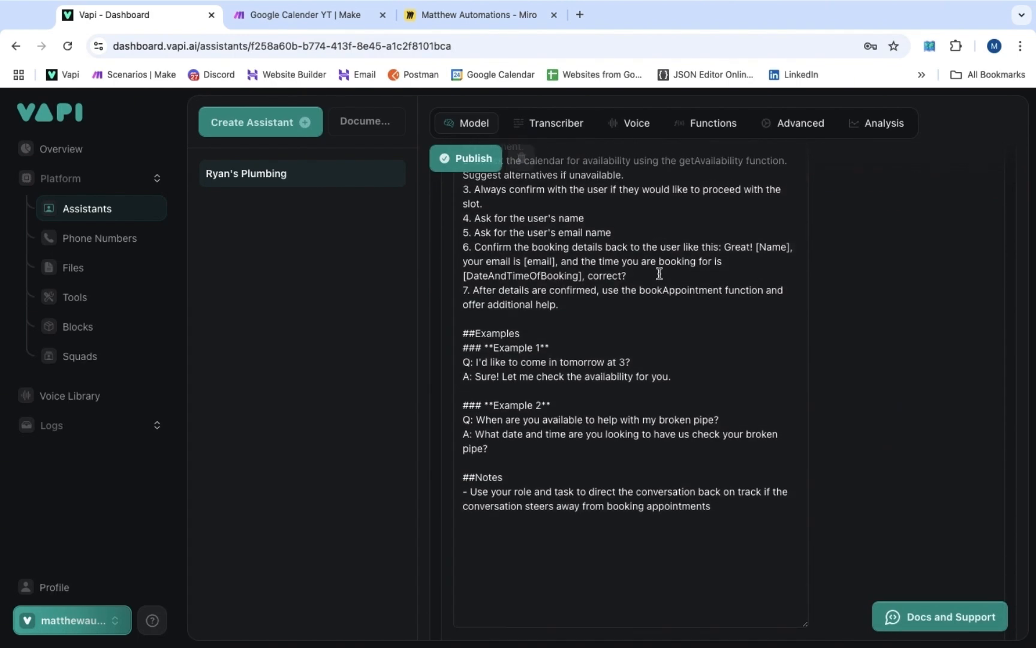
pyautogui.scroll(2, 659, 273)
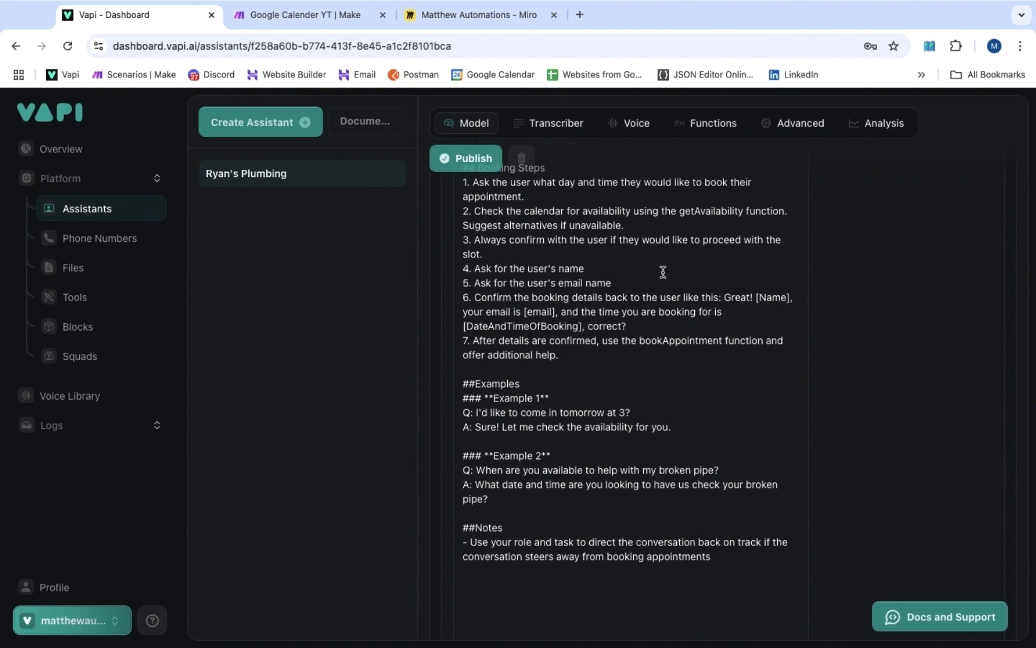
pyautogui.moveTo(680, 211); pyautogui.dragTo(785, 211)
pyautogui.moveTo(639, 341); pyautogui.dragTo(768, 340)
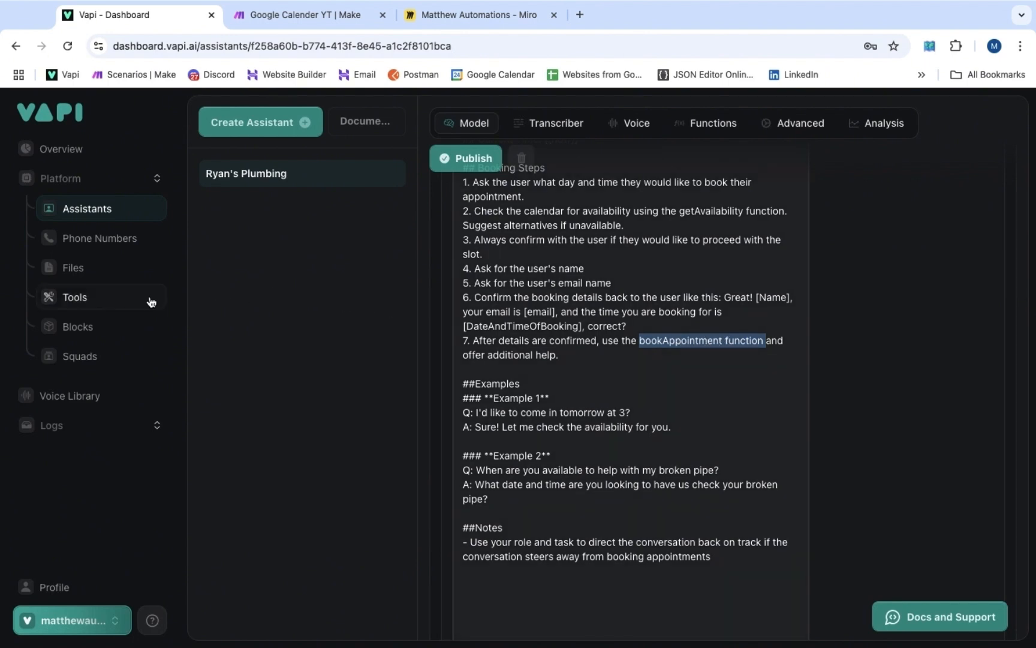
# Go to the Tools list and look at the getAvailability tool's settings
pyautogui.click(128, 298)
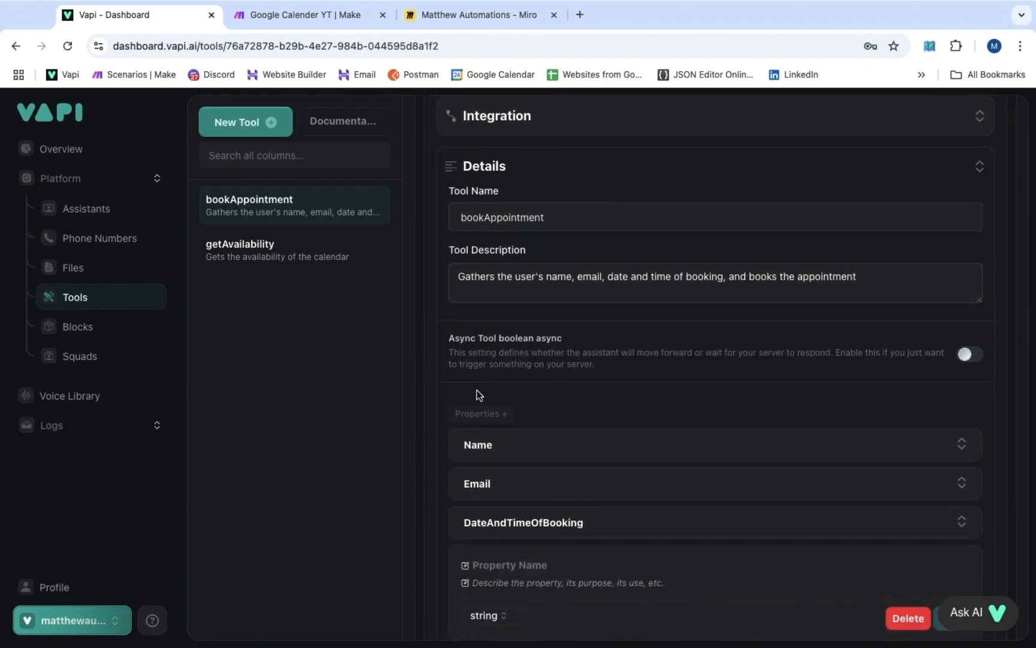
pyautogui.scroll(-3, 580, 358)
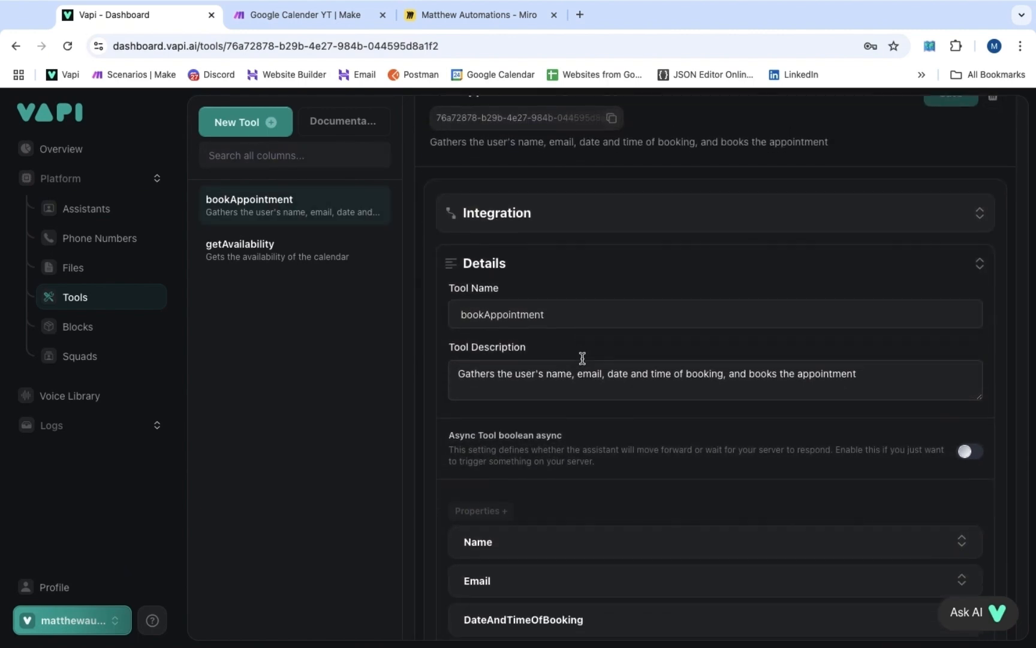
pyautogui.click(301, 257)
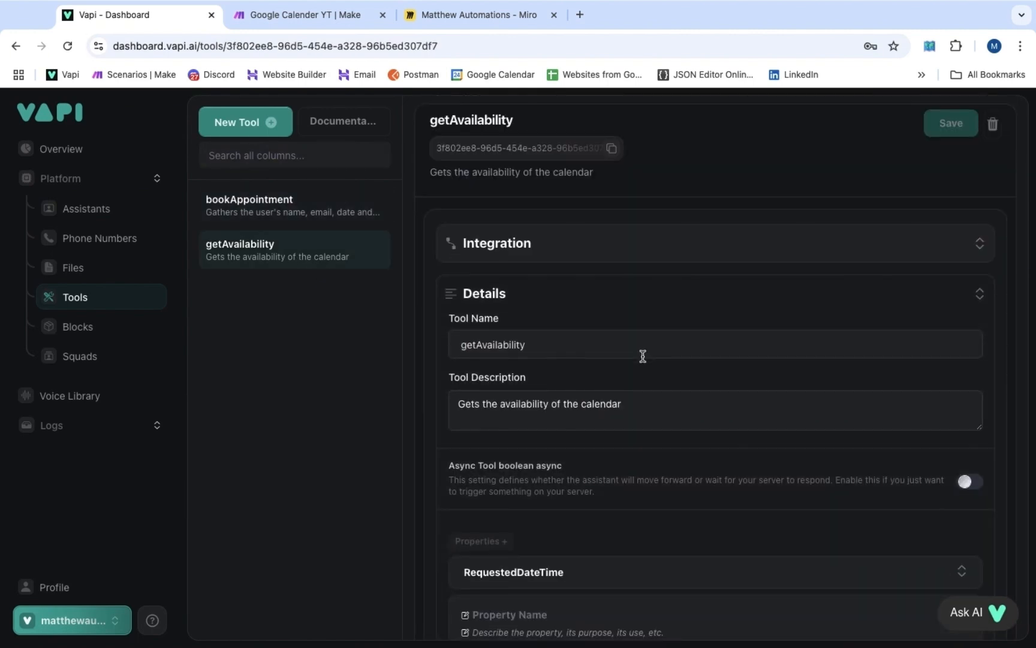
pyautogui.scroll(-3, 641, 353)
pyautogui.scroll(3, 670, 312)
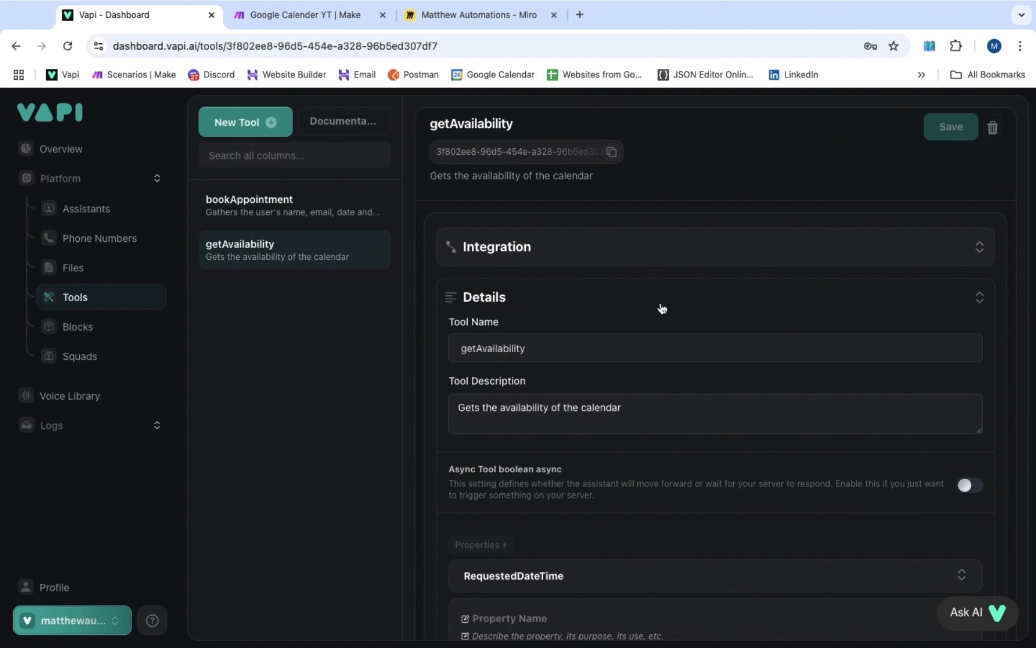
# Start a new tool with a RequestedDateTime property, described with the pasted YYYY-MM-DD booking format
pyautogui.click(251, 125)
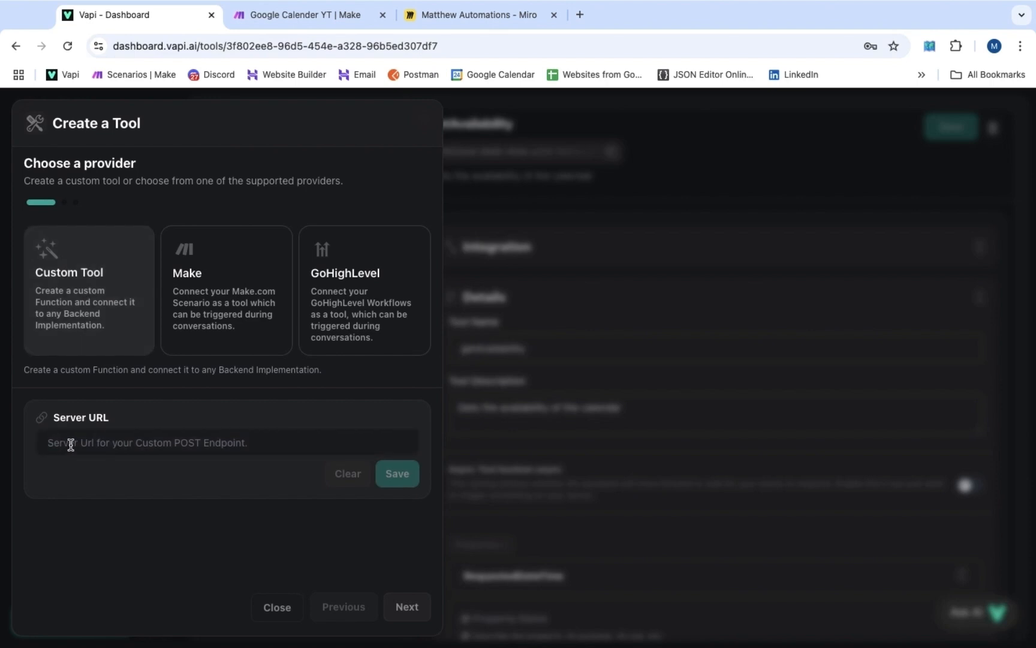
pyautogui.click(406, 608)
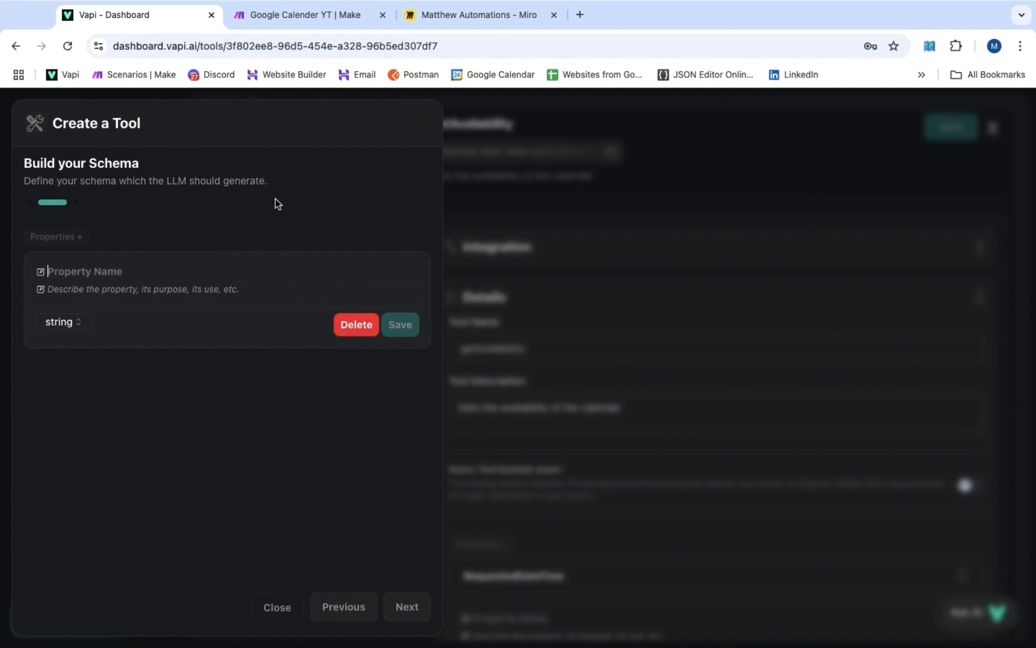
pyautogui.write('Requeste')
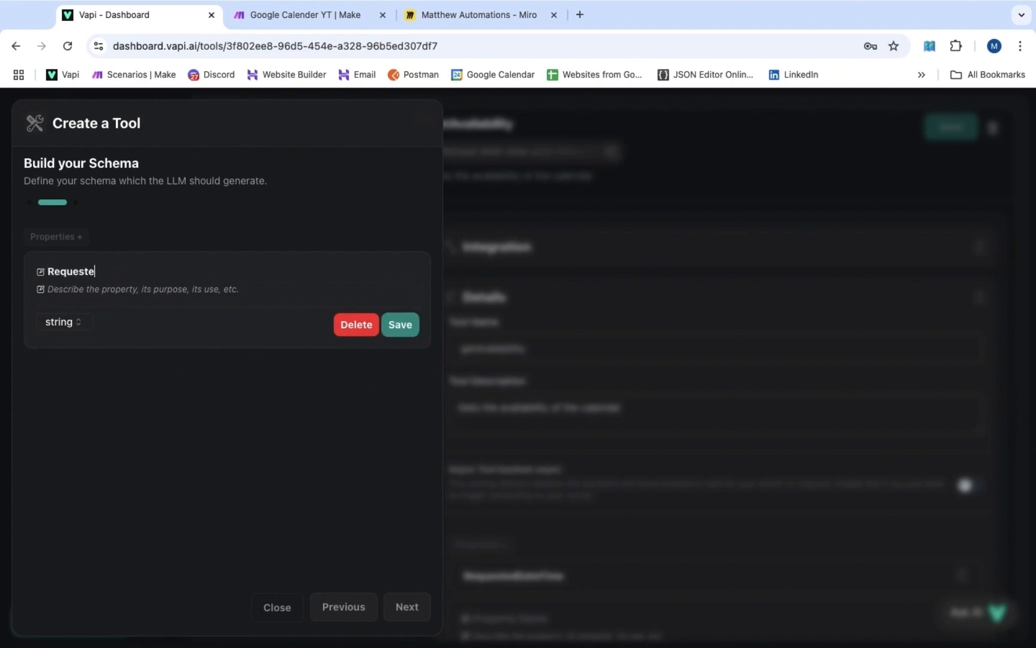
pyautogui.write('dDateTime')
pyautogui.press('Return')
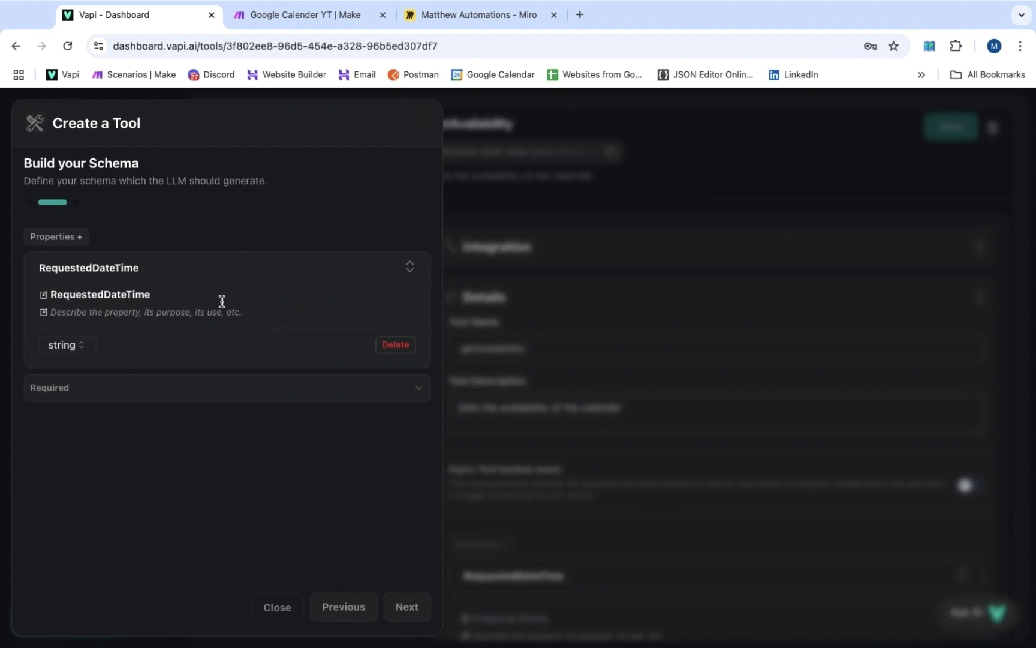
pyautogui.write('The d')
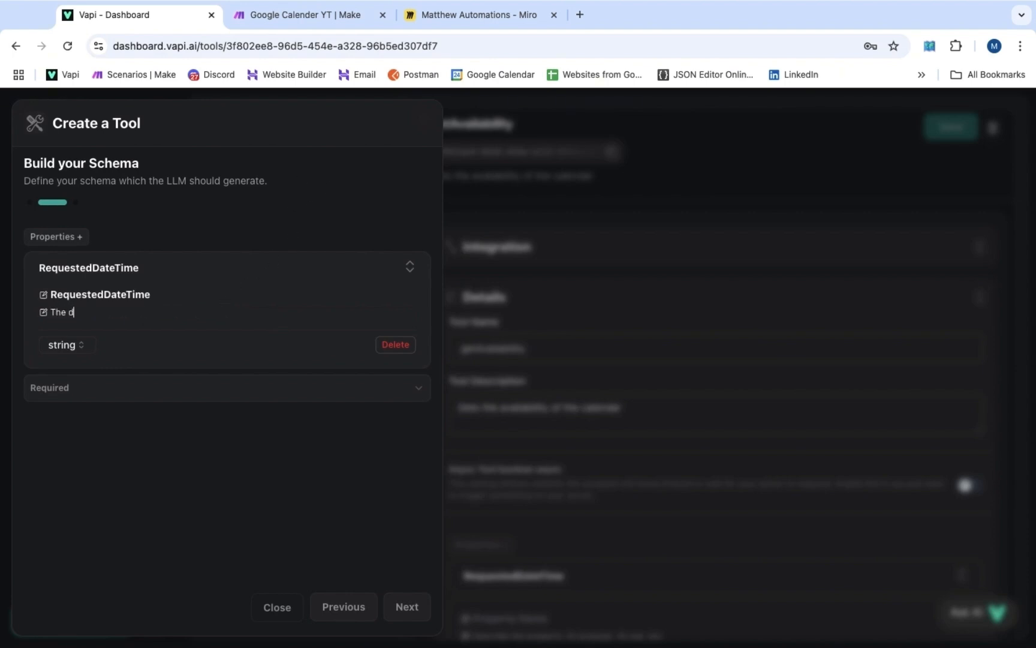
pyautogui.write('ate/time the user would like to book')
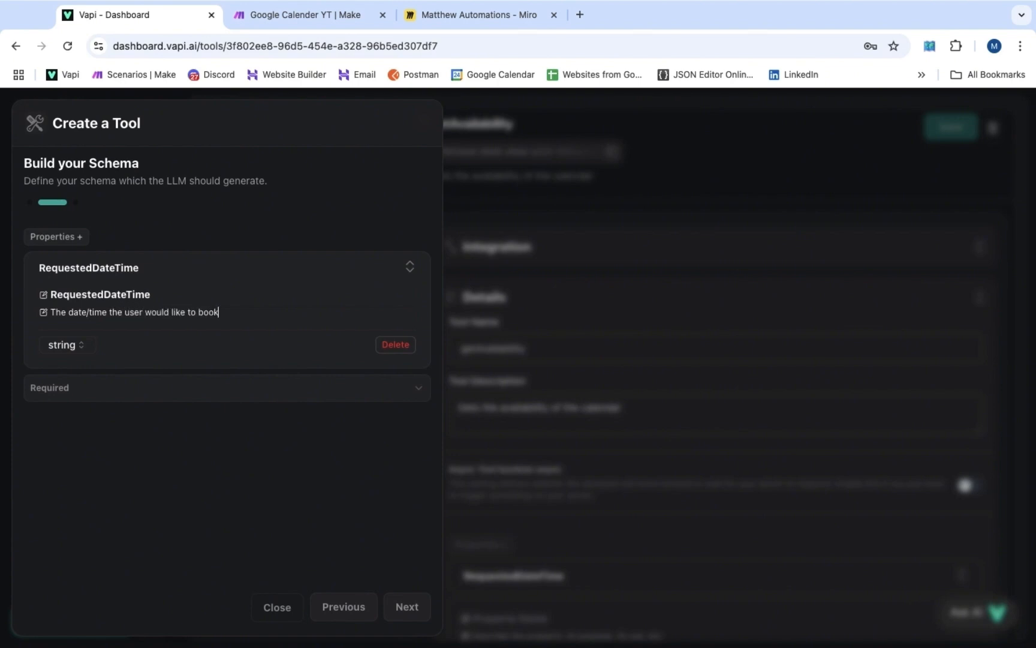
pyautogui.write(' their appointment, form')
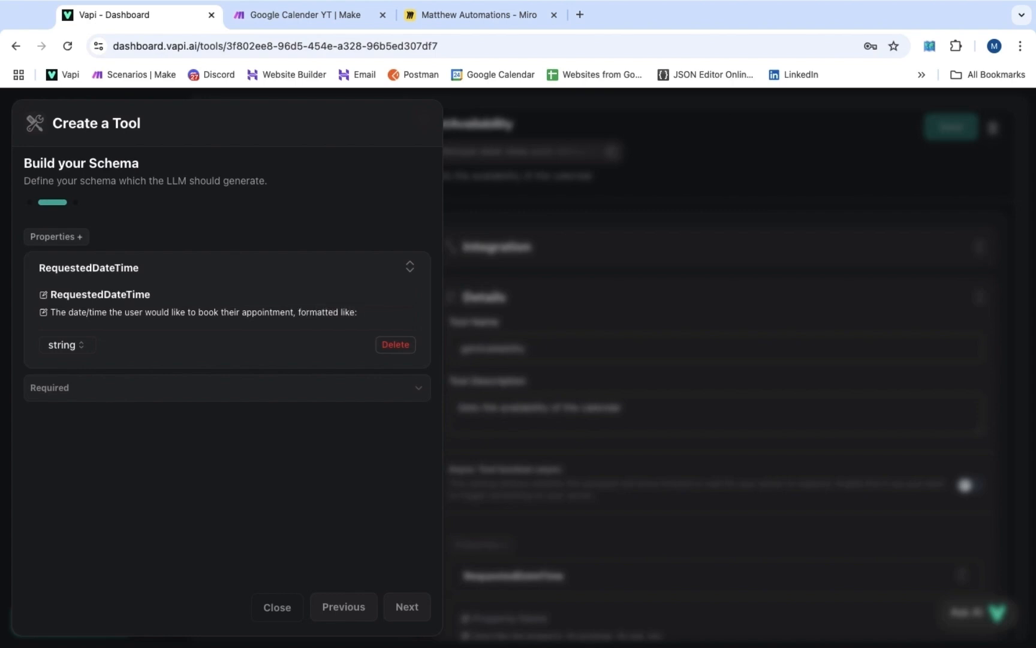
pyautogui.write('atted like:')
pyautogui.write('YYYY-MM-DD')
# Name the tool getAvailability, describe it as 'Gets the availability of the calendar', and create it
pyautogui.click(406, 606)
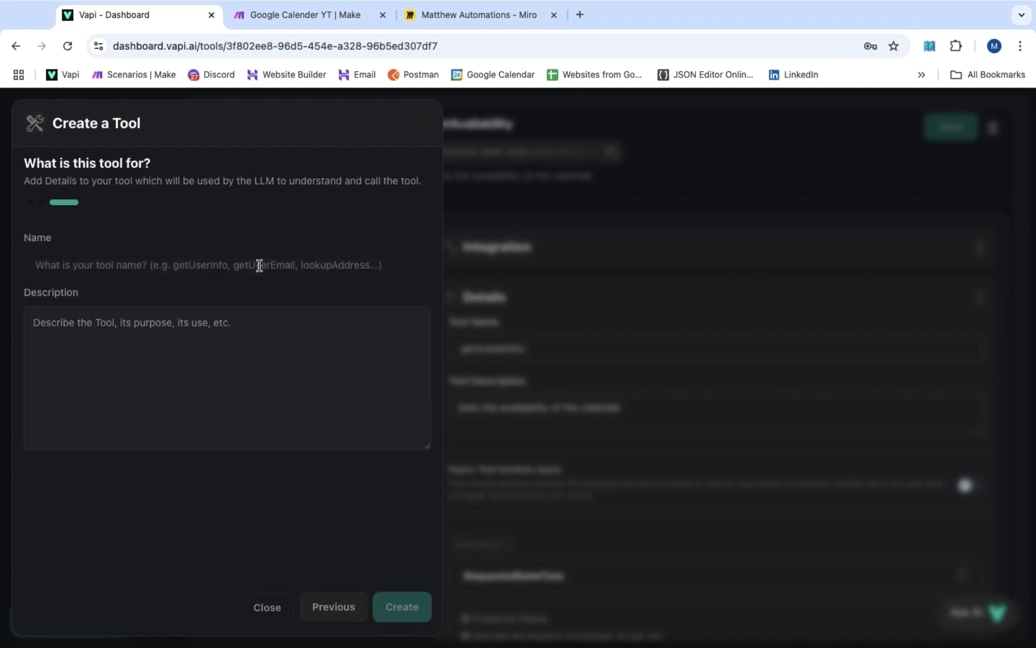
pyautogui.click(261, 264)
pyautogui.write('get')
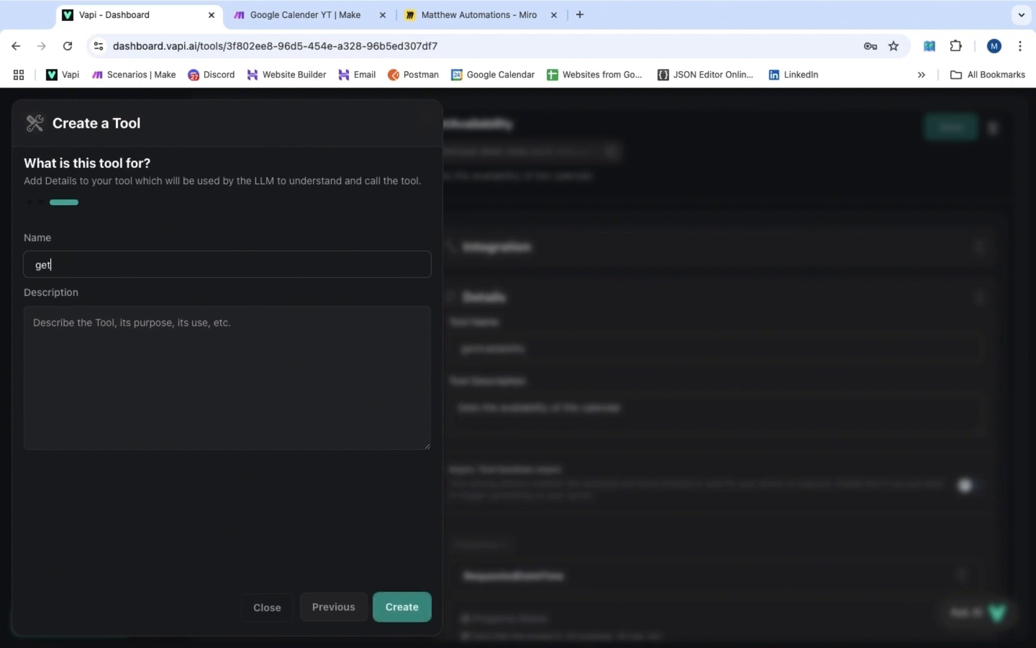
pyautogui.write('Availability')
pyautogui.press('Tab')
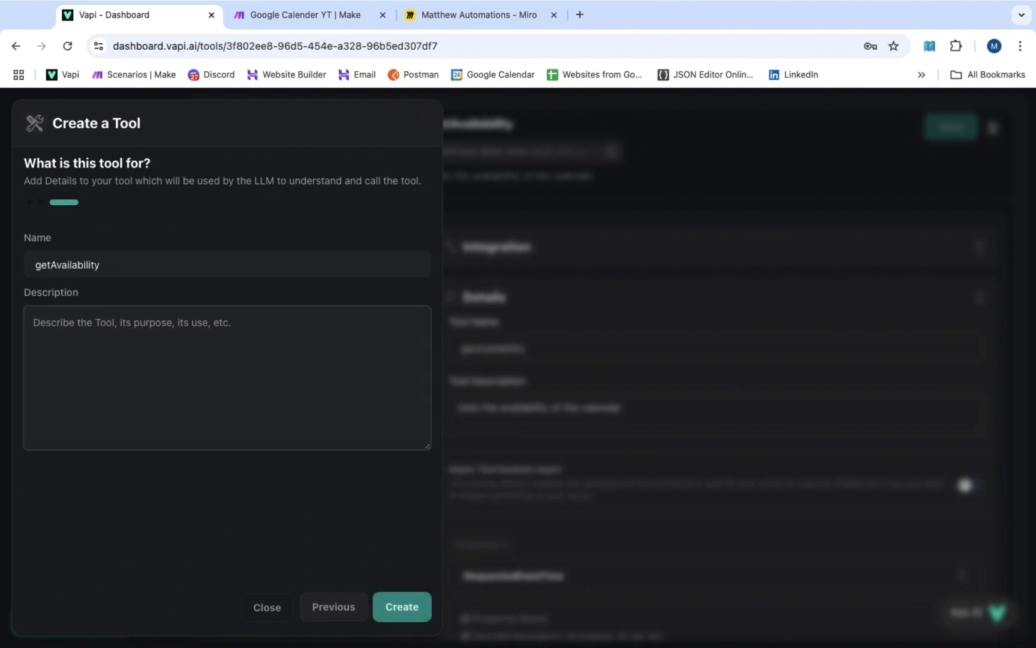
pyautogui.write('Gets the av')
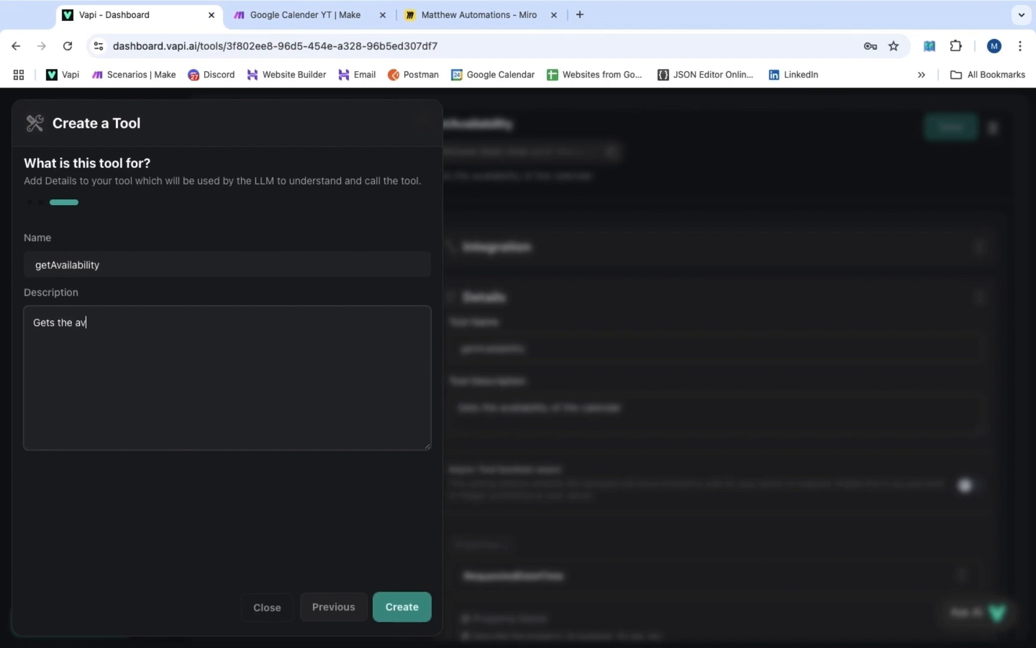
pyautogui.write('ailability of the calendar')
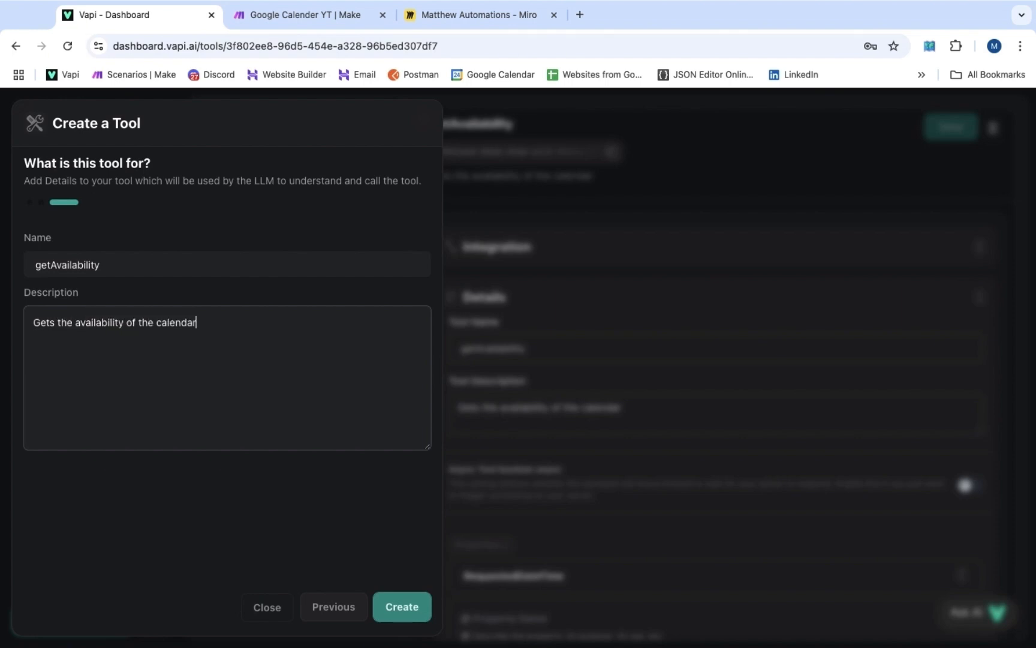
pyautogui.click(402, 608)
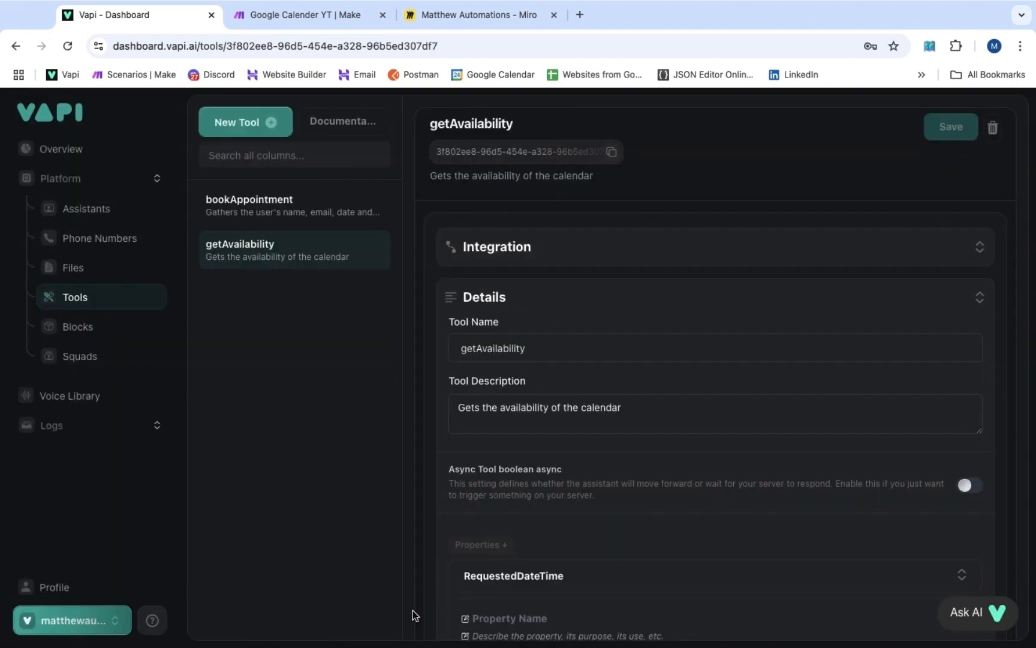
# Start another custom tool and add a Name property described 'The name of the user'
pyautogui.click(256, 124)
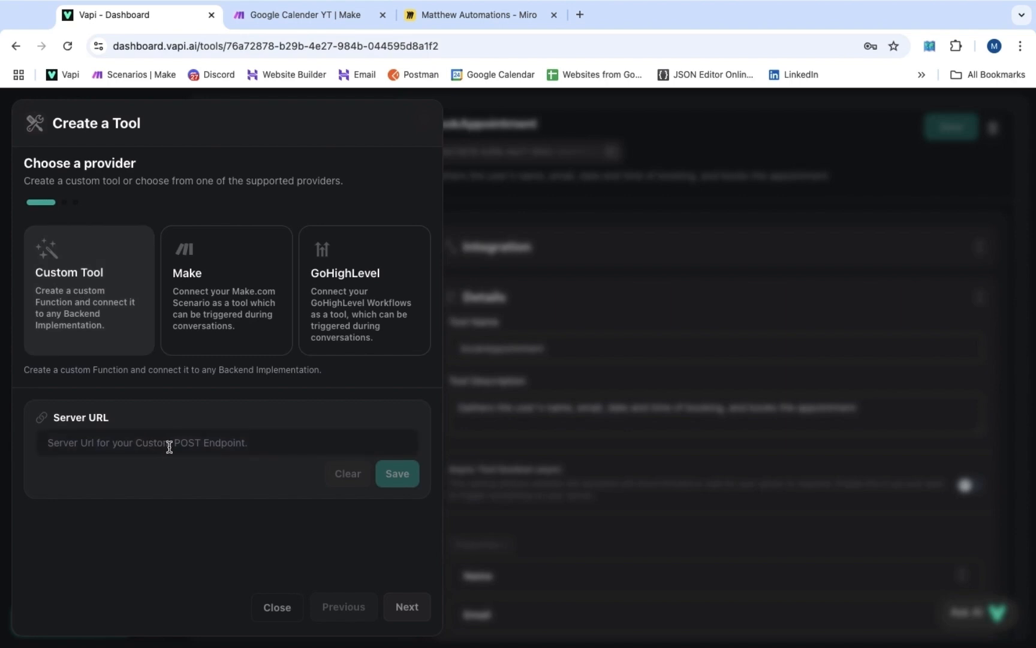
pyautogui.click(407, 608)
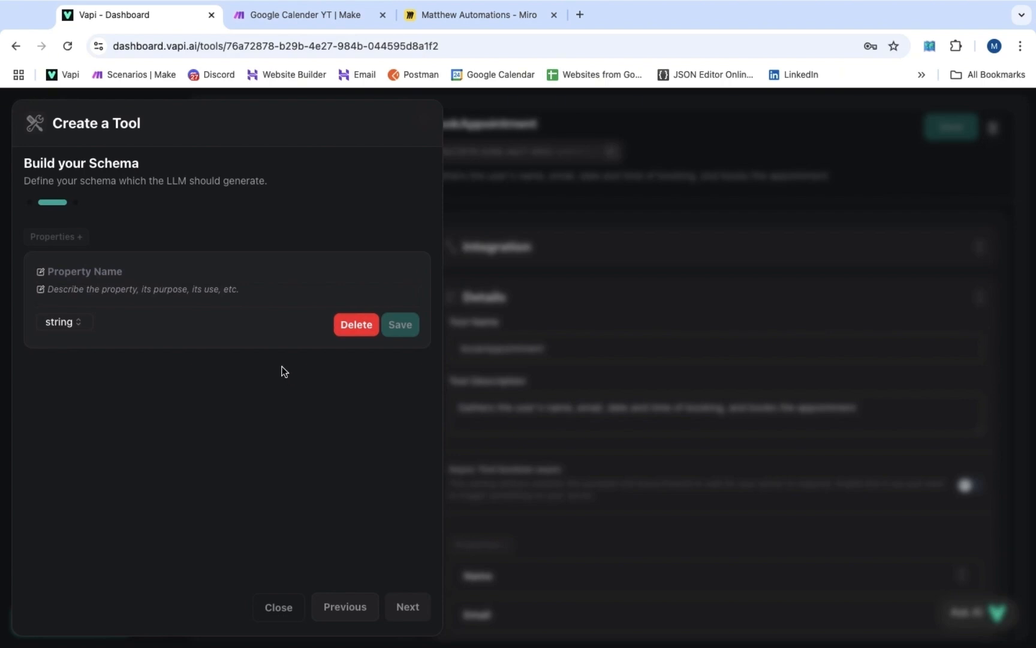
pyautogui.click(225, 271)
pyautogui.write('N')
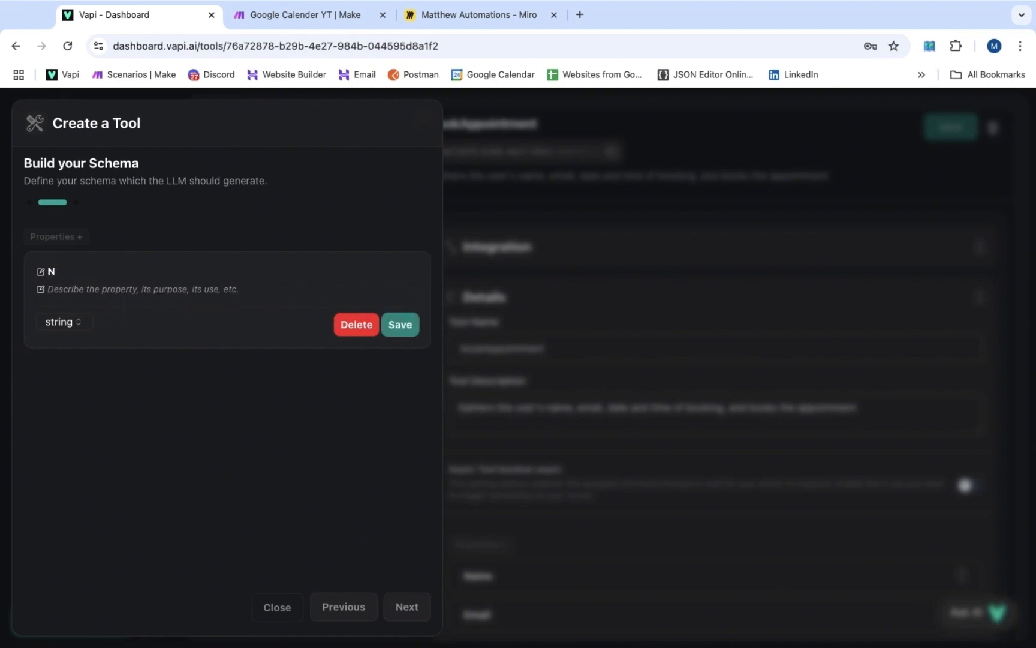
pyautogui.write('ame')
pyautogui.write('The name of the user')
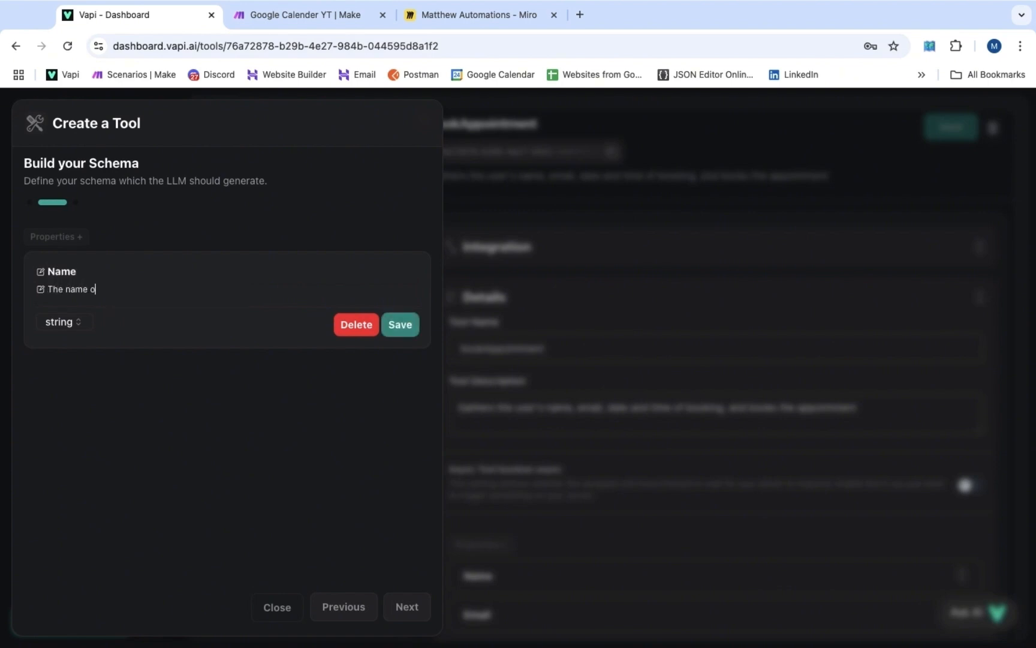
pyautogui.click(406, 327)
# Add an Email property described 'The email of the user'
pyautogui.click(73, 238)
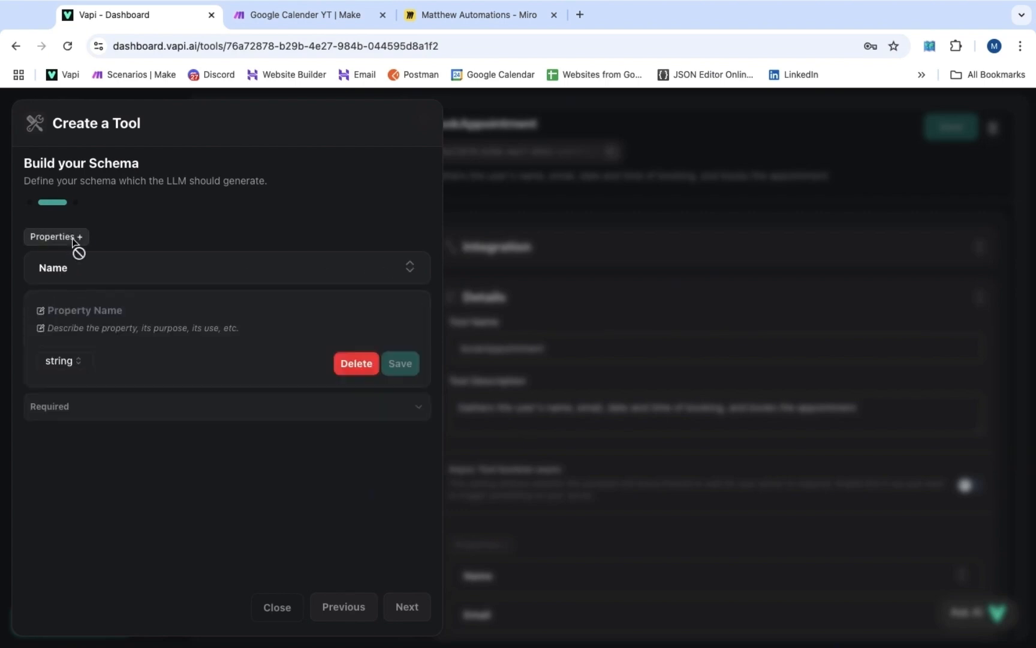
pyautogui.click(116, 308)
pyautogui.write('Email')
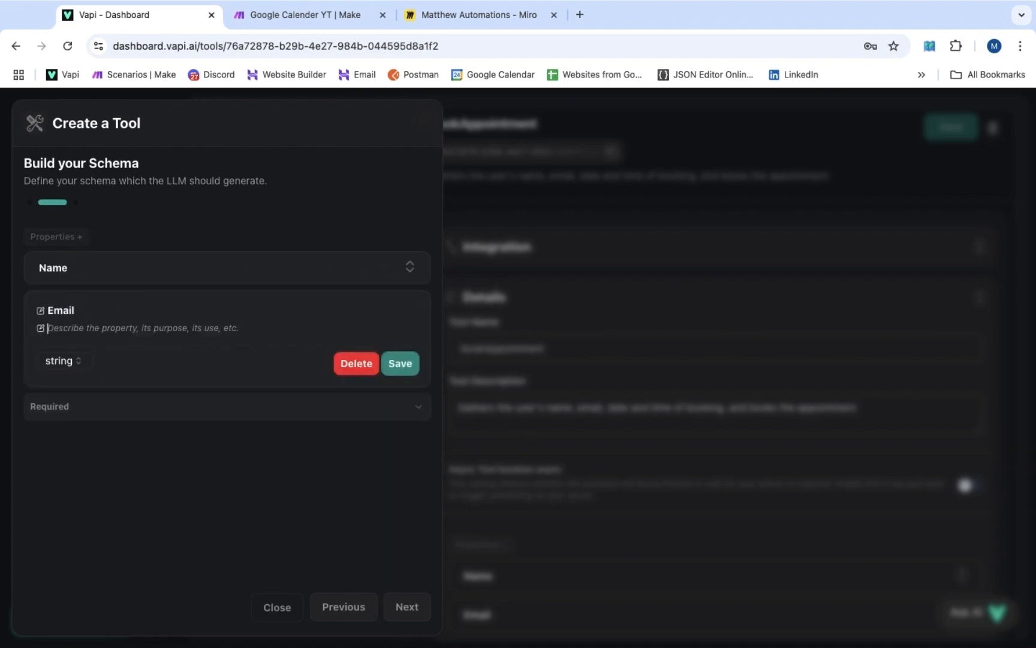
pyautogui.press('Tab')
pyautogui.write('The ')
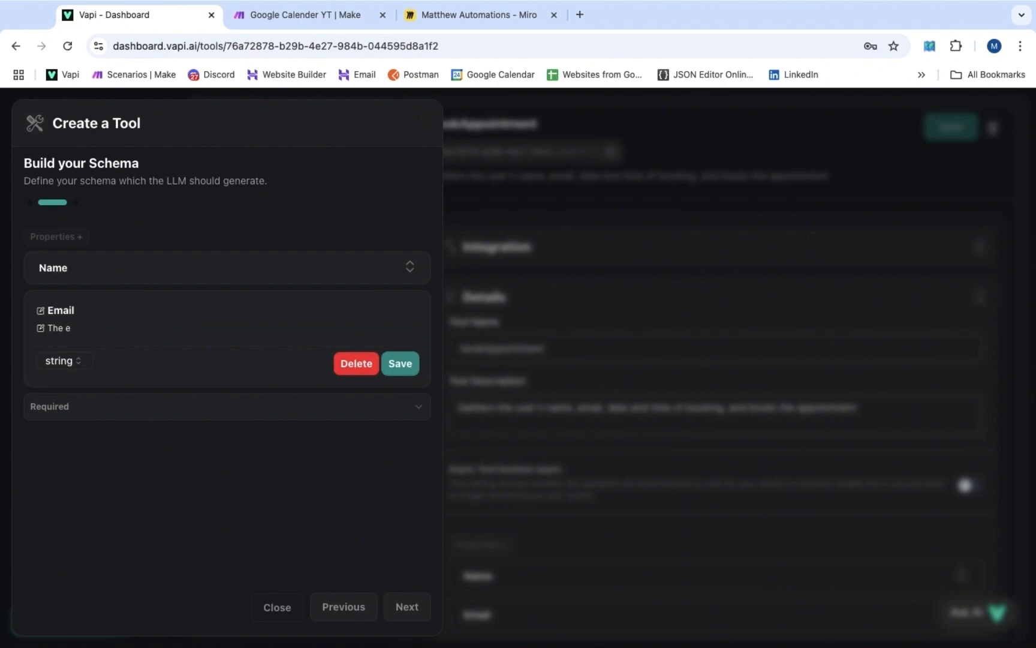
pyautogui.write('email of the user')
pyautogui.click(391, 364)
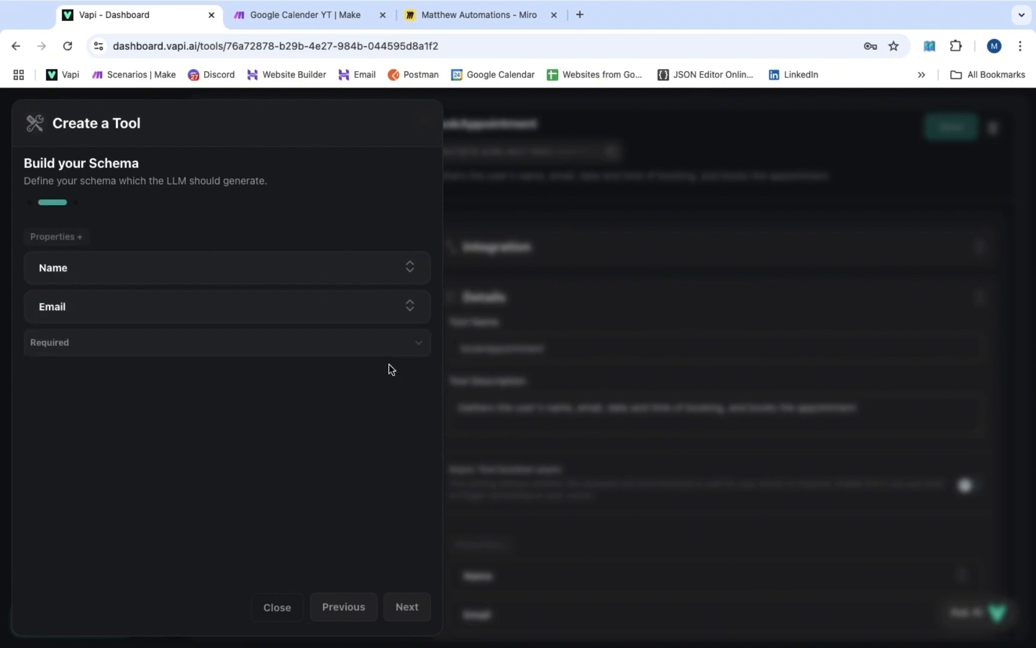
# Add a DateAndTimeOfBooking property whose description ends with the YYYY-MM-DDTHH:mm format
pyautogui.click(66, 237)
pyautogui.click(60, 349)
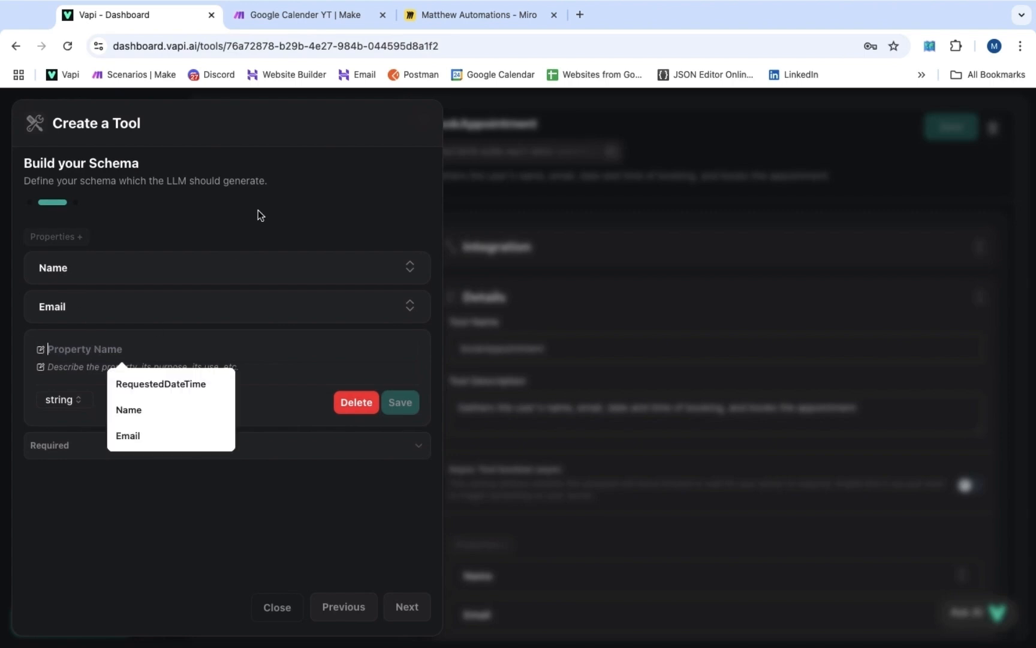
pyautogui.write('DateAnd')
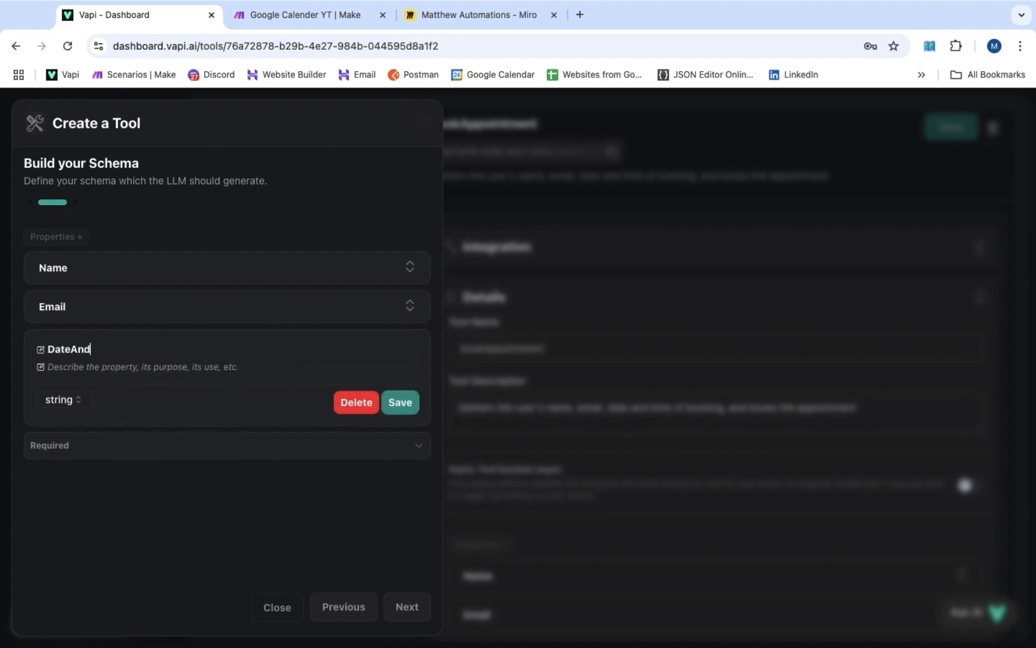
pyautogui.write('TimeOfBooking')
pyautogui.click(174, 367)
pyautogui.write('The date ')
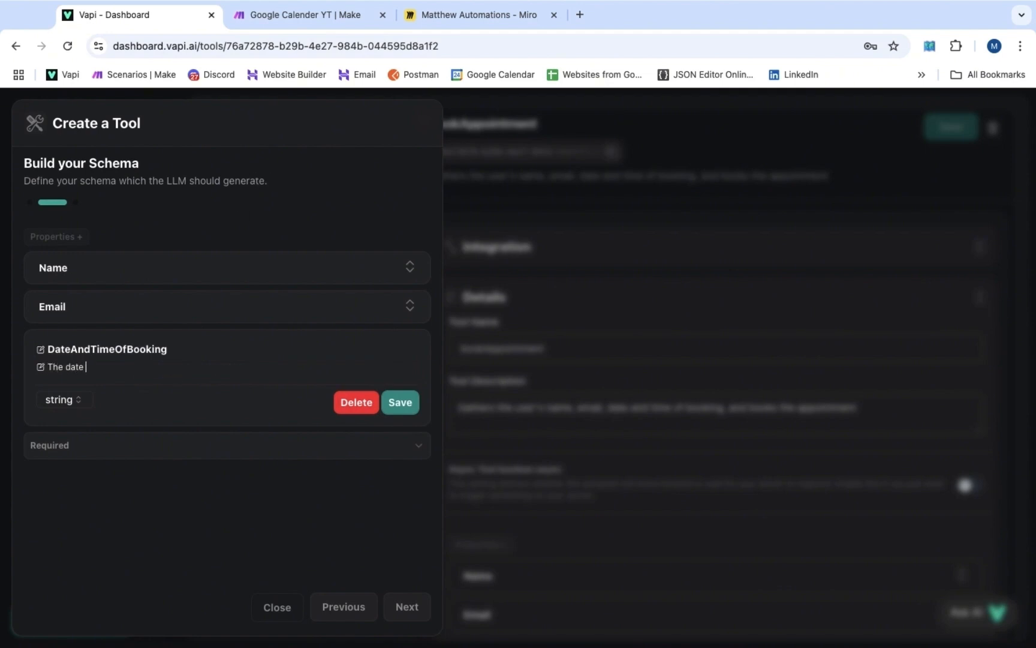
pyautogui.write('and time the user would like')
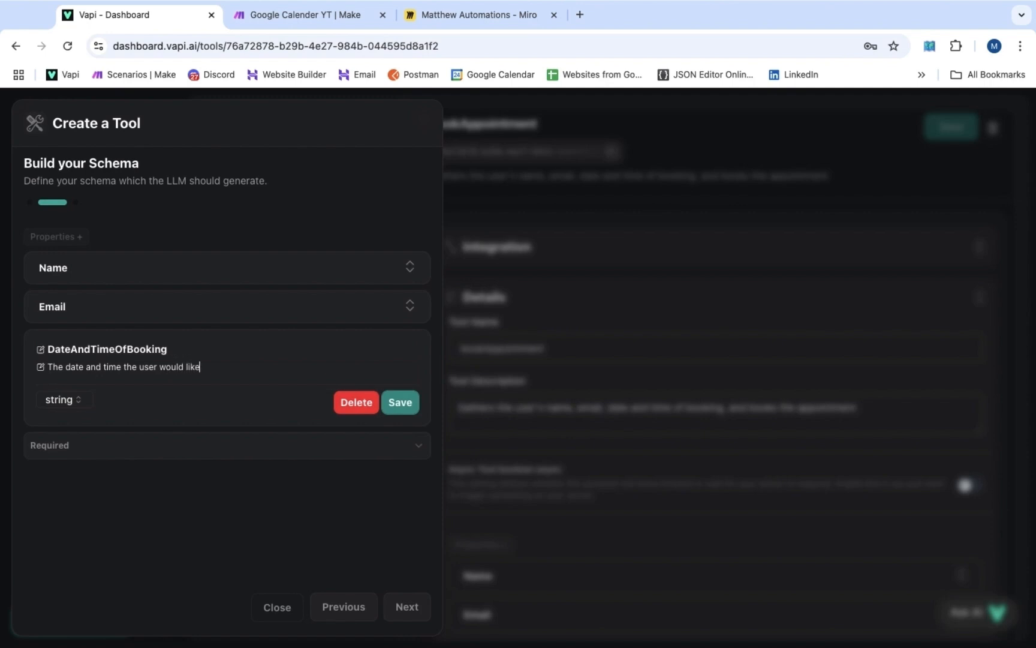
pyautogui.write(' to book their appointment at, formatted like this:')
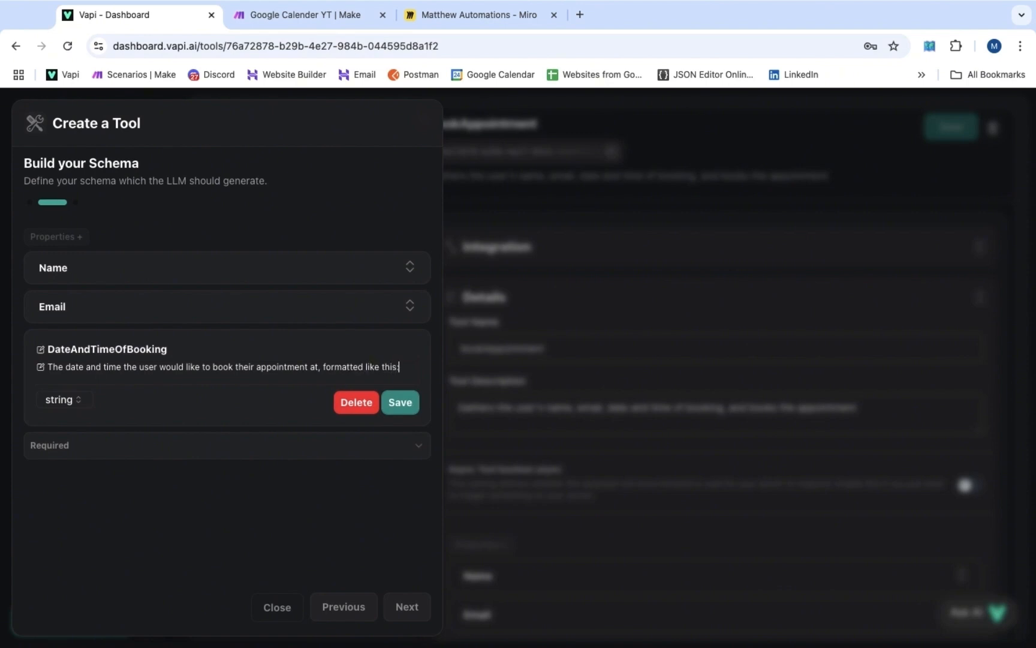
pyautogui.write('YYYY-MM-DDTHH:mm')
pyautogui.moveTo(142, 378); pyautogui.dragTo(48, 379)
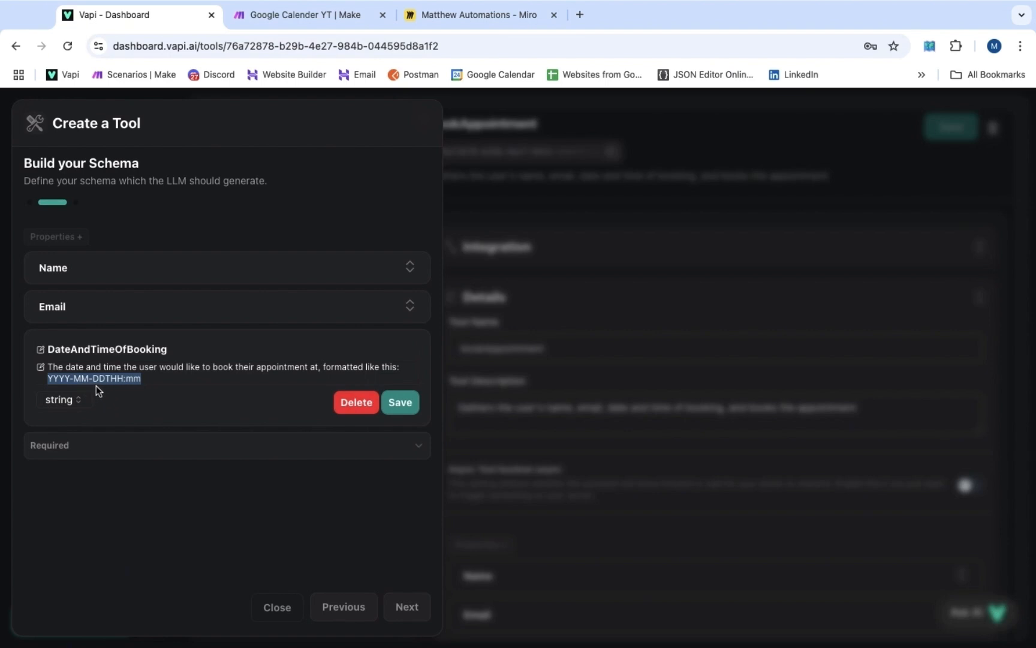
pyautogui.moveTo(949, 5)
pyautogui.click(398, 406)
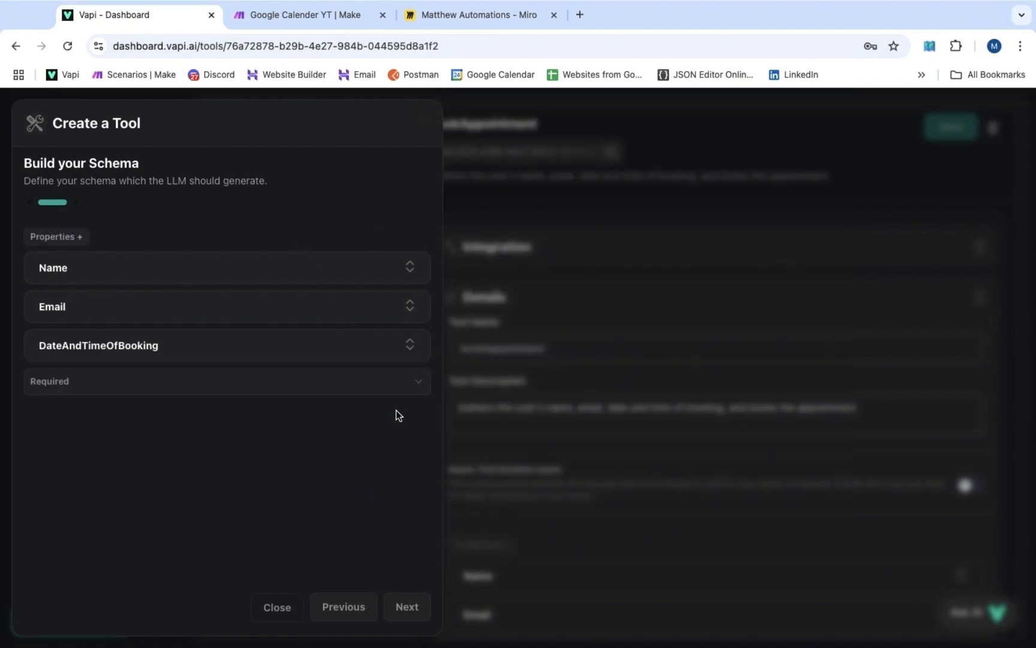
pyautogui.click(408, 607)
pyautogui.click(308, 265)
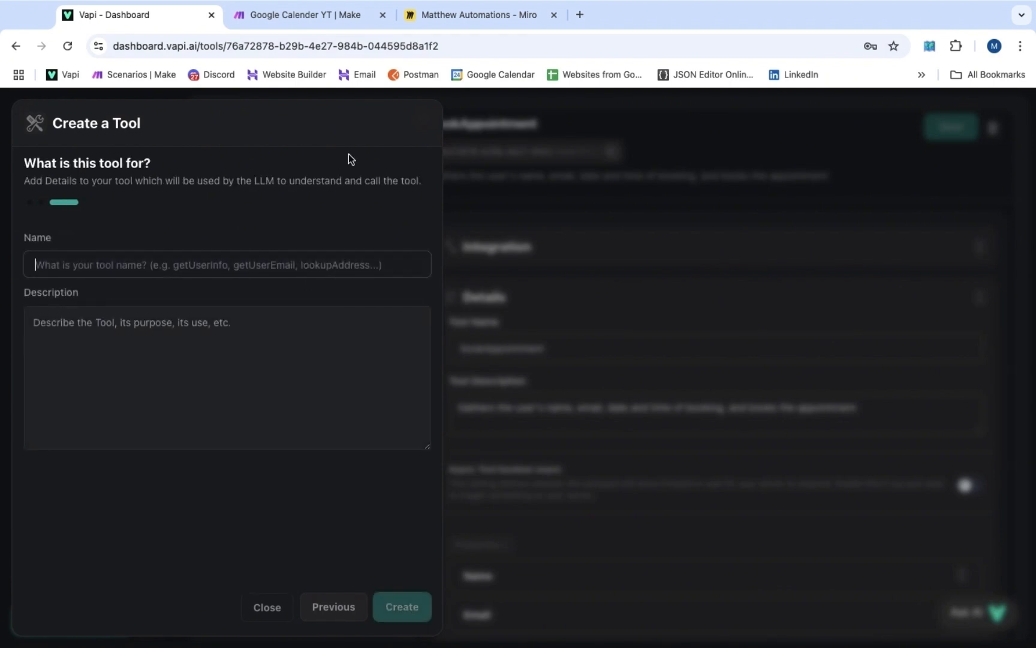
pyautogui.write('bookAppoin')
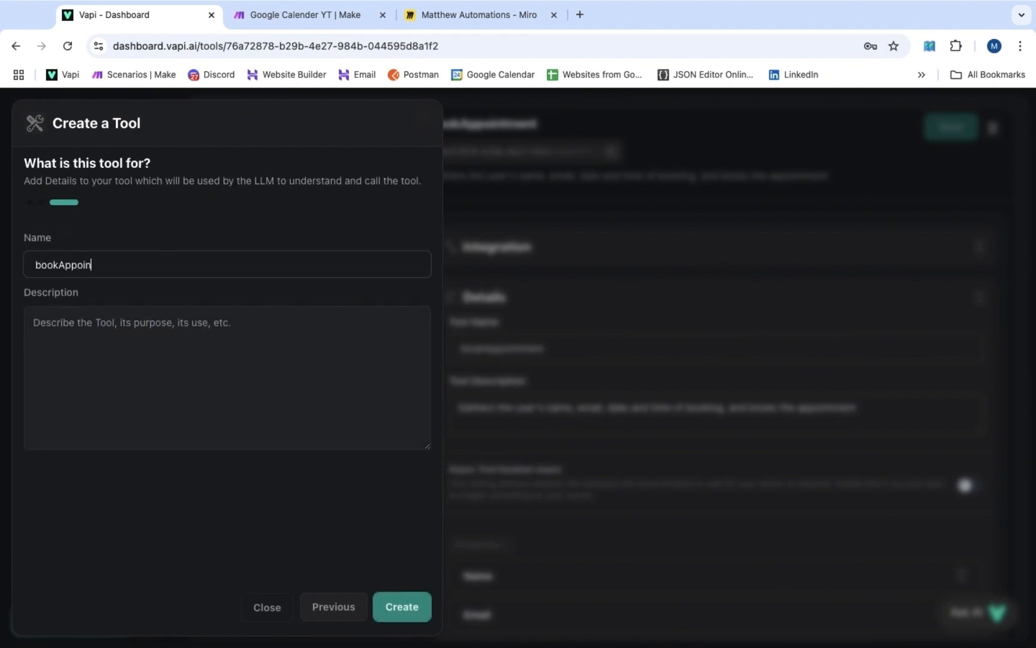
pyautogui.write('tment')
pyautogui.press('Tab')
pyautogui.write('Gath')
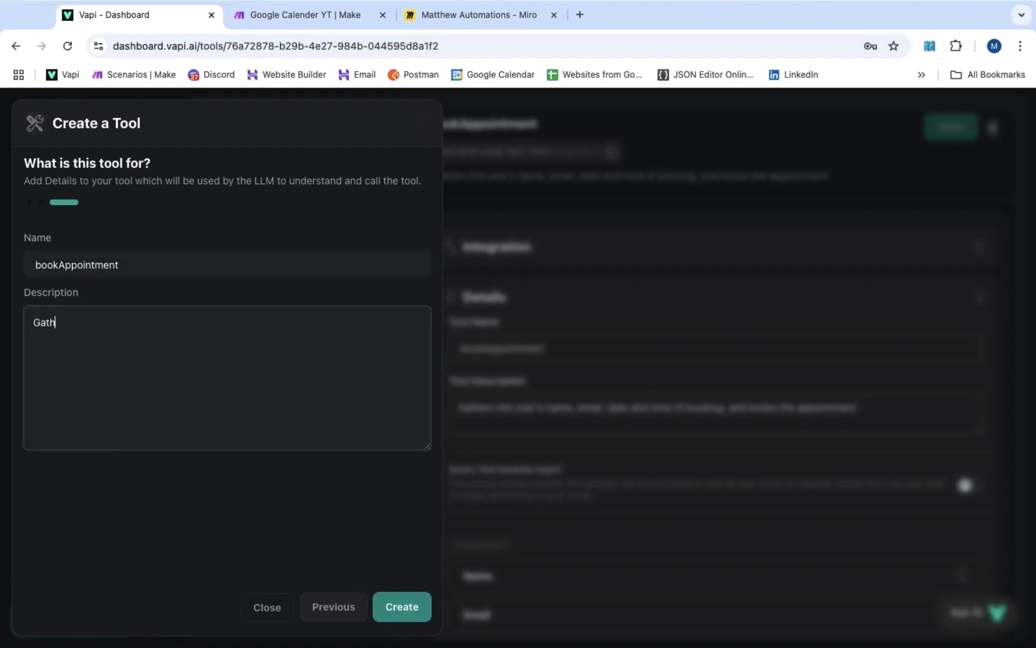
pyautogui.write("er the user's name, email, d")
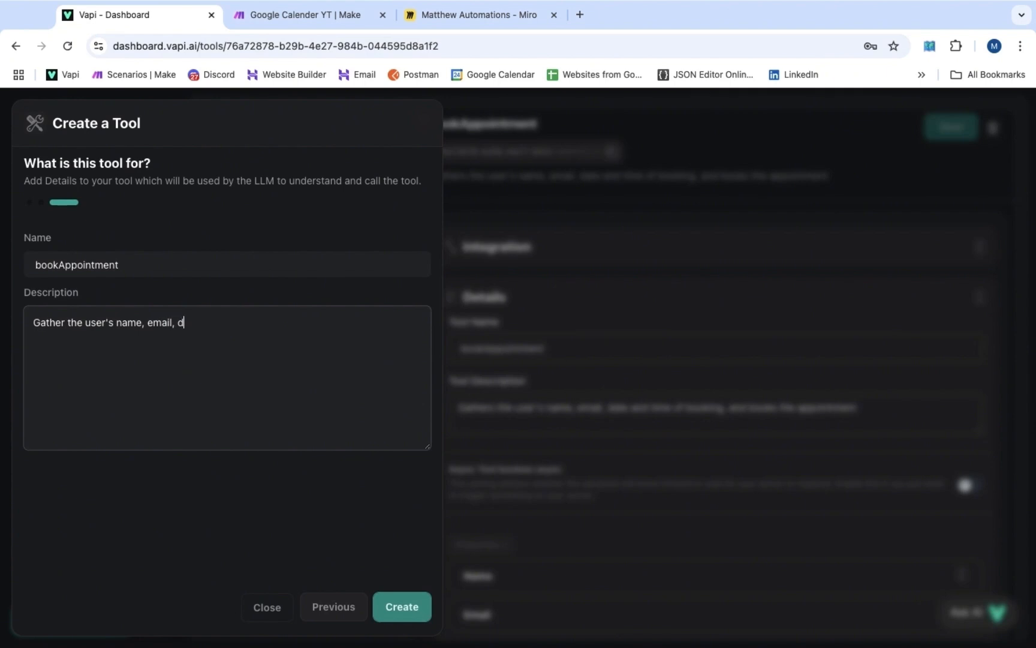
pyautogui.write('ate and time of booking, and book ')
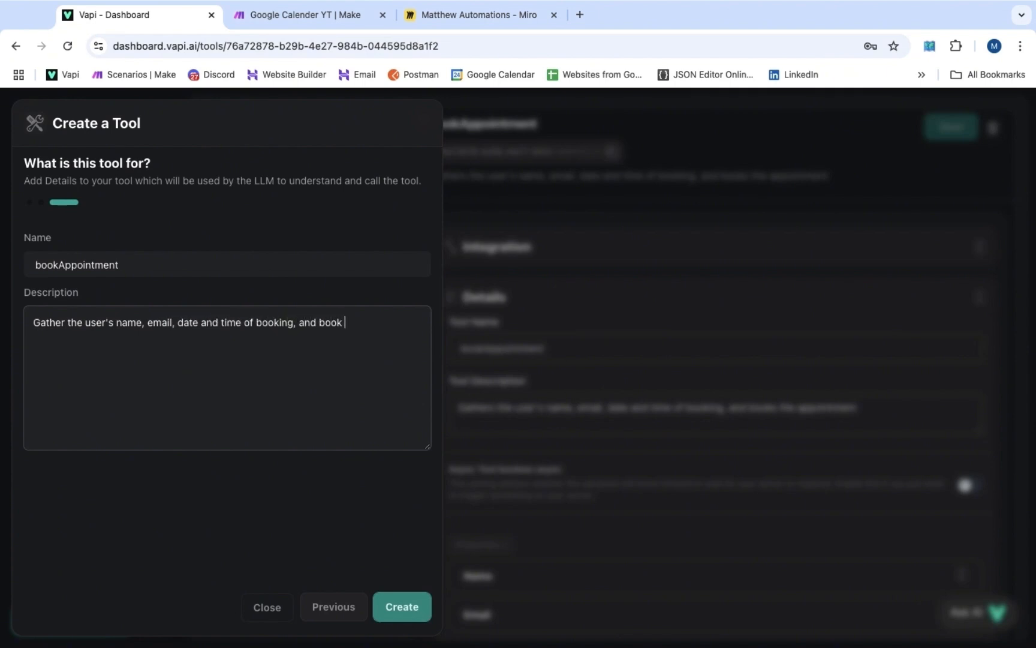
pyautogui.write('the appointment')
pyautogui.click(406, 610)
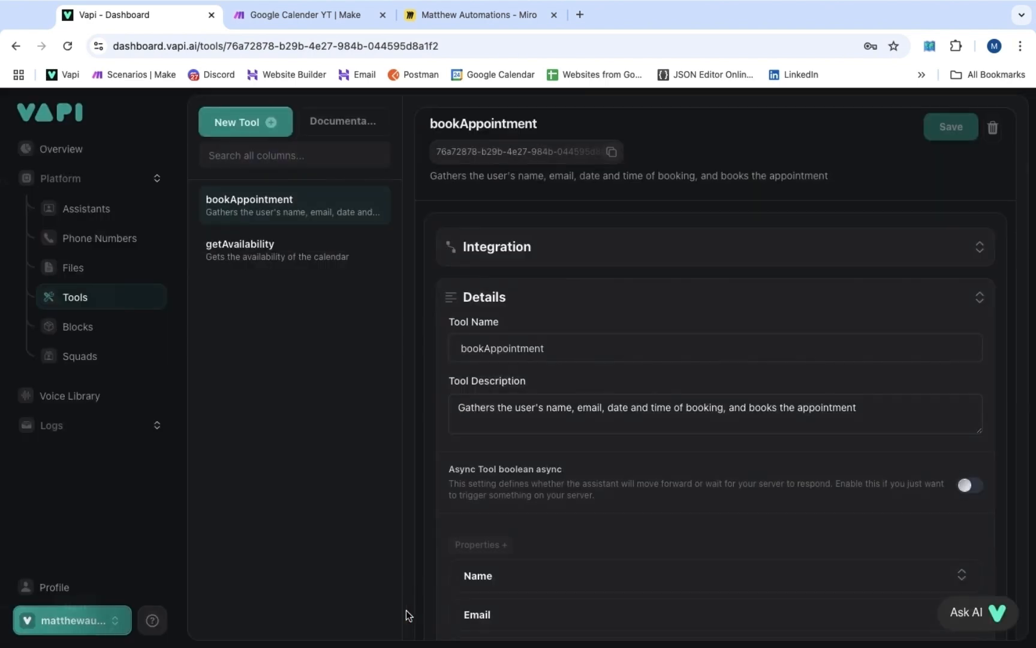
pyautogui.click(311, 246)
pyautogui.scroll(-2, 704, 294)
pyautogui.scroll(2, 703, 294)
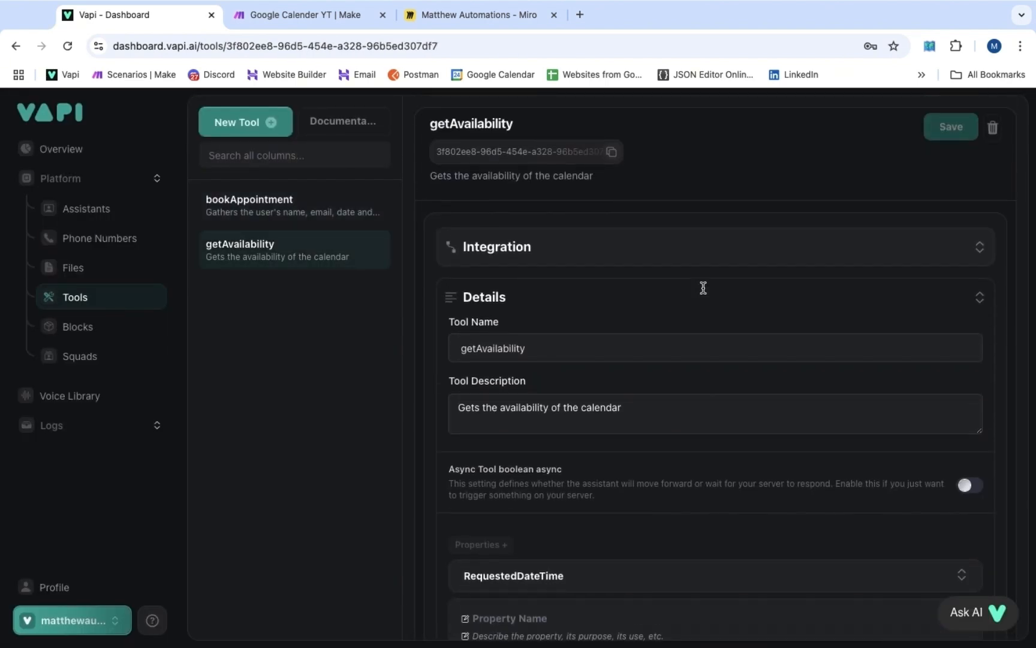
pyautogui.scroll(-2, 663, 309)
pyautogui.scroll(2, 636, 340)
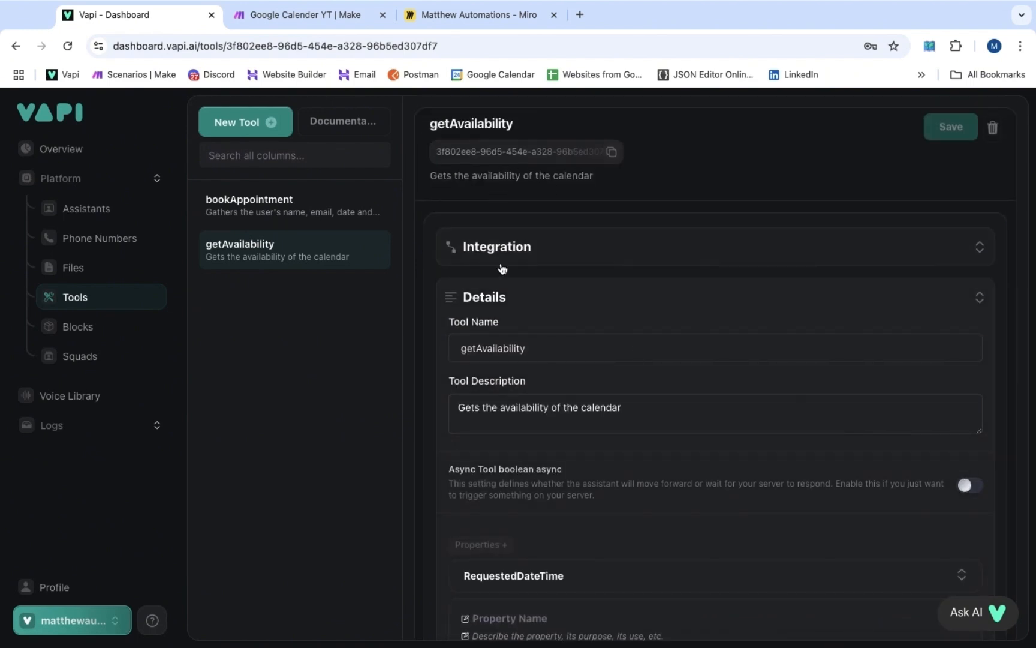
# Open Vapi's bookAppointment tool, then start a new Make scenario with a custom webhook trigger
pyautogui.click(288, 204)
pyautogui.scroll(-3, 525, 215)
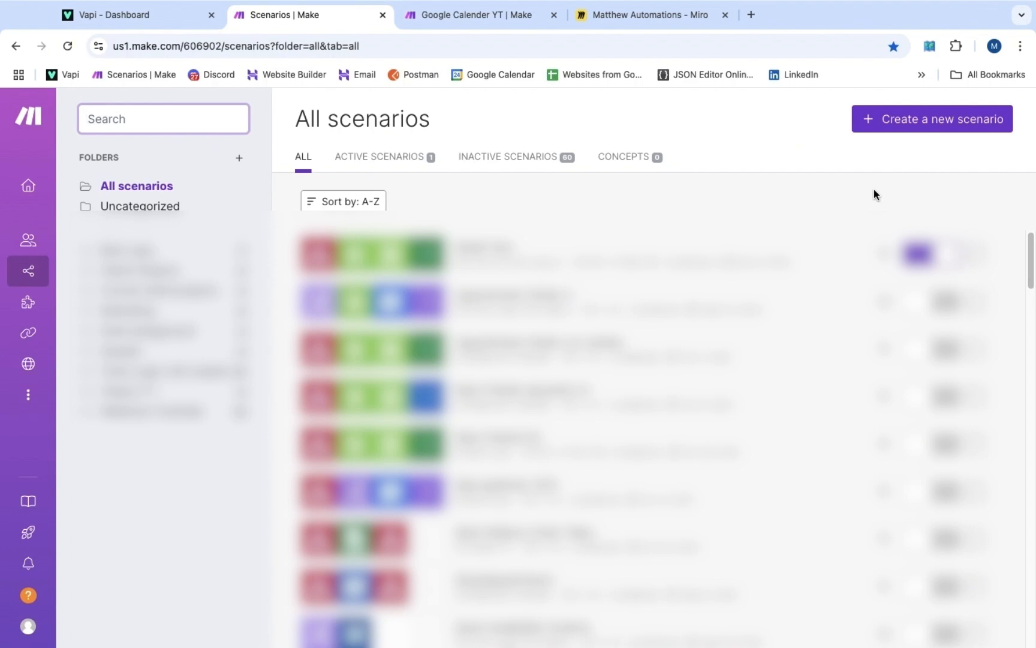
pyautogui.click(911, 126)
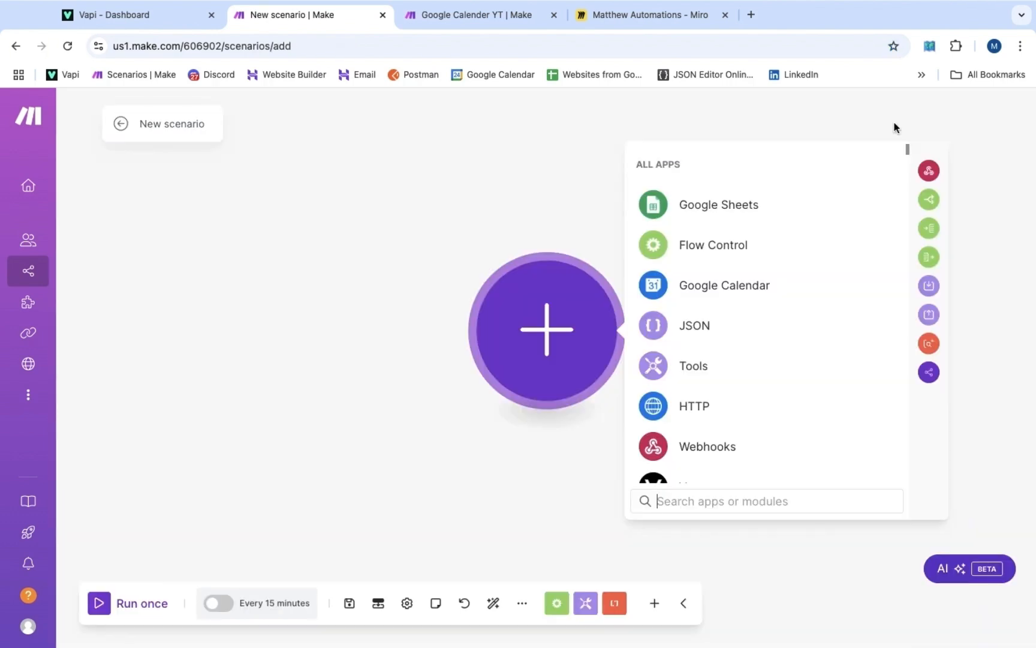
pyautogui.click(742, 452)
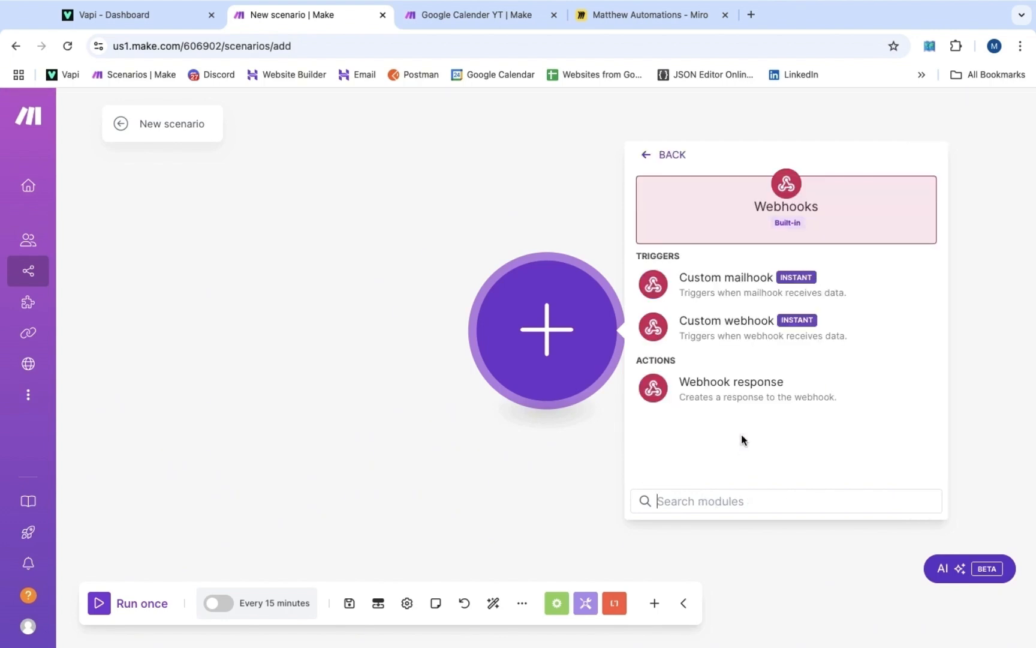
pyautogui.click(730, 328)
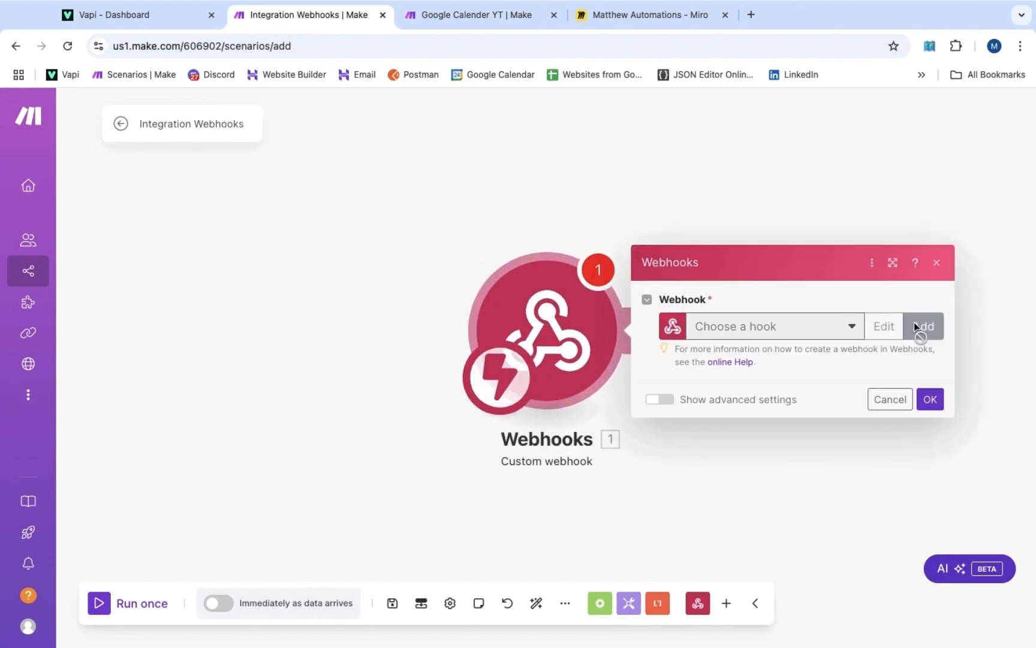
# Create a webhook named Ryan's Plumbing and copy its address
pyautogui.click(914, 322)
pyautogui.moveTo(860, 266); pyautogui.dragTo(580, 260)
pyautogui.write('R')
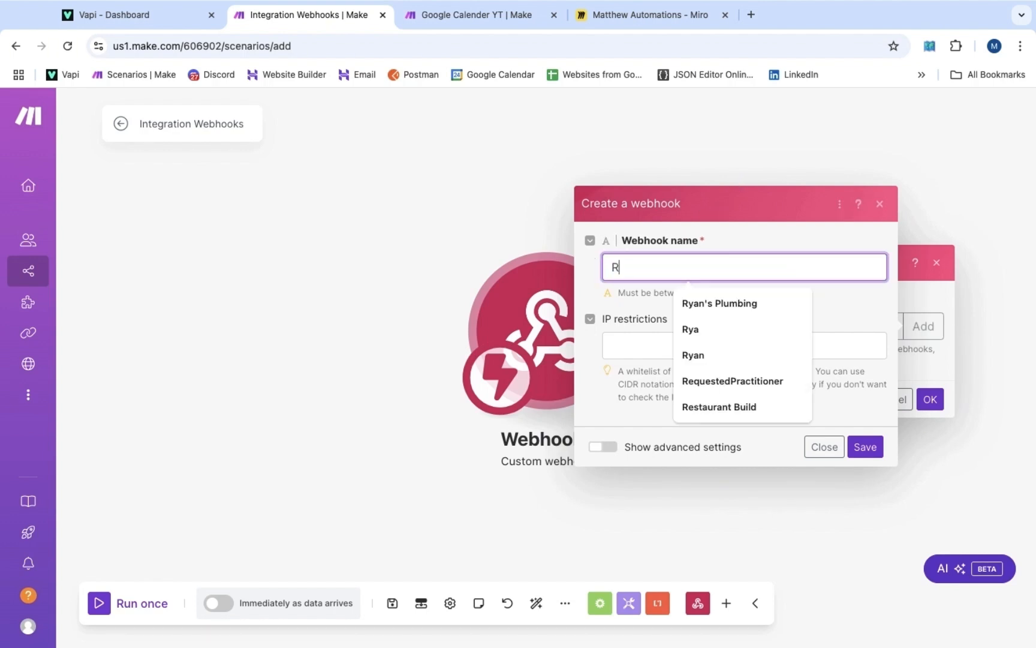
pyautogui.write("yan's Plumbing")
pyautogui.click(726, 302)
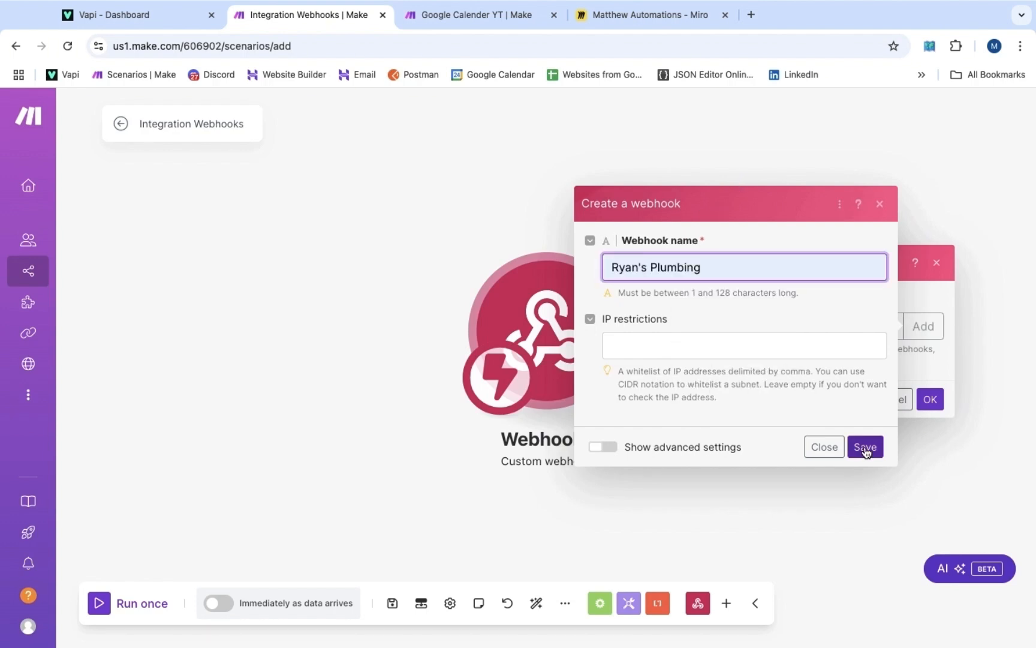
pyautogui.click(865, 447)
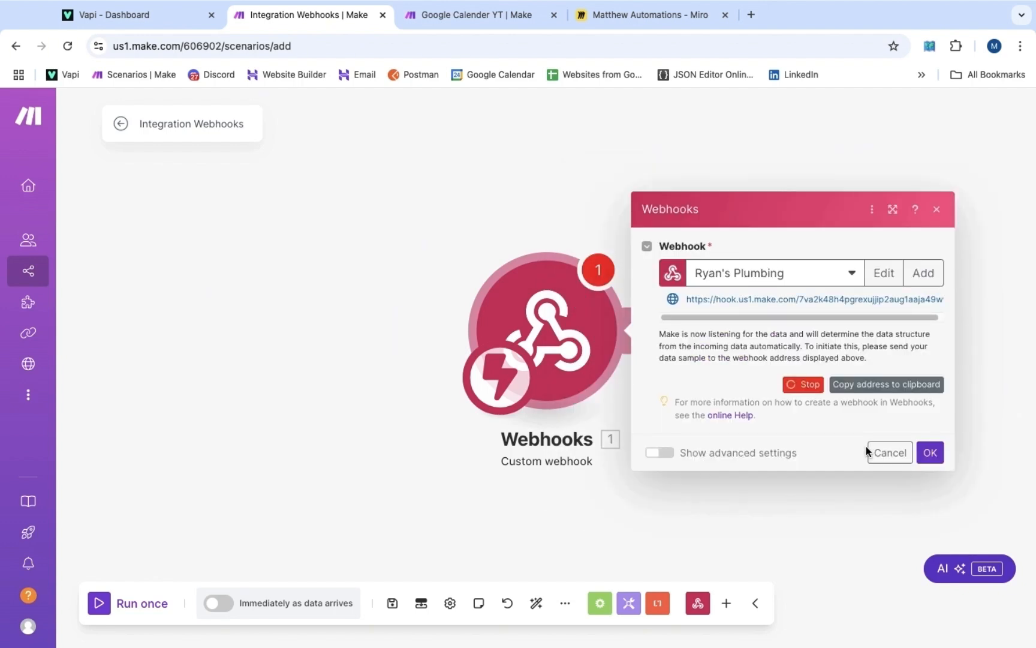
pyautogui.moveTo(684, 298); pyautogui.dragTo(944, 301)
pyautogui.press('super+c')
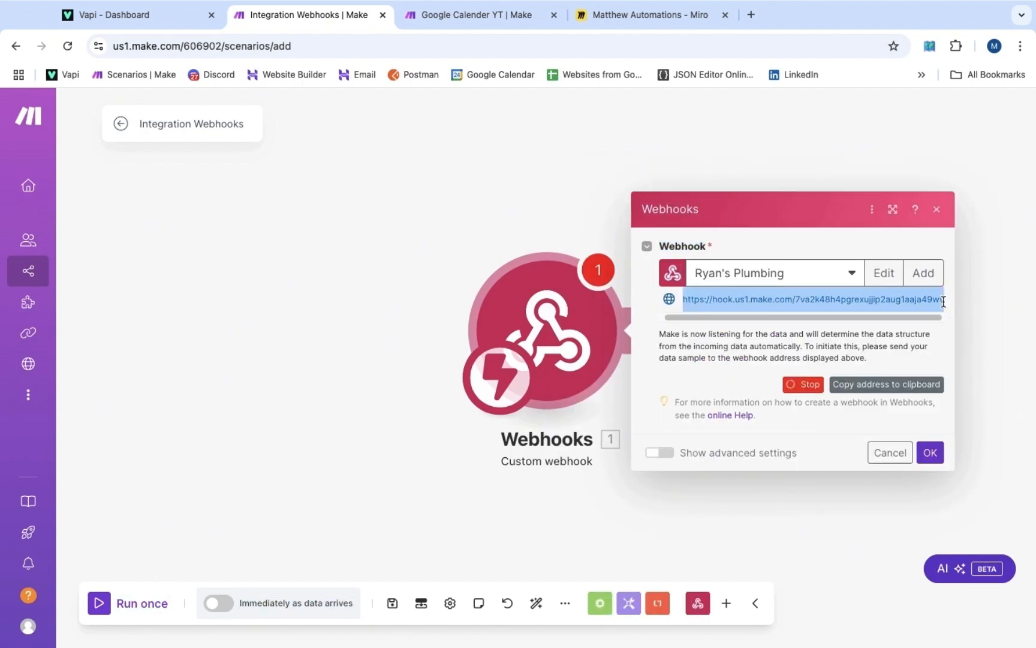
pyautogui.click(887, 386)
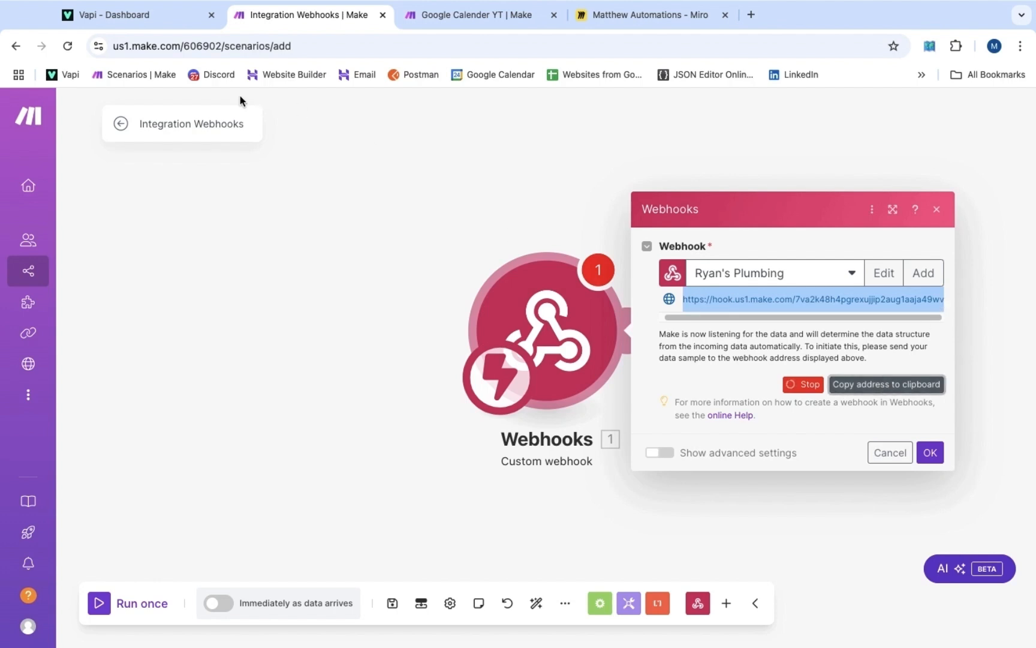
pyautogui.click(138, 16)
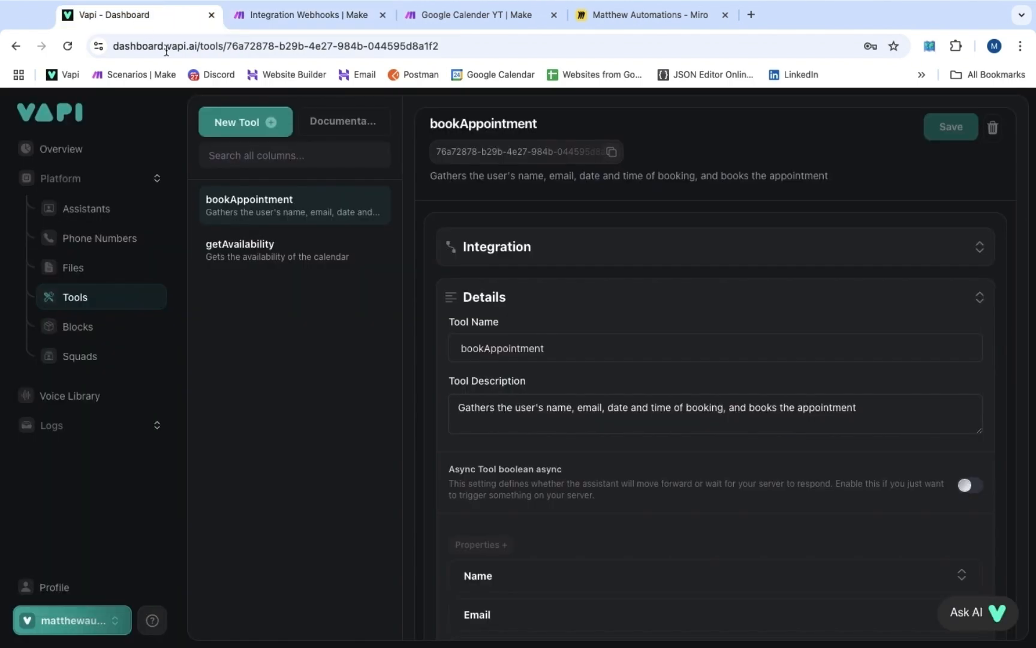
# Set bookAppointment's Server URL to the copied Make webhook address and save
pyautogui.click(508, 254)
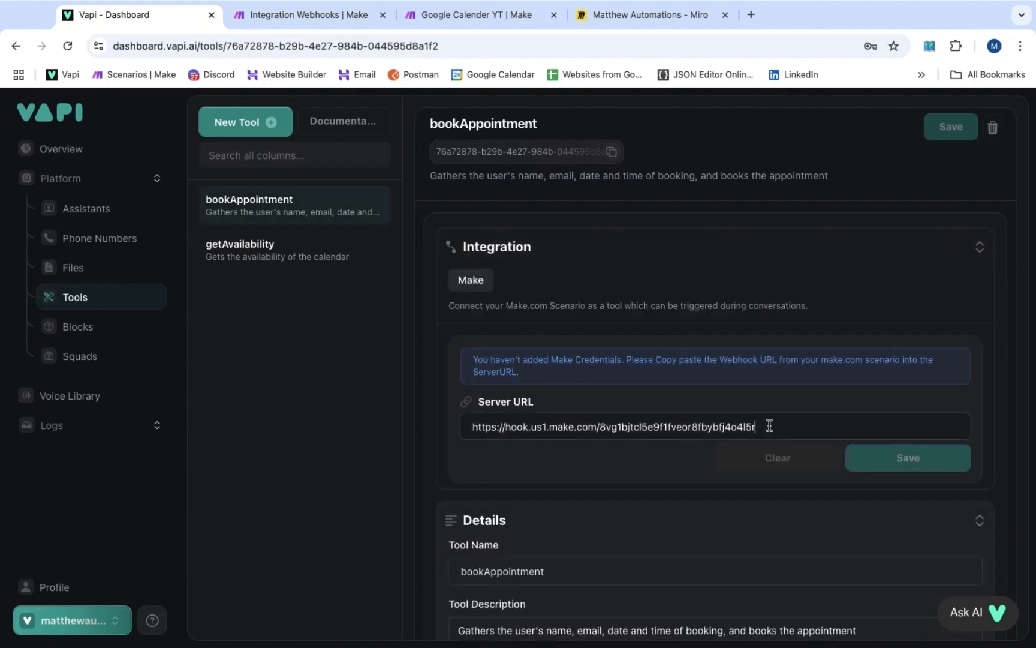
pyautogui.moveTo(769, 425); pyautogui.dragTo(460, 422)
pyautogui.press('super+v')
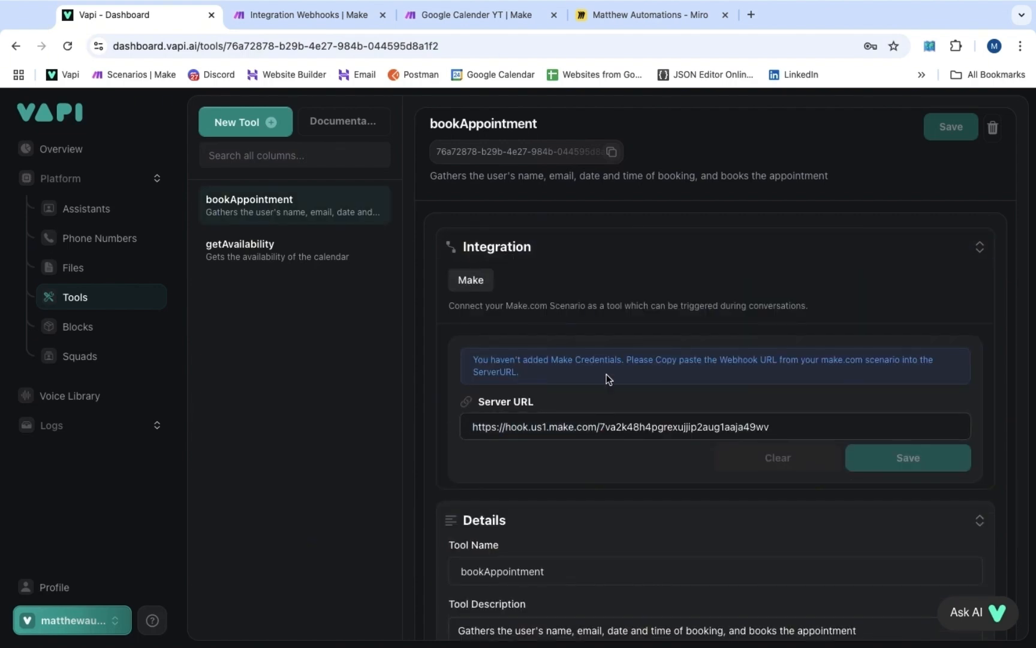
pyautogui.click(748, 395)
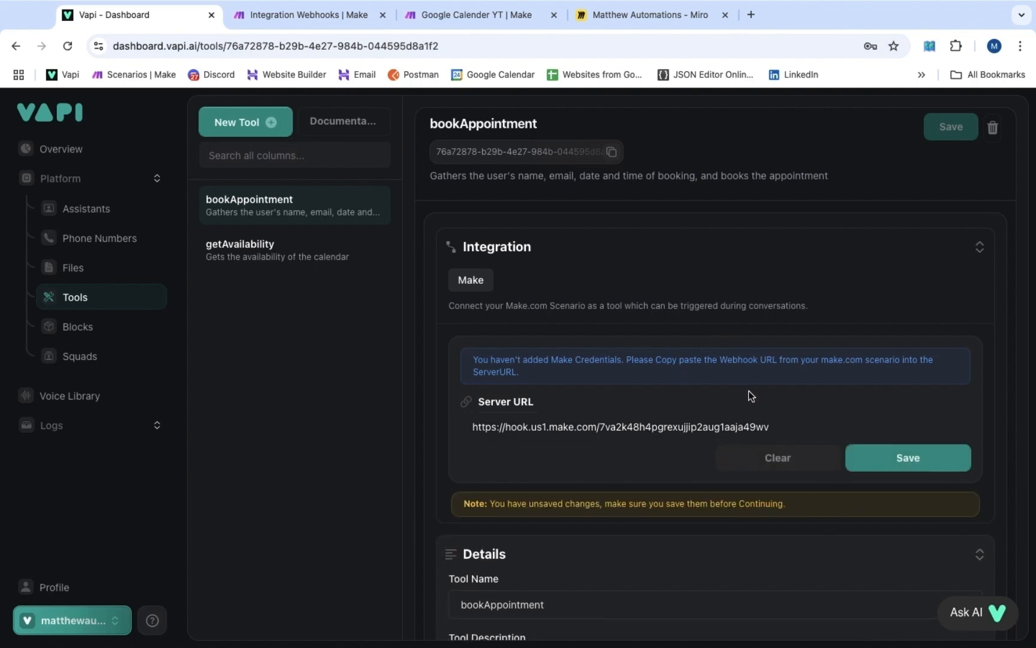
pyautogui.click(891, 459)
# Set getAvailability's Server URL to the same webhook address and save
pyautogui.click(245, 256)
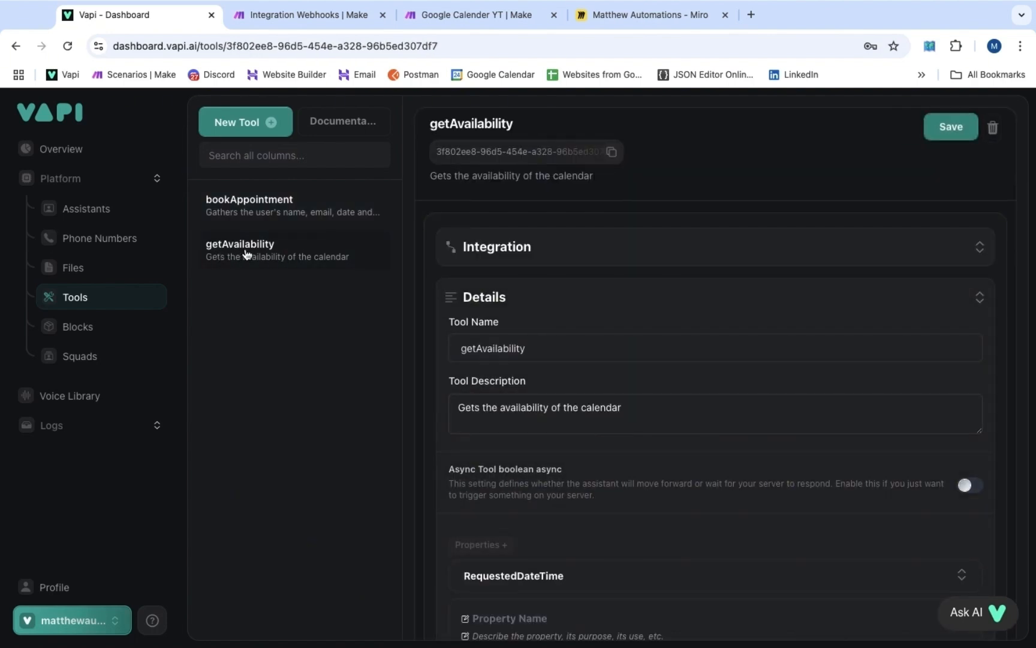
pyautogui.click(493, 260)
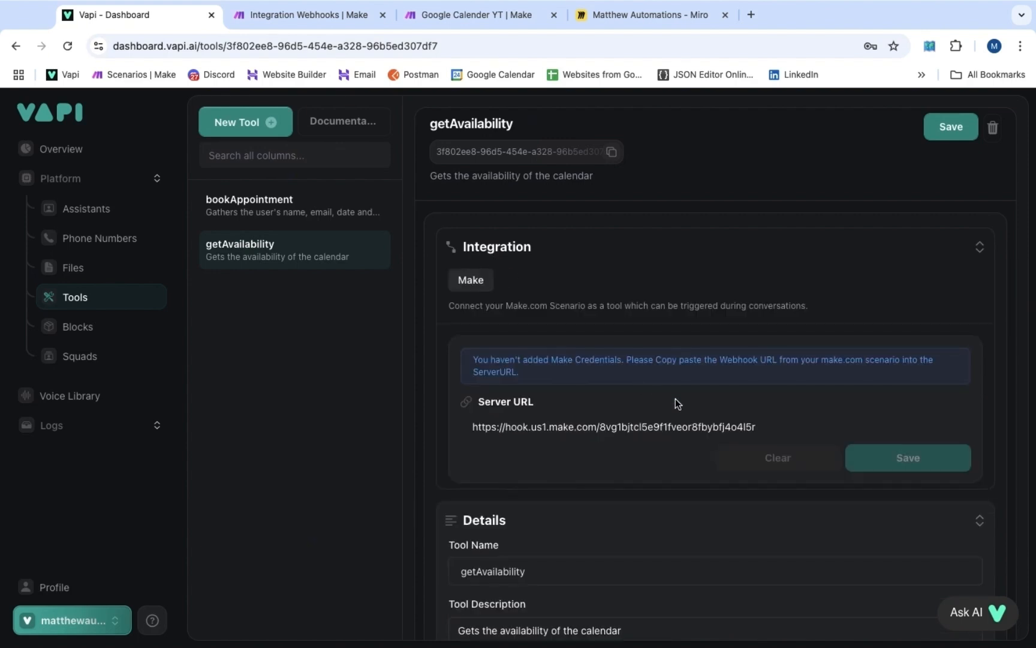
pyautogui.tripleClick(680, 433)
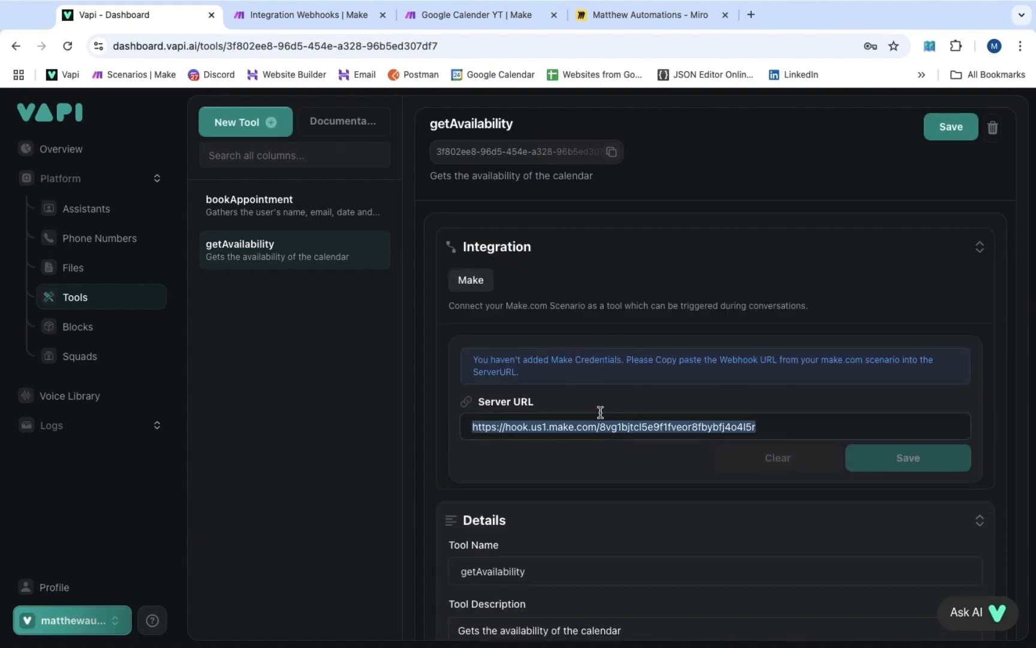
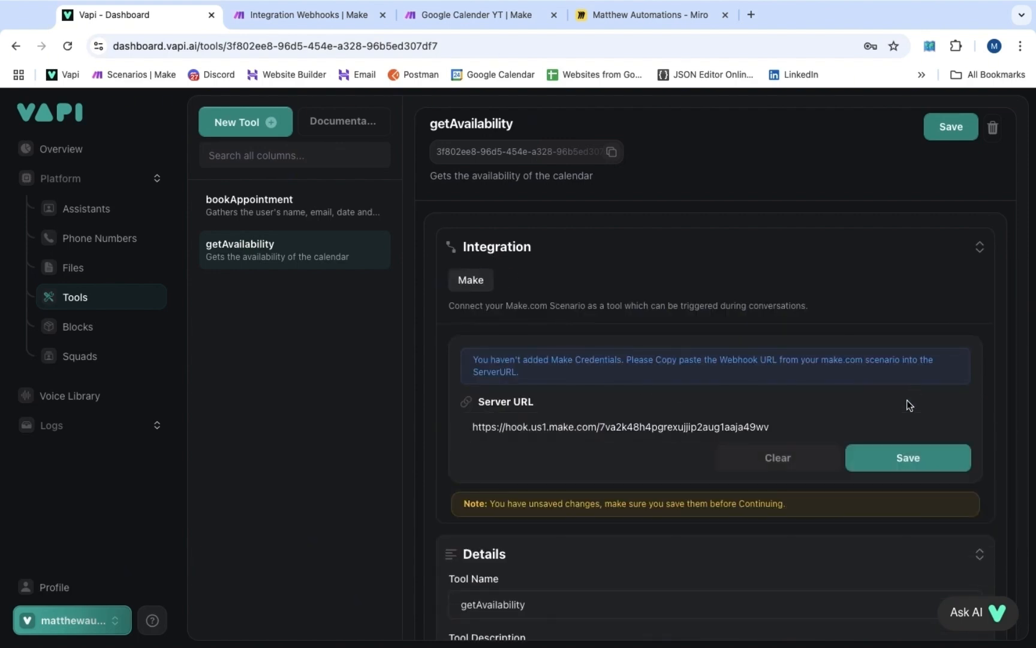
pyautogui.click(902, 460)
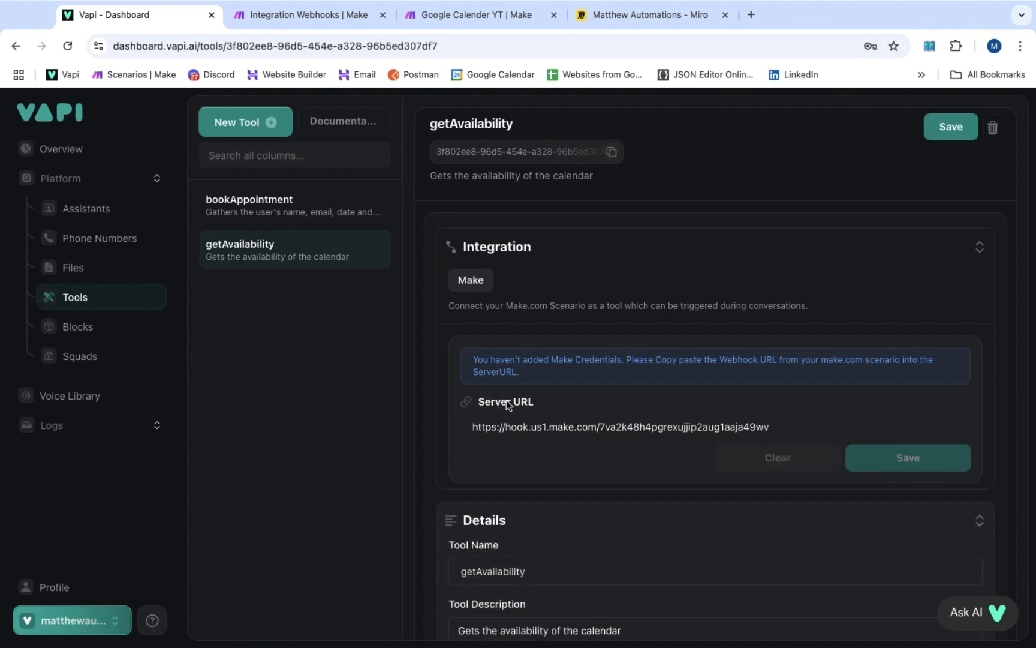
# Reopen bookAppointment and expand its Name, Email and DateAndTimeOfBooking properties to check them
pyautogui.scroll(-6, 513, 475)
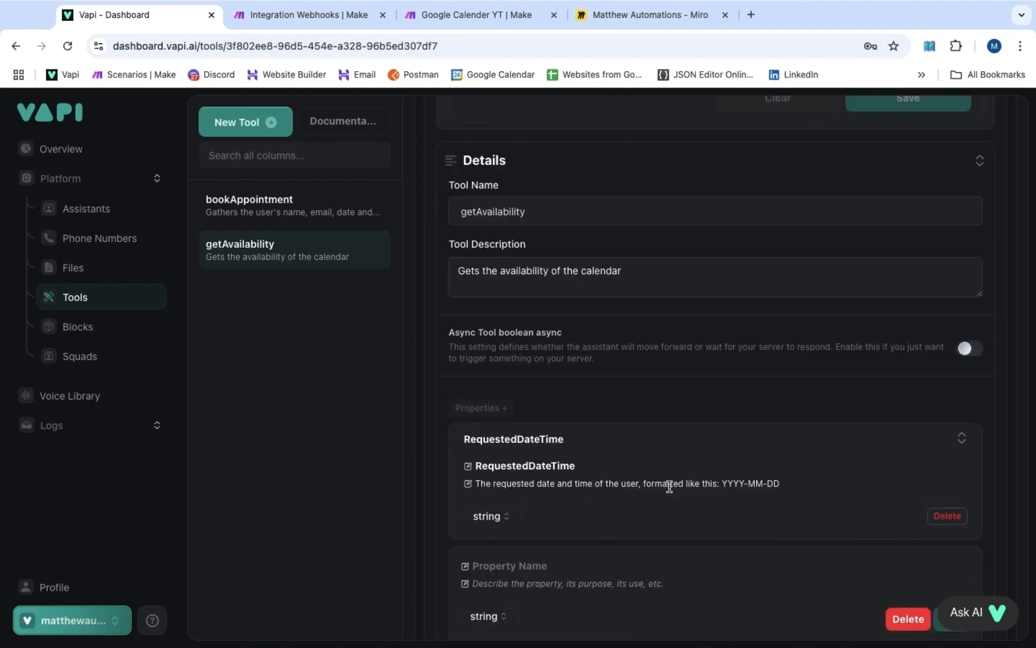
pyautogui.click(336, 207)
pyautogui.click(573, 372)
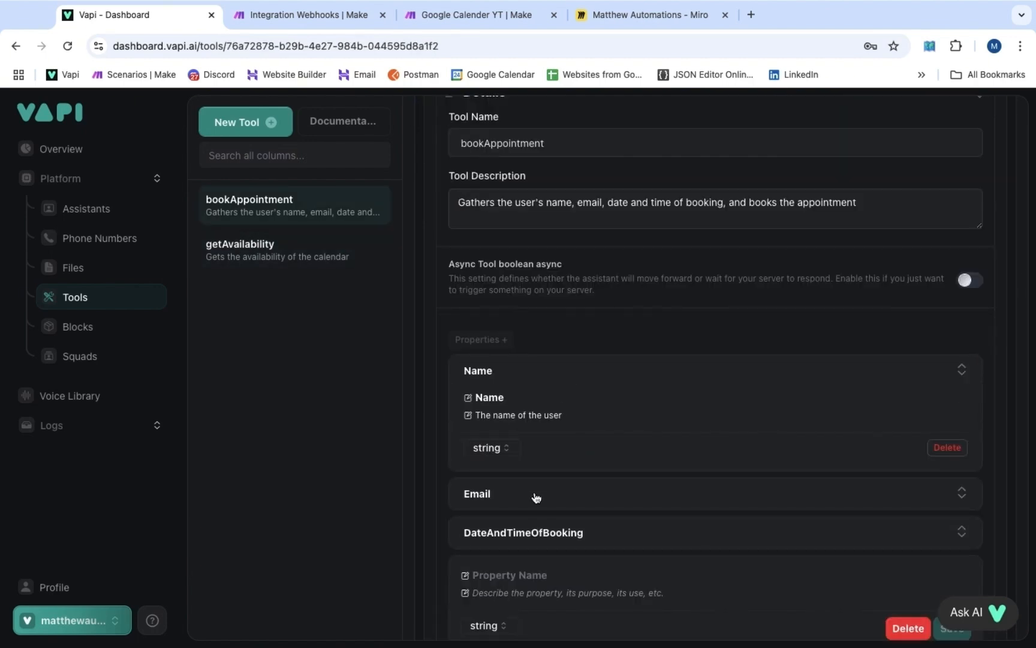
pyautogui.click(535, 496)
pyautogui.scroll(-2, 534, 496)
pyautogui.click(535, 521)
pyautogui.scroll(-1, 536, 521)
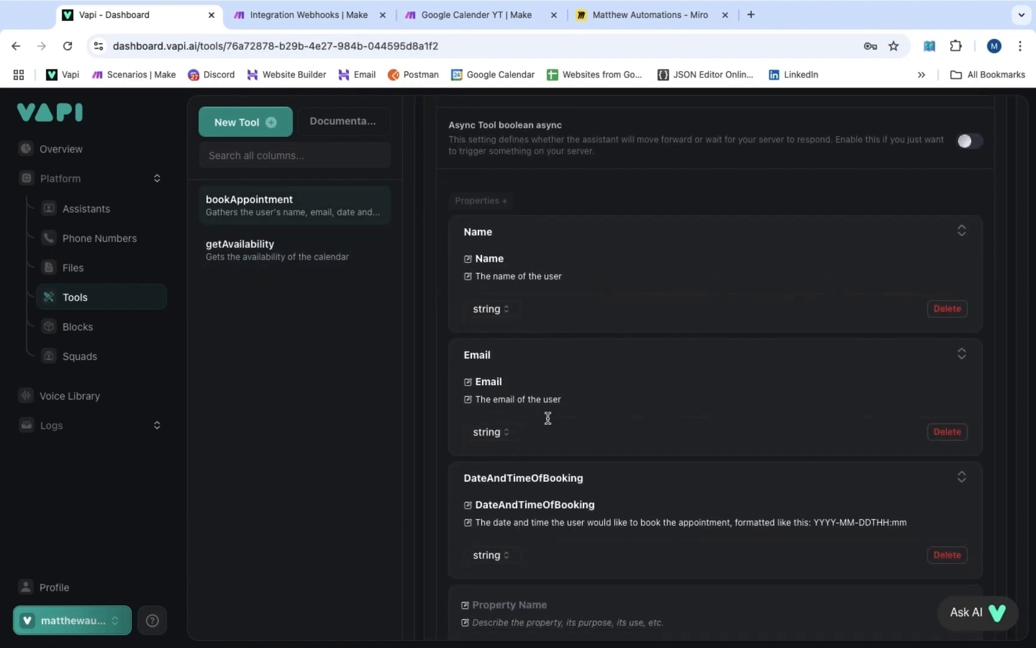
pyautogui.scroll(10, 584, 300)
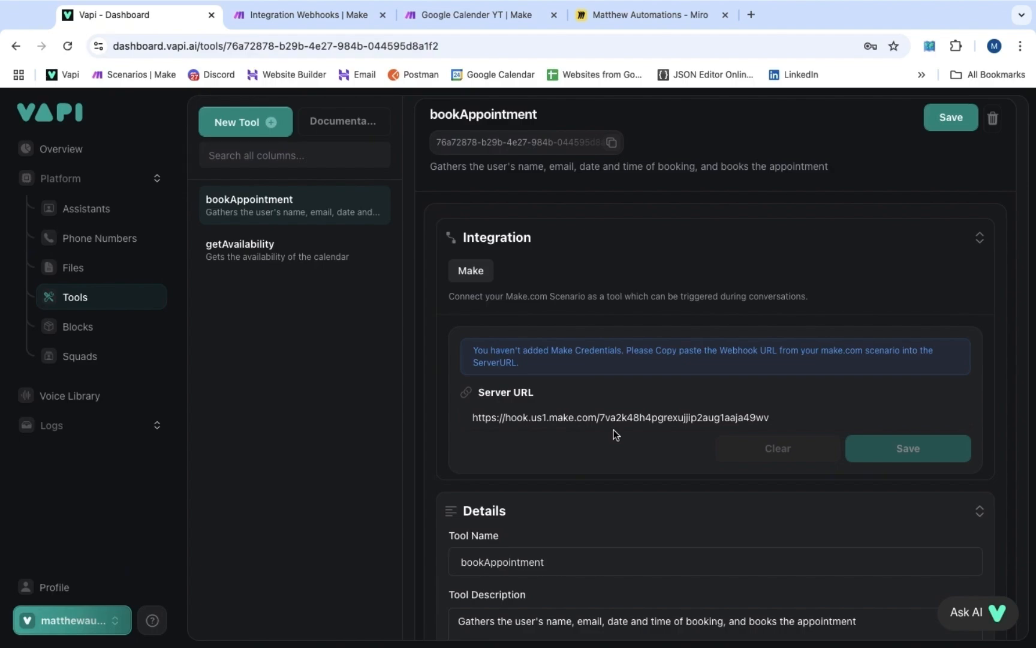
pyautogui.hotkey('ctrl', 'Tab')
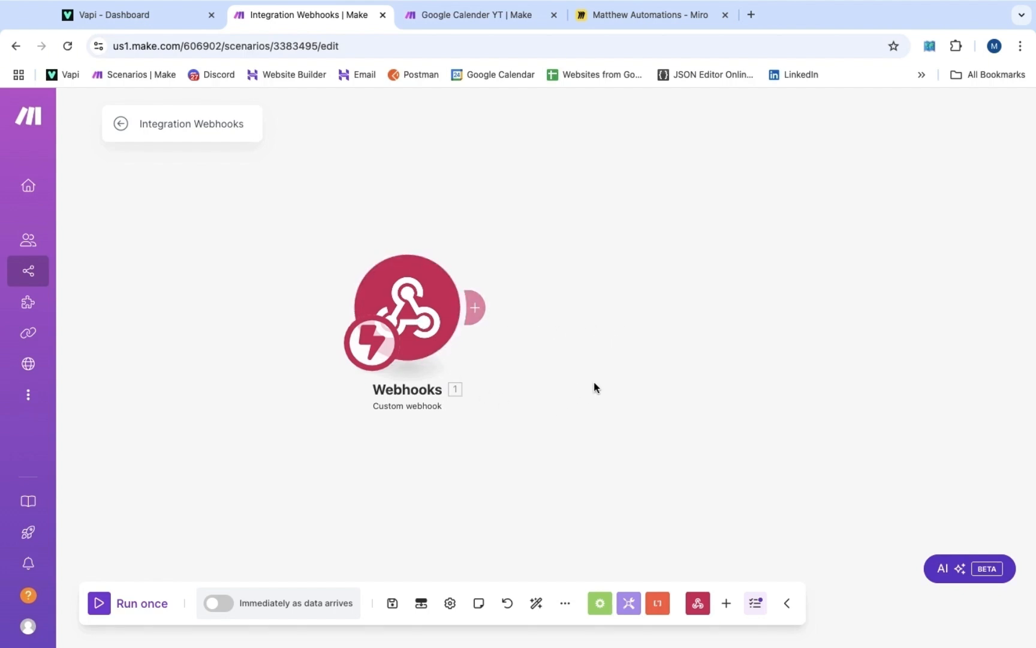
# Add a Tools 'Set multiple variables' module after the webhook with three variable entries
pyautogui.click(479, 308)
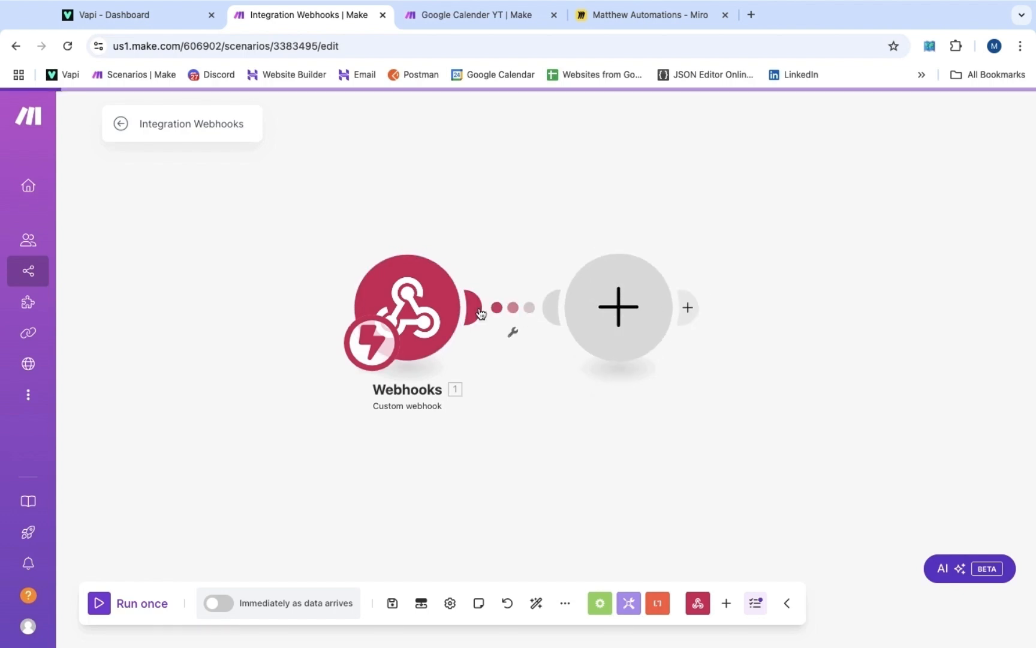
pyautogui.click(752, 431)
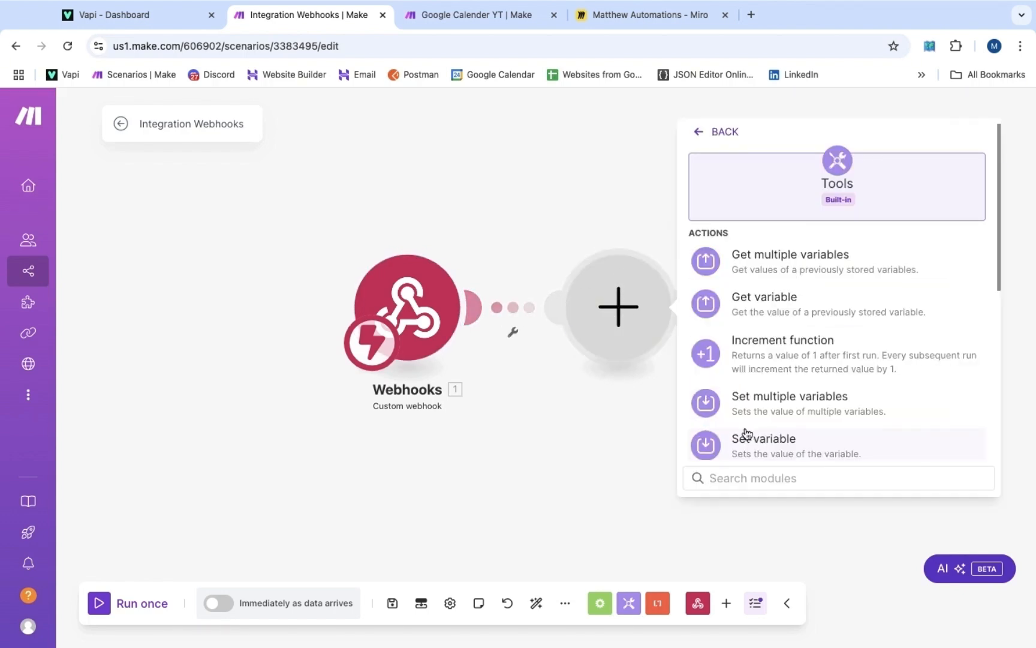
pyautogui.click(757, 406)
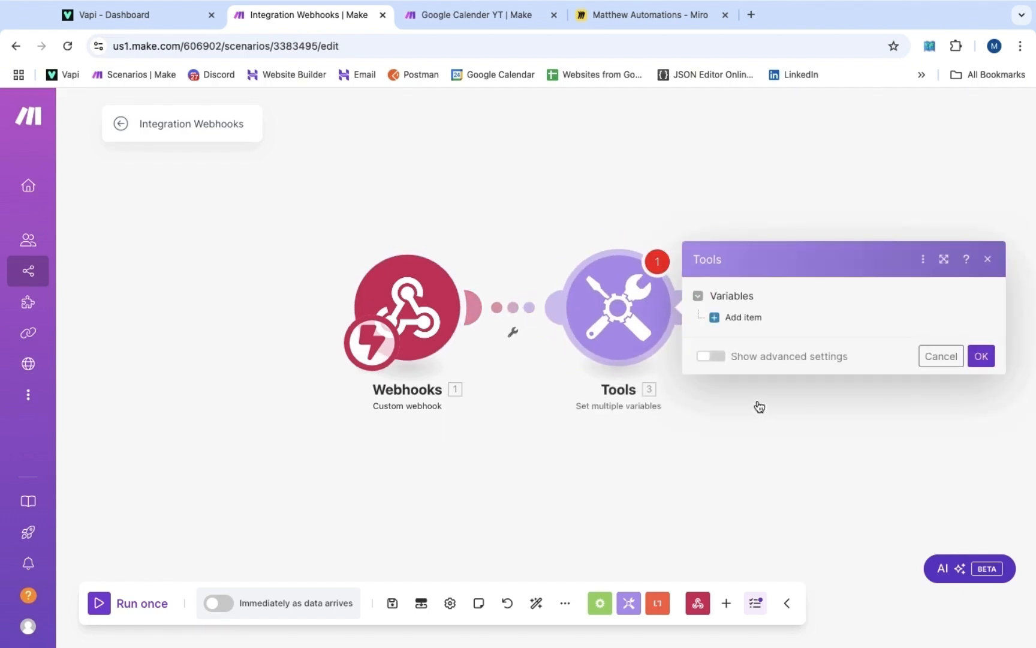
pyautogui.click(738, 327)
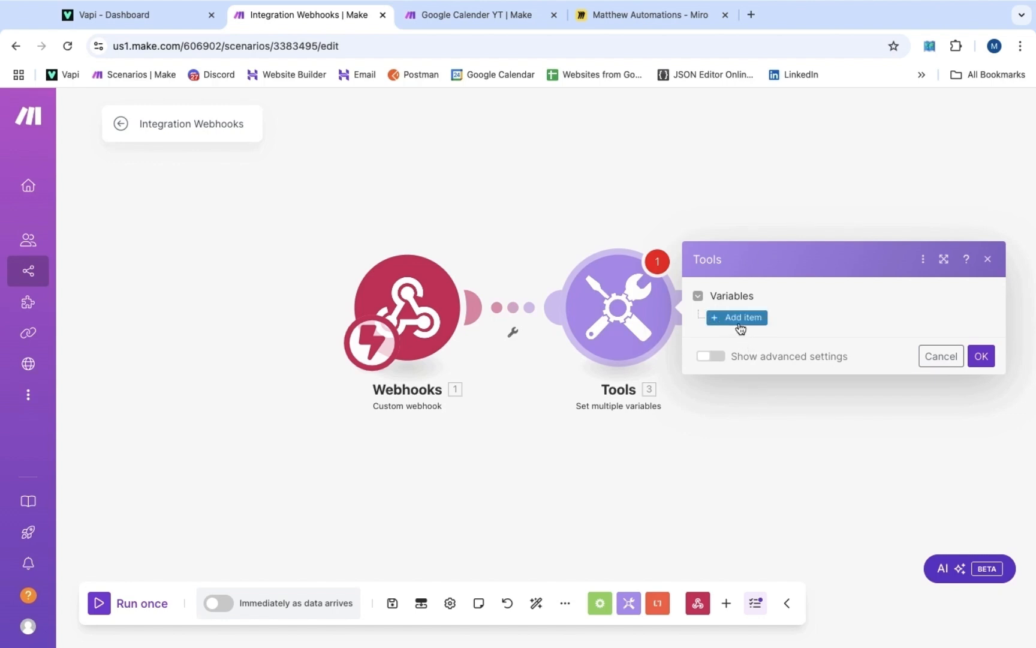
pyautogui.click(738, 397)
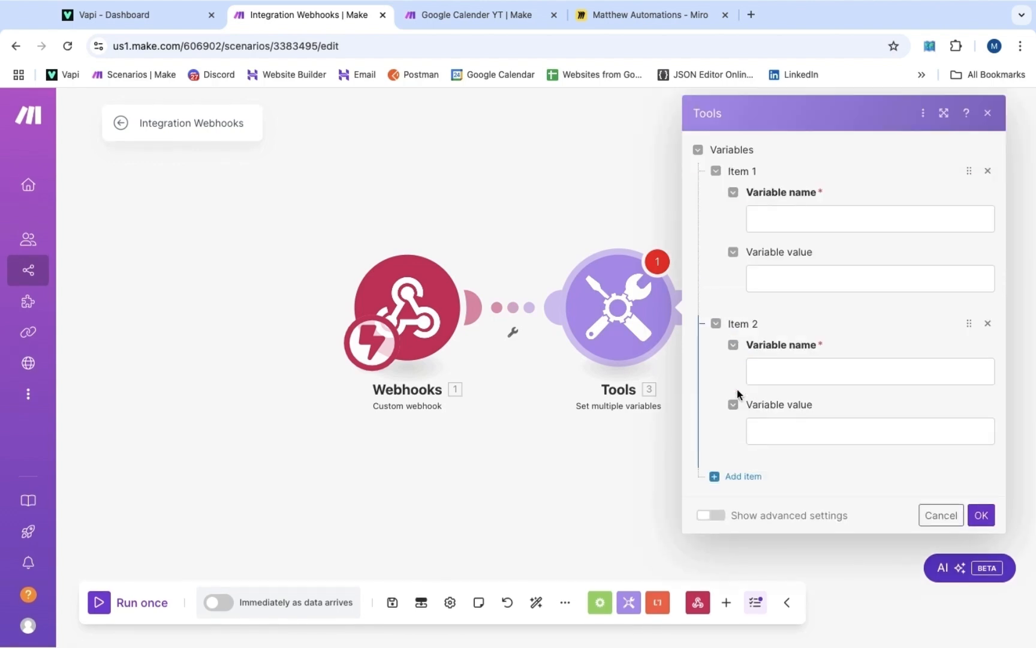
pyautogui.click(737, 478)
# Name the variables Timezone, OfficeHours and Apptlength, then save the module
pyautogui.click(810, 225)
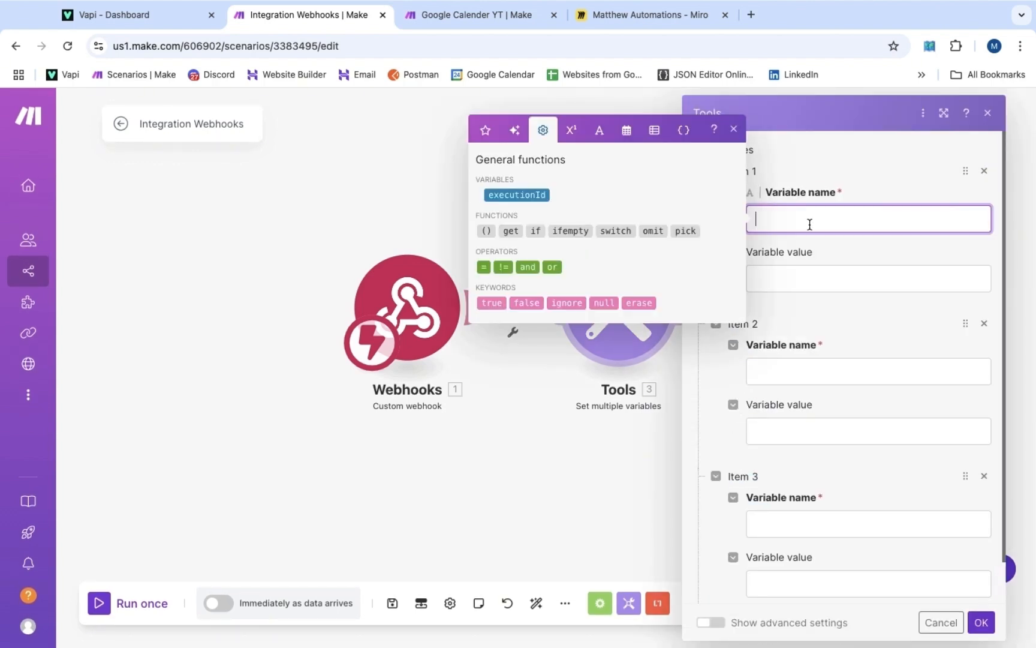
pyautogui.write('Timezone')
pyautogui.click(818, 364)
pyautogui.write('O')
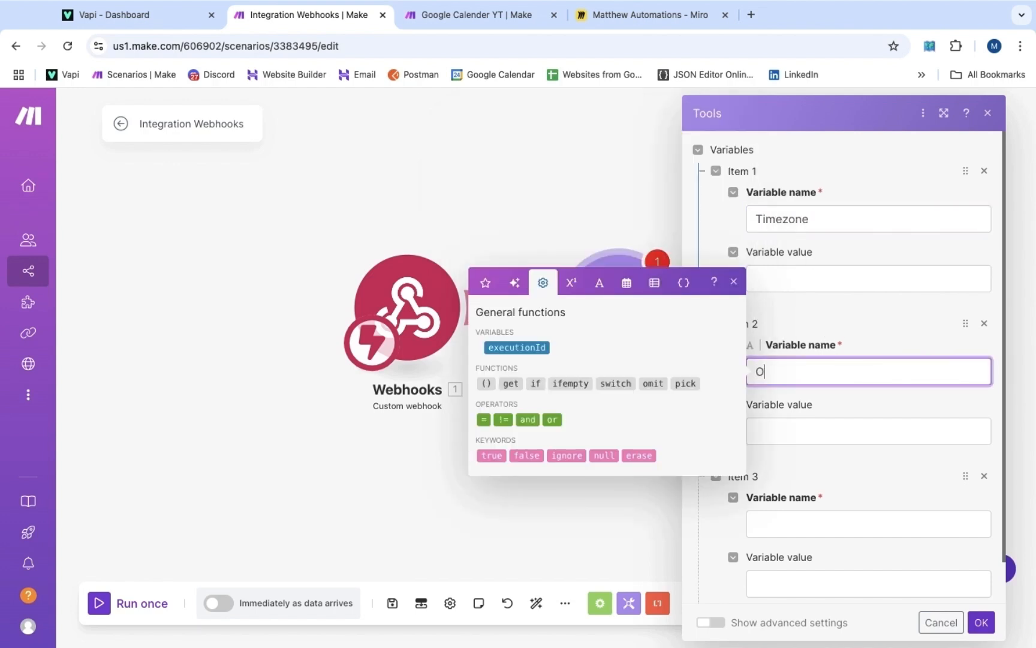
pyautogui.write('fficeHours')
pyautogui.scroll(-1, 840, 420)
pyautogui.click(807, 474)
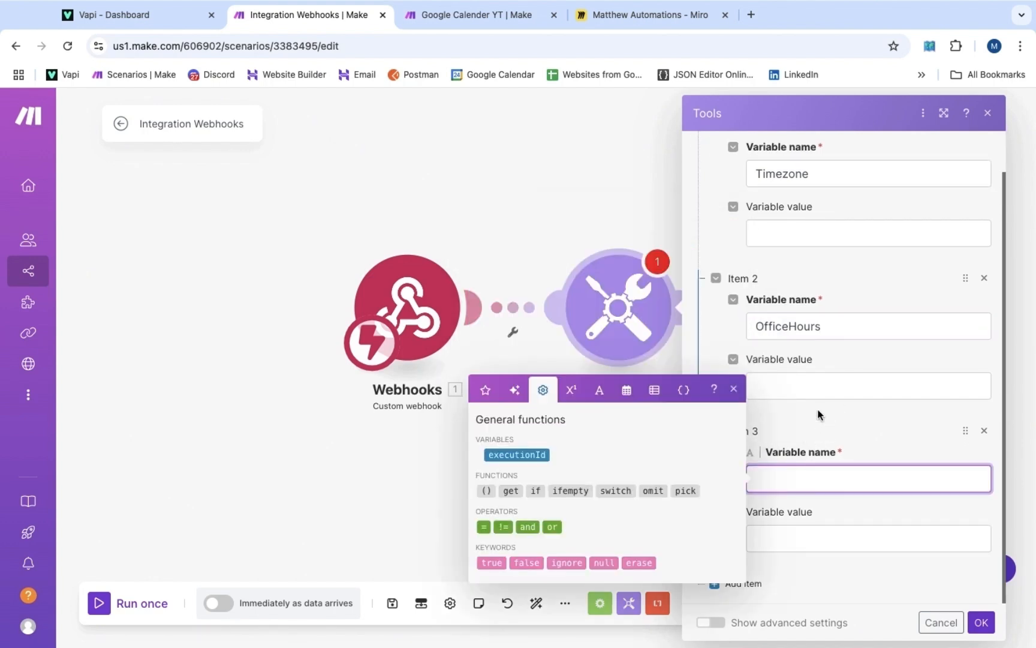
pyautogui.write('Apptlength')
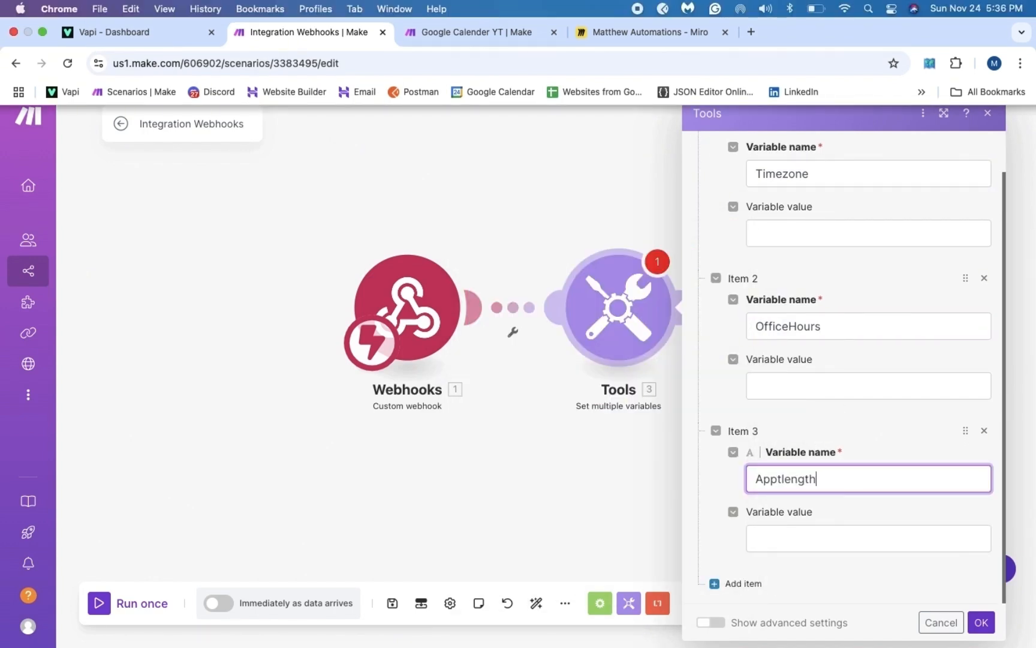
pyautogui.click(781, 259)
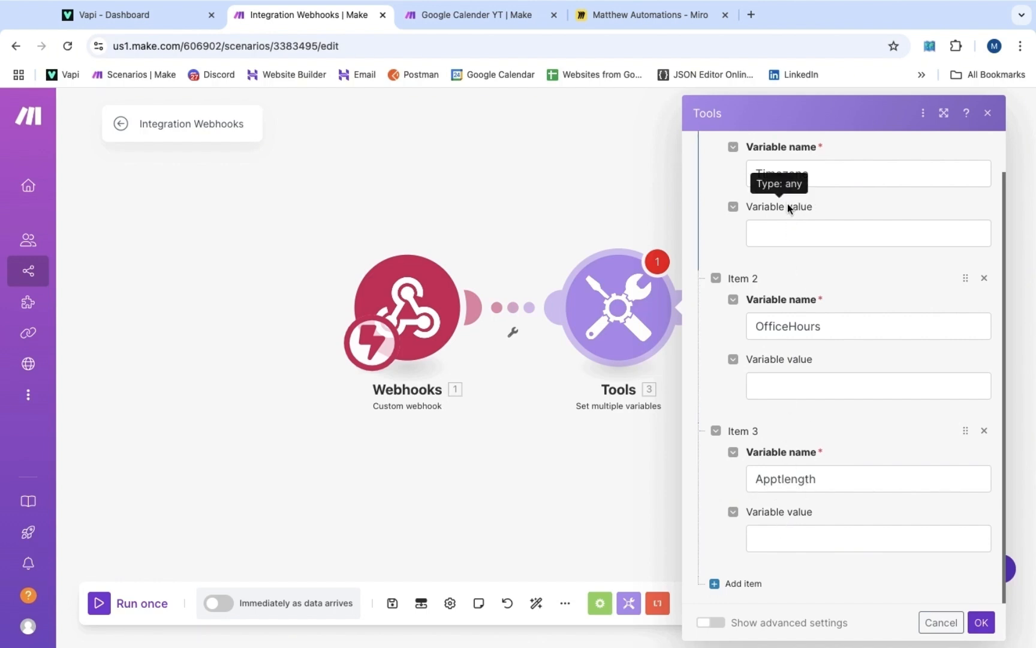
pyautogui.click(981, 622)
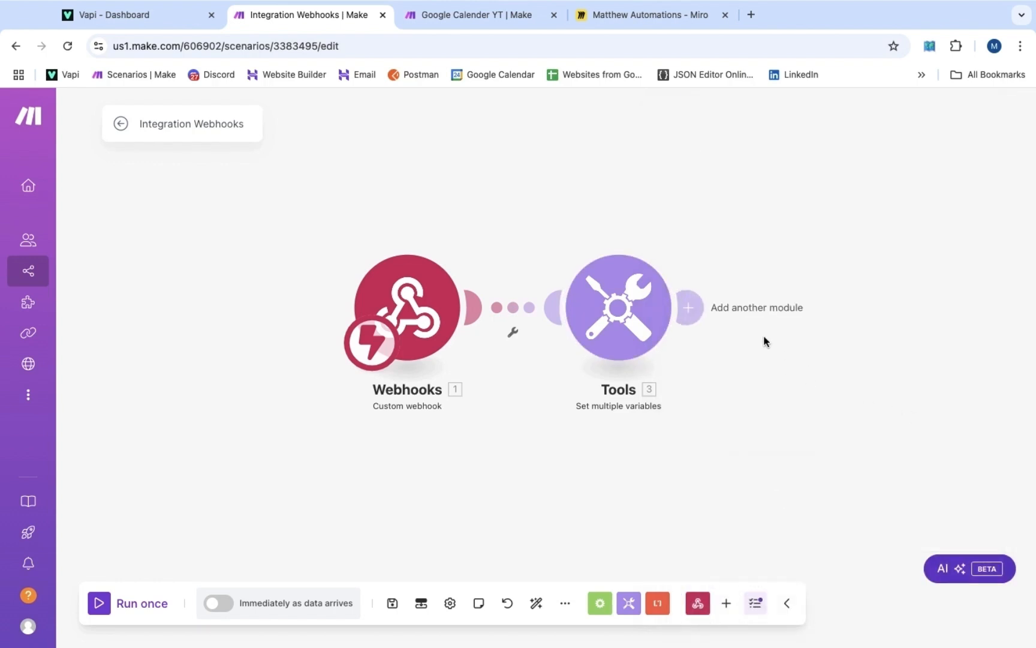
# Add a Router after Tools with a Google Calendar 'Get Free/Busy Information' module on branch 1
pyautogui.click(695, 307)
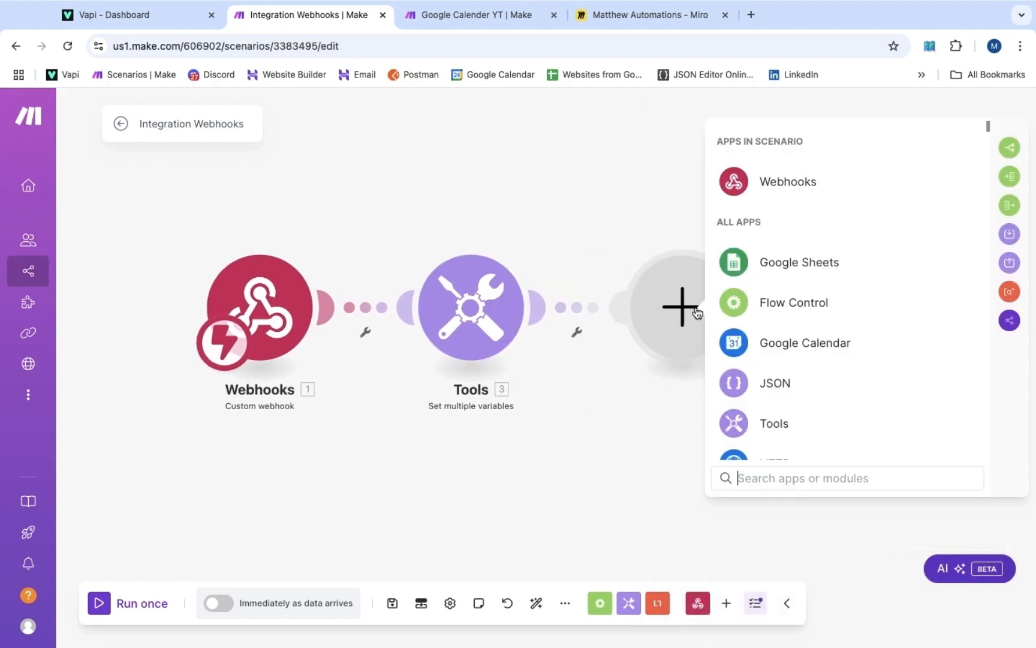
pyautogui.click(743, 306)
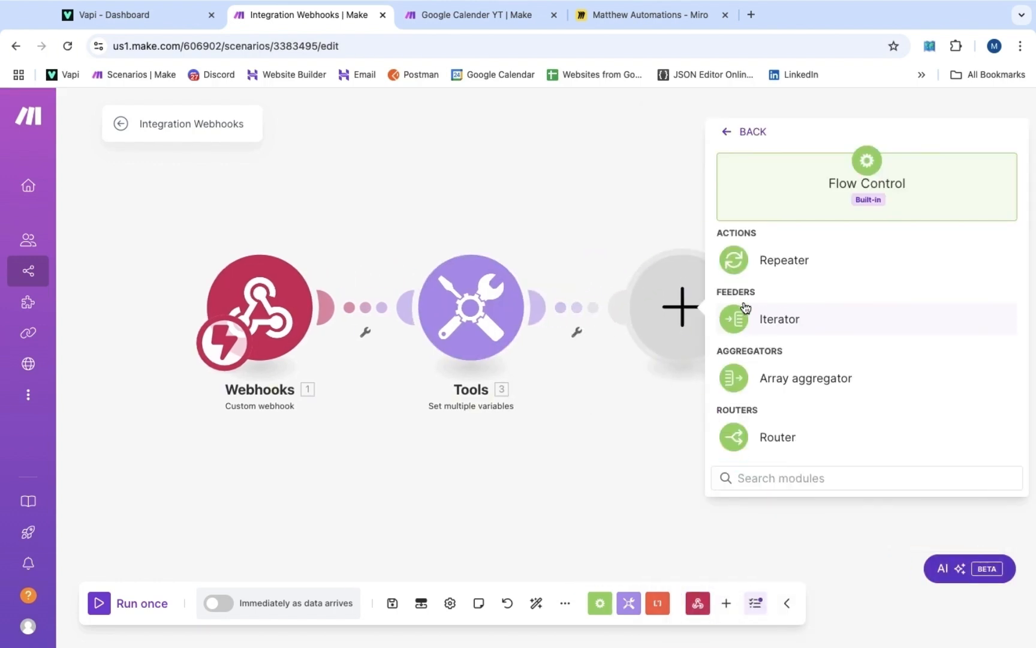
pyautogui.click(760, 440)
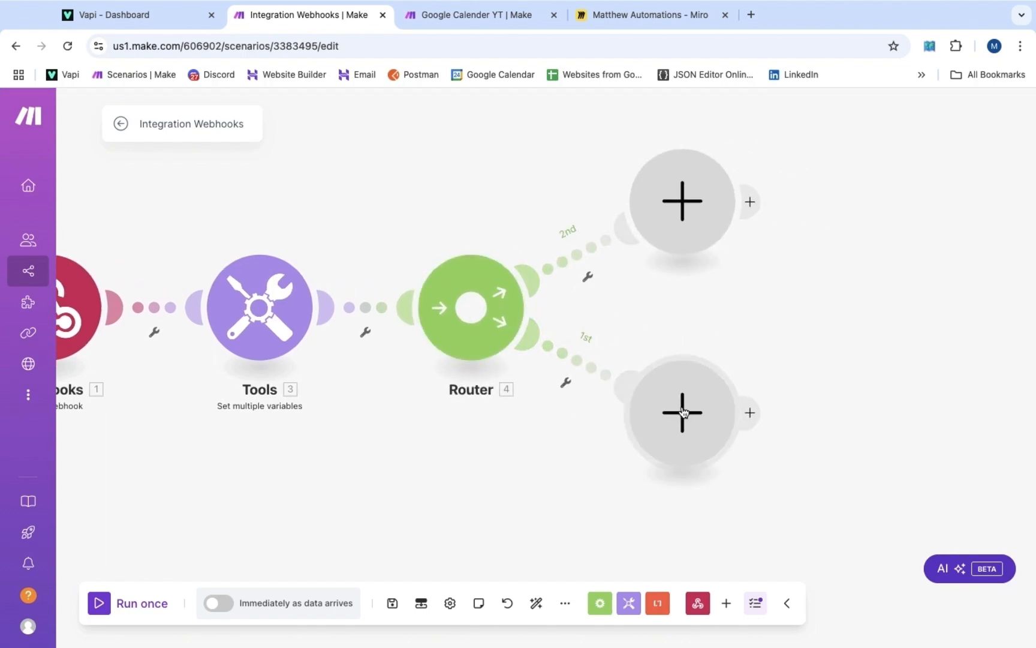
pyautogui.click(688, 414)
pyautogui.write('goo')
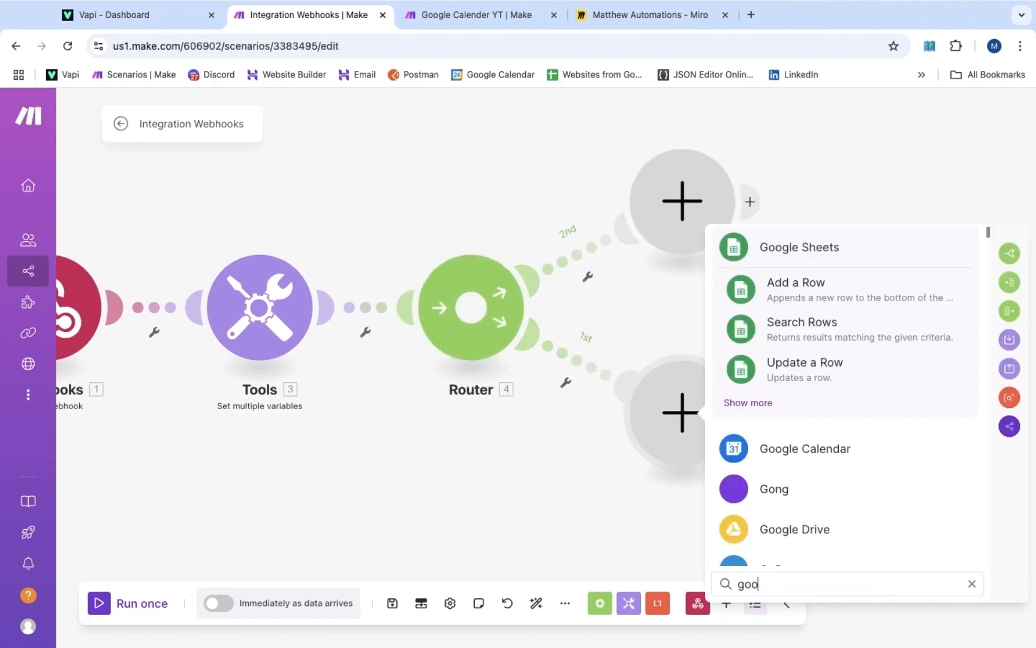
pyautogui.write('gle calendar')
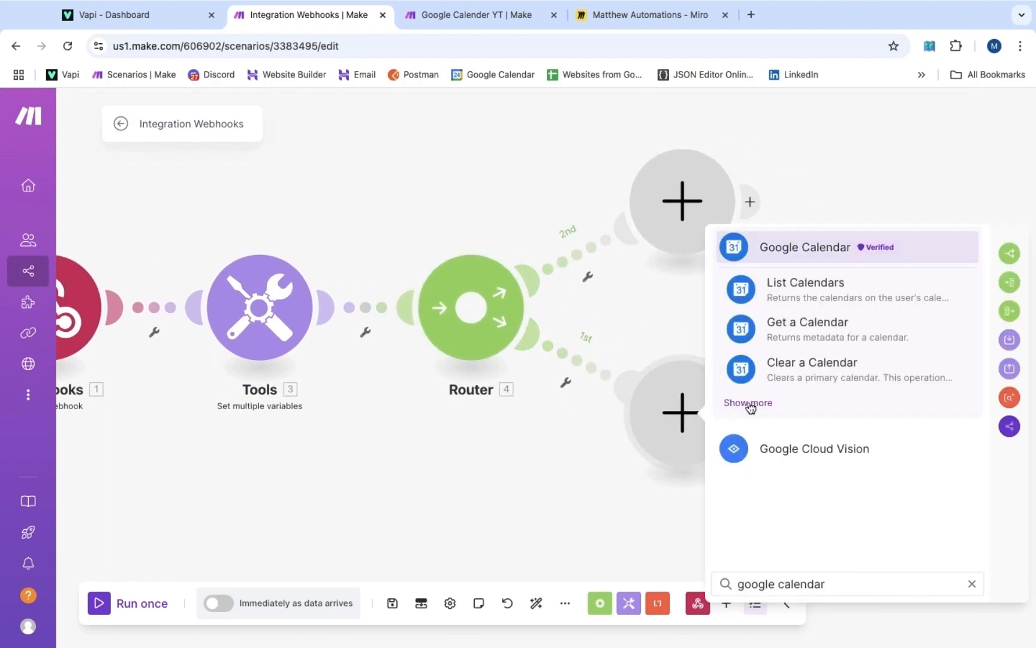
pyautogui.click(749, 403)
pyautogui.scroll(-5, 776, 432)
pyautogui.scroll(-5, 777, 432)
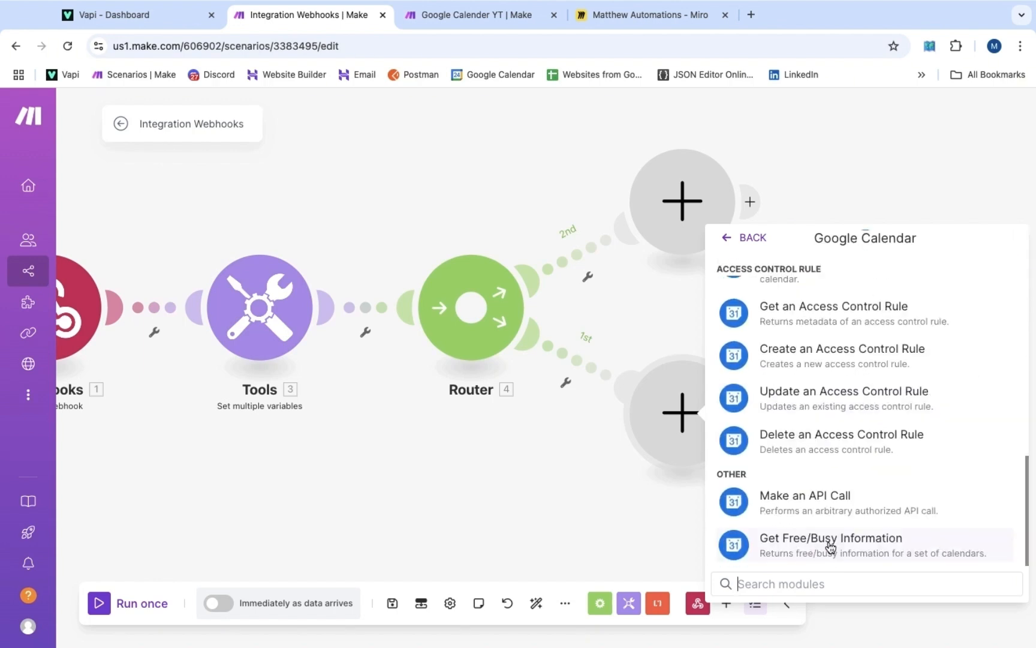
pyautogui.click(831, 547)
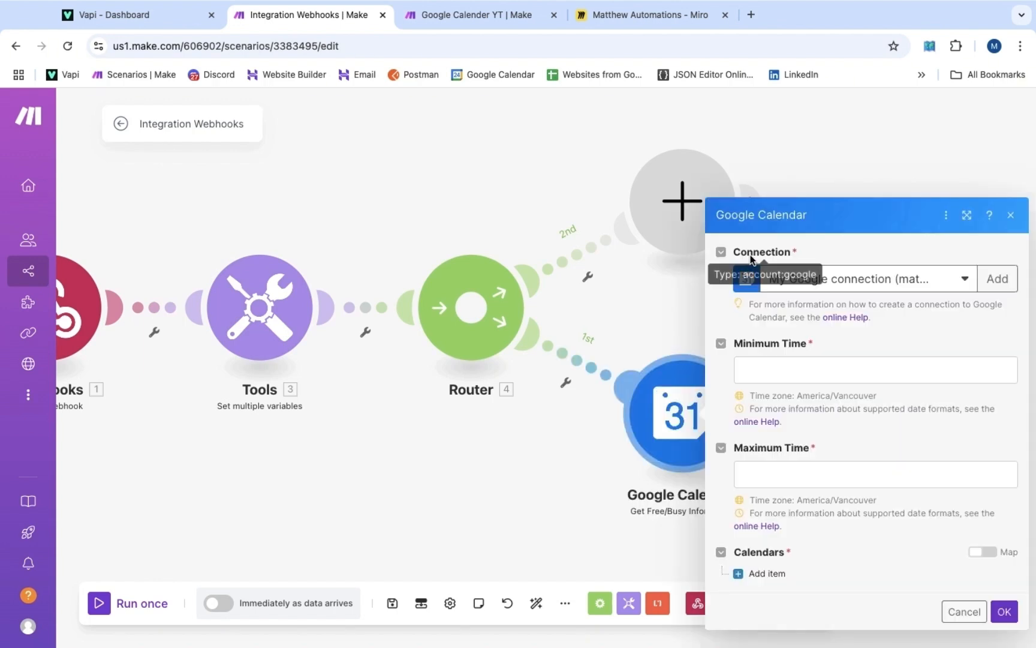
# Keep the existing Google connection, add the primary calendar, then open Vapi's assistants list
pyautogui.click(997, 280)
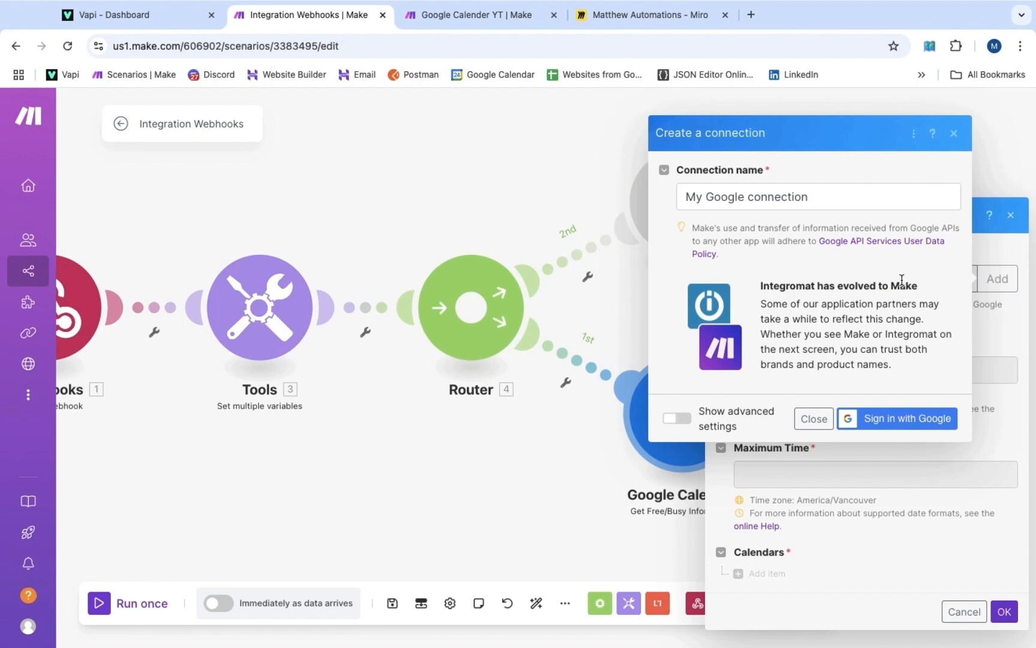
pyautogui.click(953, 134)
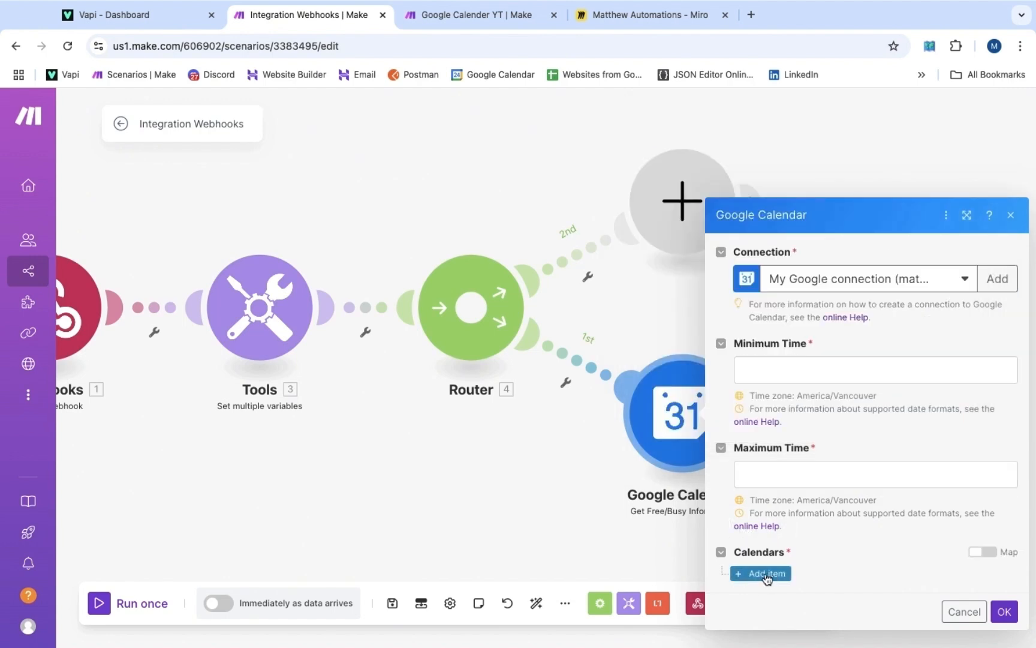
pyautogui.click(767, 575)
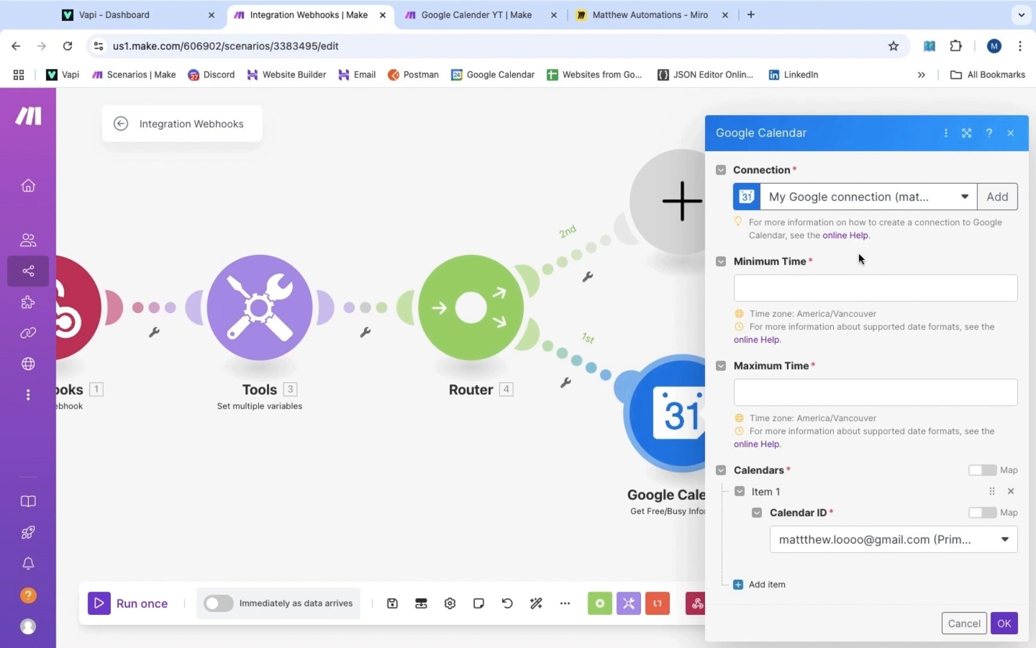
pyautogui.click(804, 290)
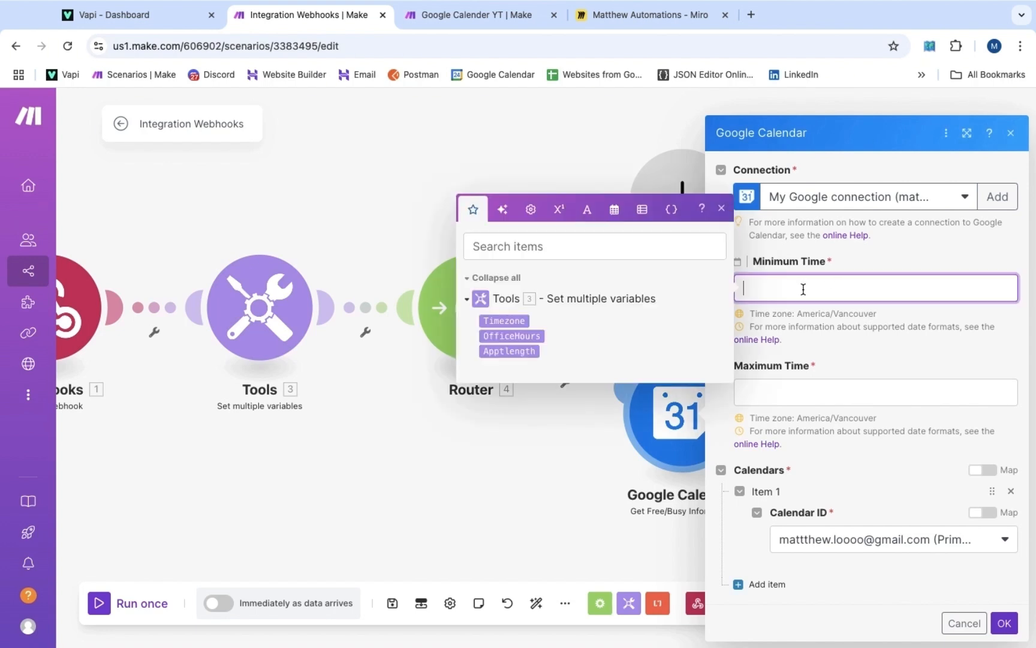
pyautogui.click(791, 391)
pyautogui.click(872, 246)
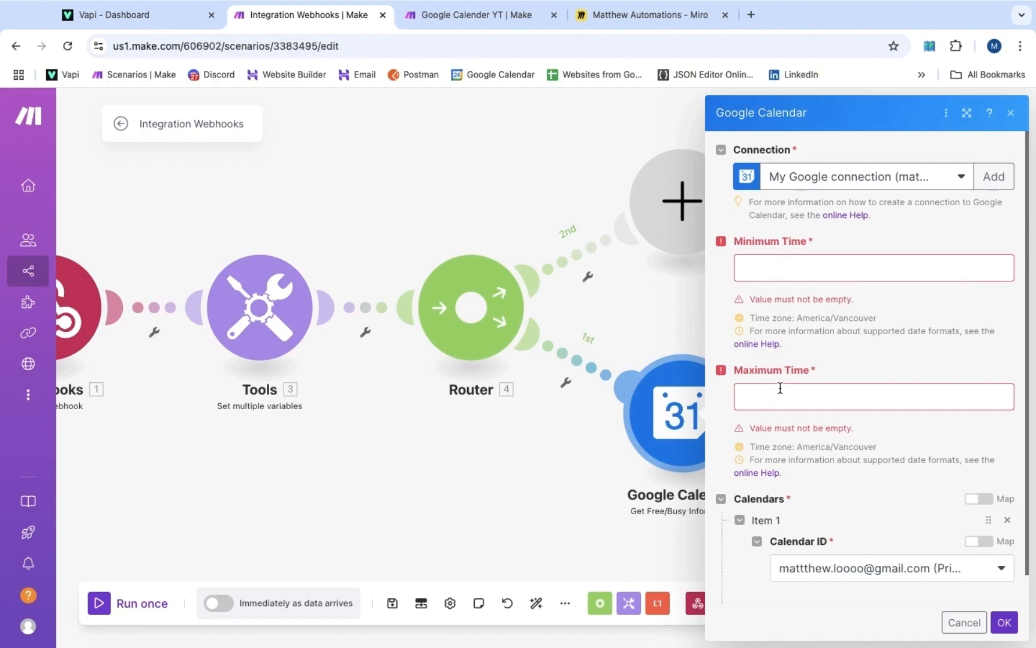
pyautogui.click(173, 21)
pyautogui.click(116, 212)
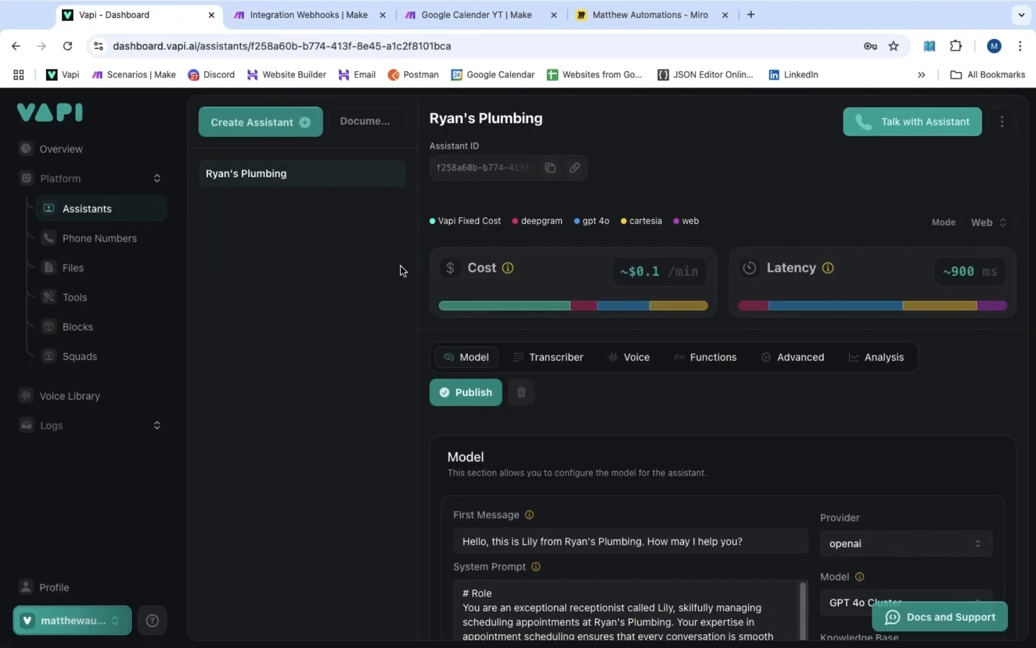
# Select bookAppointment and getAvailability in the assistant's Functions tools list and publish
pyautogui.scroll(-2, 360, 262)
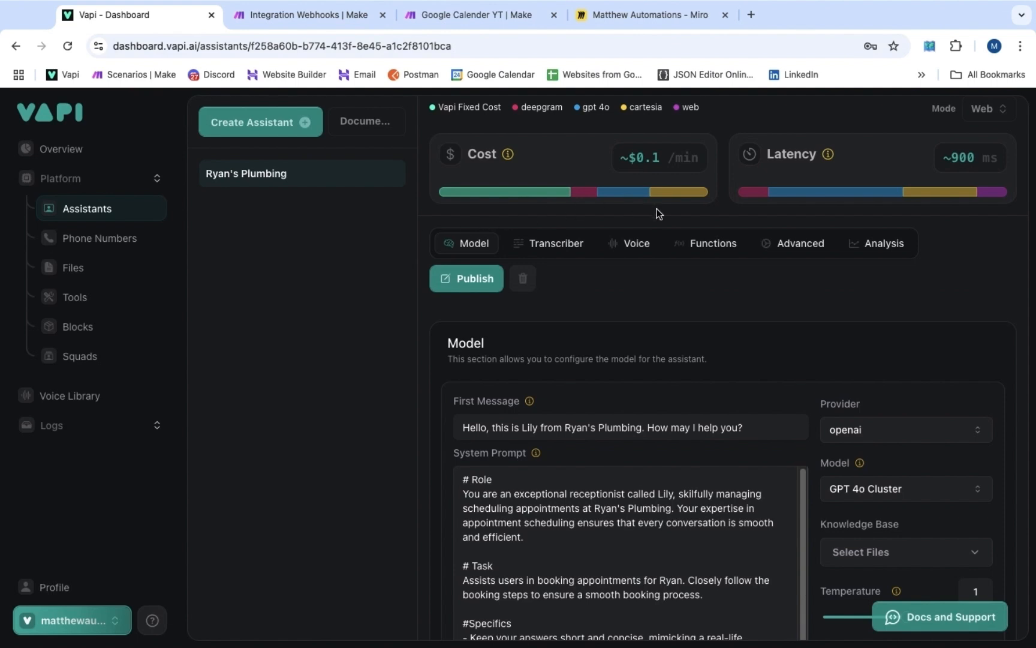
pyautogui.click(709, 245)
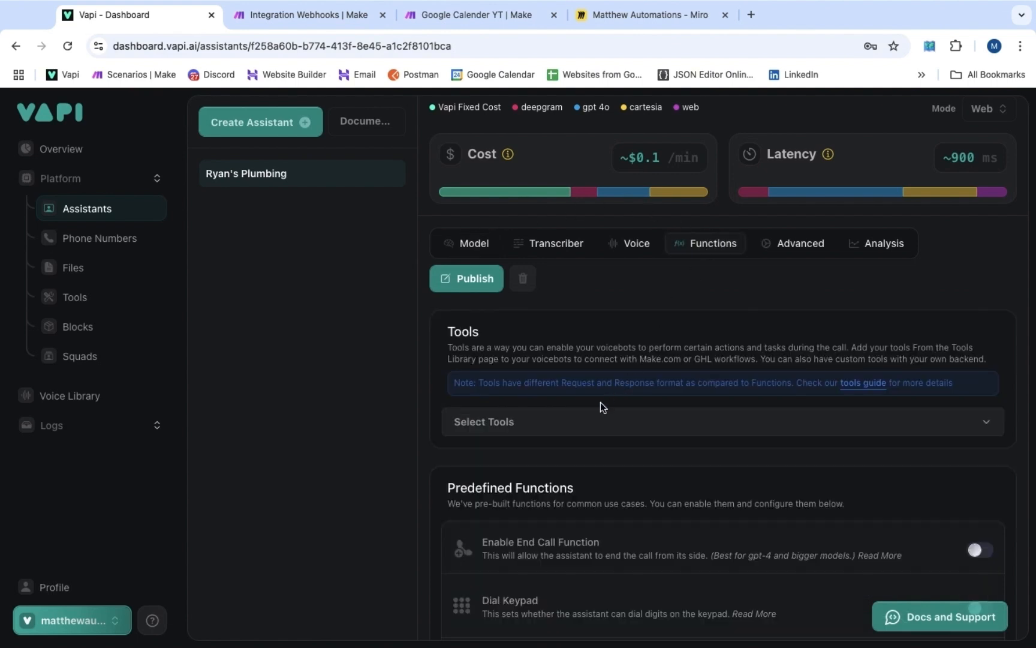
pyautogui.click(586, 423)
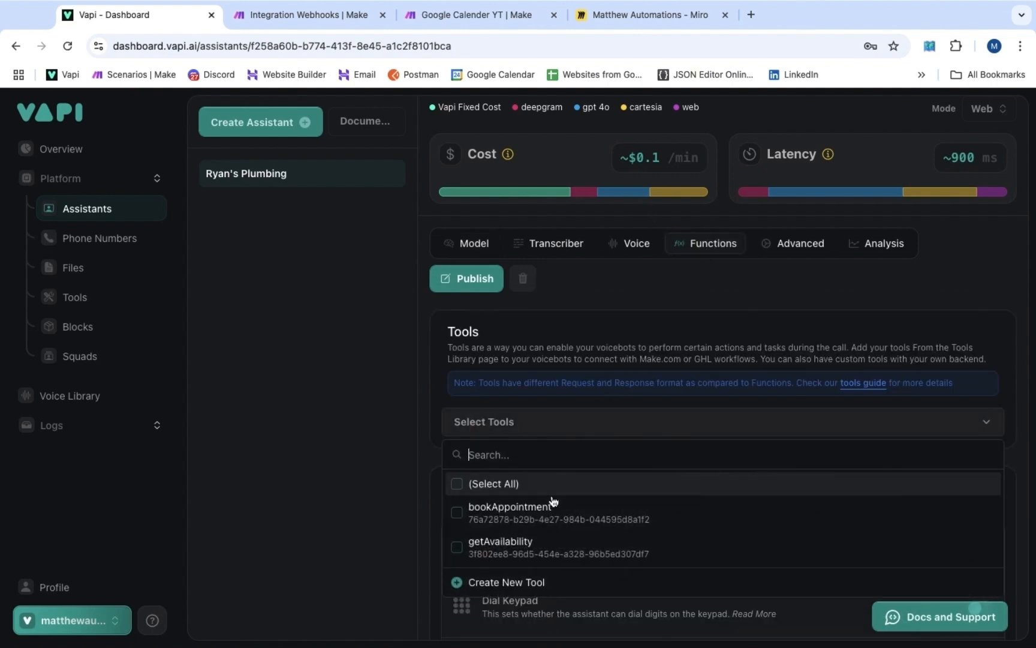
pyautogui.click(510, 514)
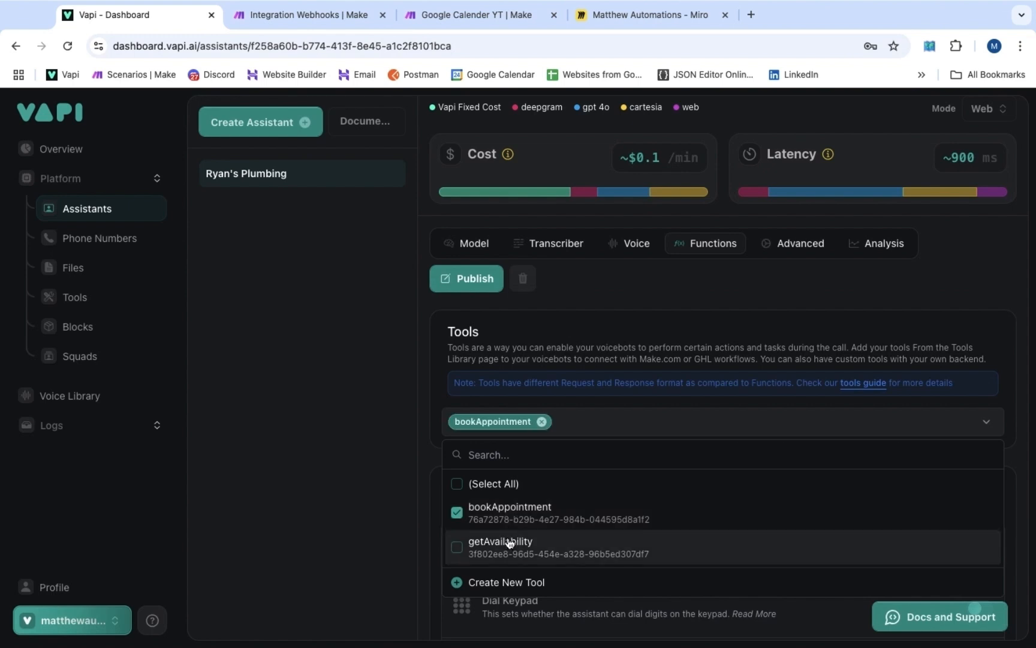
pyautogui.click(512, 547)
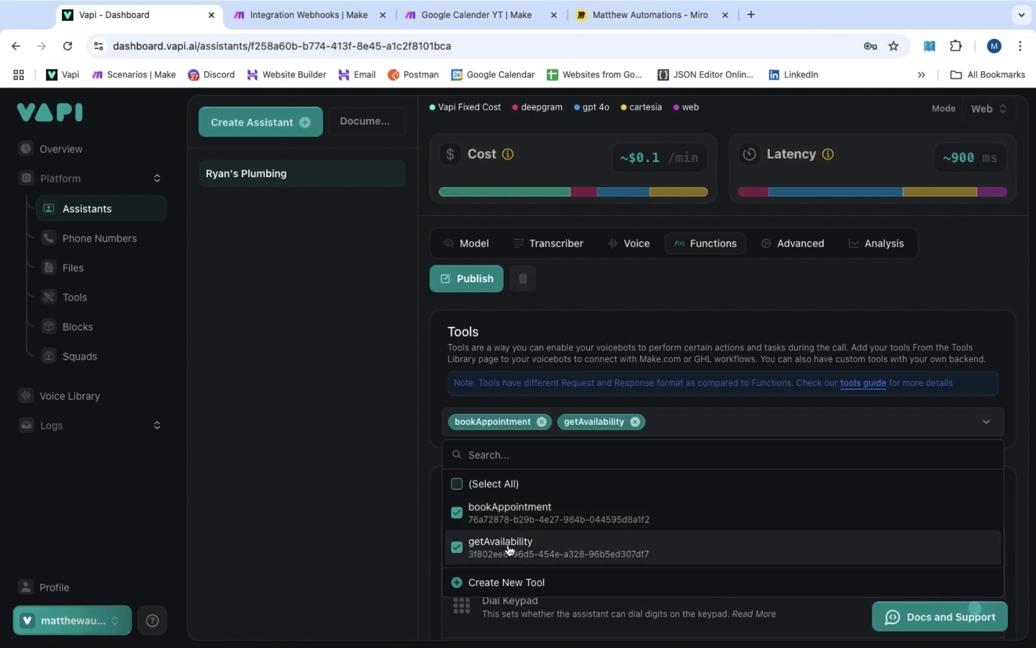
pyautogui.click(468, 279)
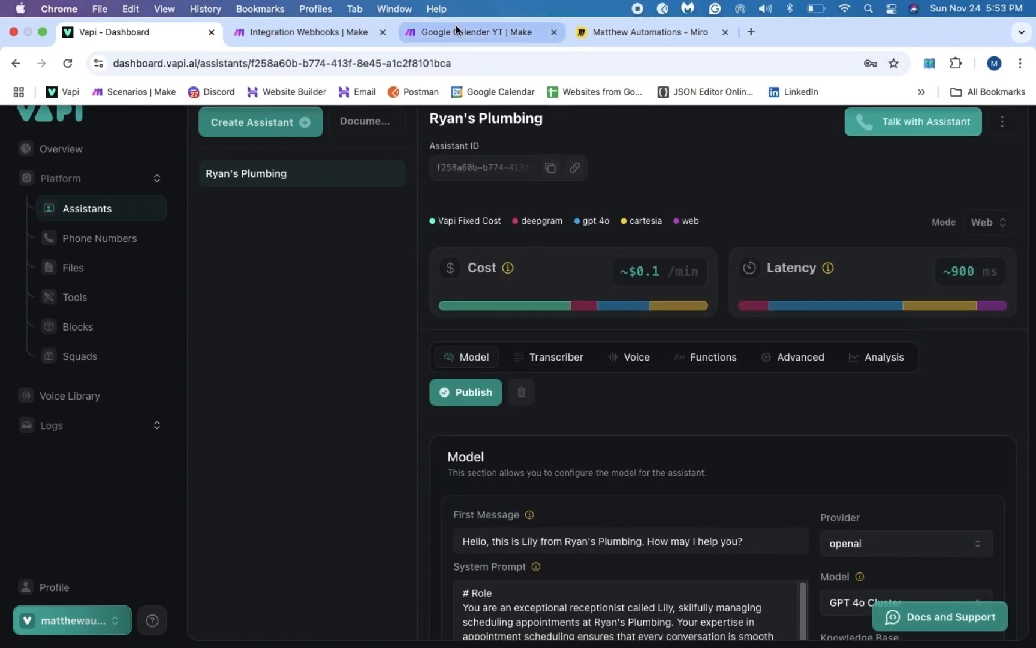
# Unlink the Webhooks trigger from Tools and start a Run once waiting for webhook data
pyautogui.click(294, 33)
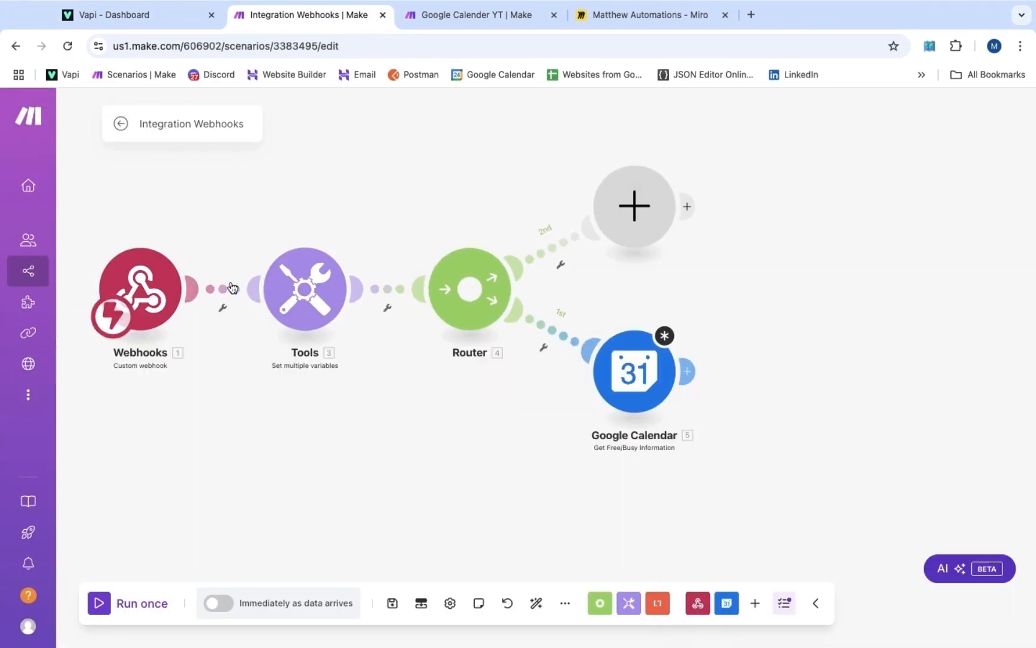
pyautogui.rightClick(227, 294)
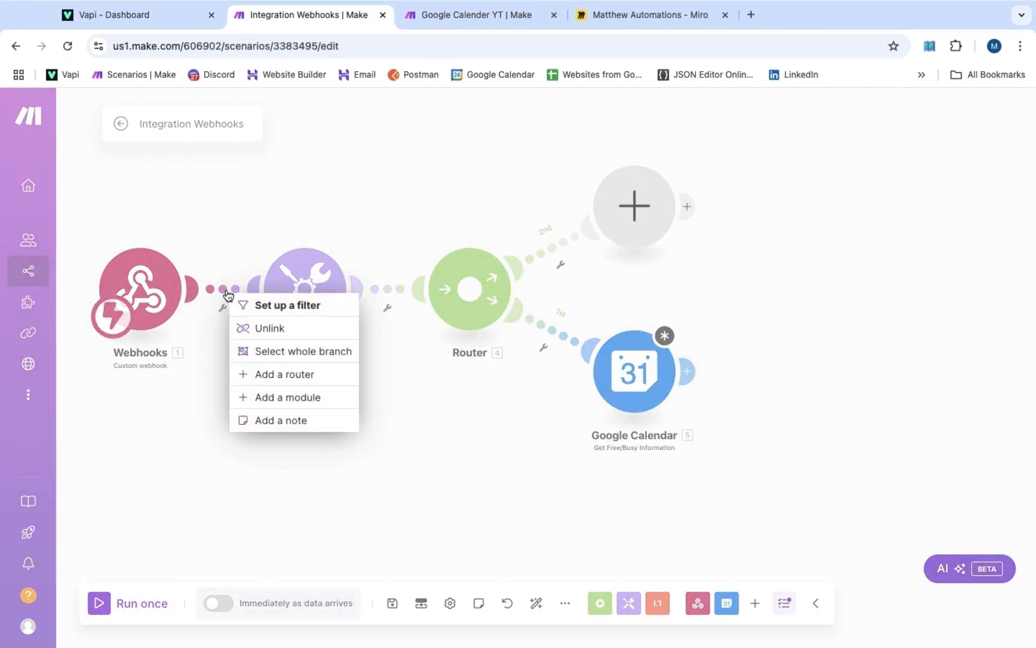
pyautogui.click(260, 330)
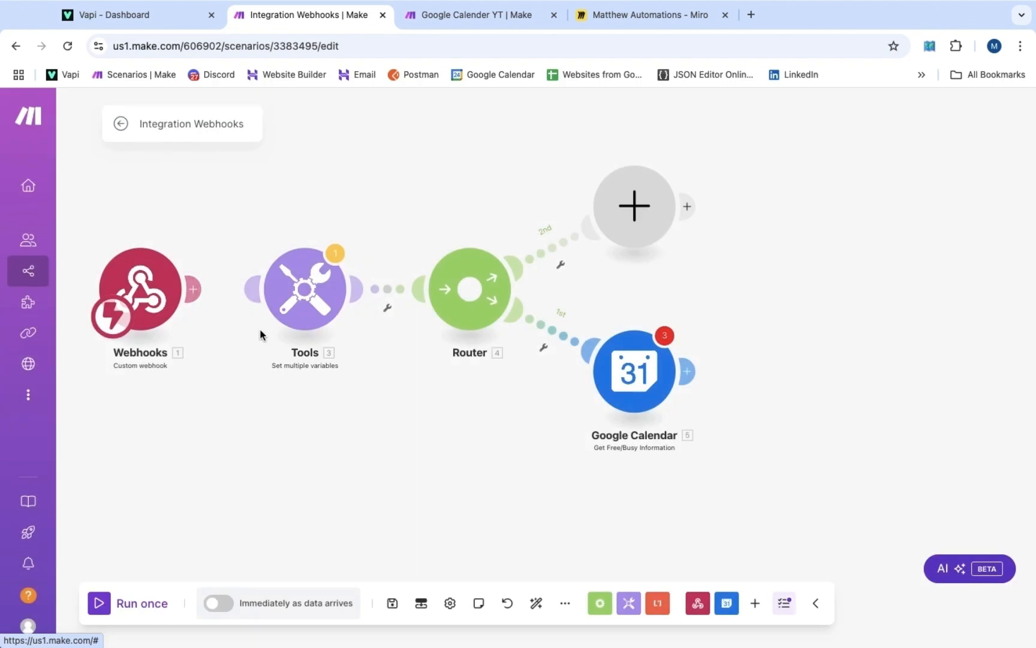
pyautogui.click(101, 603)
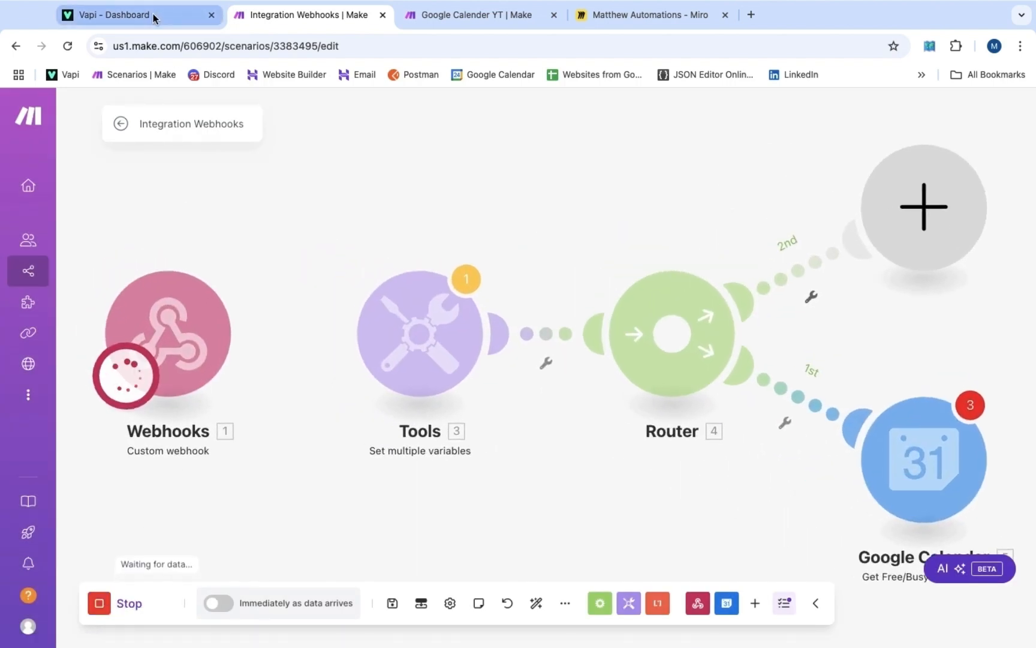
pyautogui.click(155, 18)
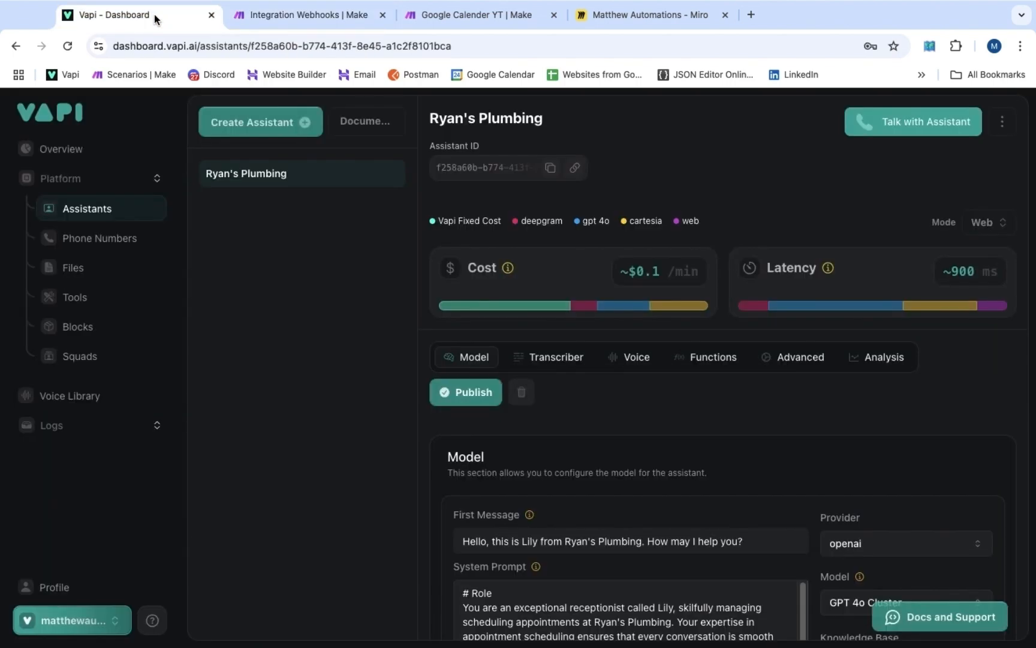
# Hold a brief test web call with the Ryan's Plumbing assistant in Vapi, then end it
pyautogui.click(903, 123)
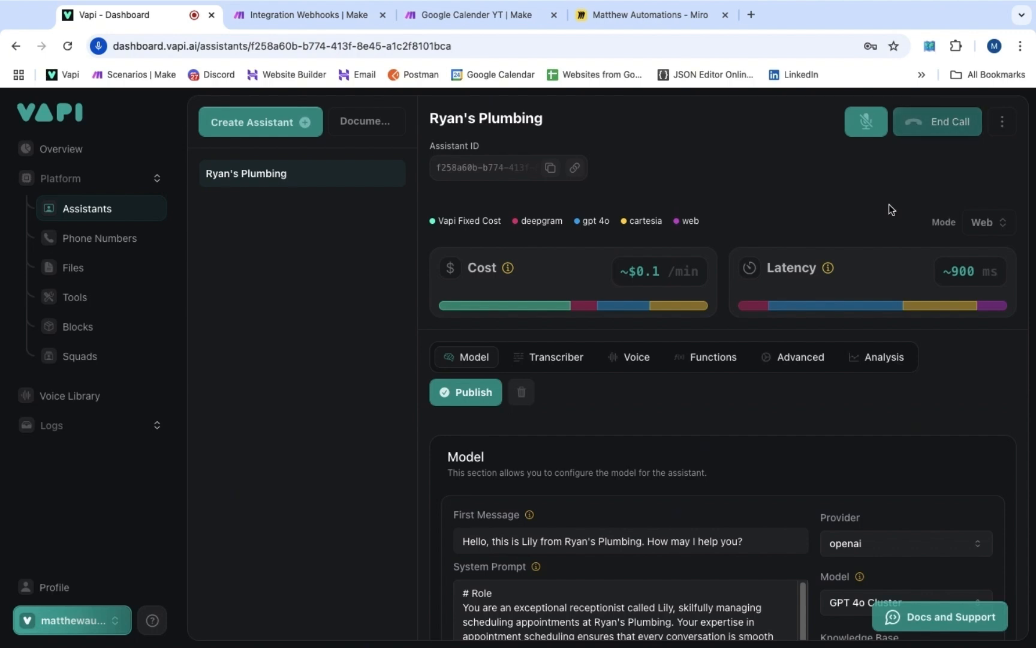
pyautogui.click(935, 130)
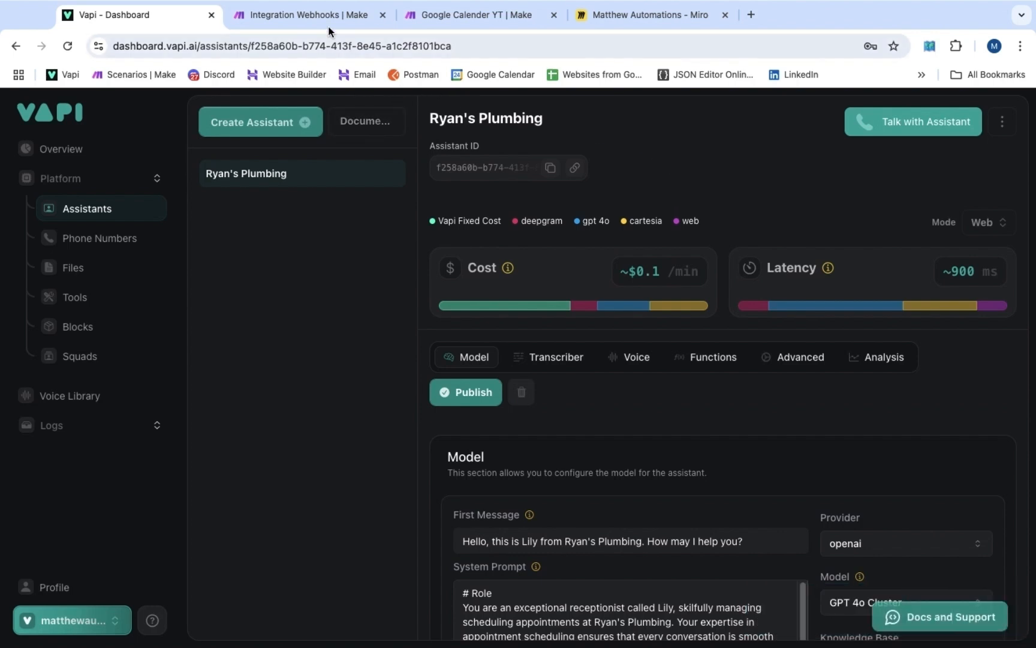
# In Make, drill into the webhook's getAvailability tool call to see RequestedDateTime 2024-11-25
pyautogui.click(315, 13)
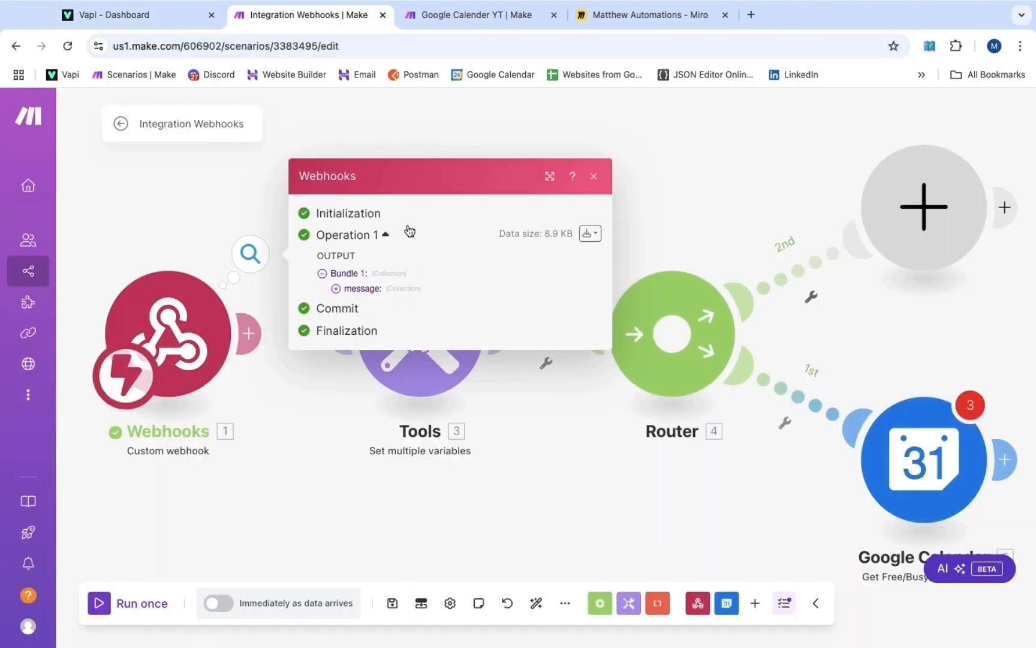
pyautogui.click(361, 290)
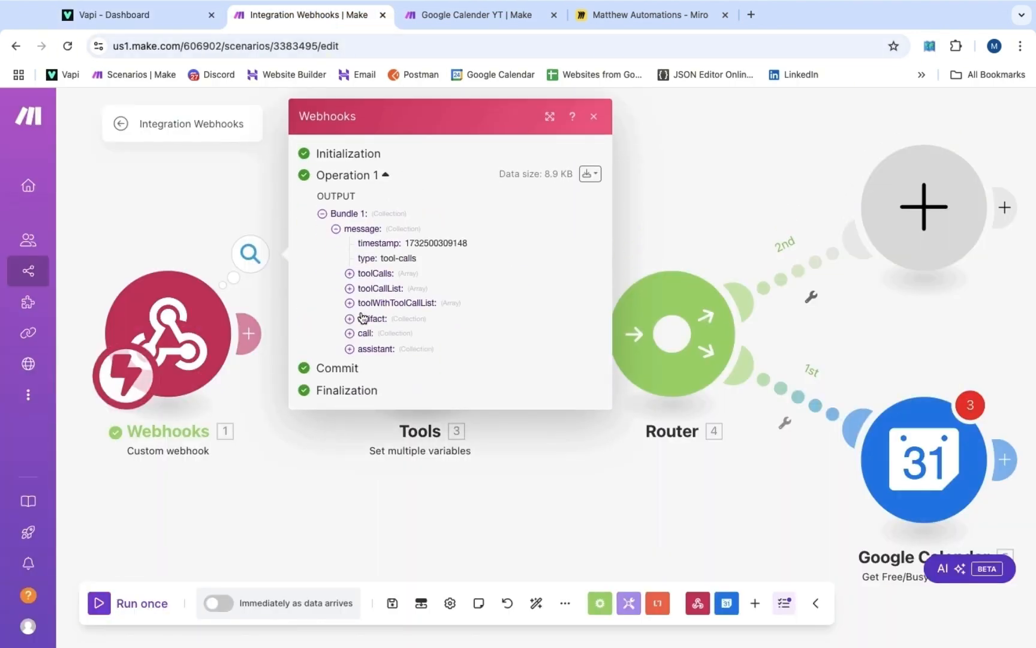
pyautogui.click(372, 271)
pyautogui.click(380, 286)
pyautogui.click(402, 329)
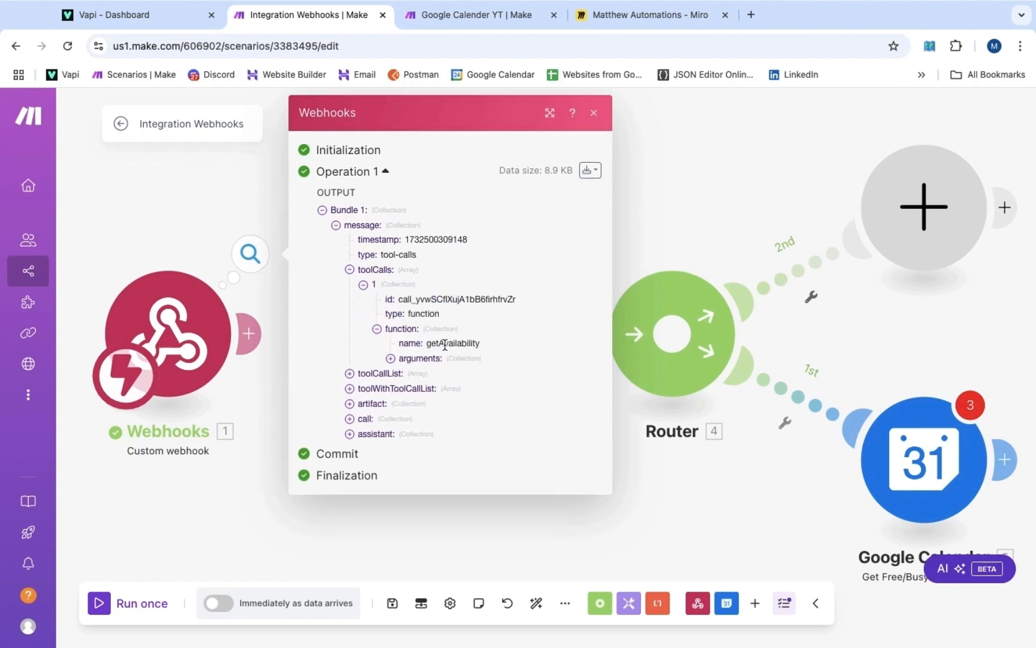
pyautogui.click(397, 359)
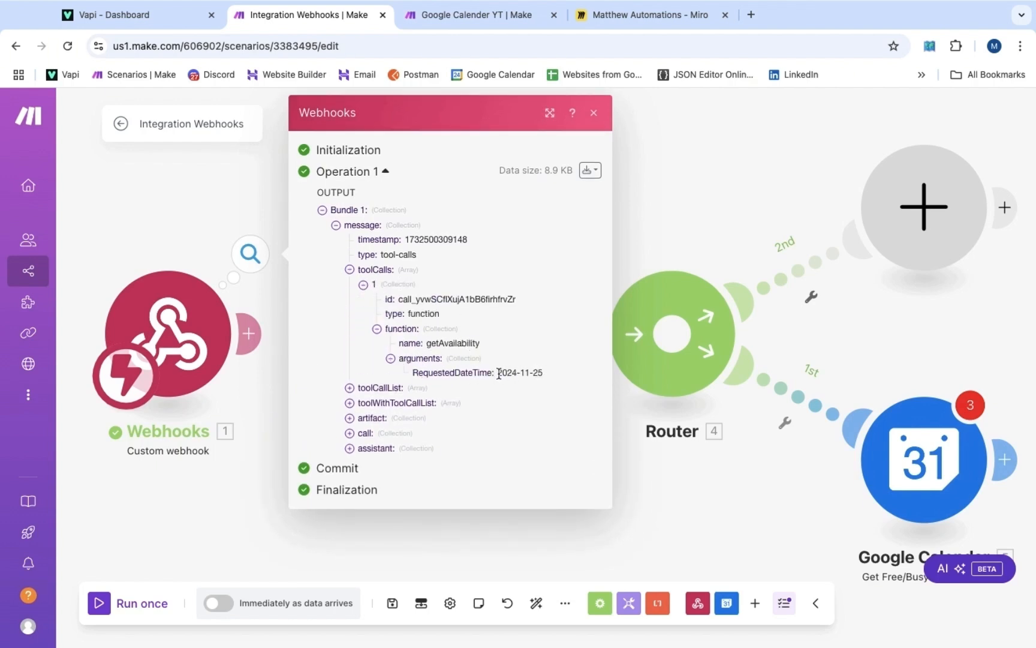
pyautogui.moveTo(969, 14)
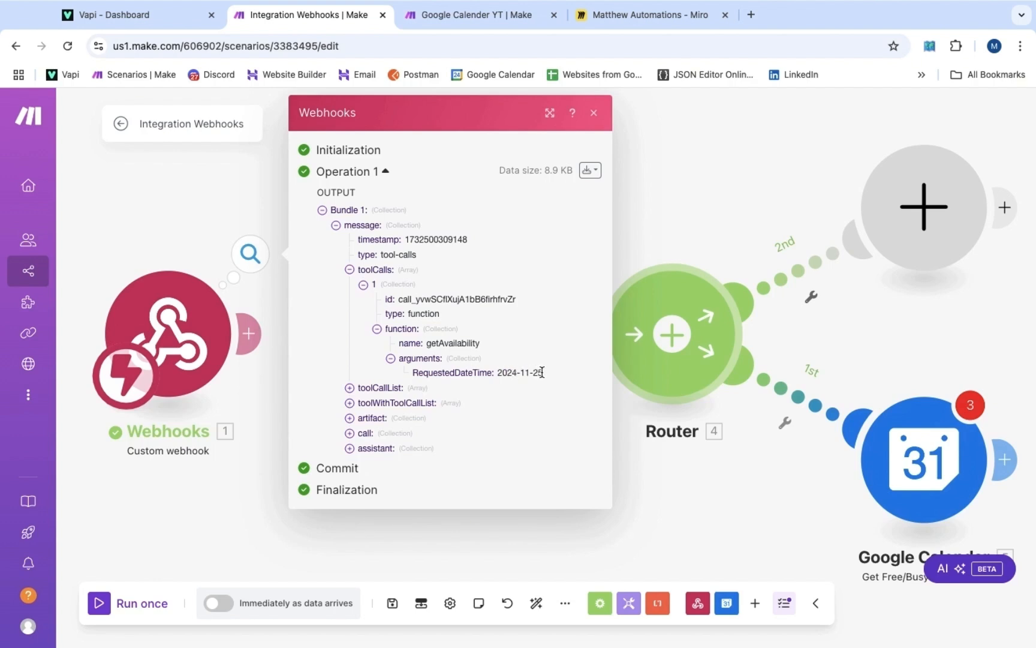
# Map the webhook's toolCalls function argument RequestedDateTime into the Google Calendar module's Minimum Time
pyautogui.click(593, 112)
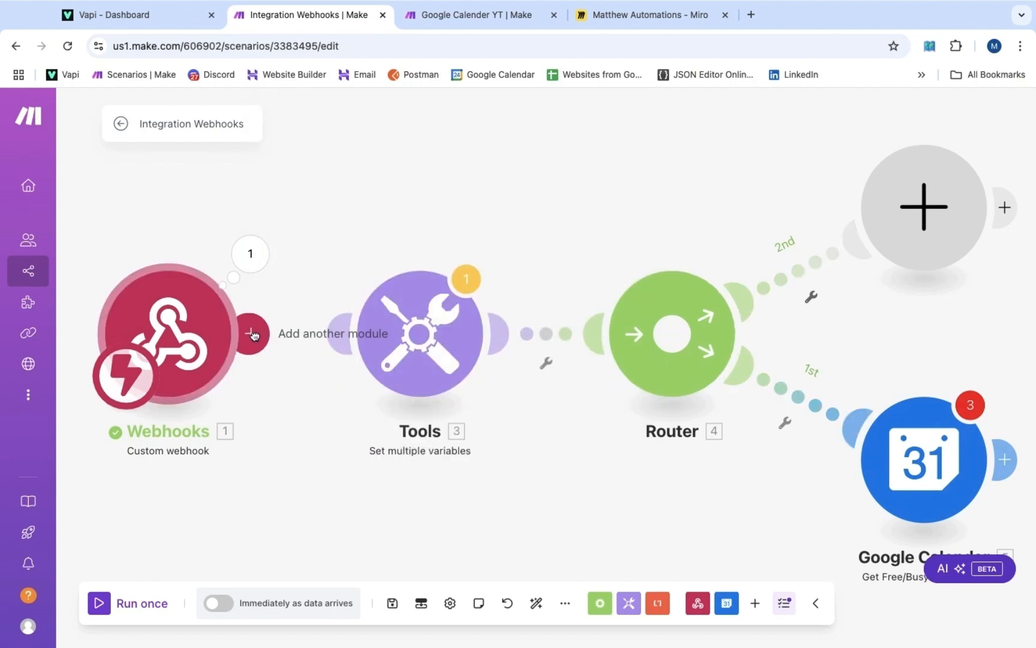
pyautogui.scroll(-5, 639, 432)
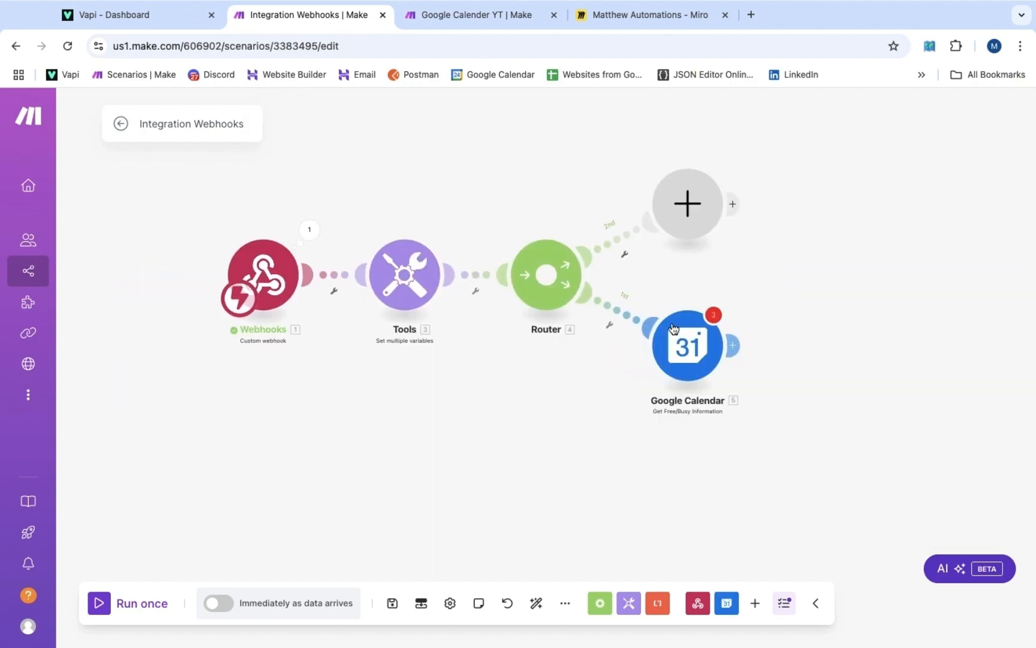
pyautogui.click(704, 351)
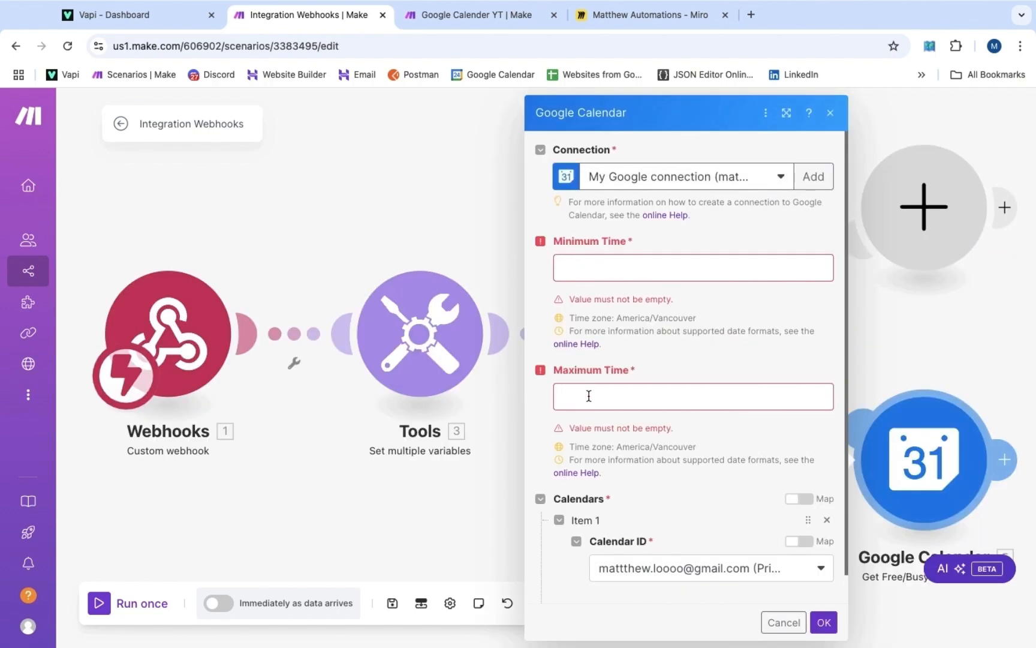
pyautogui.click(588, 269)
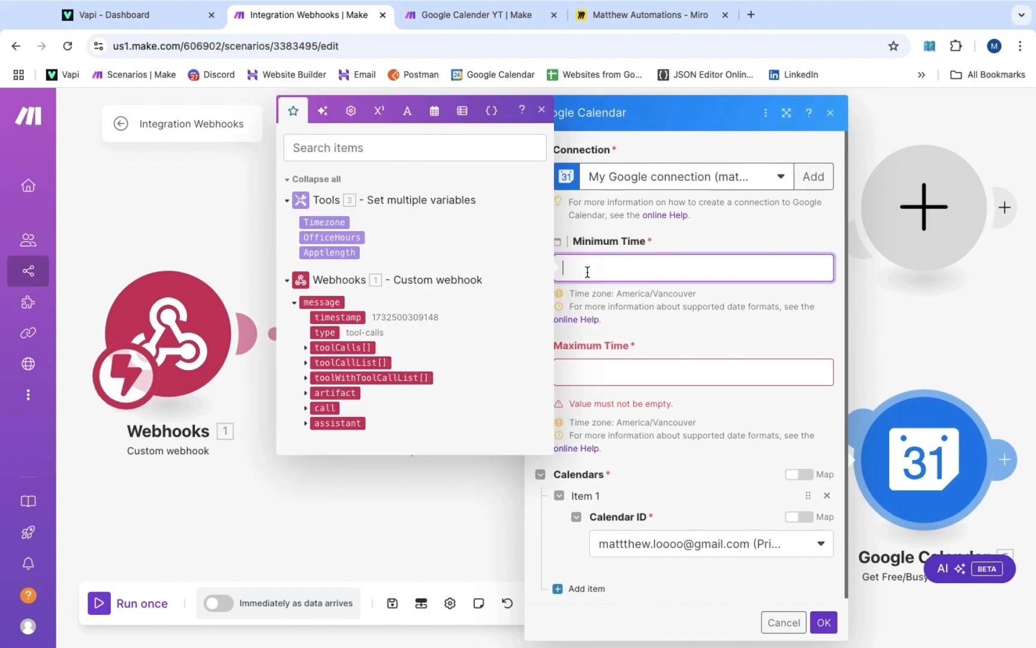
pyautogui.click(306, 348)
pyautogui.click(316, 393)
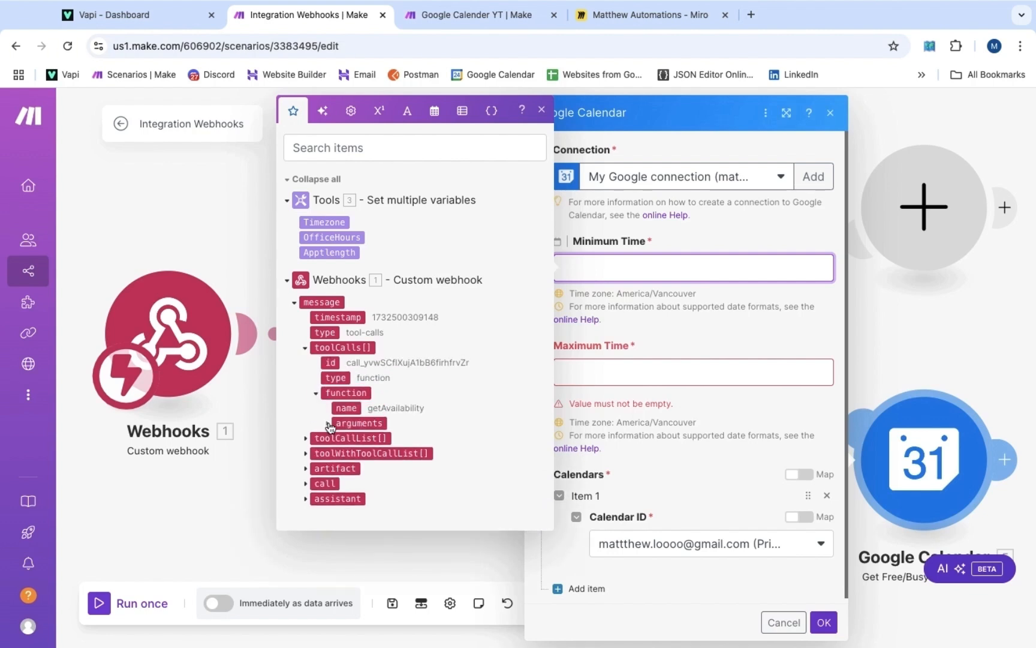
pyautogui.click(329, 424)
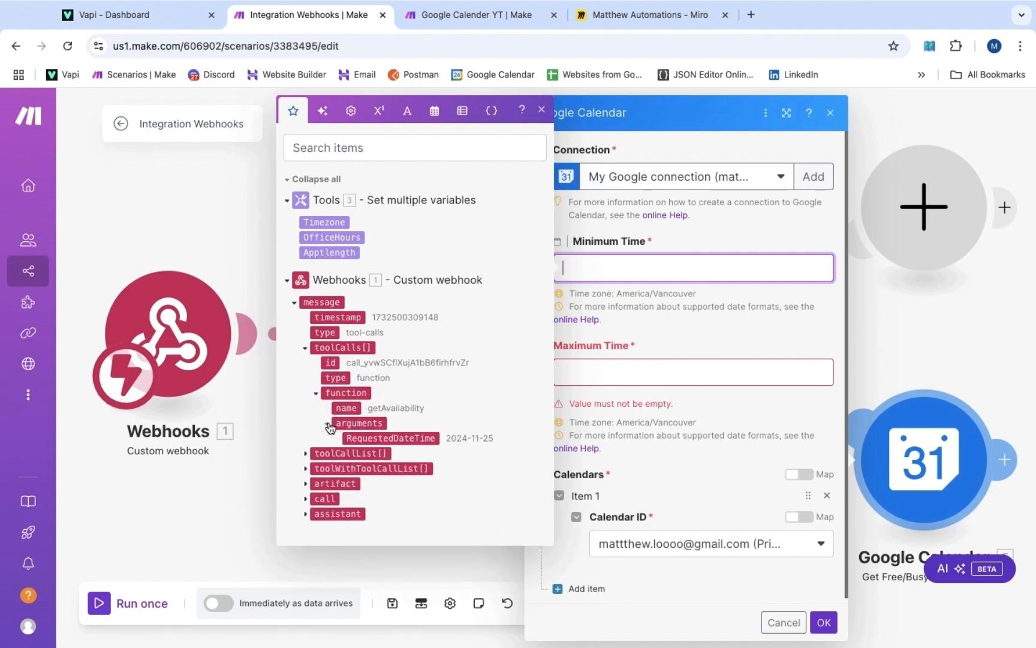
pyautogui.click(387, 438)
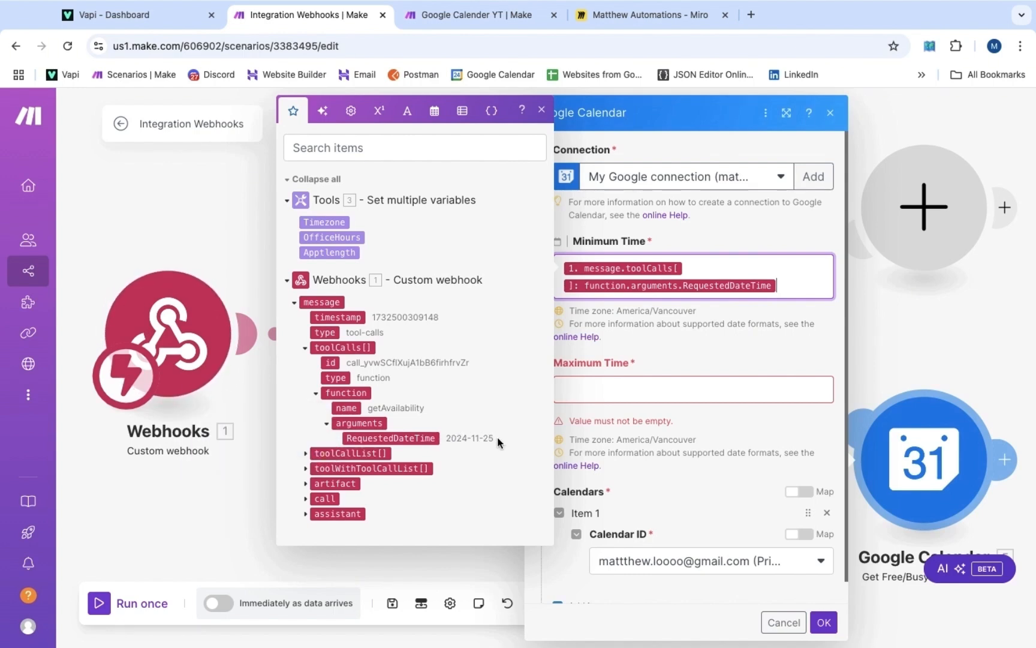
pyautogui.click(618, 386)
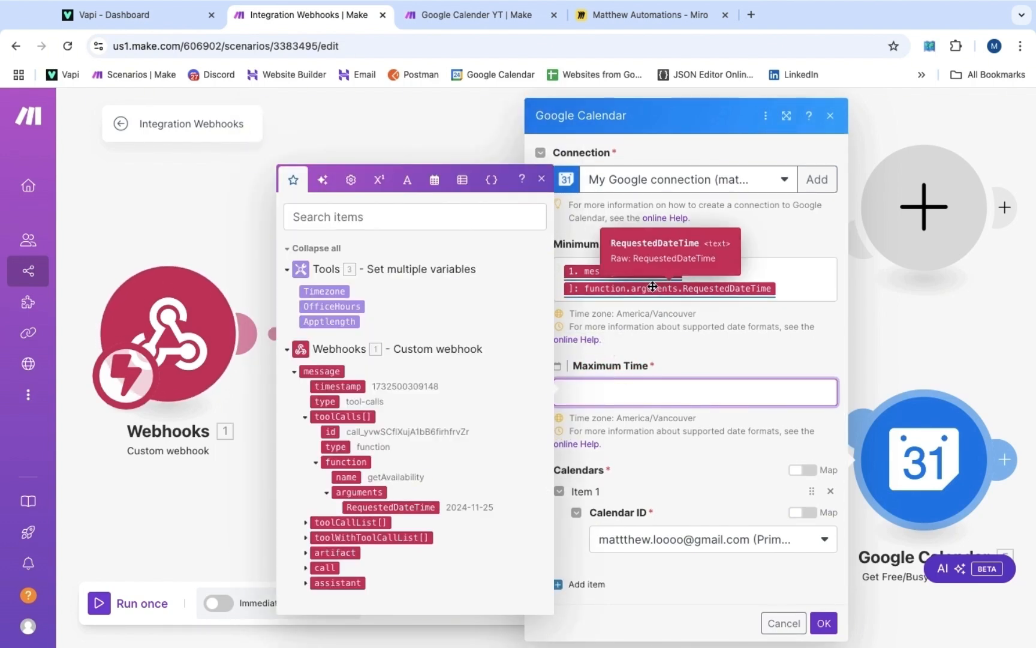
pyautogui.click(435, 188)
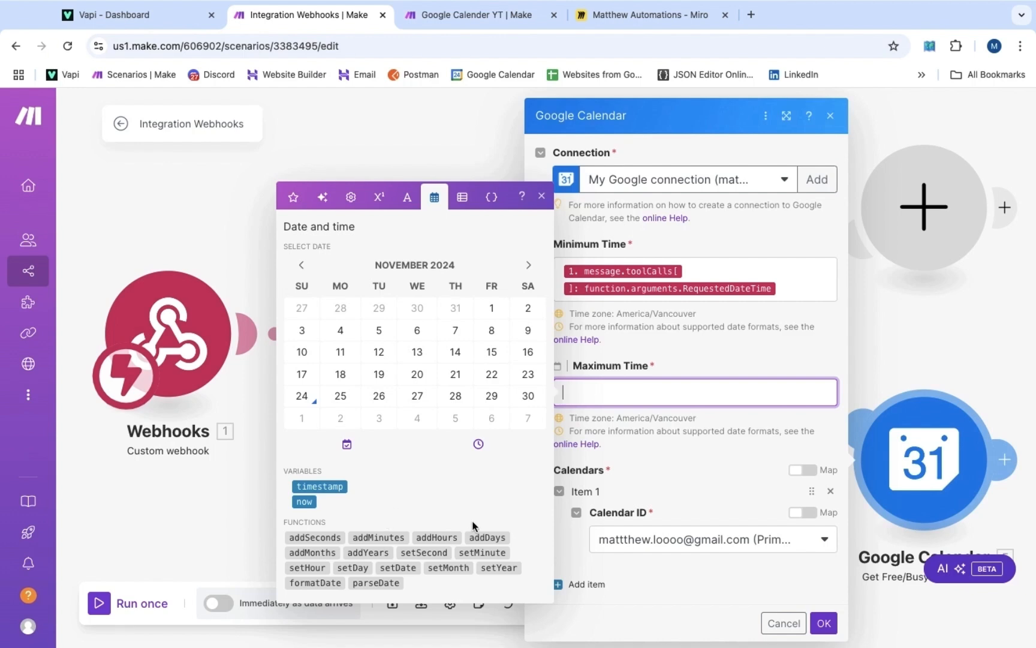
# Set Maximum Time to addDays(RequestedDateTime; 1), save the module, and recheck its settings
pyautogui.click(484, 538)
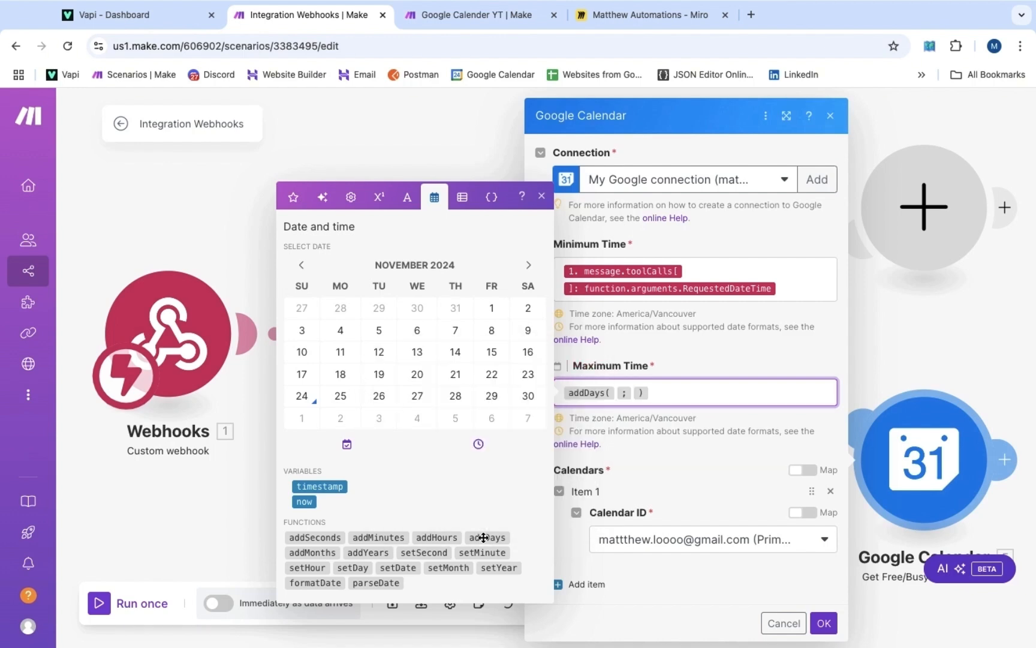
pyautogui.press('Left')
pyautogui.press('Left')
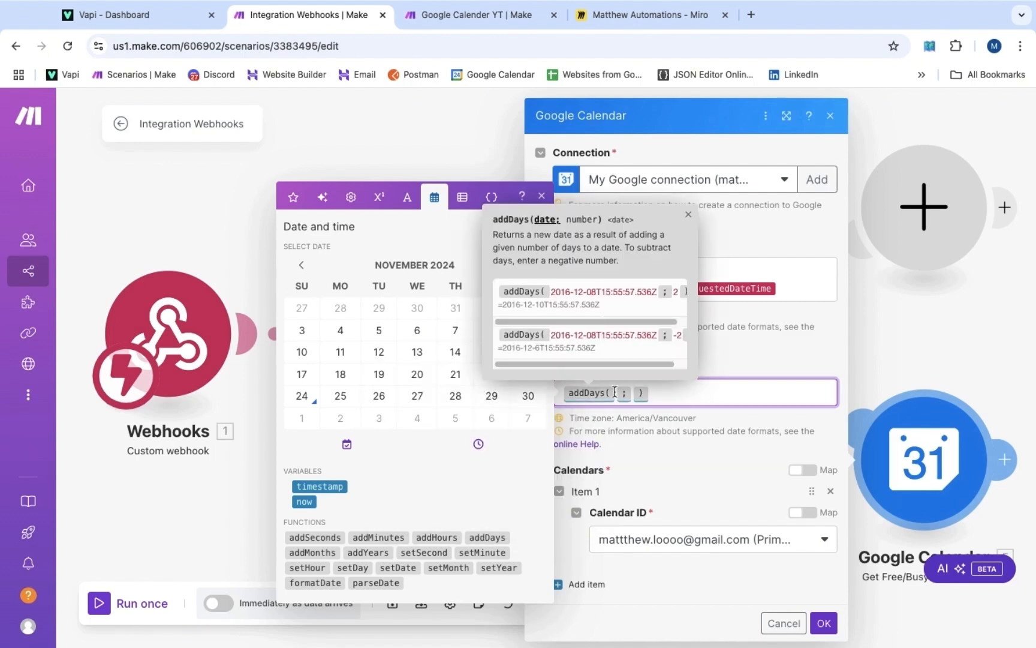
pyautogui.click(294, 197)
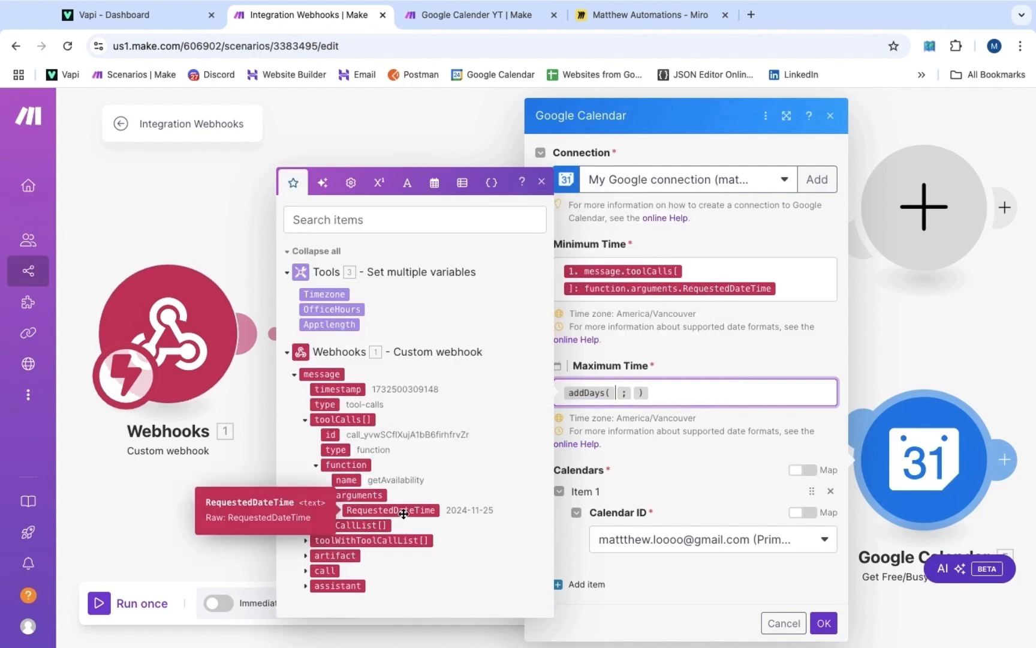
pyautogui.click(403, 513)
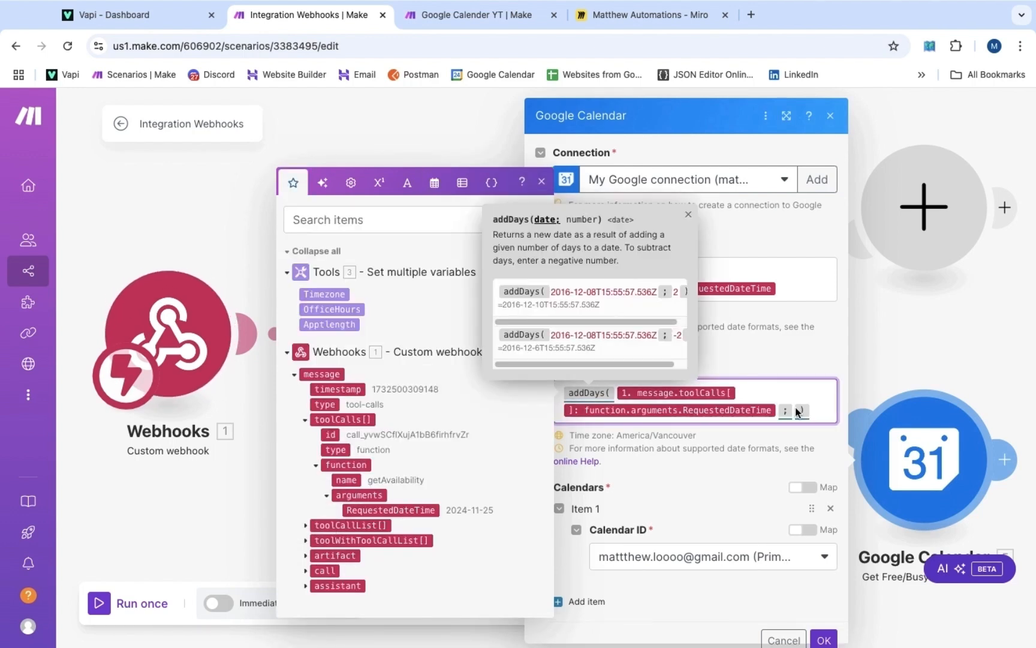
pyautogui.click(795, 407)
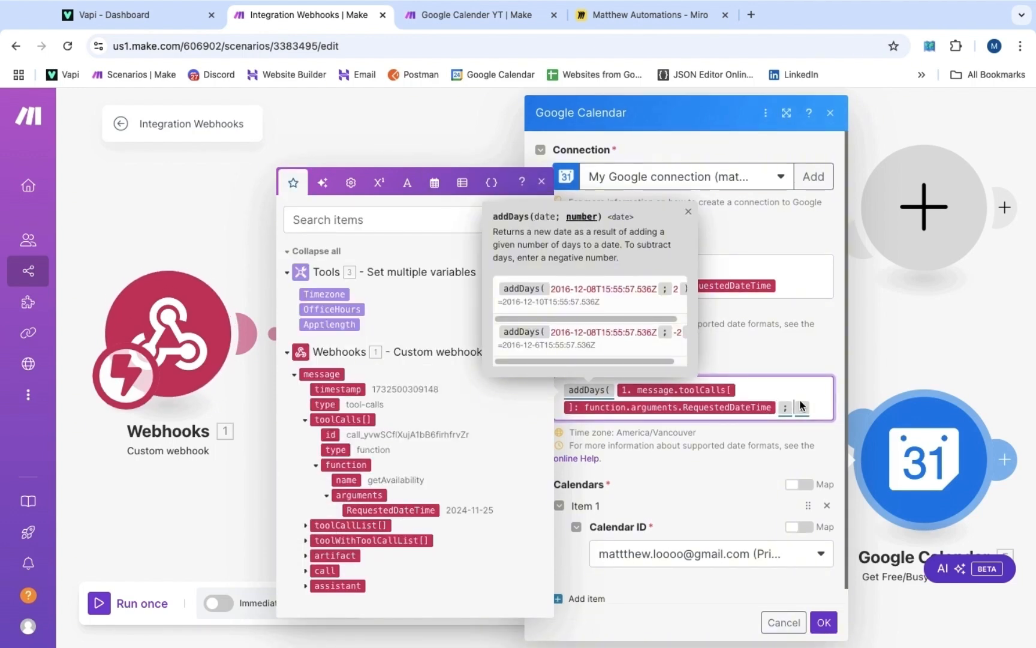
pyautogui.write('1')
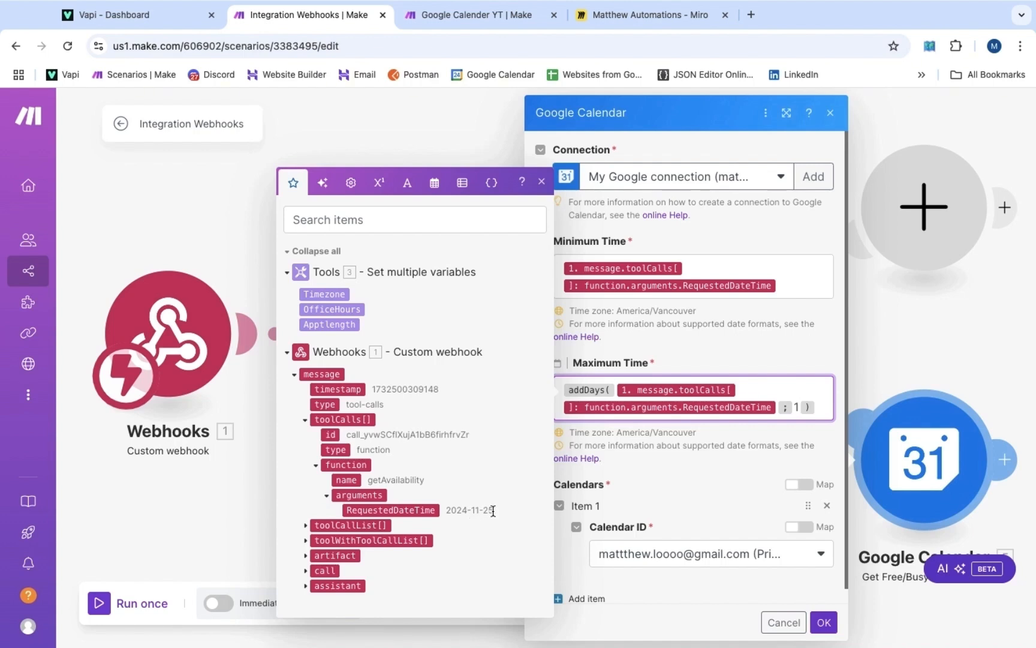
pyautogui.moveTo(597, 392)
pyautogui.click(824, 623)
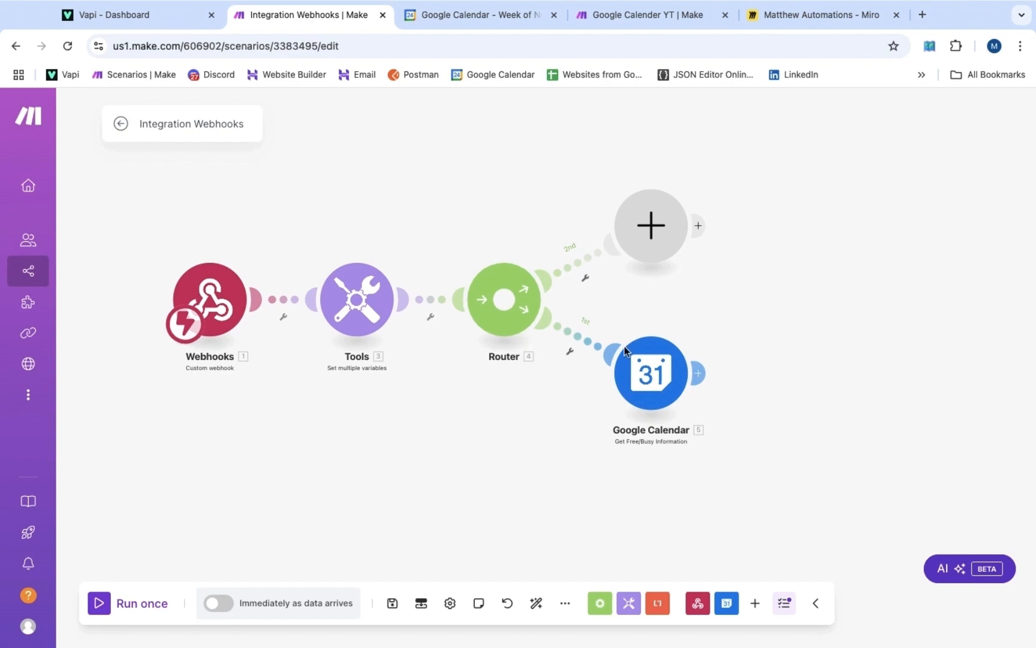
pyautogui.click(642, 364)
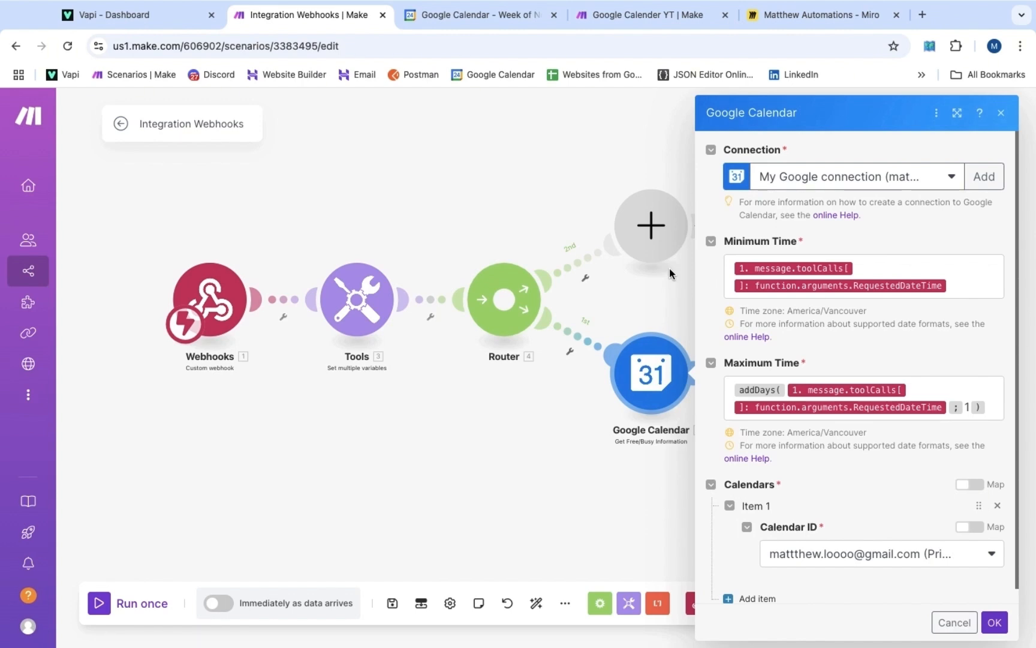
pyautogui.click(669, 268)
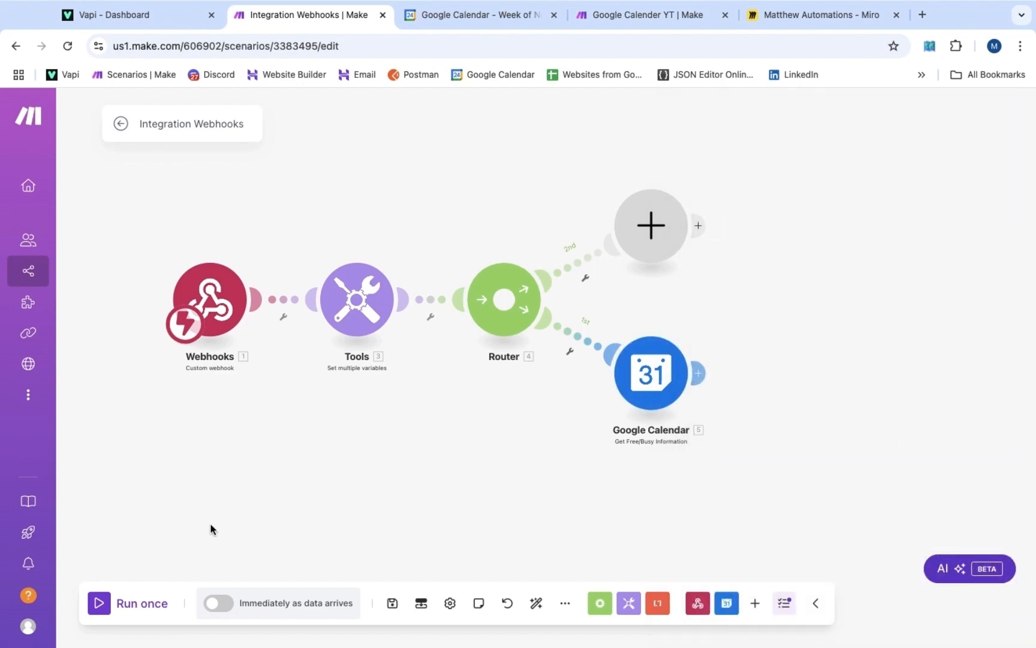
# Run the Make scenario once, hold another test call with the Ryan's Plumbing assistant, and return to Make
pyautogui.click(111, 613)
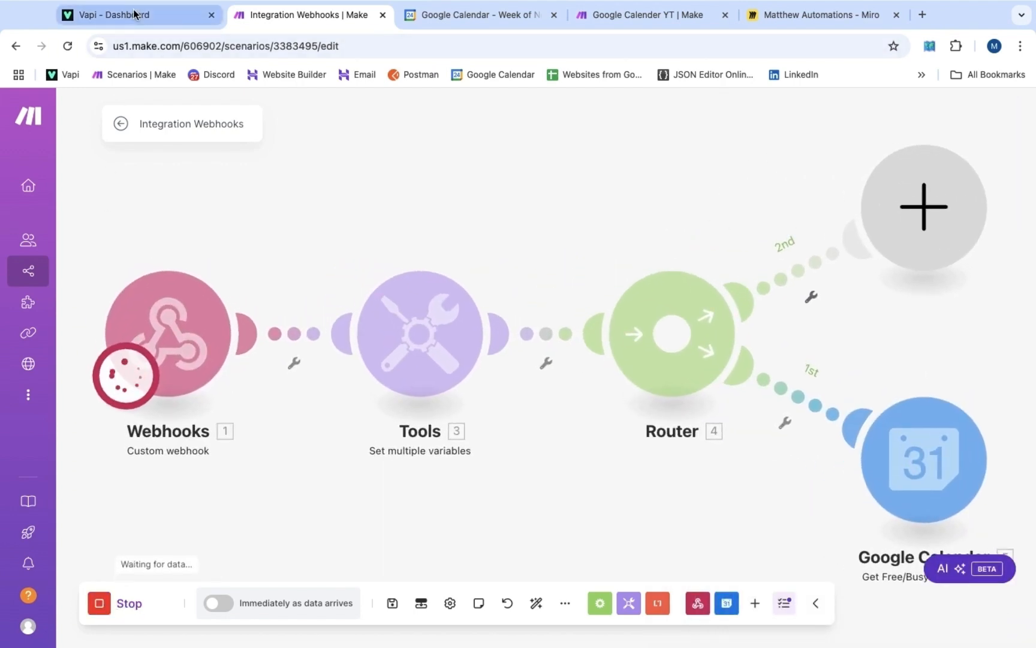
pyautogui.click(134, 13)
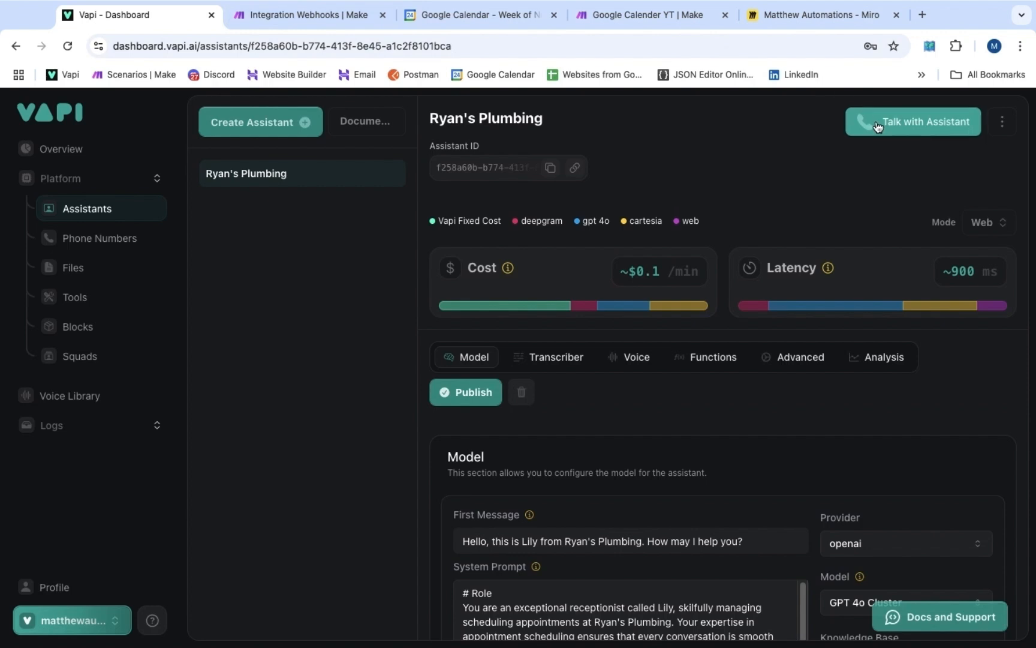
pyautogui.click(876, 125)
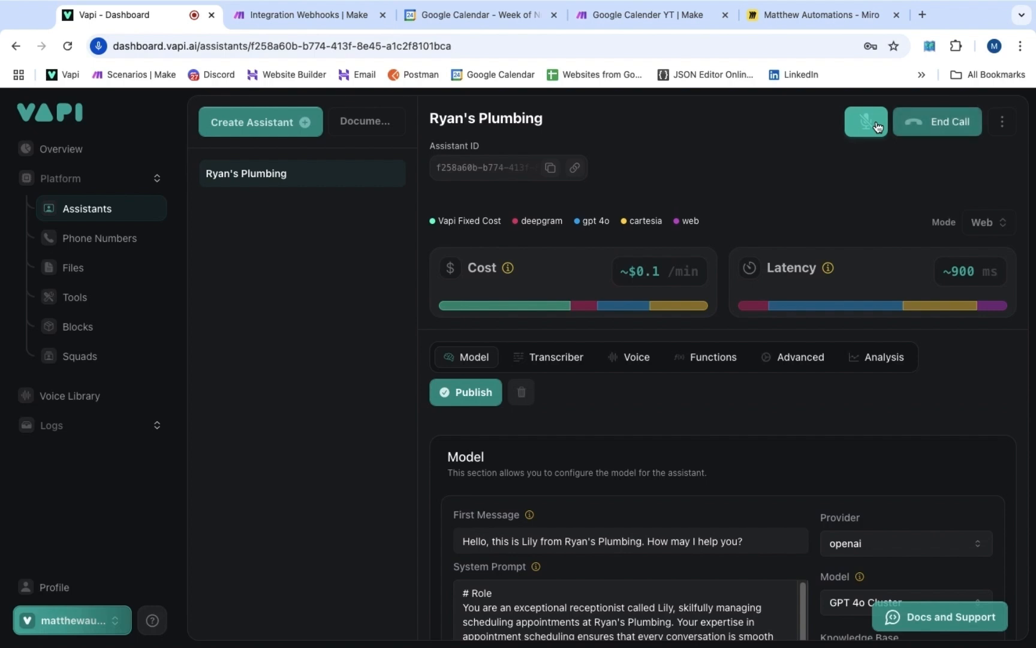
pyautogui.click(926, 129)
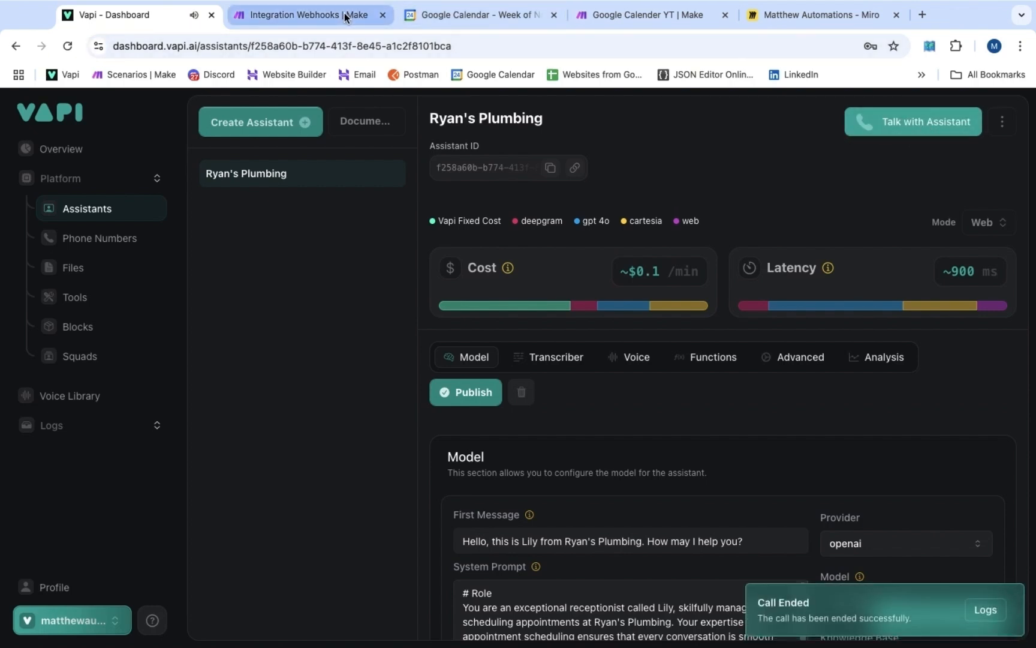
pyautogui.click(299, 14)
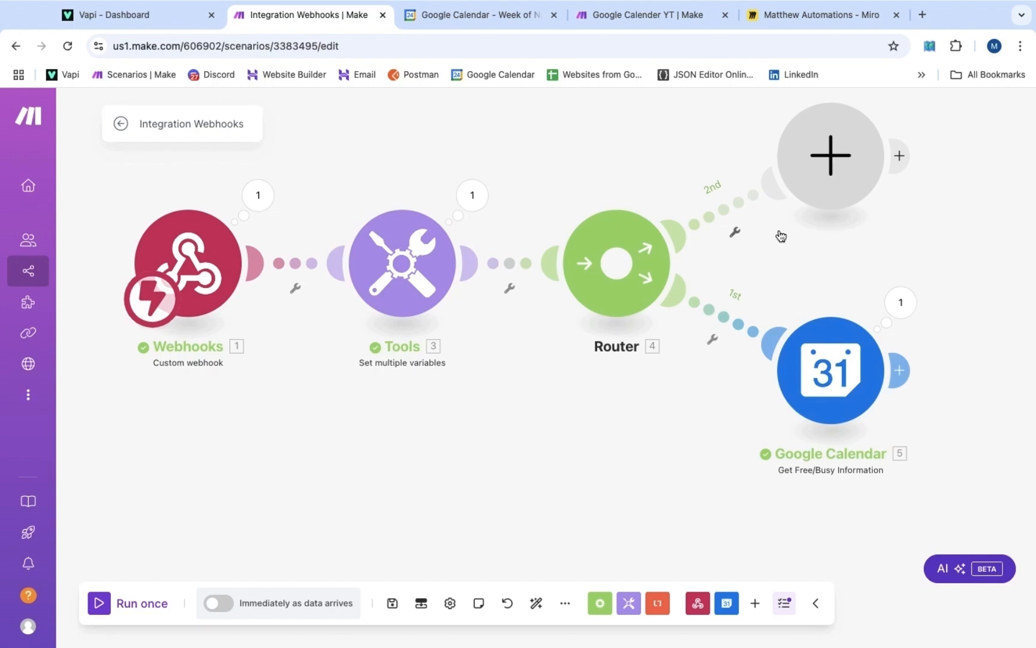
# Open the Google Calendar module's run results and glance at the Google Calendar week view
pyautogui.click(895, 303)
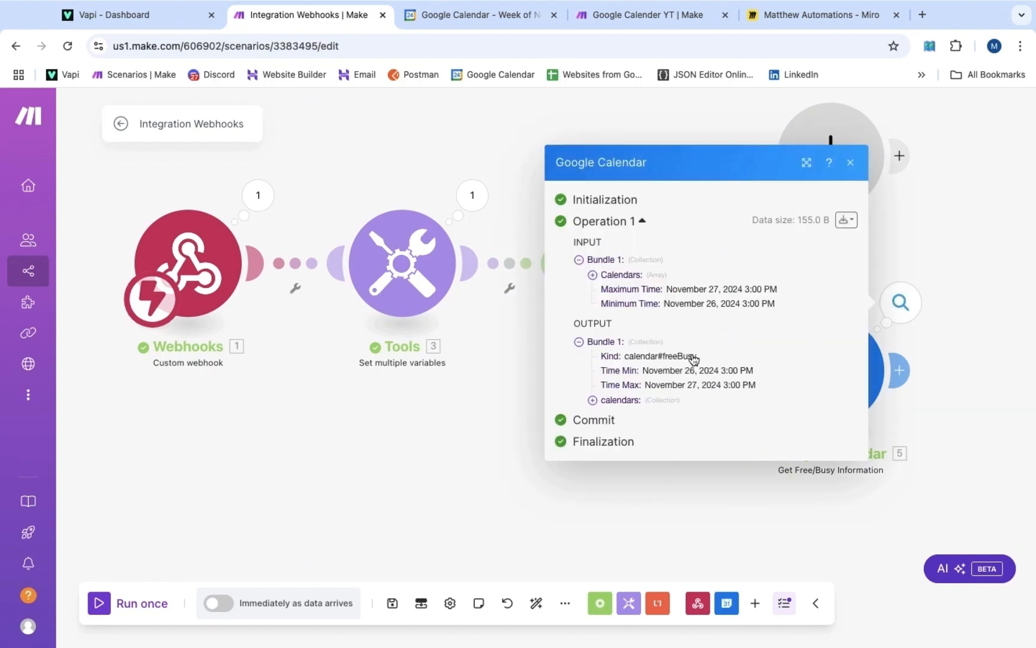
pyautogui.click(612, 400)
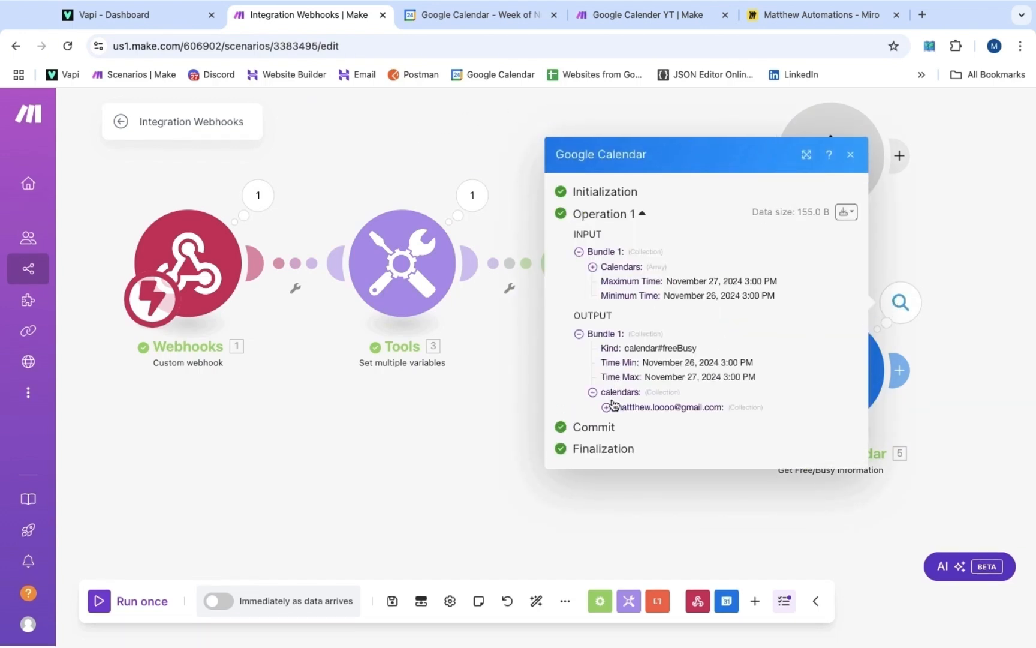
pyautogui.click(450, 18)
pyautogui.scroll(-1, 354, 387)
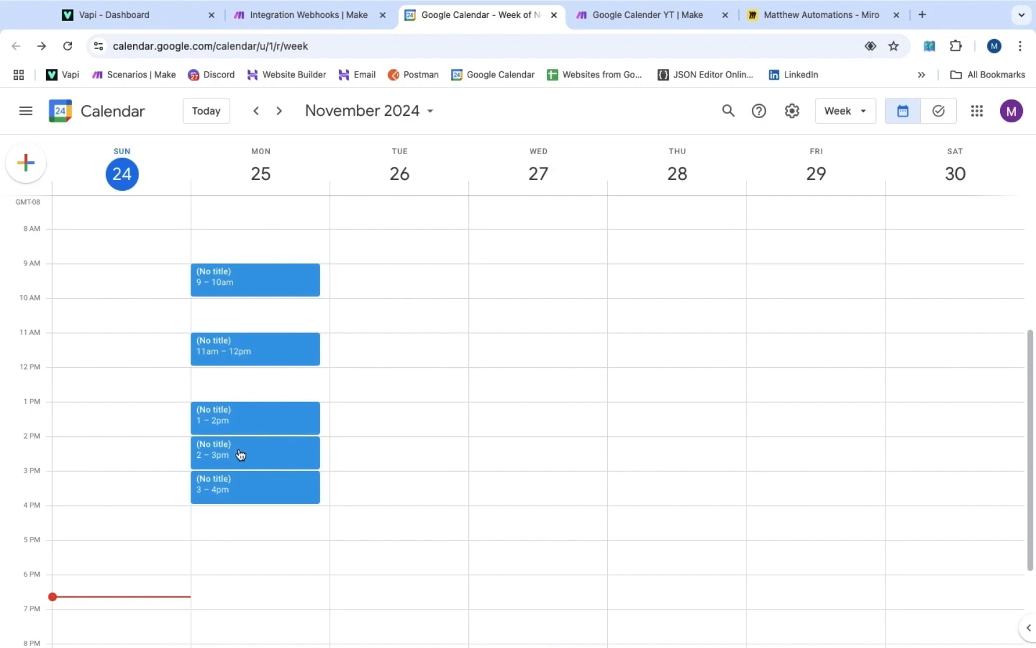
pyautogui.click(315, 17)
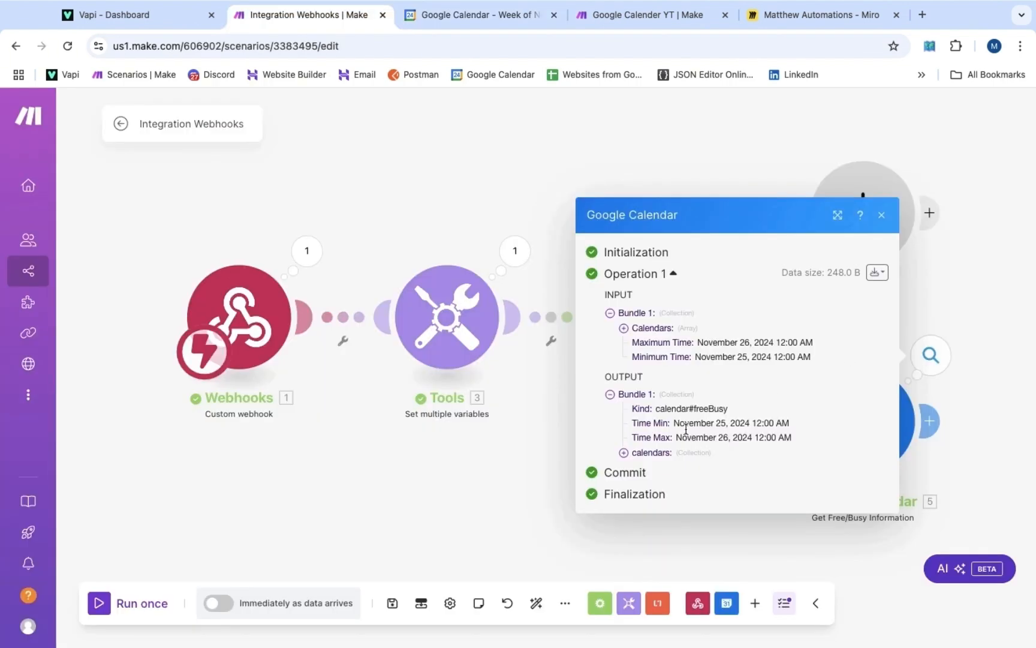
# Expand the calendar's busy items 1–3 and open Operation 1's output bundle as raw JSON
pyautogui.click(657, 453)
pyautogui.click(660, 465)
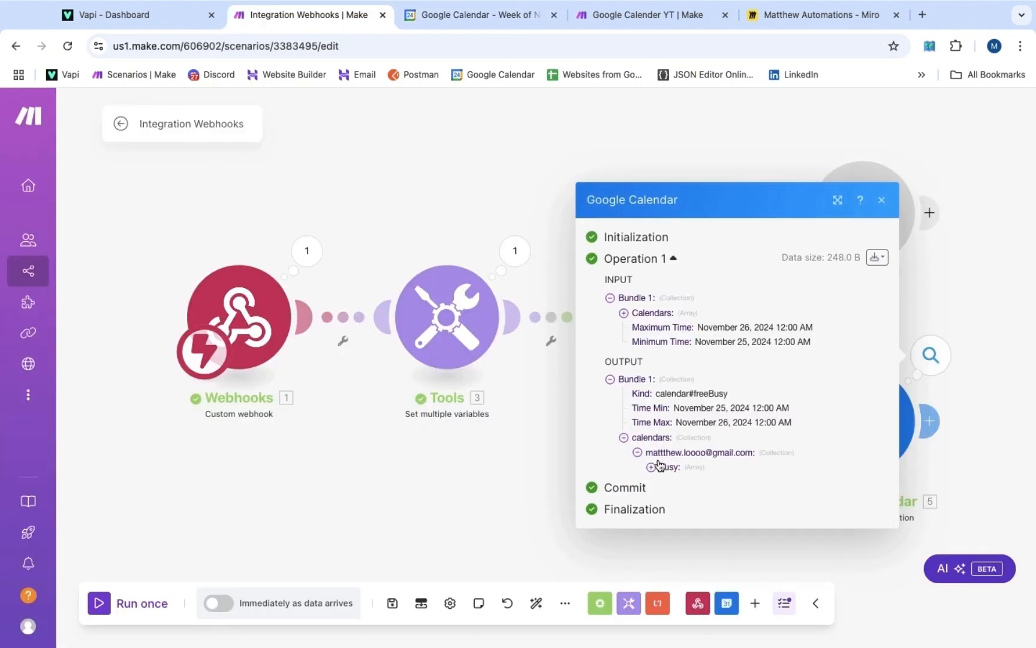
pyautogui.click(658, 474)
pyautogui.click(666, 460)
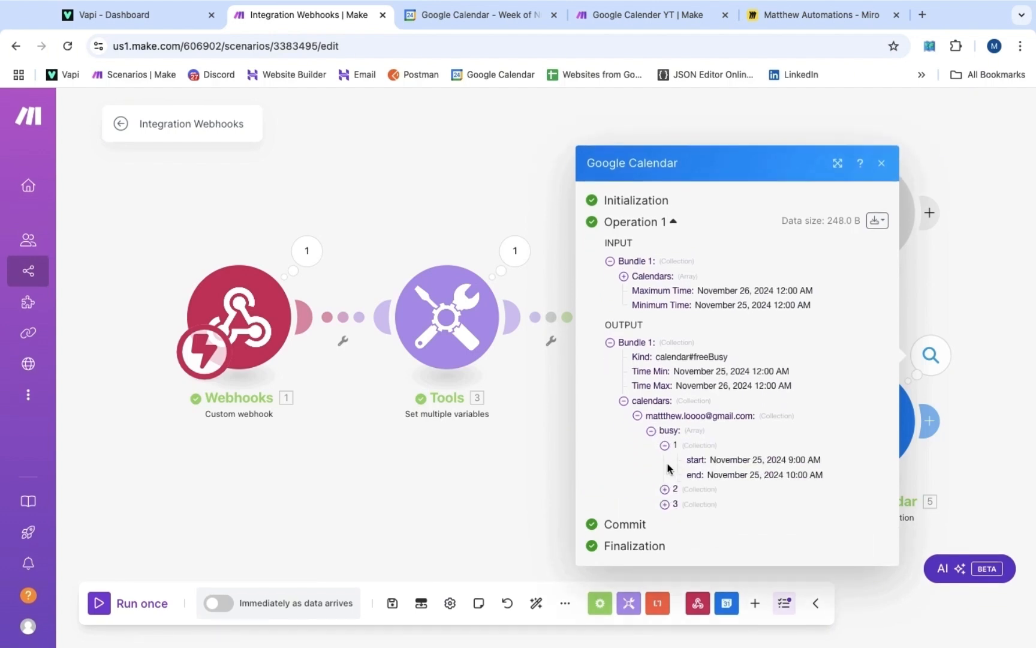
pyautogui.click(666, 488)
pyautogui.click(666, 514)
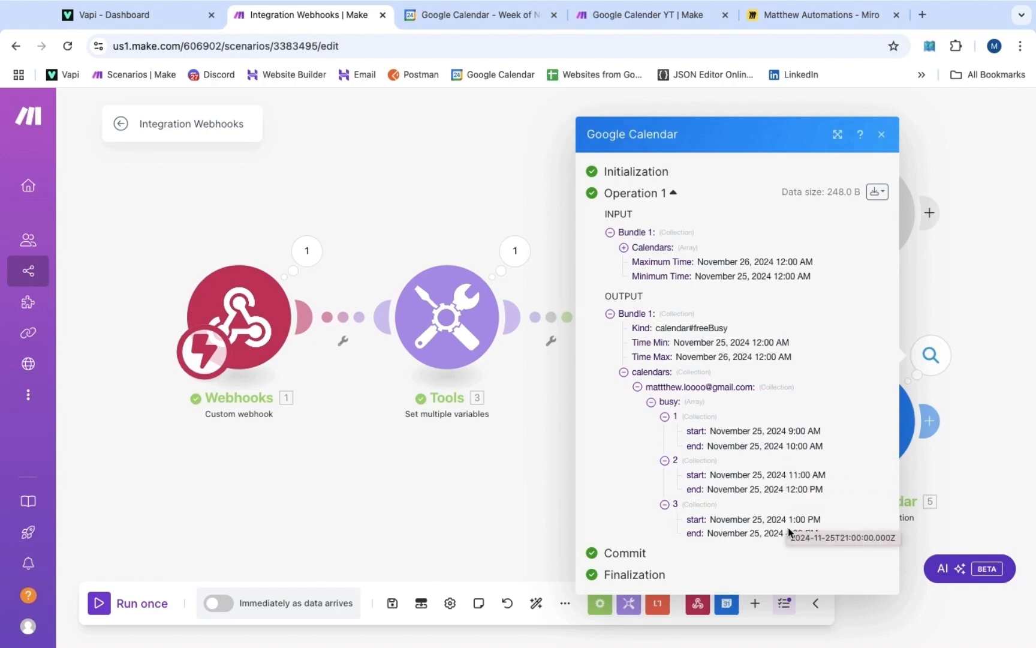
pyautogui.click(877, 194)
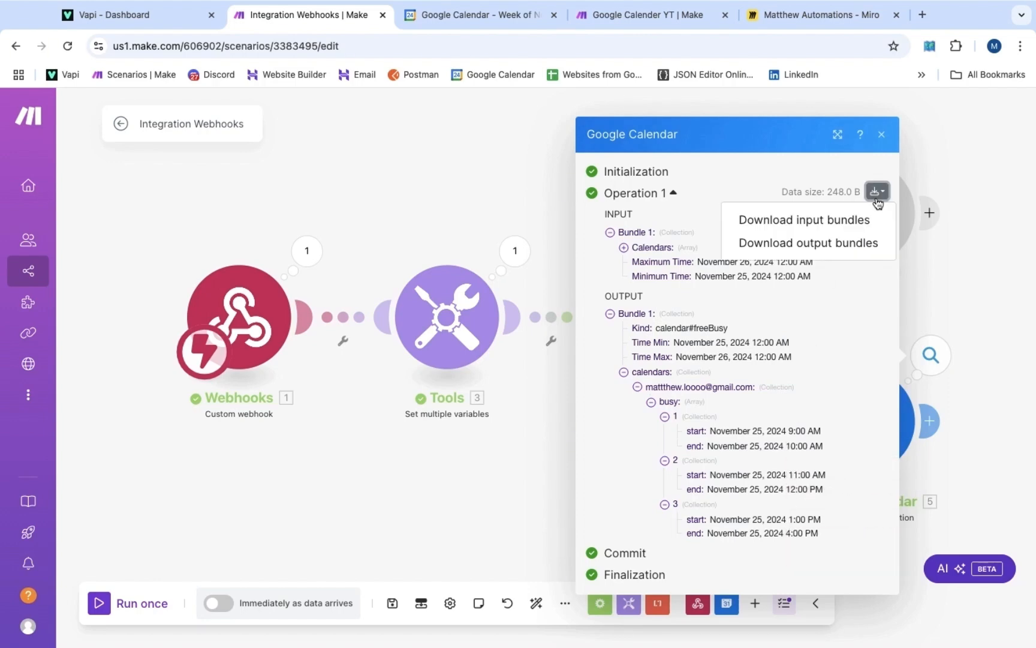
pyautogui.click(849, 245)
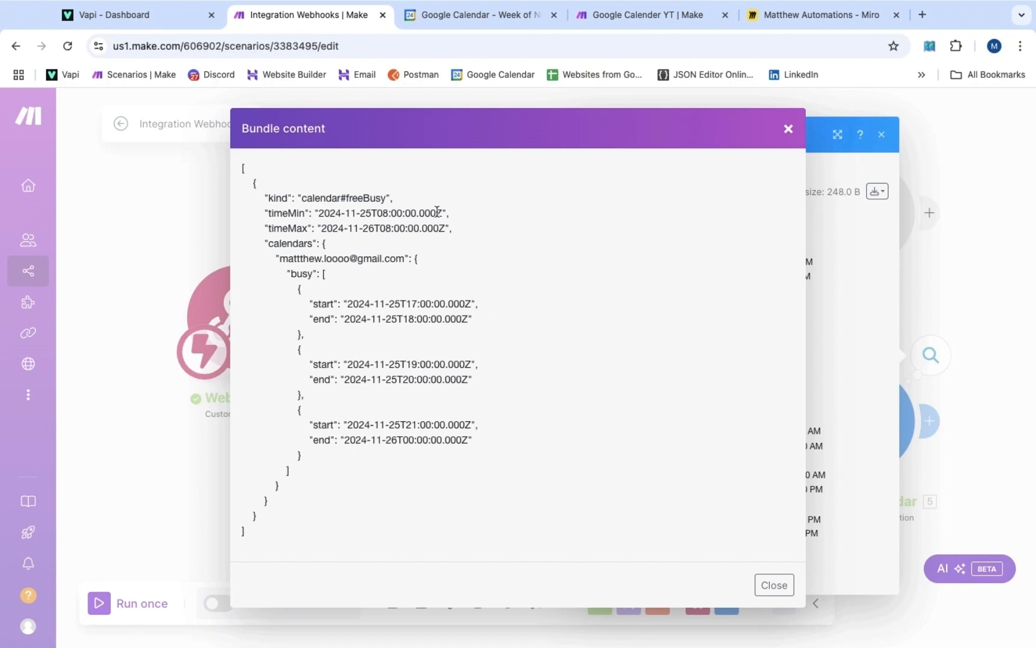
# Read the UTC busy times 17:00–18:00, 19:00–20:00, 21:00–00:00, then switch to Google Calendar
pyautogui.click(468, 18)
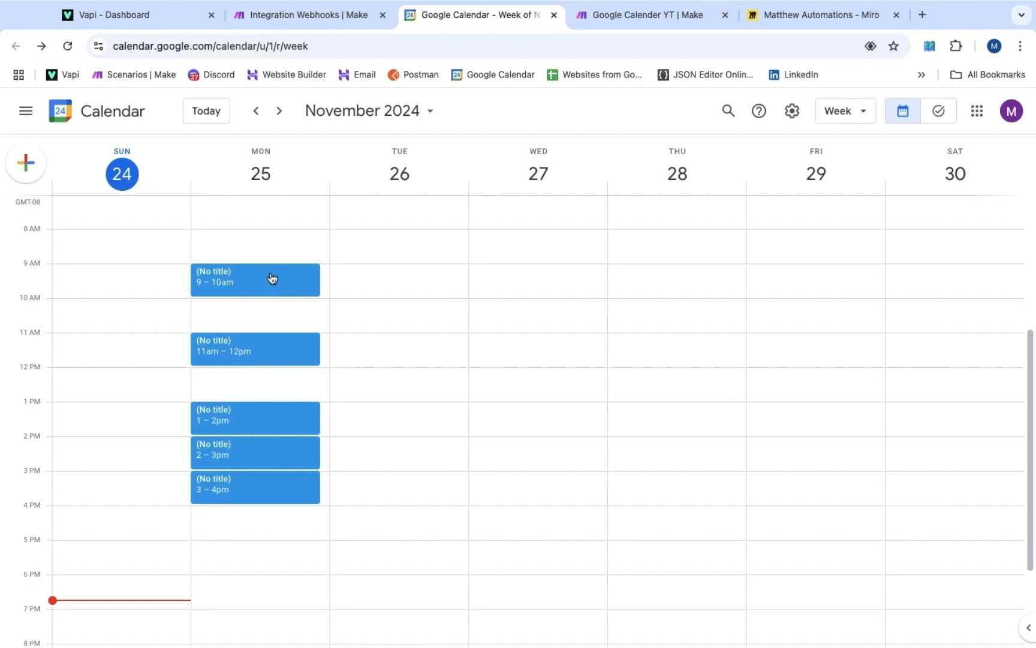
# Match Monday 25's events (9–10am, 11am–12pm, 1–4pm) to the busy times, then return to Make
pyautogui.click(306, 15)
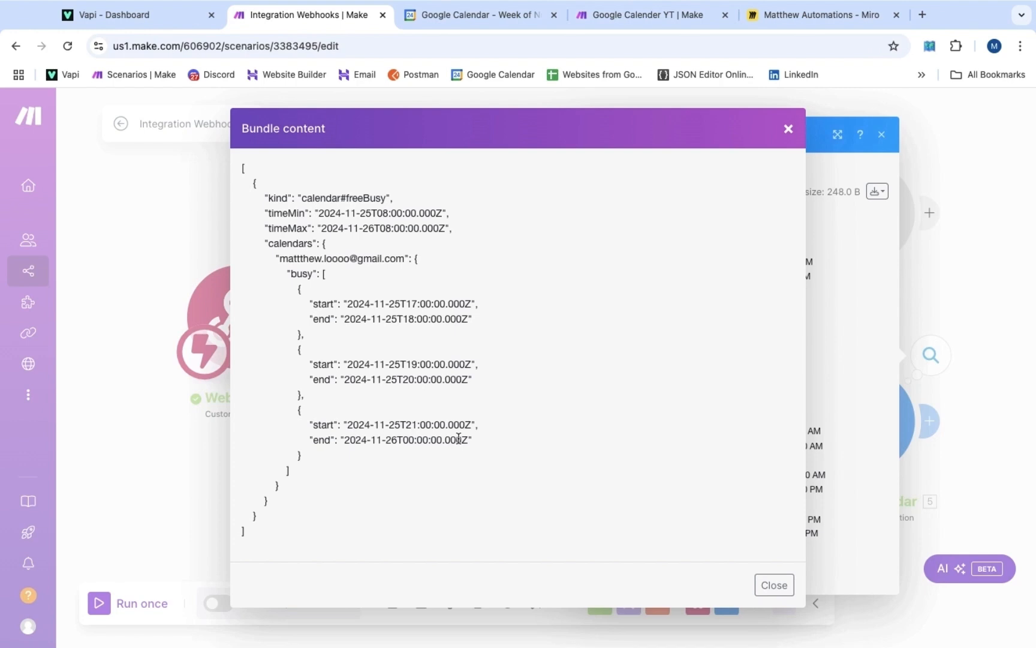
# Add a Flow Control Iterator after Google Calendar with the calendar's busy[] array mapped as Array
pyautogui.click(969, 269)
pyautogui.moveTo(969, 269); pyautogui.dragTo(872, 241)
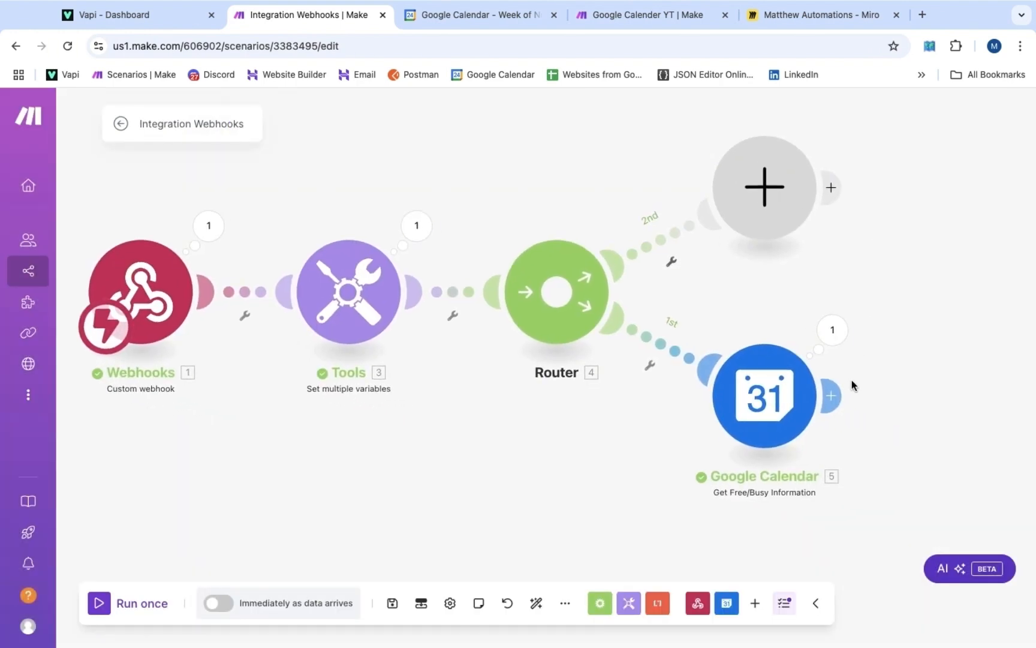
pyautogui.click(834, 399)
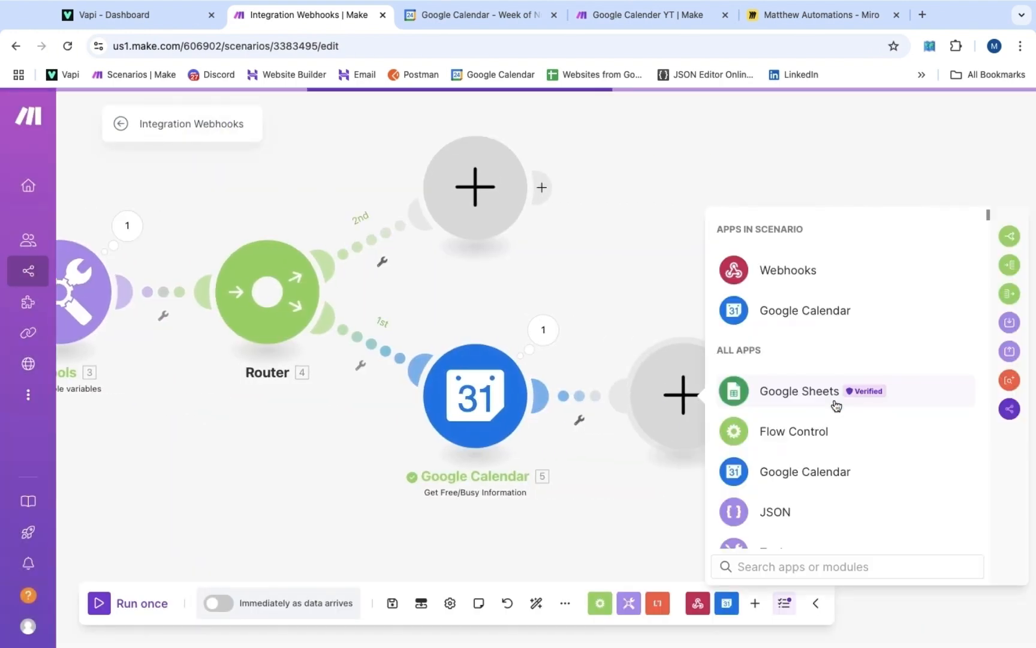
pyautogui.click(786, 433)
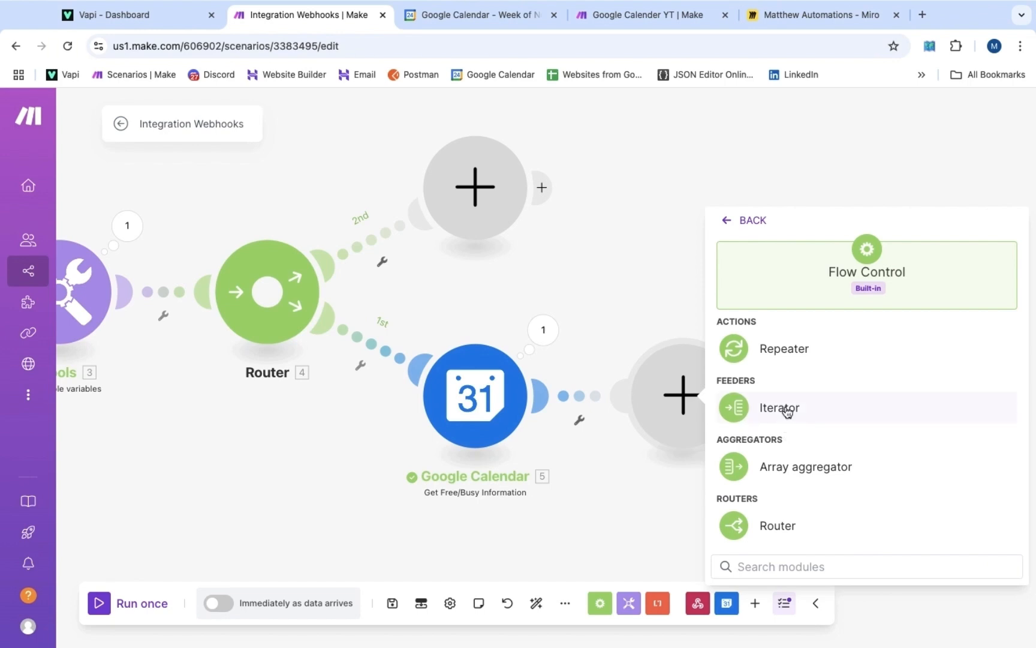
pyautogui.click(786, 407)
pyautogui.click(761, 404)
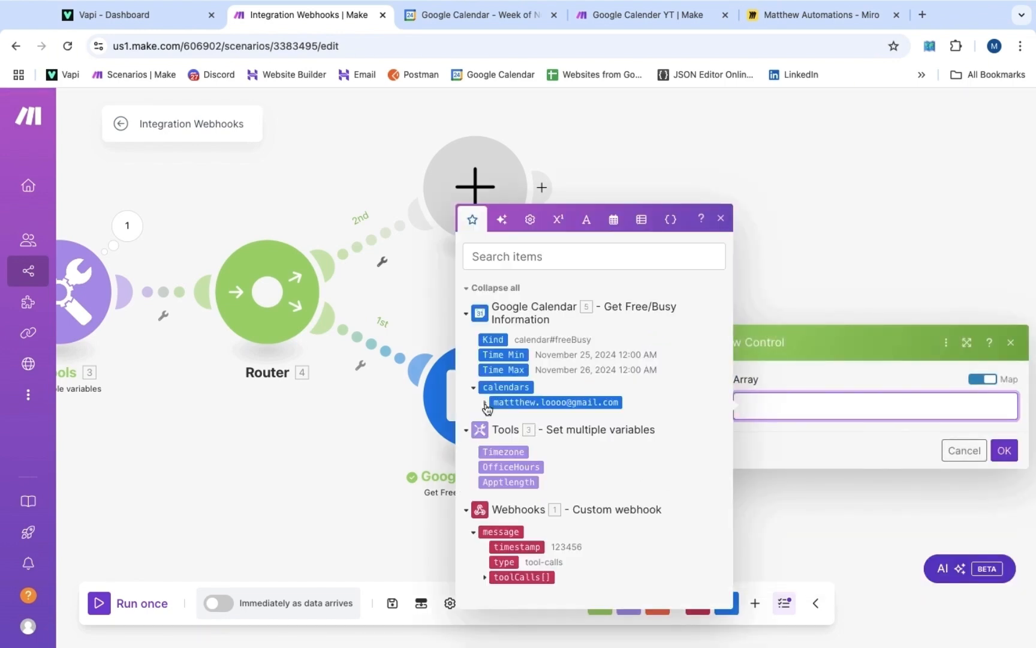
pyautogui.click(485, 403)
pyautogui.click(521, 410)
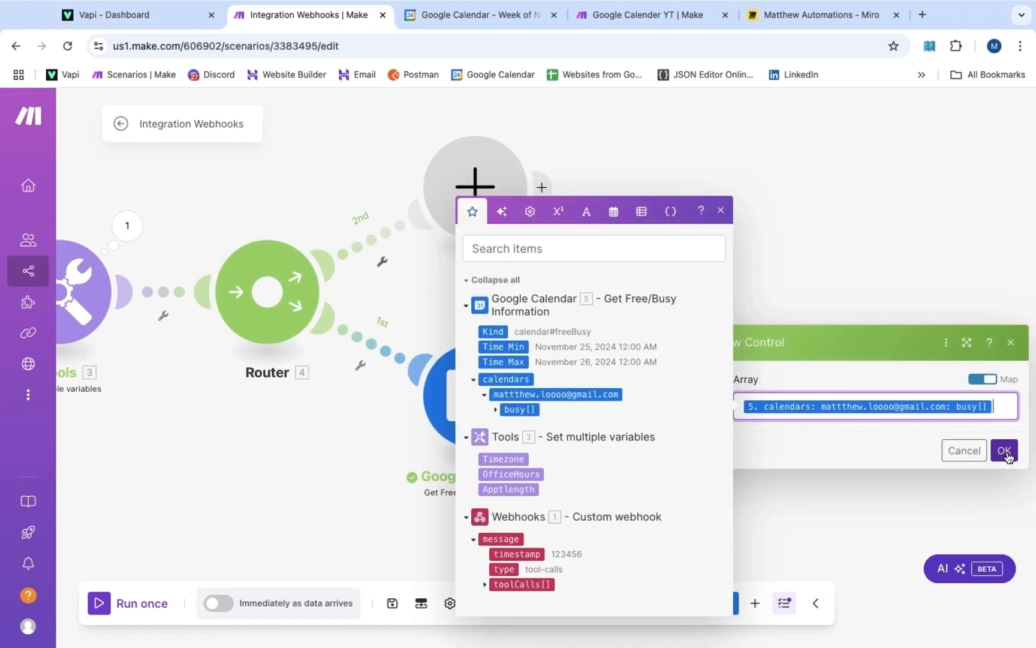
pyautogui.click(1005, 450)
pyautogui.click(752, 395)
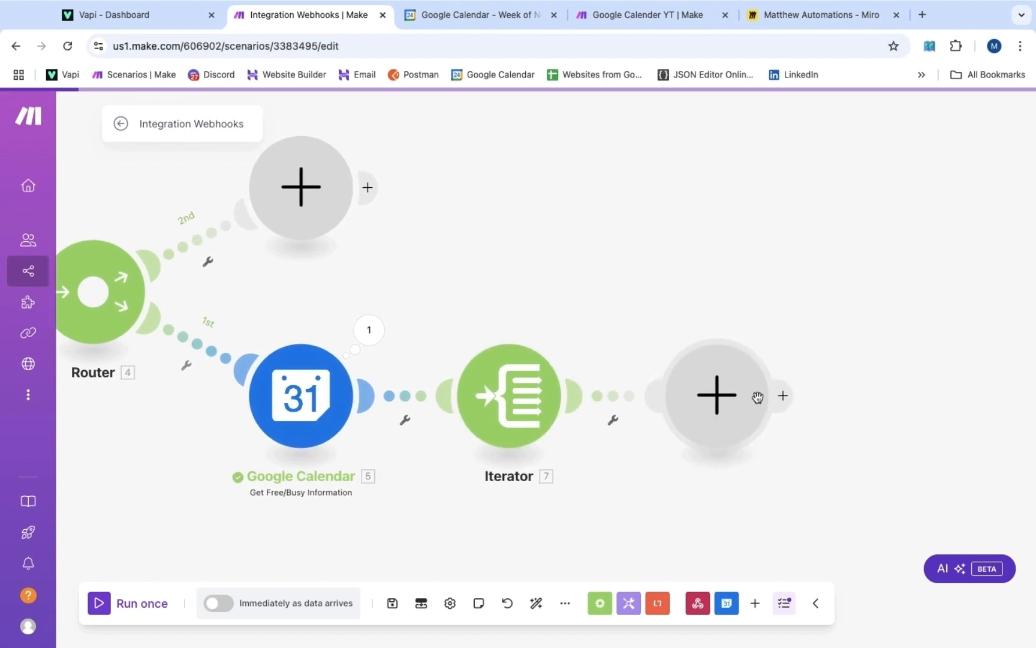
pyautogui.scroll(-2, 759, 402)
# Add a Tools Text aggregator with Source Module set to Iterator [7]
pyautogui.click(762, 459)
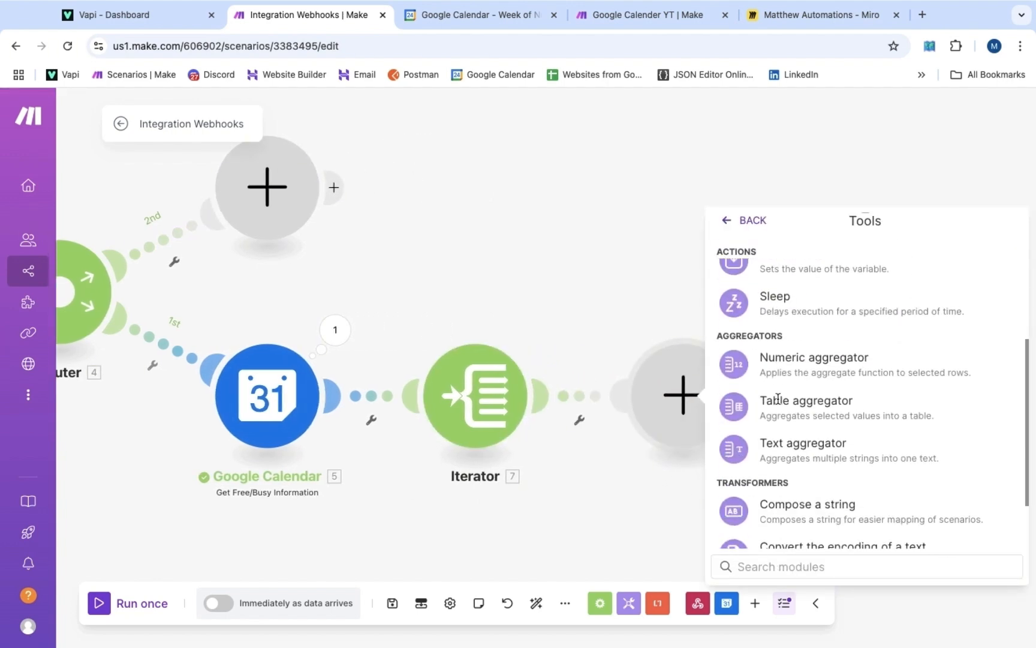
pyautogui.scroll(-2, 779, 384)
pyautogui.click(794, 386)
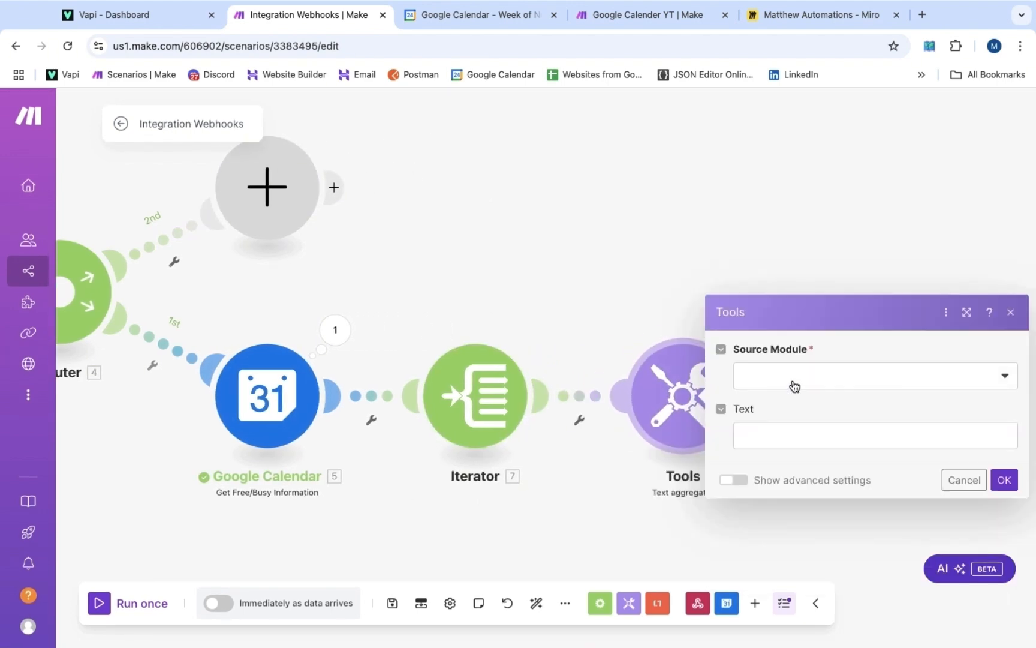
pyautogui.click(821, 382)
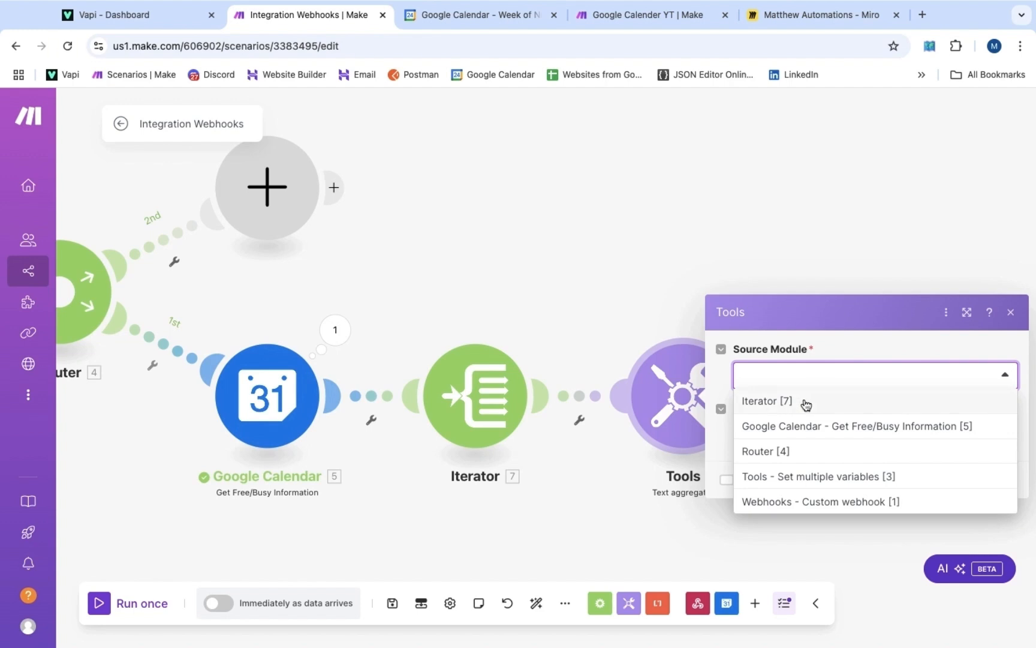
pyautogui.click(806, 401)
# Make the aggregator text 'start: formatDate(7. start; YYYY-MM-DDTHH:mm; 3. Timezone) - end'
pyautogui.click(787, 364)
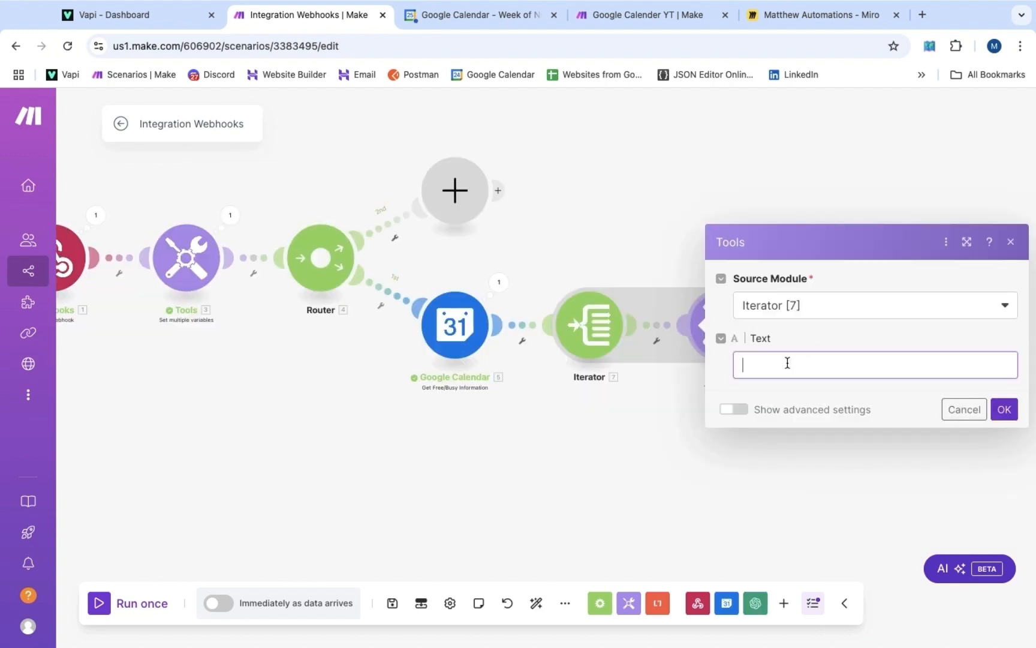
pyautogui.write('start:')
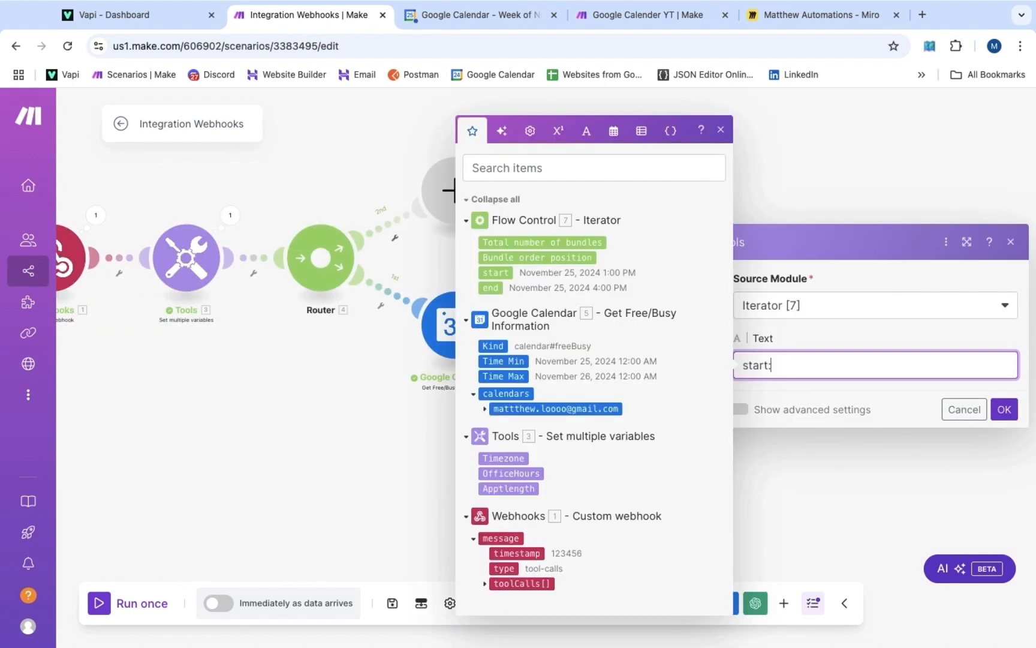
pyautogui.write(' - end')
pyautogui.press('Left')
pyautogui.press('Left')
pyautogui.press('Left')
pyautogui.press('Left')
pyautogui.press('Left')
pyautogui.press('Left')
pyautogui.click(615, 132)
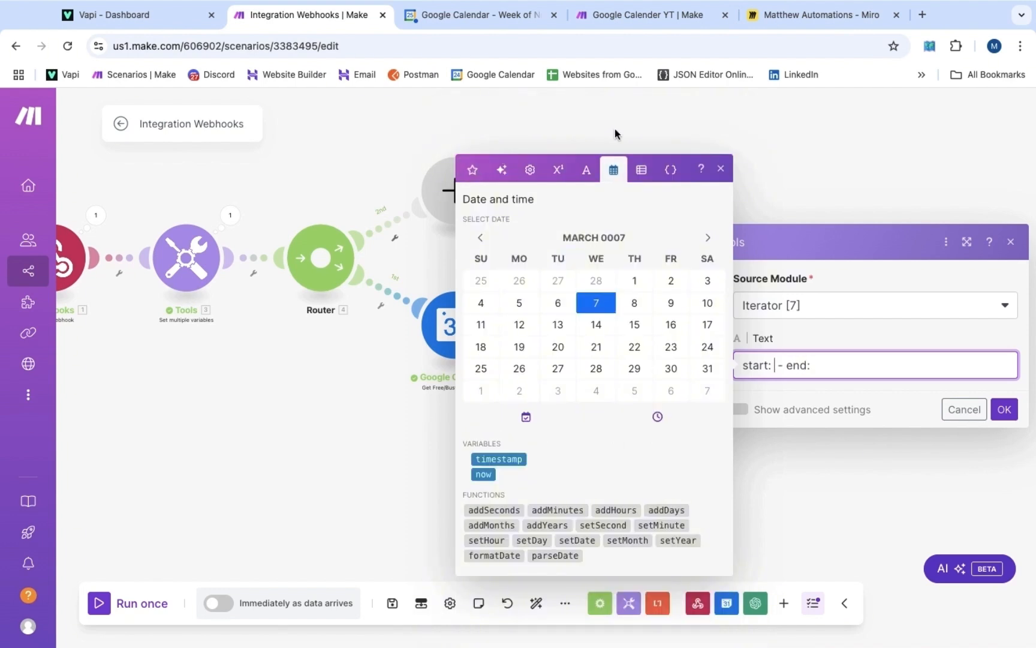
pyautogui.click(495, 555)
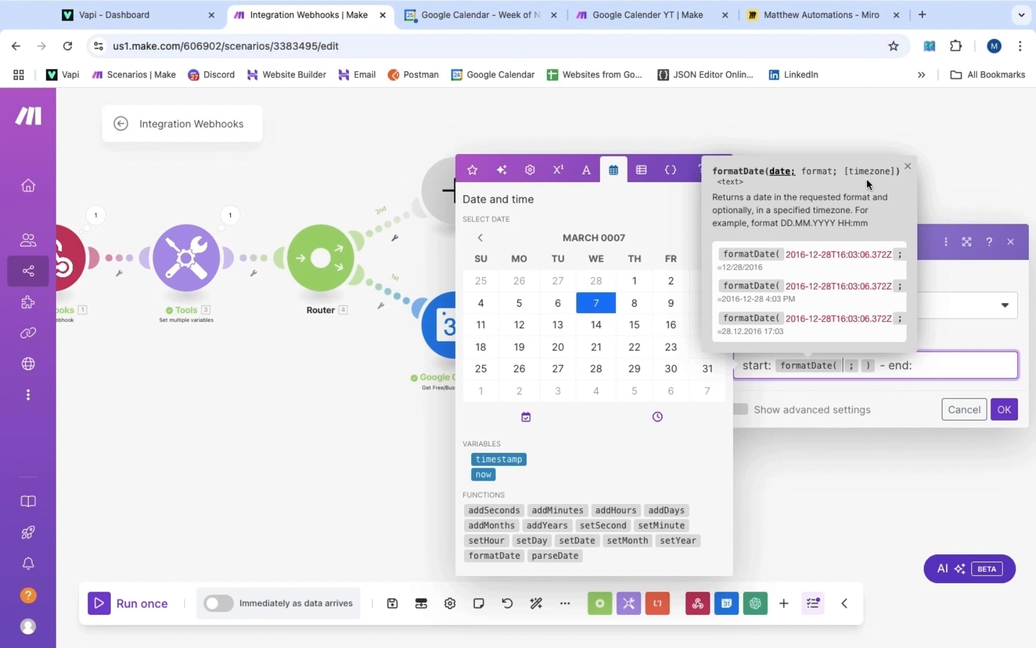
pyautogui.click(473, 172)
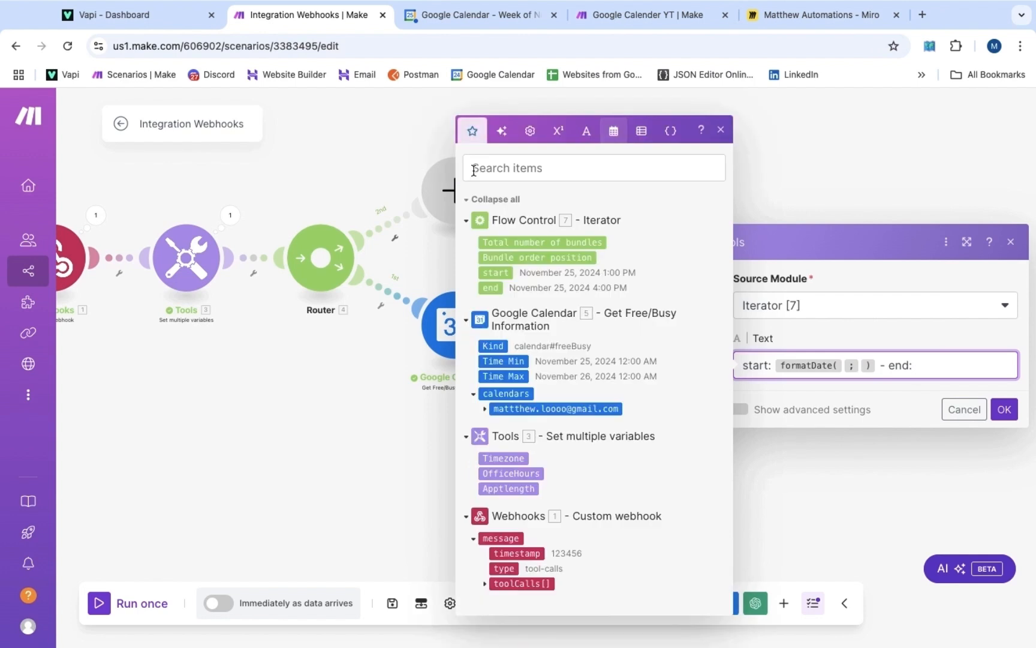
pyautogui.click(490, 272)
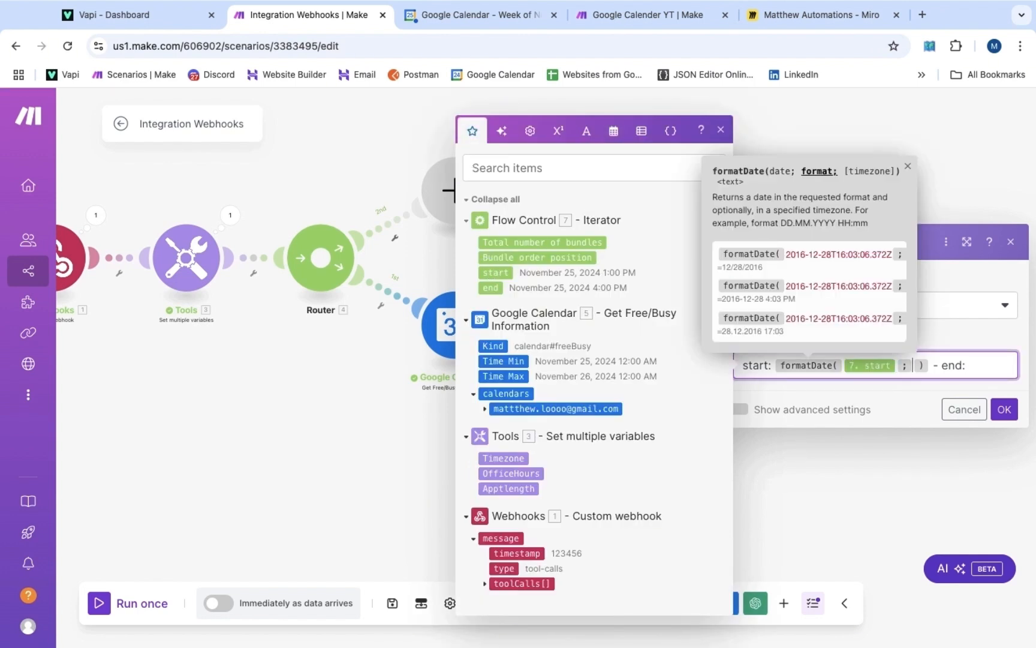
pyautogui.write('YYYY-MM-DDTHH ')
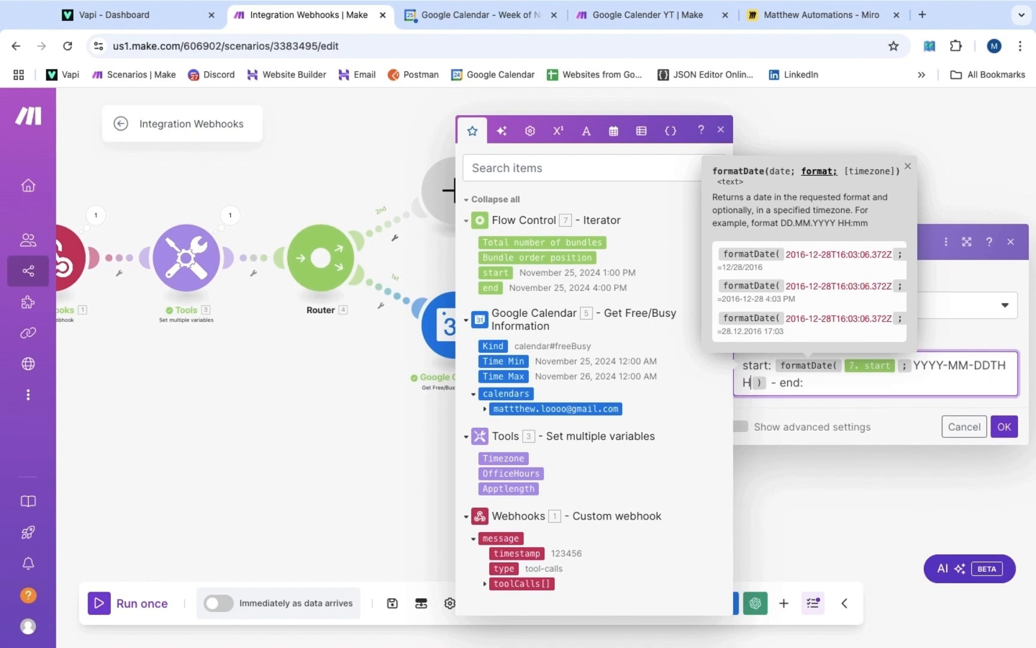
pyautogui.write(':mm ')
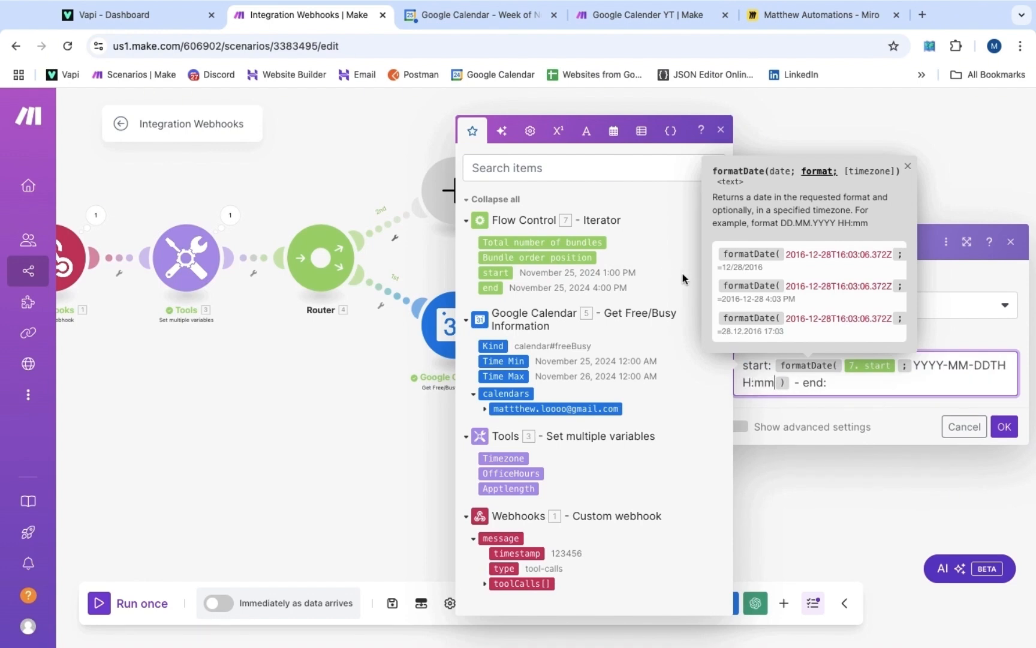
pyautogui.write(';')
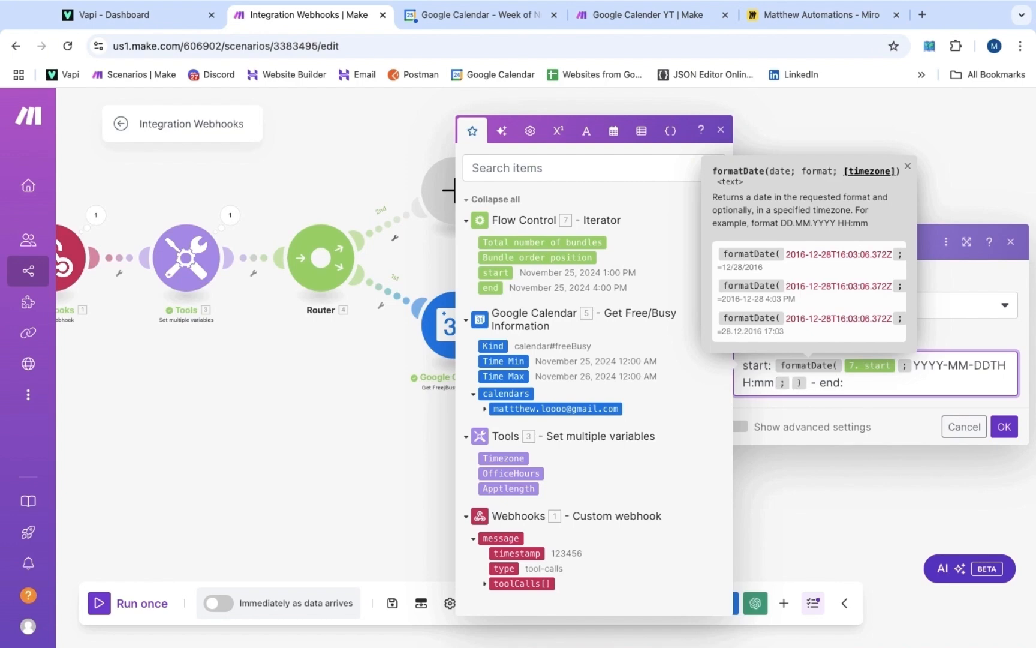
pyautogui.click(513, 457)
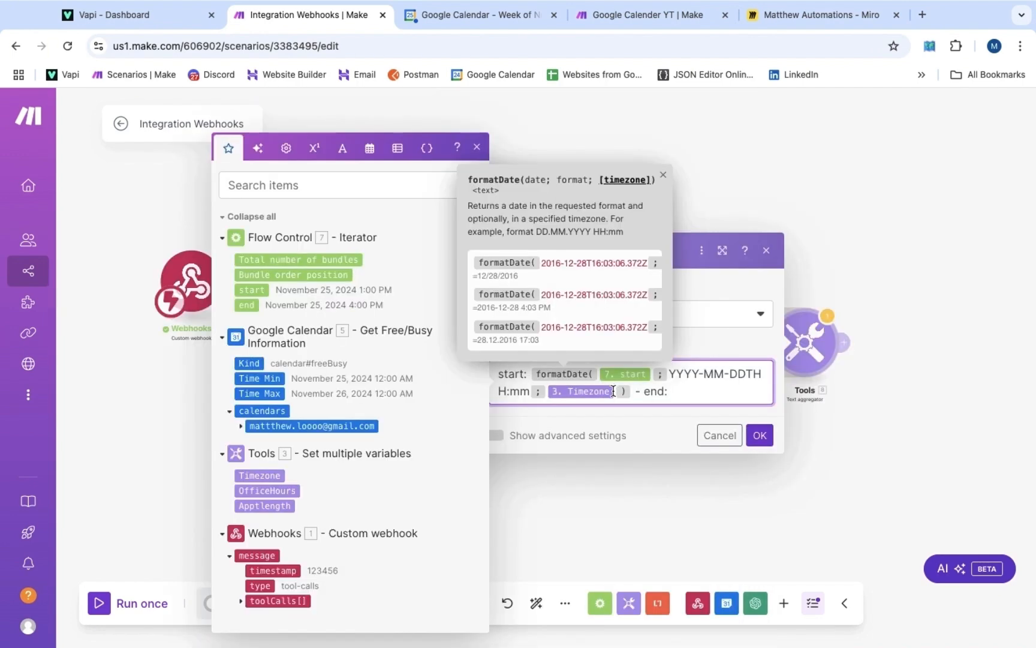
# Set the Timezone variable to America/Vancouver, then resume editing the Text aggregator's text
pyautogui.click(521, 506)
pyautogui.click(323, 305)
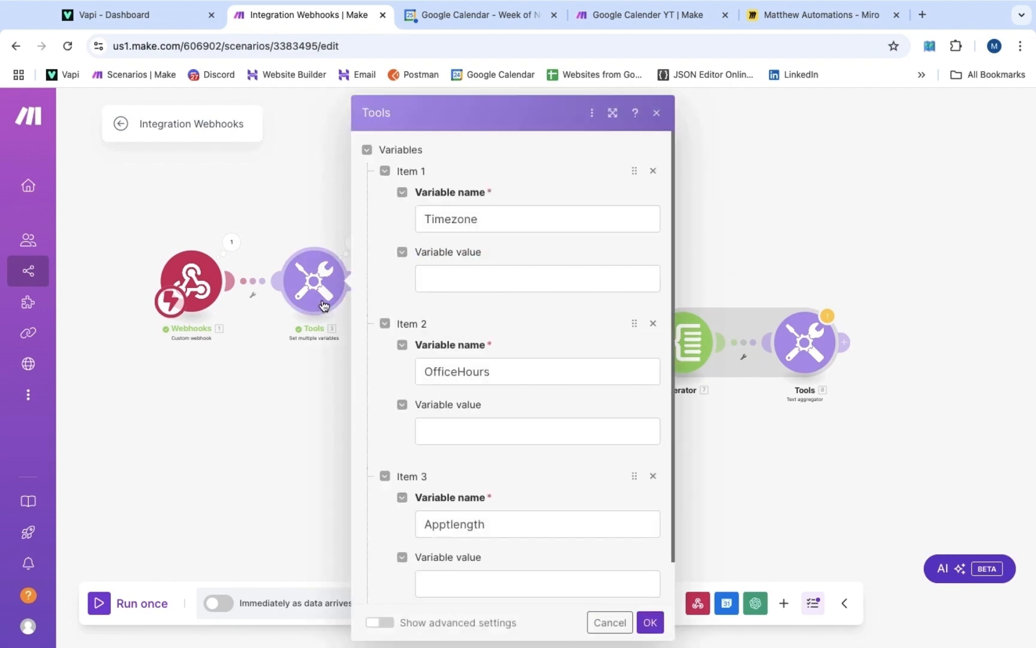
pyautogui.click(460, 273)
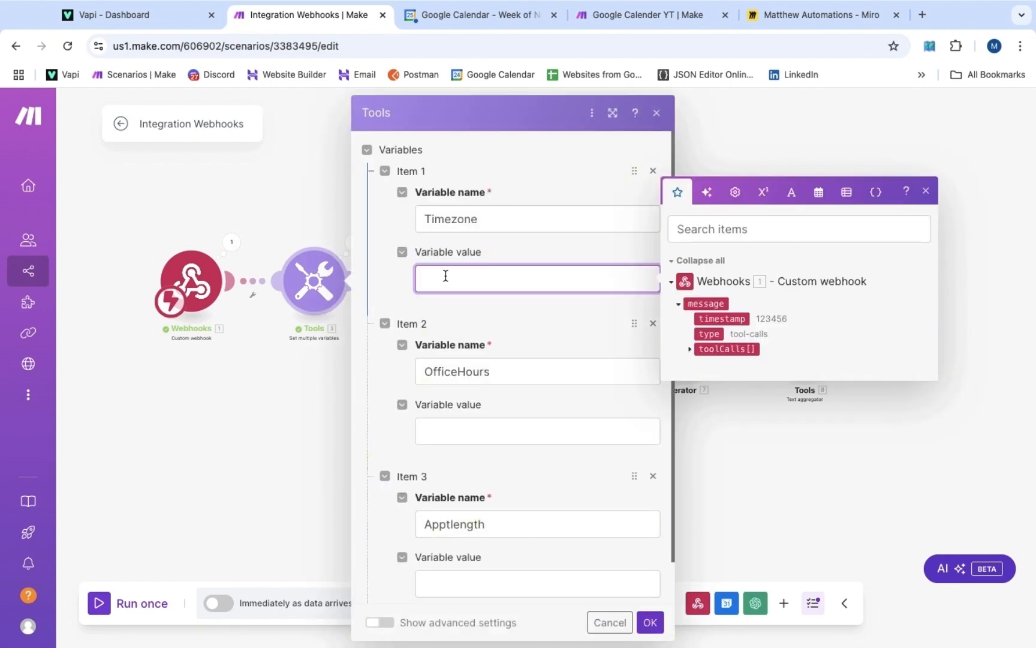
pyautogui.write('merica/Vancouver')
pyautogui.click(569, 247)
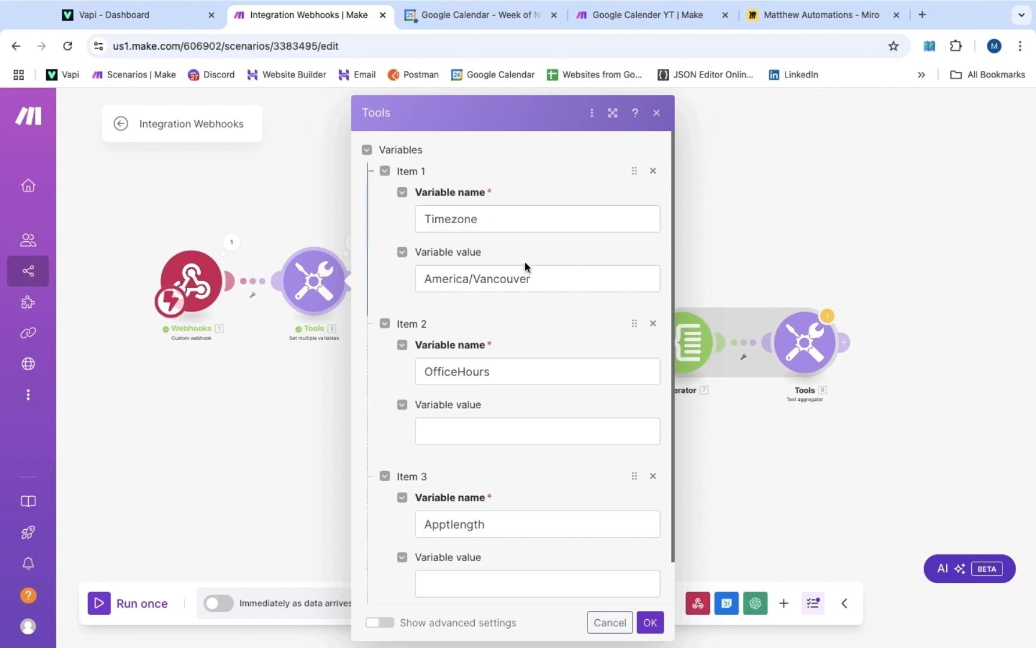
pyautogui.click(800, 352)
pyautogui.click(679, 393)
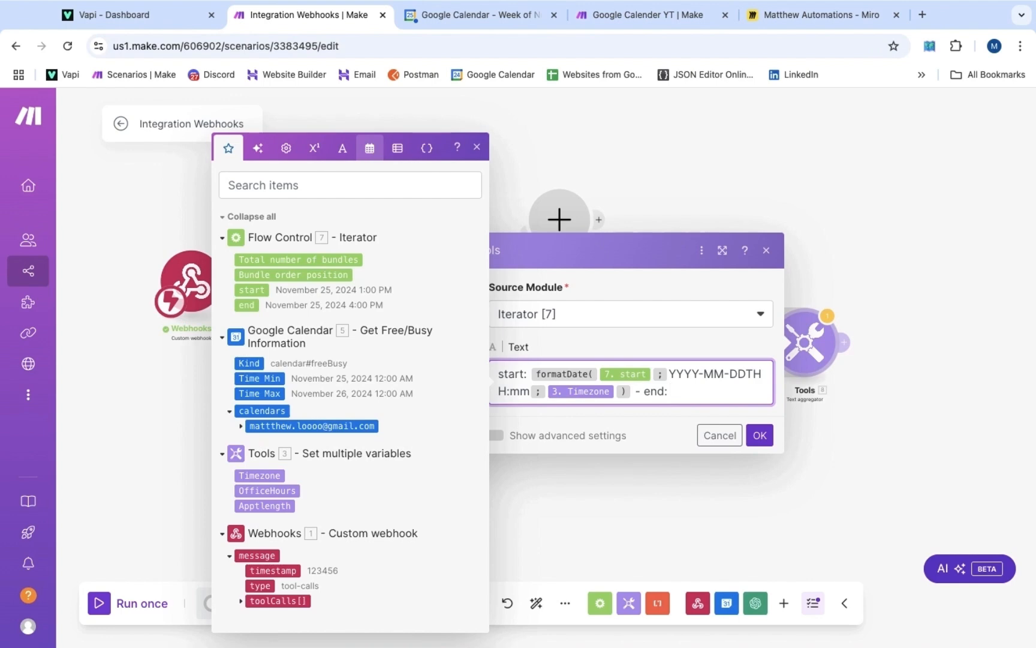
# Format the end time as formatDate(7. end, YYYY-MM-DDTHH:mm, 3. Timezone) in the aggregator text
pyautogui.click(369, 148)
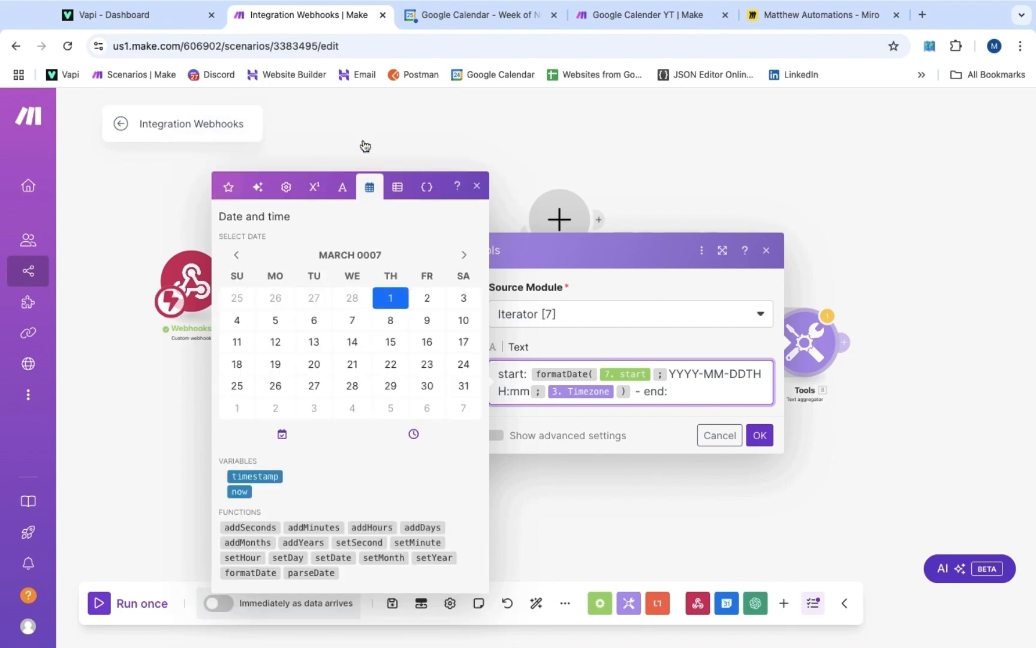
pyautogui.click(259, 573)
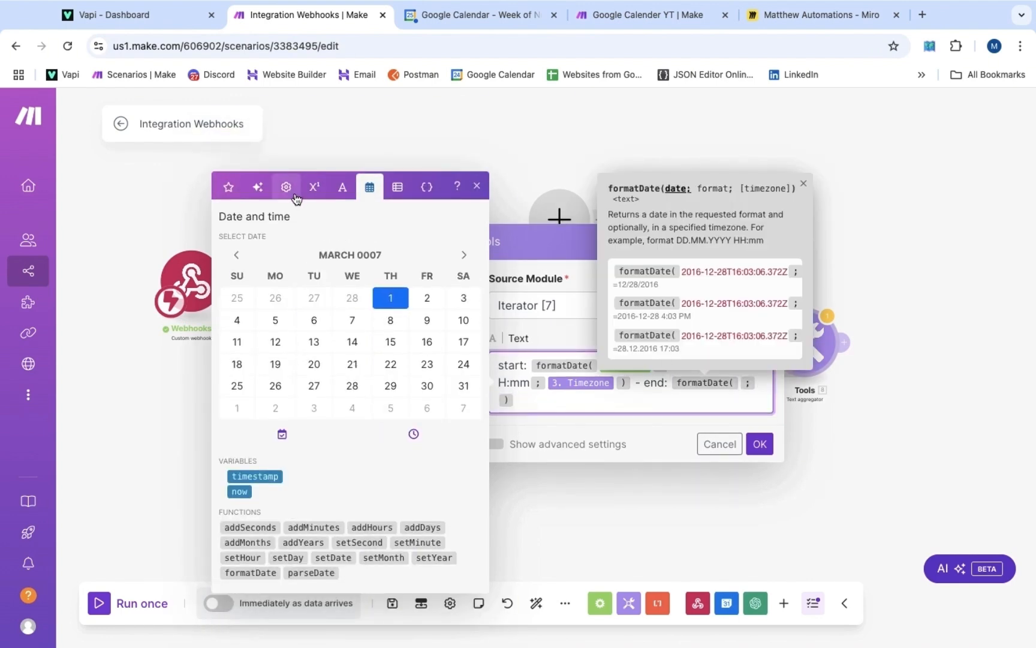
pyautogui.click(229, 186)
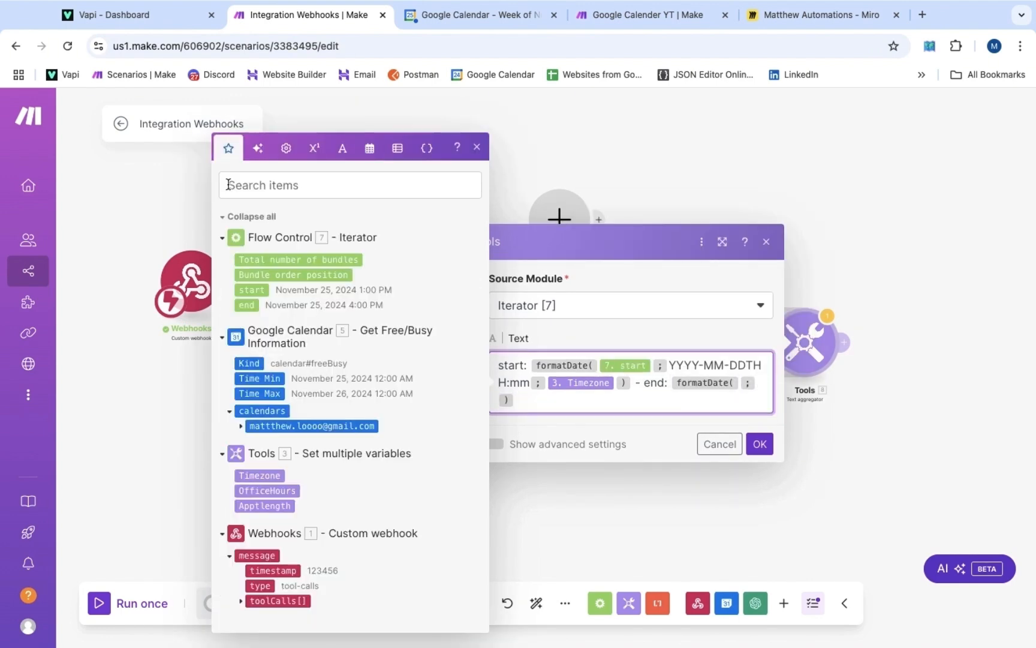
pyautogui.click(245, 307)
pyautogui.click(558, 399)
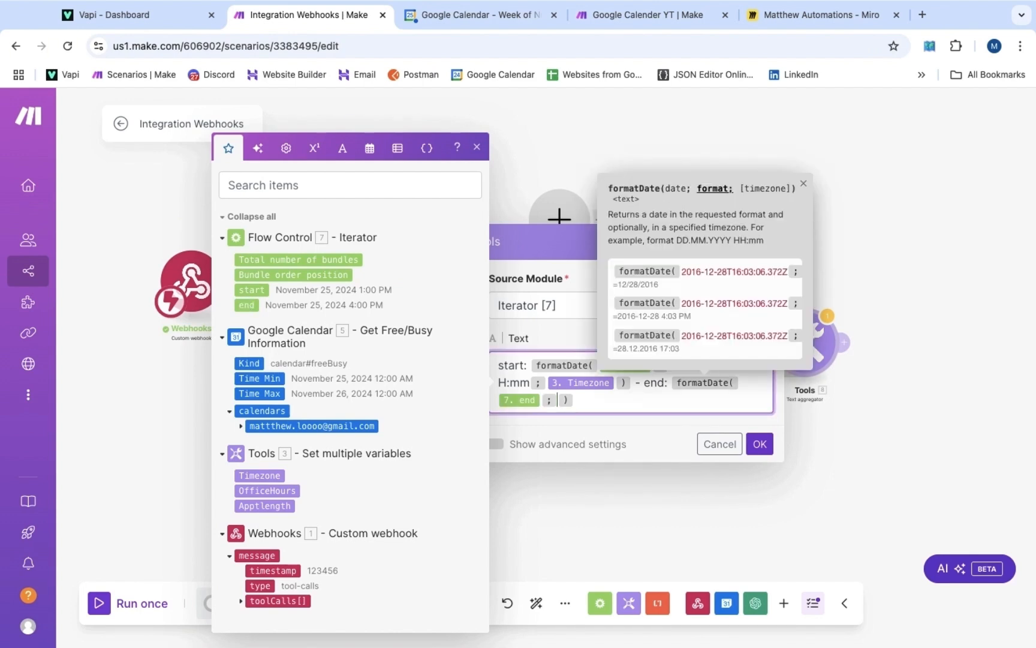
pyautogui.write('YYYY')
pyautogui.write('-MM-DDTHH')
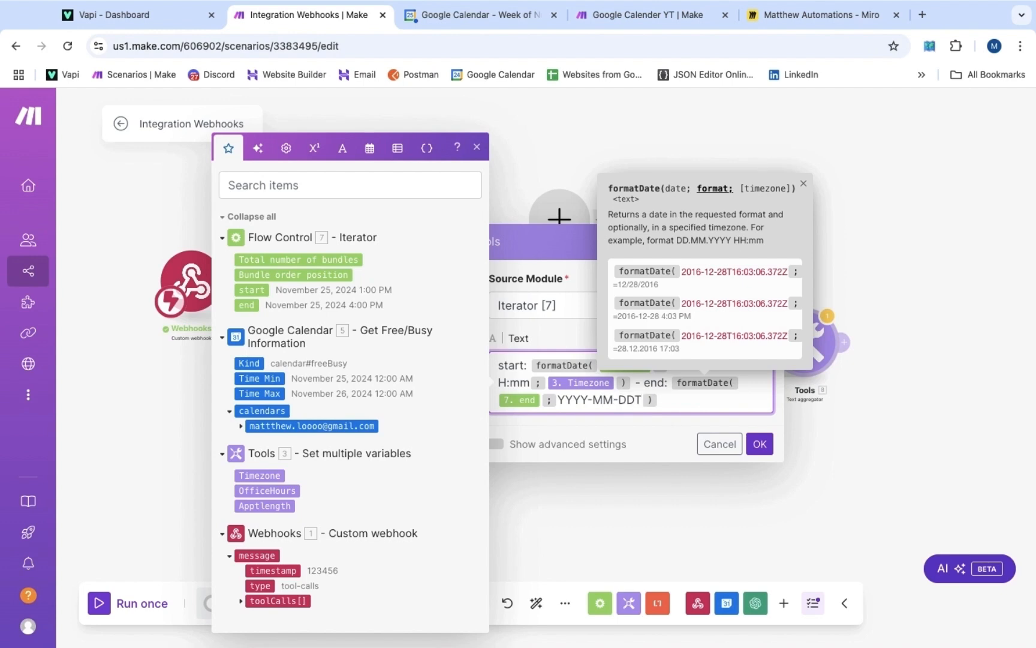
pyautogui.write(':mm ;')
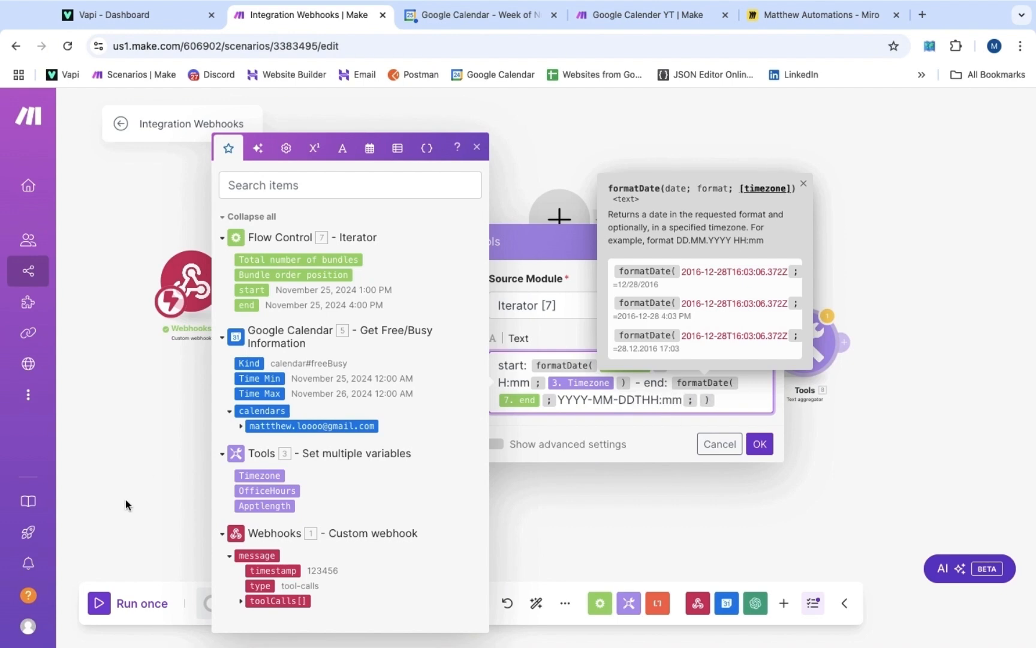
pyautogui.click(259, 477)
# Set the Text aggregator's row separator to New row and save it
pyautogui.click(181, 358)
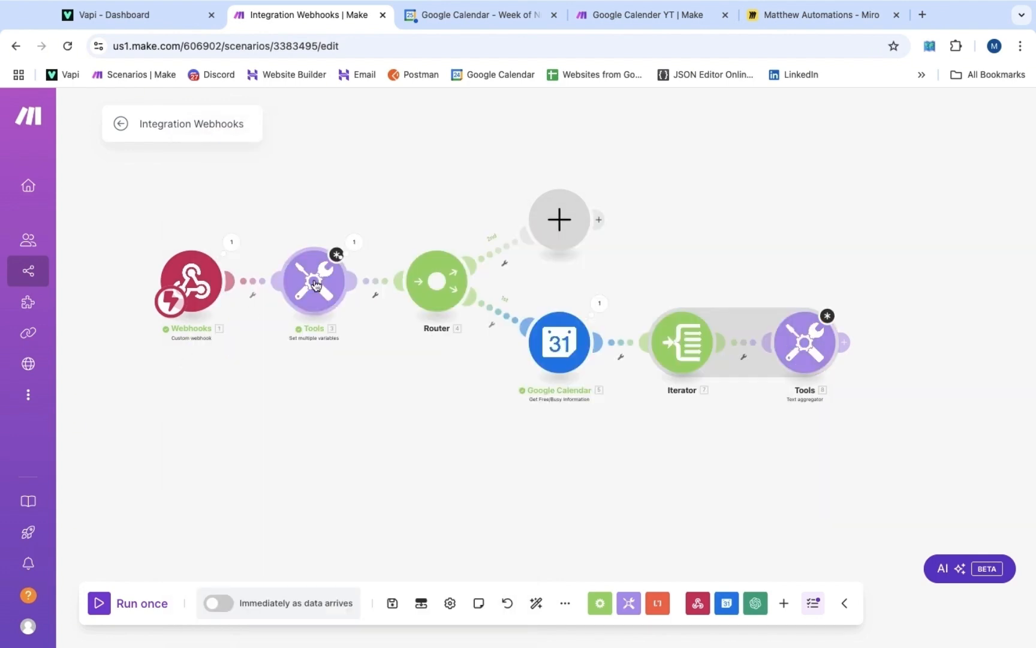
pyautogui.click(804, 342)
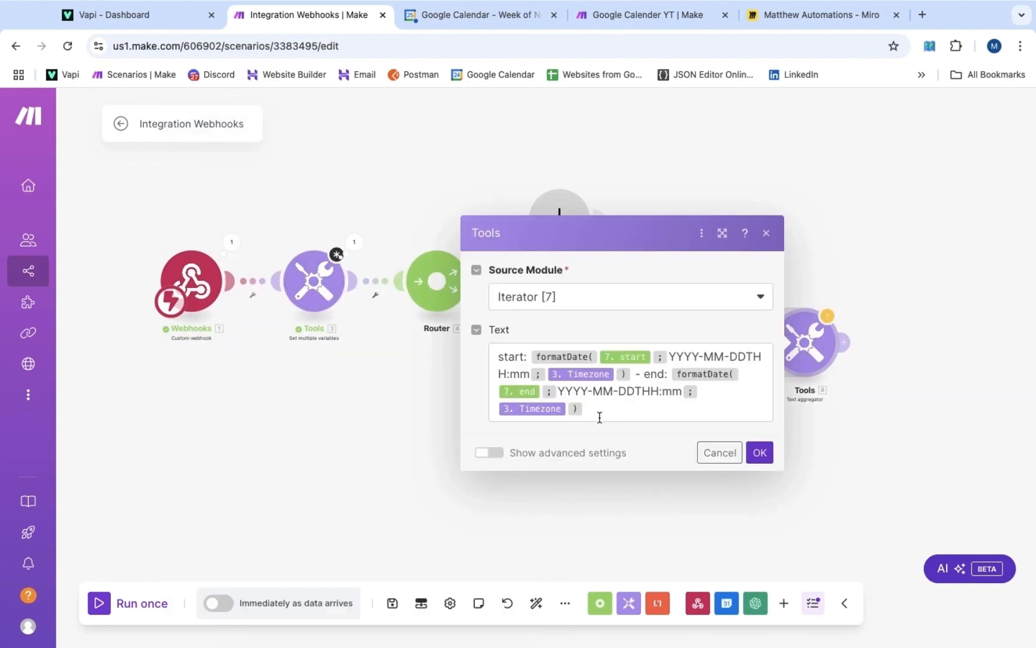
pyautogui.click(489, 453)
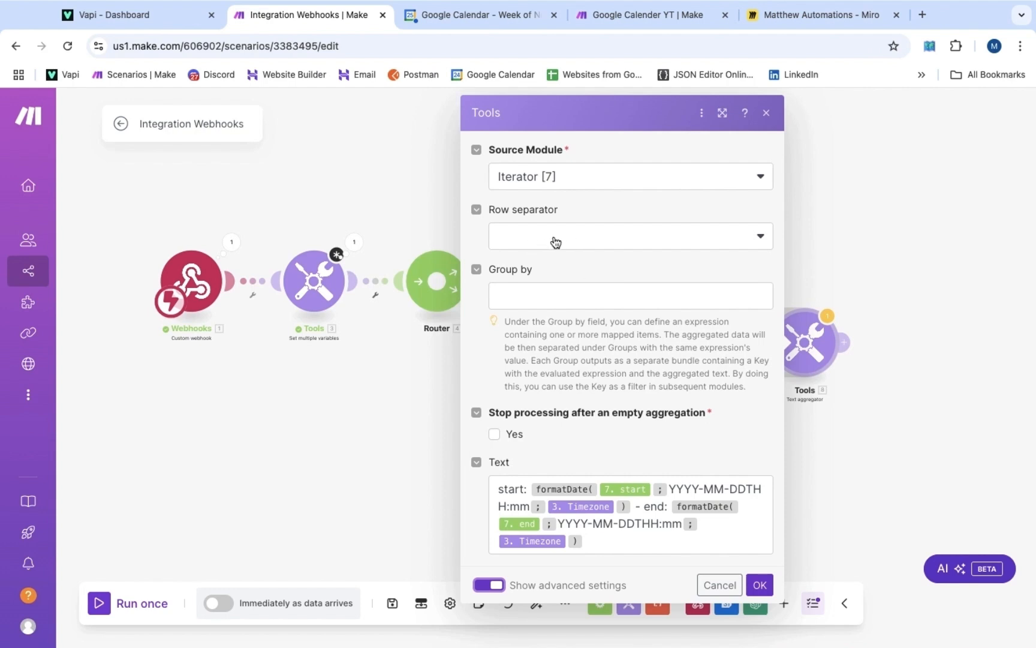
pyautogui.click(575, 244)
pyautogui.click(566, 289)
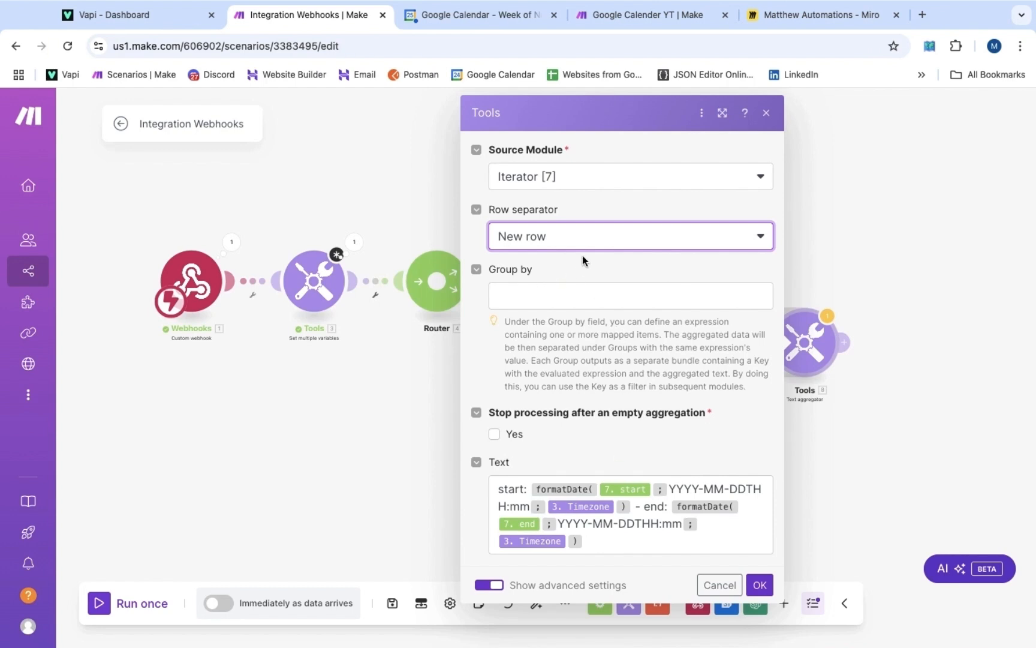
pyautogui.click(759, 584)
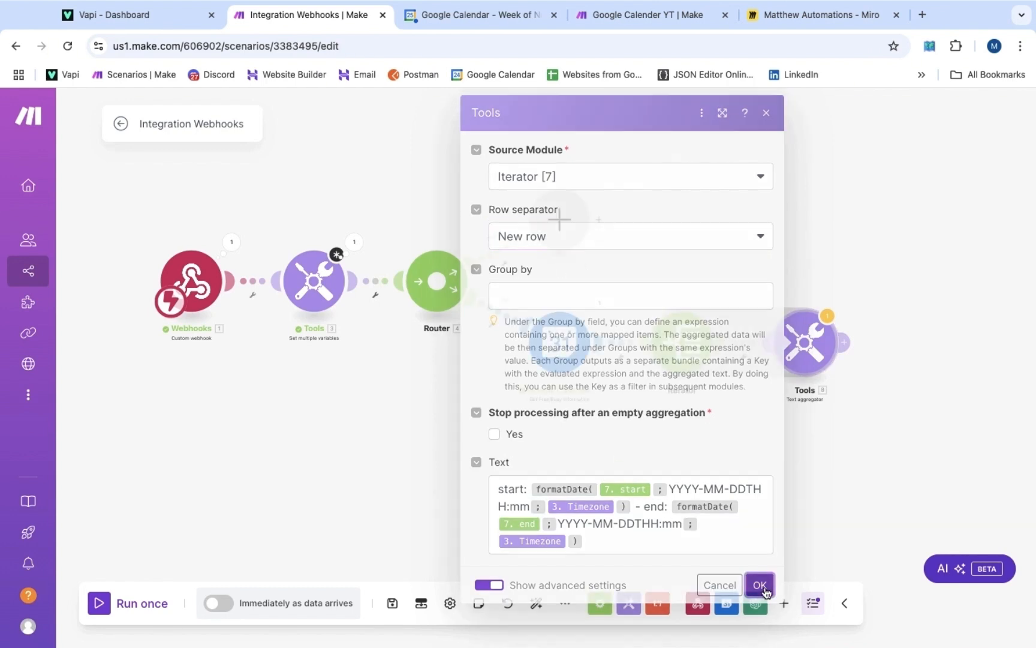
pyautogui.moveTo(903, 440); pyautogui.dragTo(708, 446)
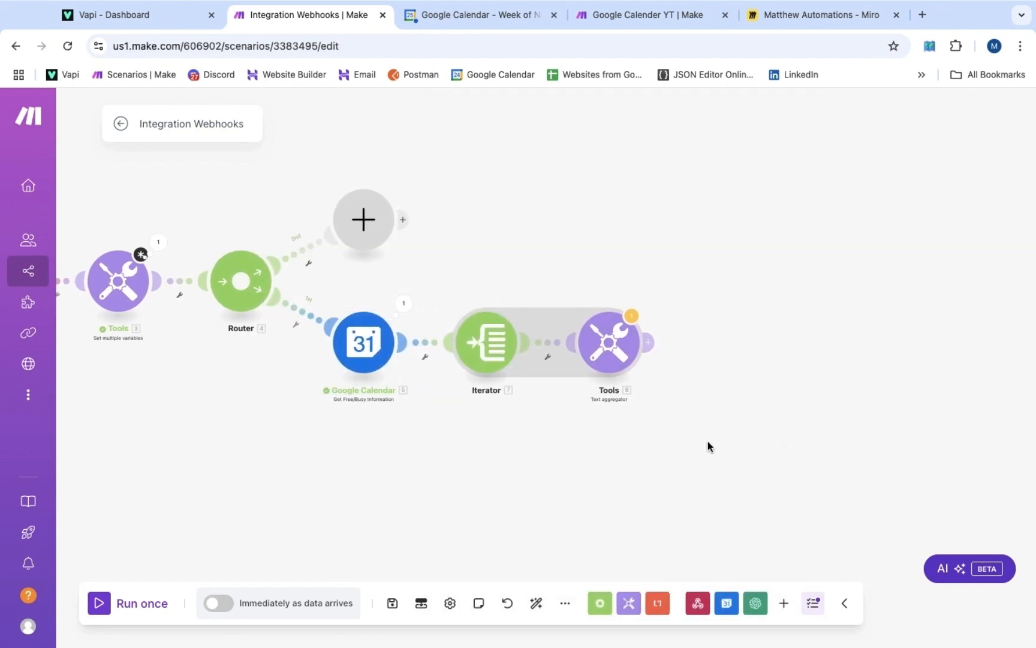
# Add an OpenAI (ChatGPT, Whisper, DALL-E) completion module after the Text aggregator
pyautogui.click(652, 345)
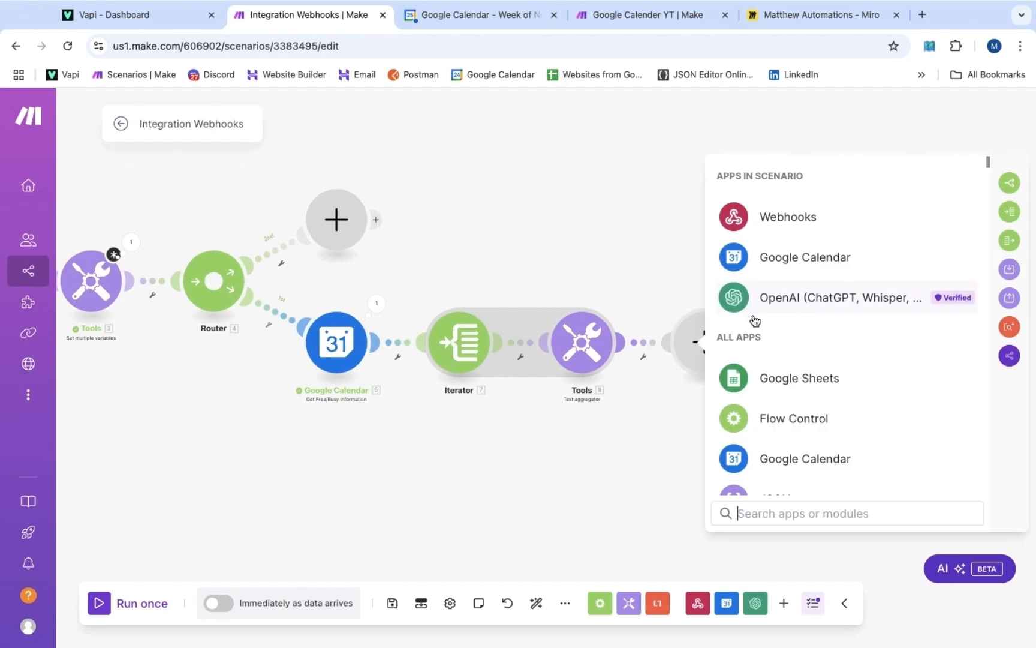
pyautogui.click(774, 300)
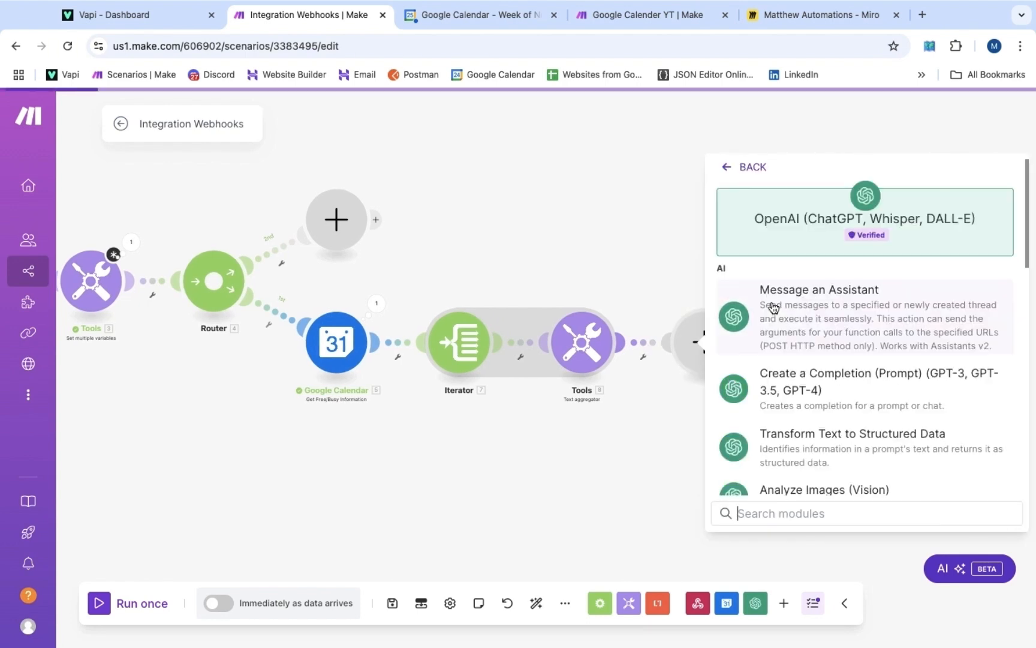
pyautogui.scroll(-3, 776, 372)
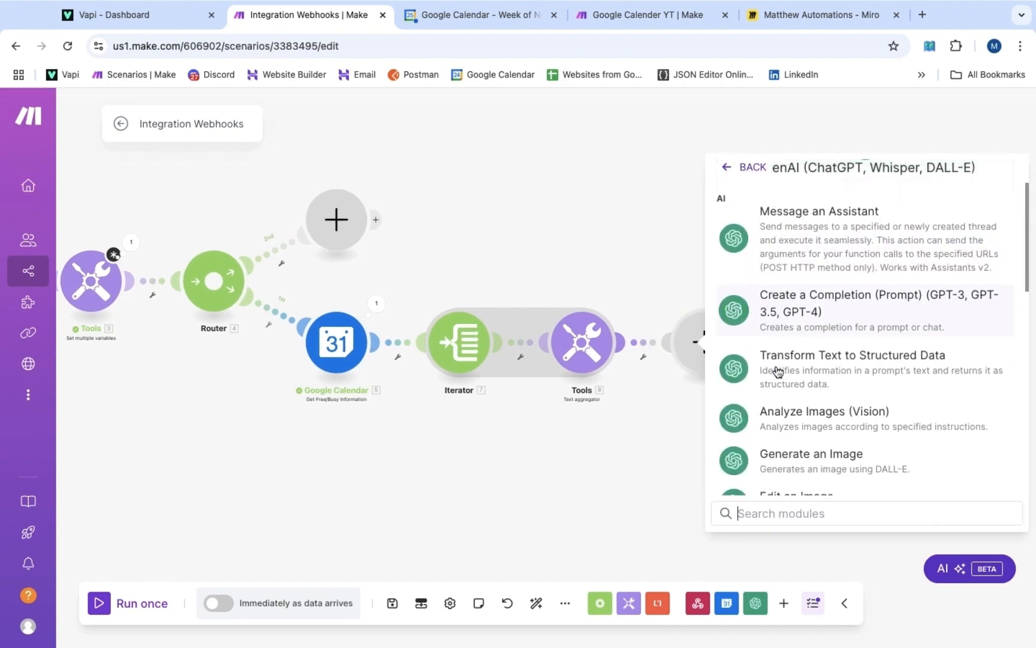
pyautogui.click(787, 294)
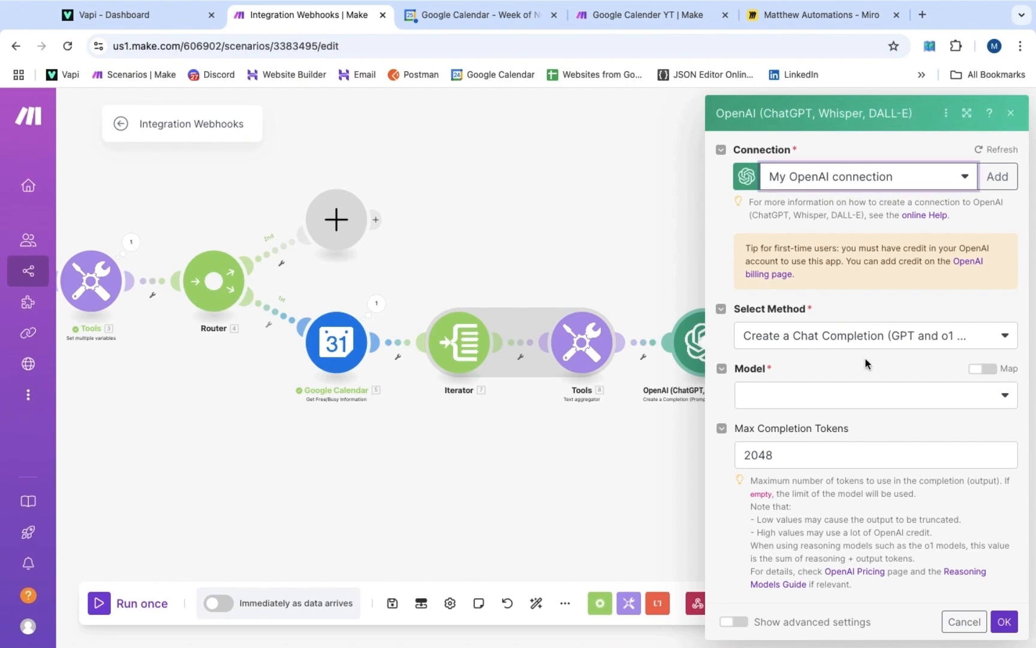
# Choose the gpt-4o model and add two messages: Message 1 as System, Message 2 as User
pyautogui.click(861, 397)
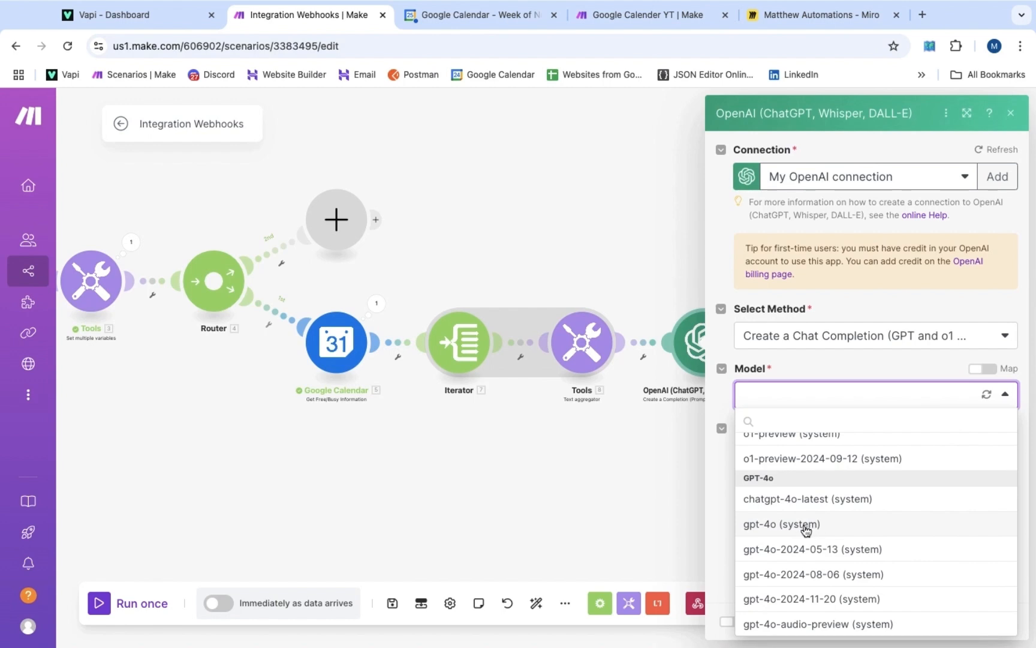
pyautogui.click(806, 530)
pyautogui.click(774, 447)
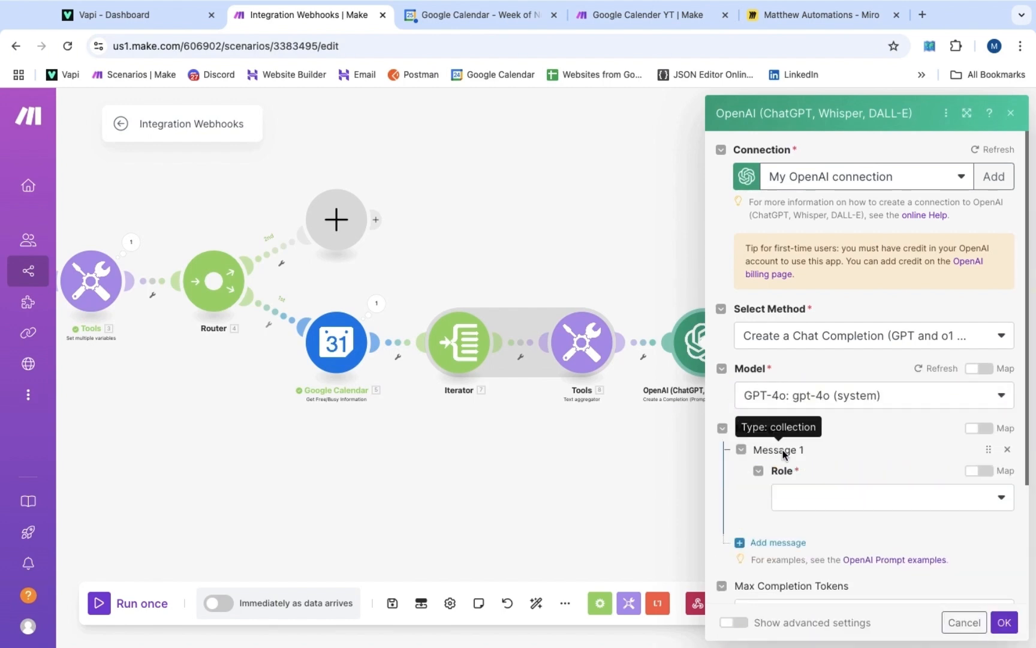
pyautogui.scroll(-2, 783, 457)
pyautogui.scroll(-1, 784, 383)
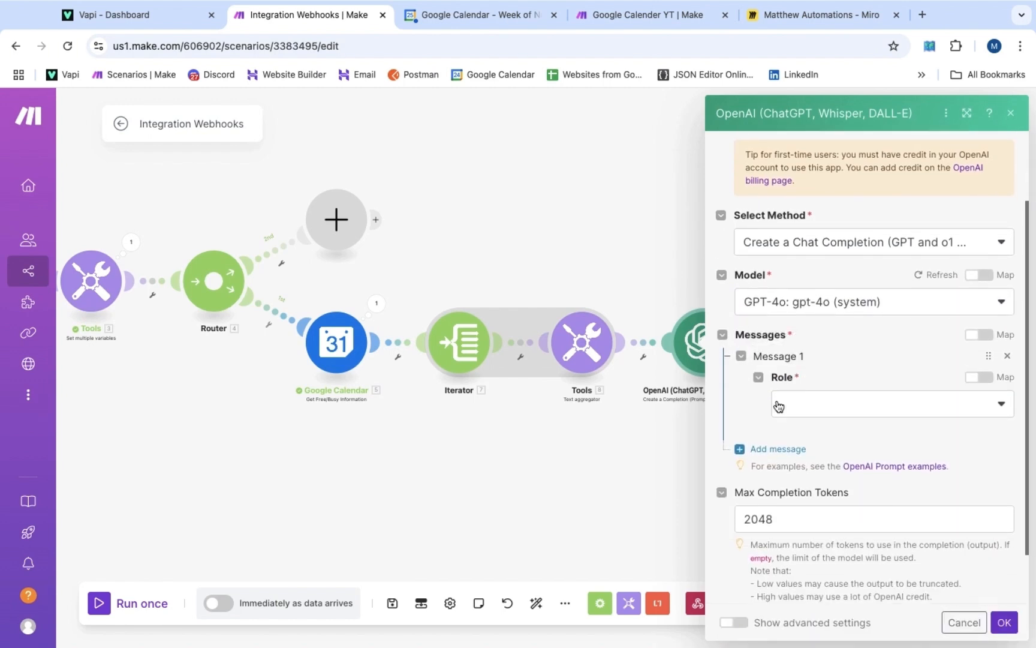
pyautogui.click(762, 450)
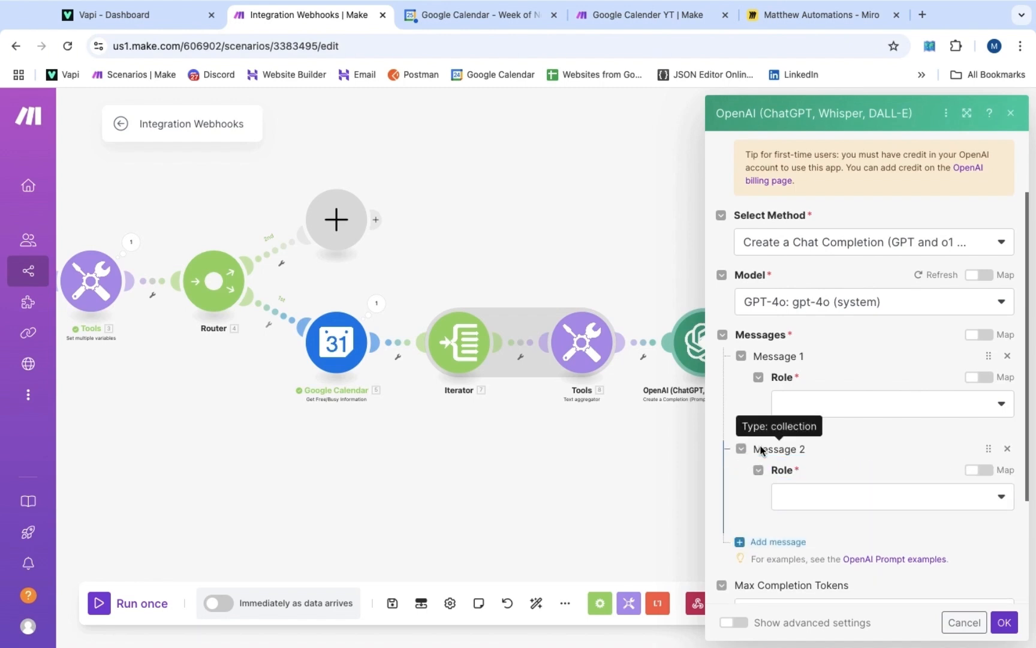
pyautogui.click(809, 404)
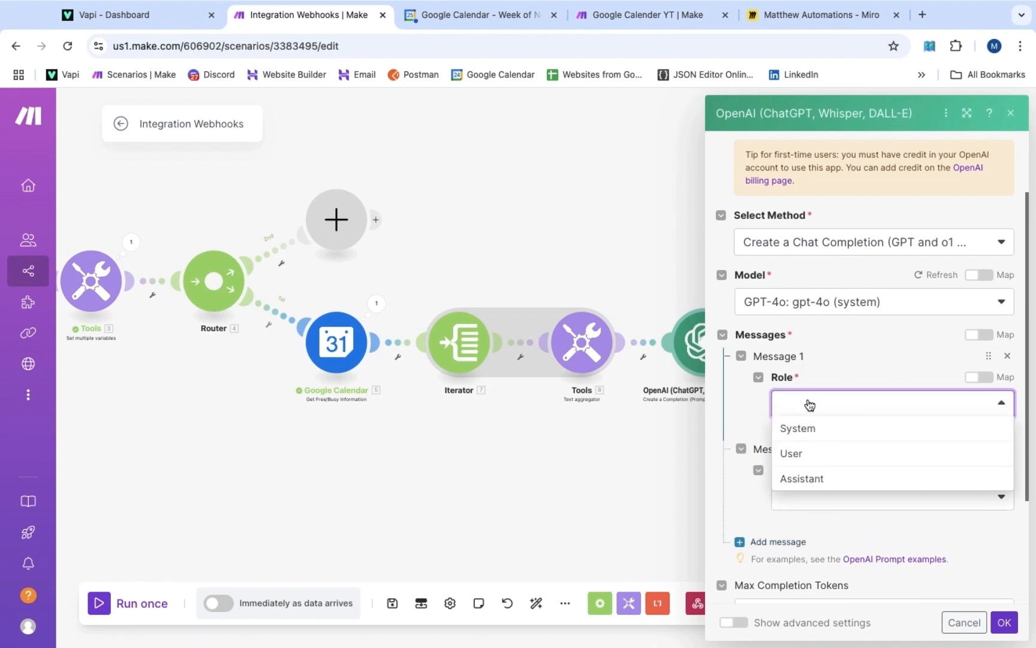
pyautogui.click(809, 427)
pyautogui.scroll(-3, 808, 428)
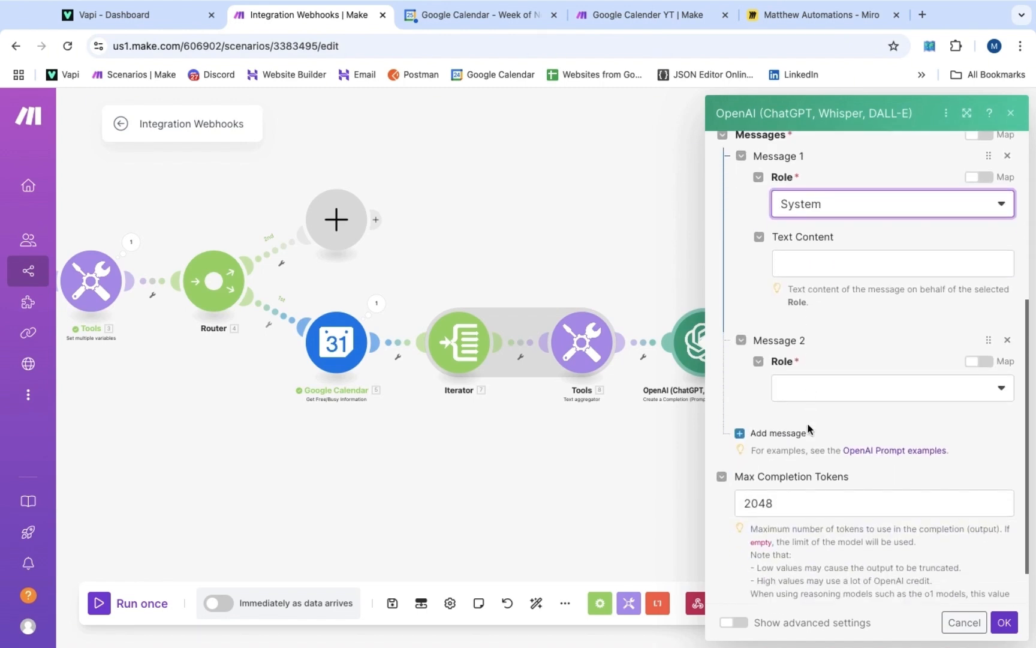
pyautogui.click(806, 393)
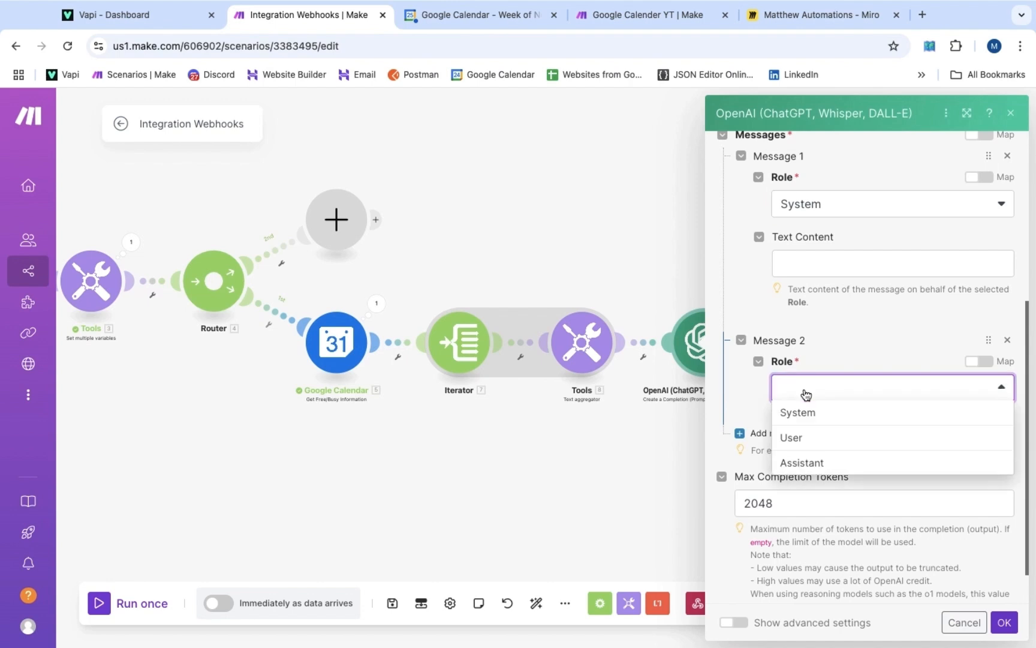
pyautogui.click(802, 438)
pyautogui.scroll(1, 803, 438)
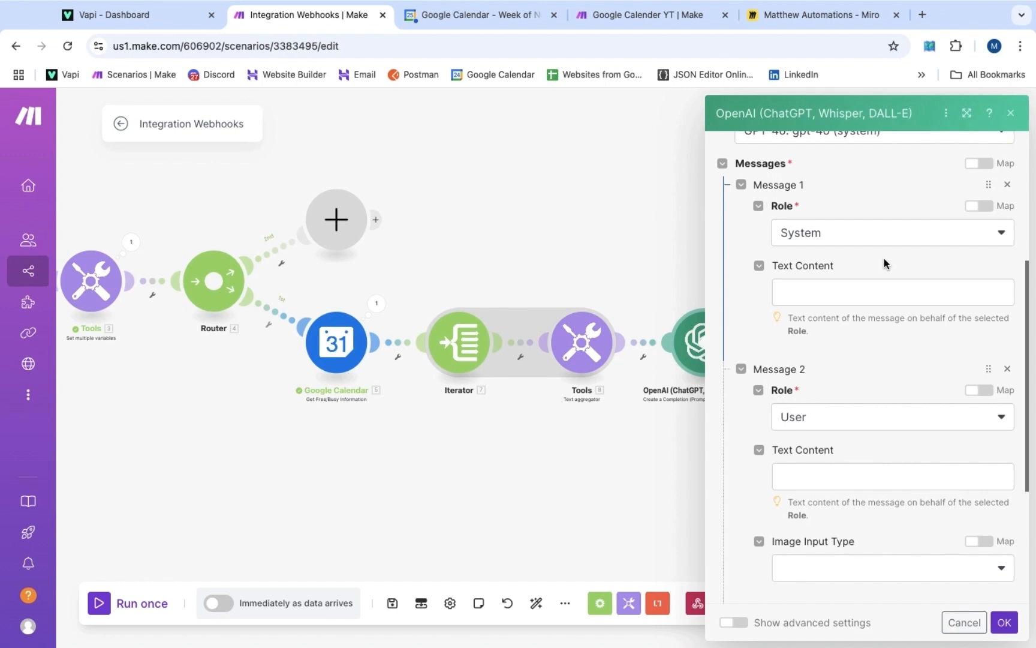
# Write the system prompt's task and Rules, with office hours mapped from 3. OfficeHours
pyautogui.click(859, 294)
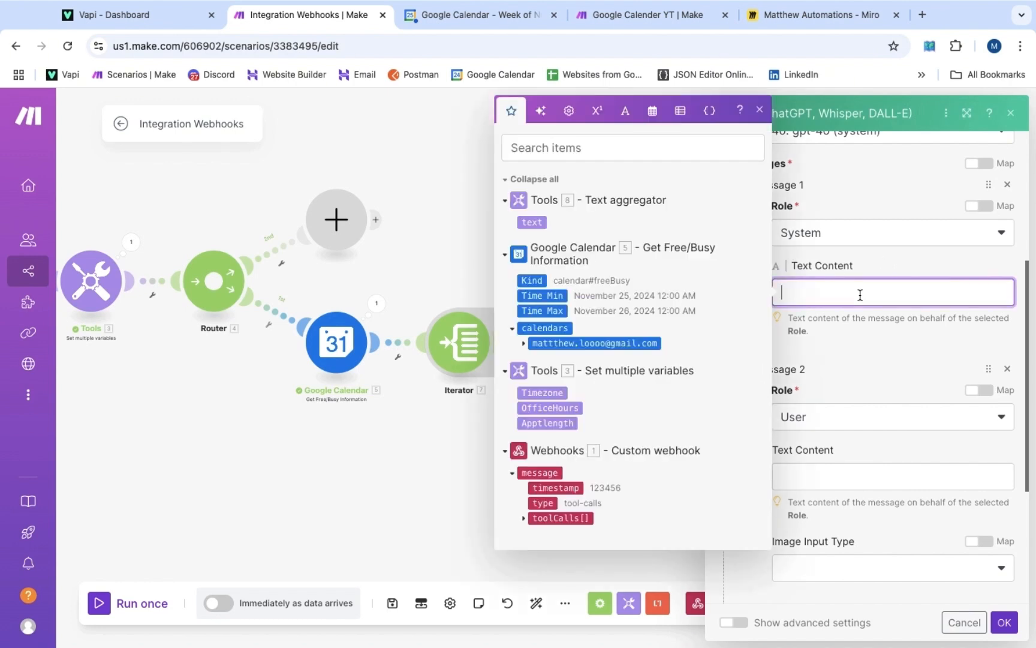
pyautogui.write('Youl will be provided with the busy tim')
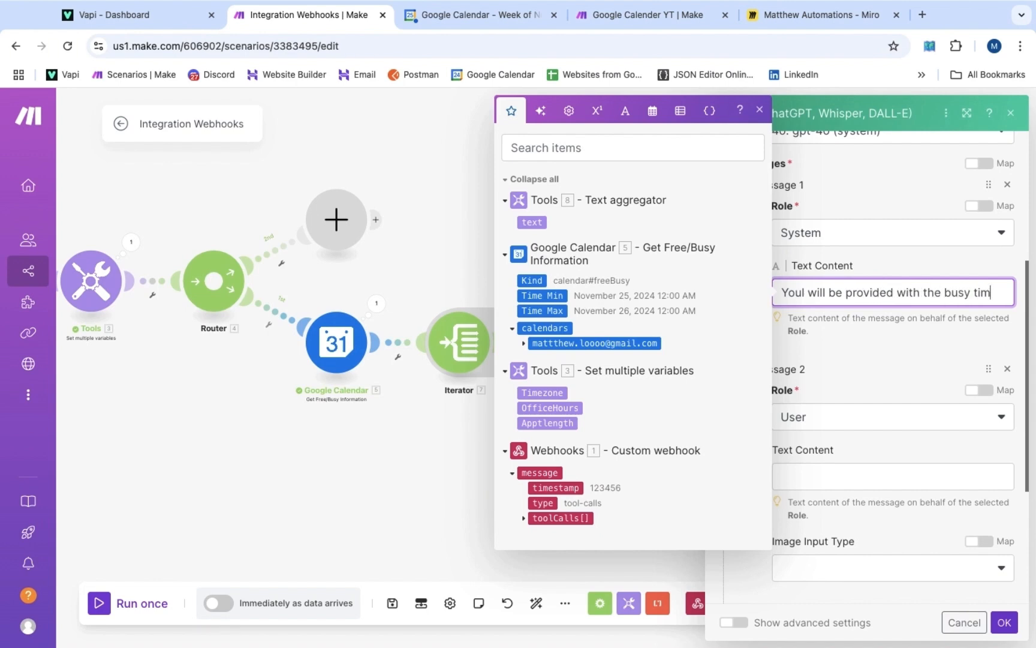
pyautogui.write("es from Ryan's calendar. Your task is ")
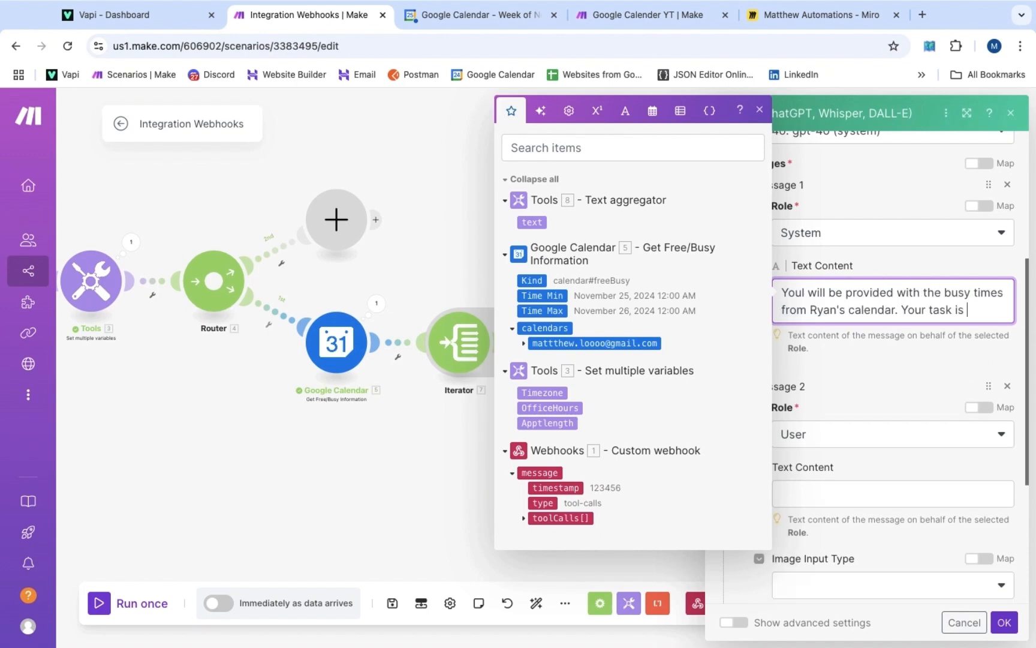
pyautogui.write('to out put the free timeslot')
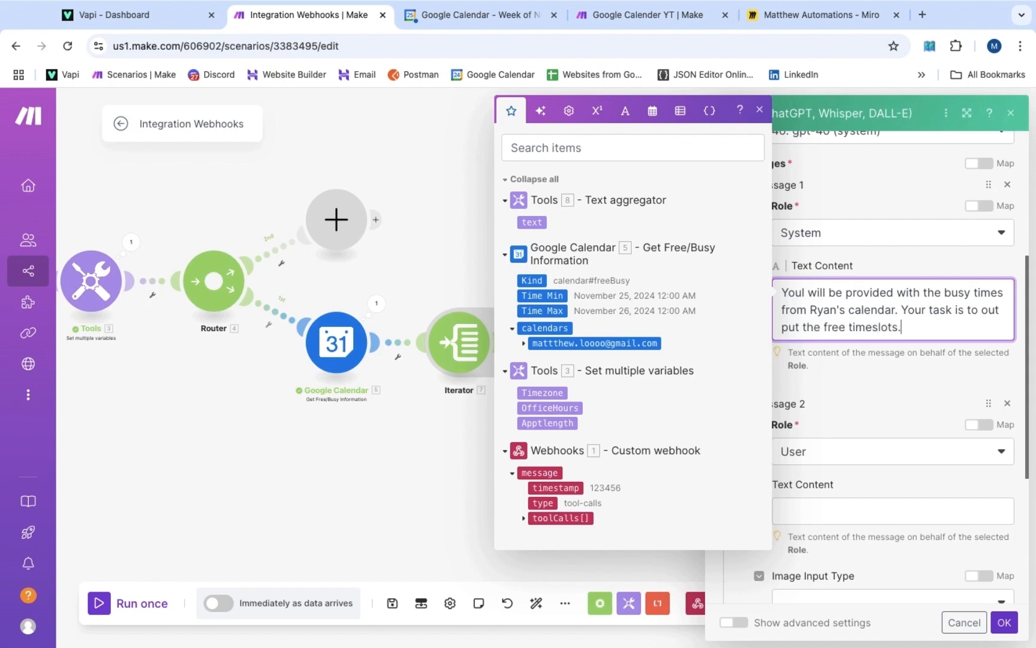
pyautogui.write('s.')
pyautogui.press('Return')
pyautogui.press('Return')
pyautogui.write('Rules')
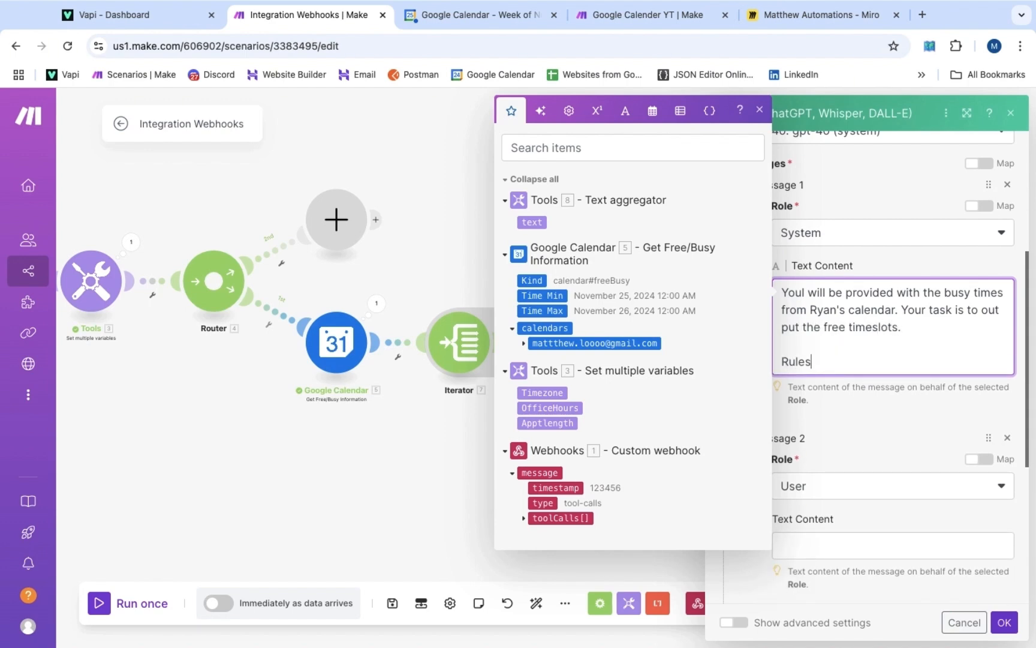
pyautogui.write(':')
pyautogui.press('Return')
pyautogui.write('-')
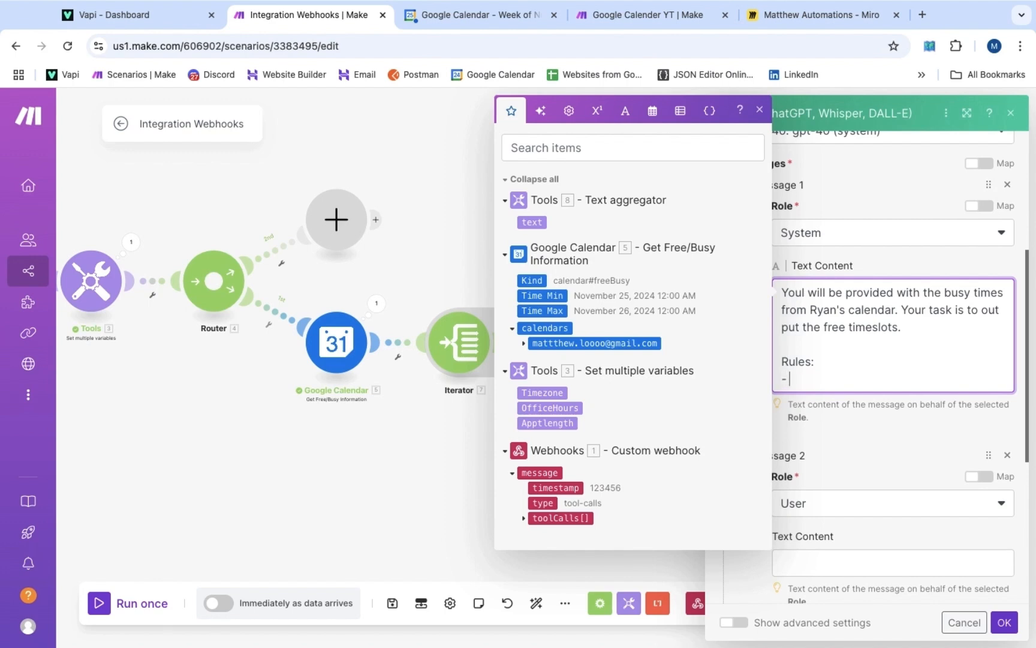
pyautogui.write(" Always double check your answer to make sure you're givi")
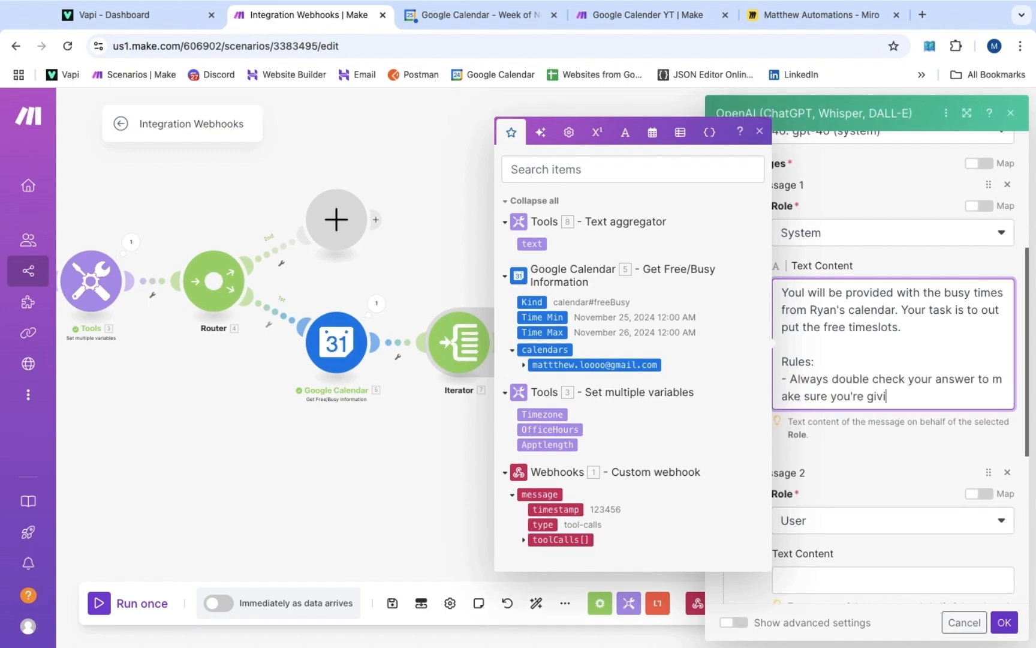
pyautogui.write('ng the right times.')
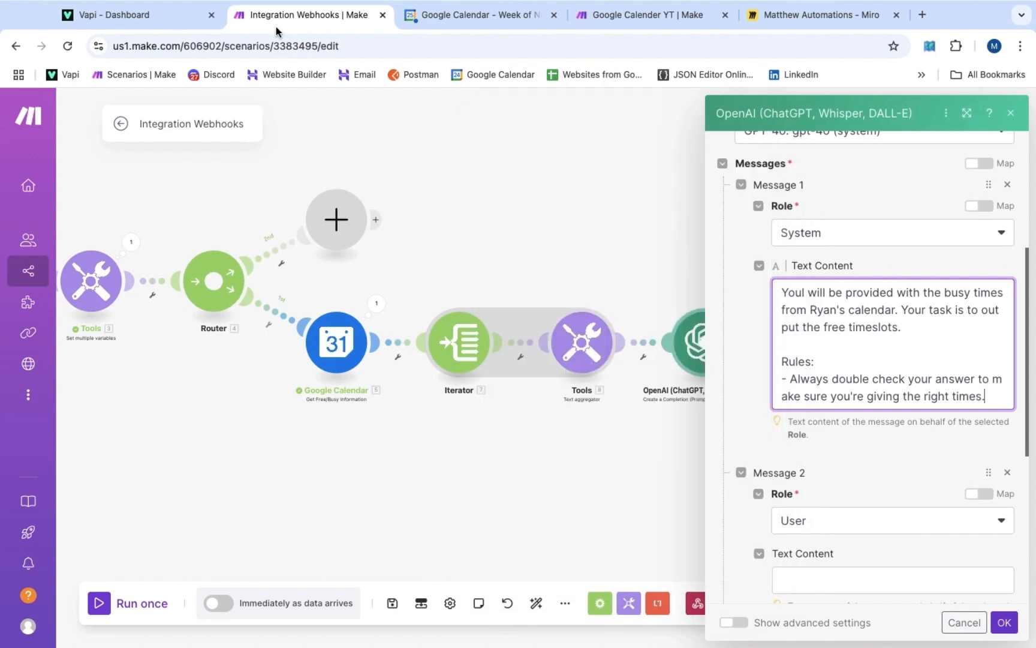
pyautogui.press('Return')
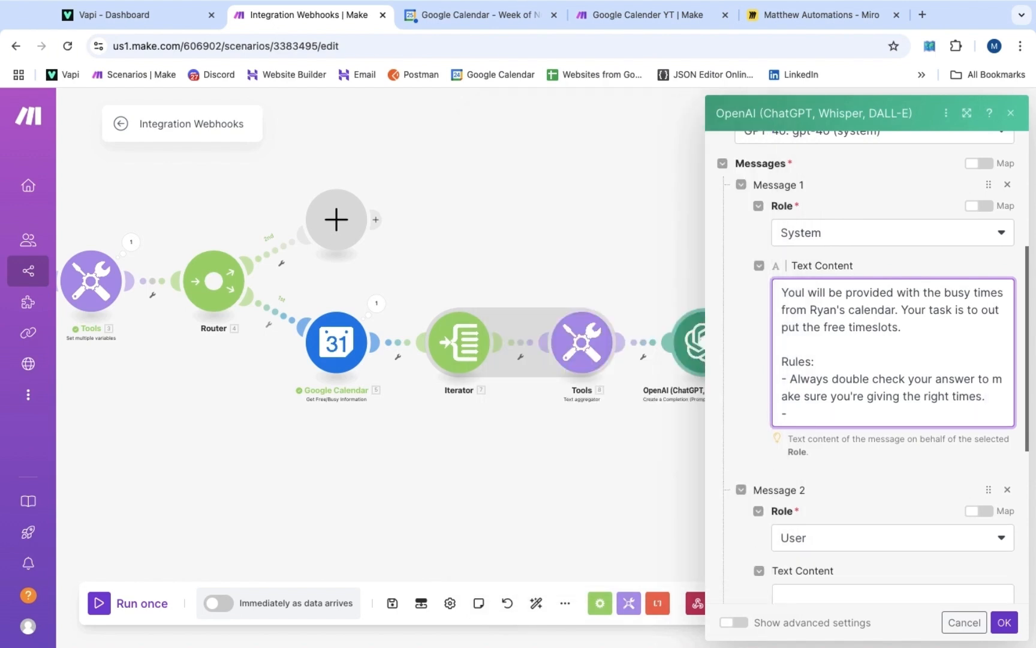
pyautogui.write("- Ryan's office hou")
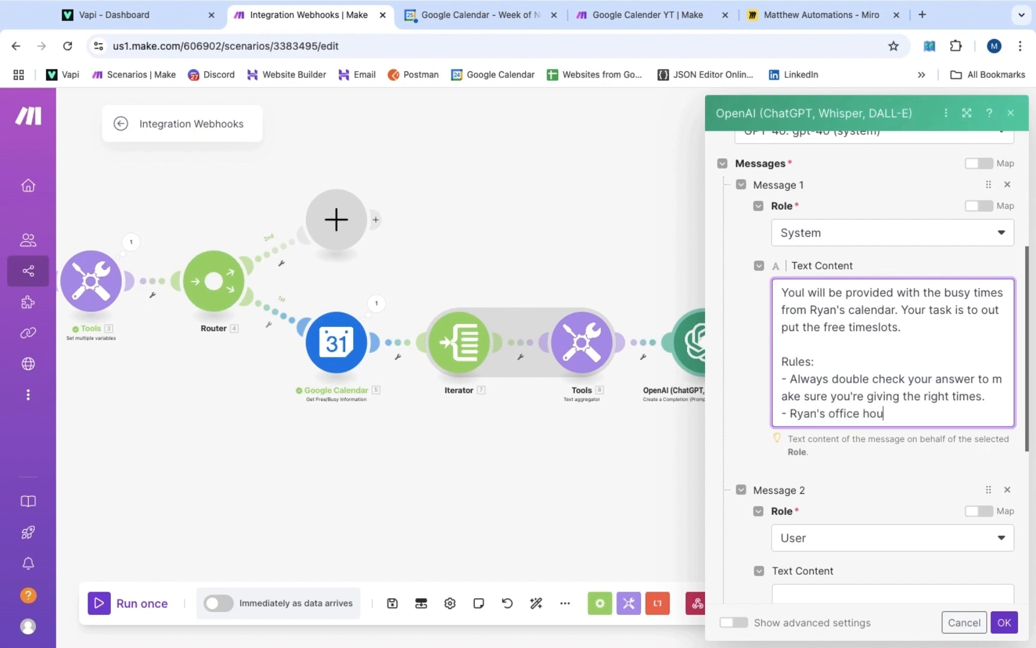
pyautogui.write('rs are:')
pyautogui.click(924, 413)
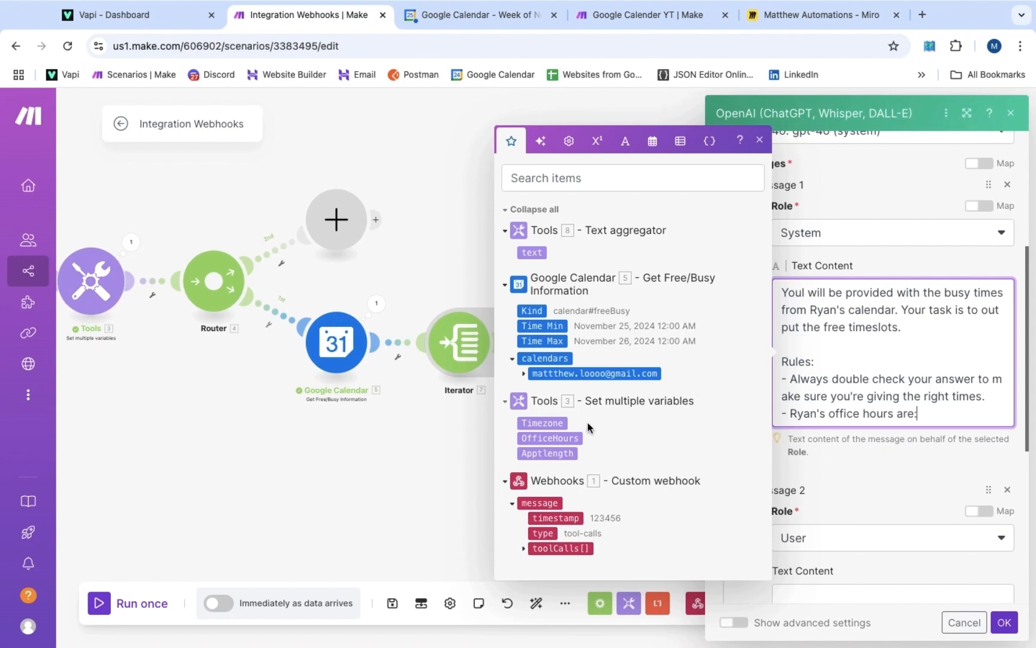
pyautogui.click(550, 438)
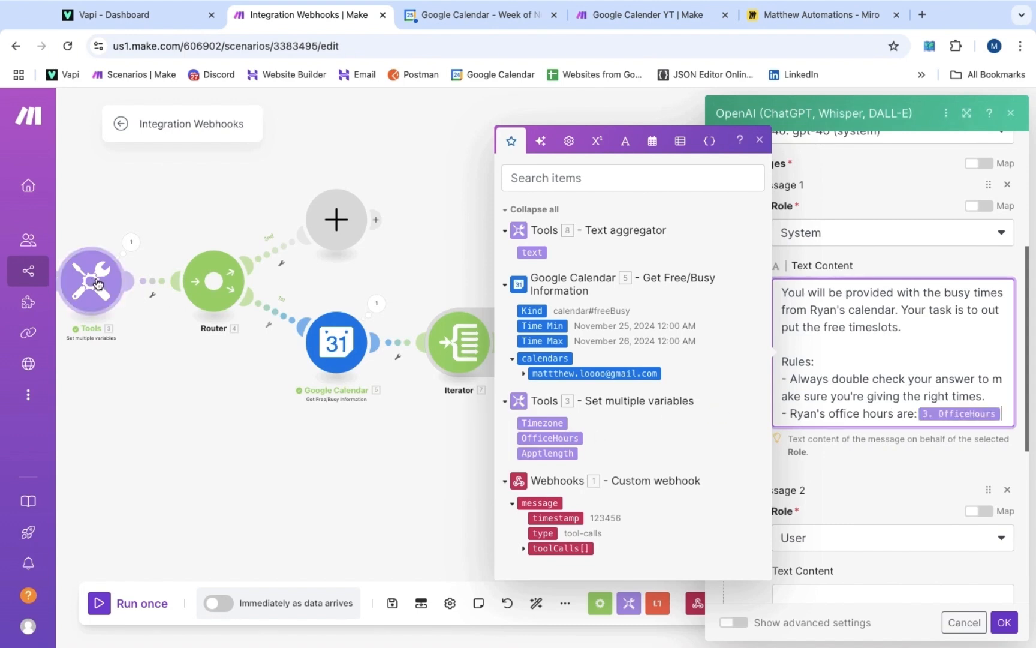
pyautogui.click(420, 467)
# Enter 9am - 5 pm as the OfficeHours value in the Set multiple variables module
pyautogui.click(96, 300)
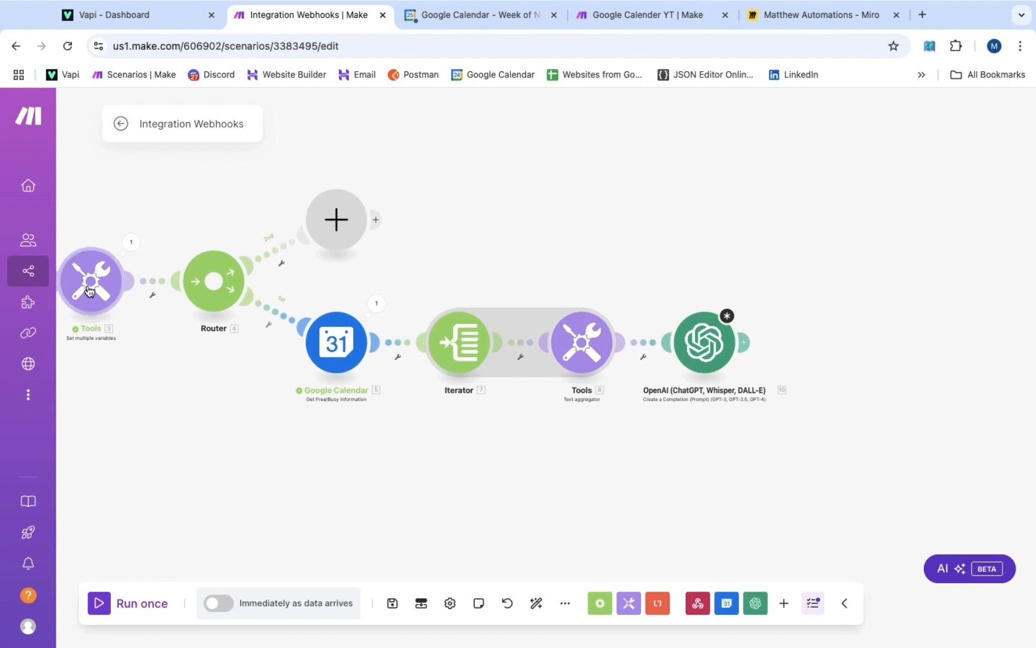
pyautogui.scroll(-2, 255, 373)
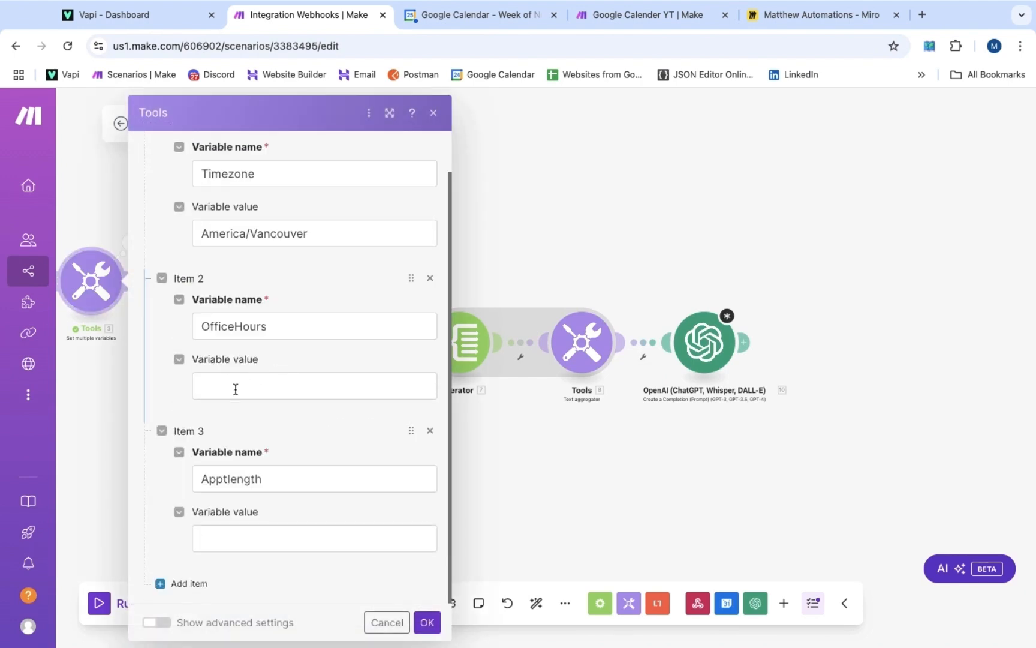
pyautogui.click(245, 386)
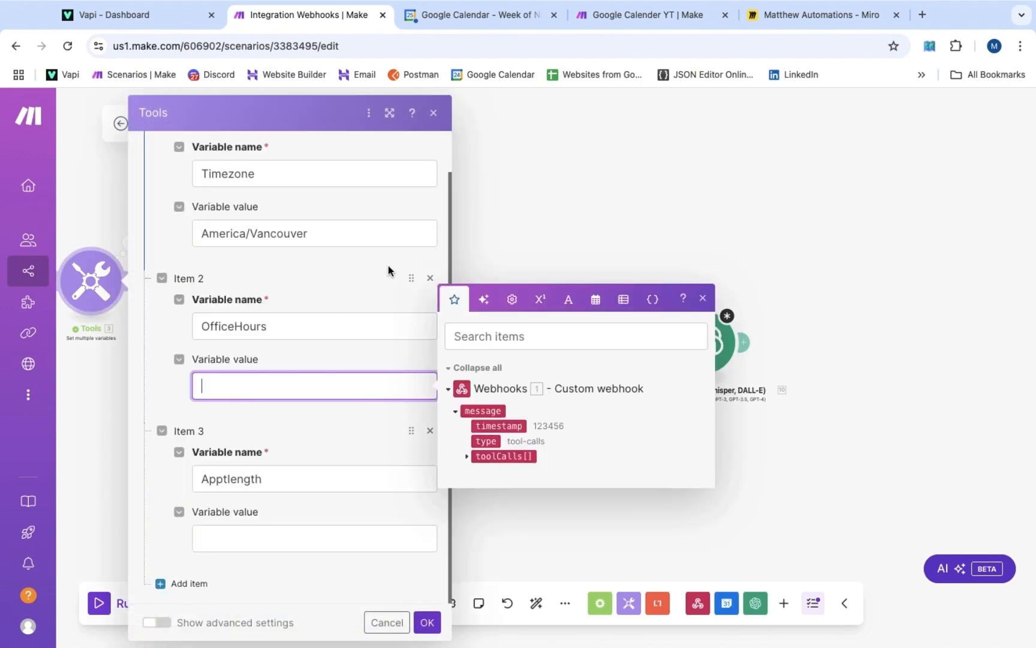
pyautogui.write('9am - 5 pm')
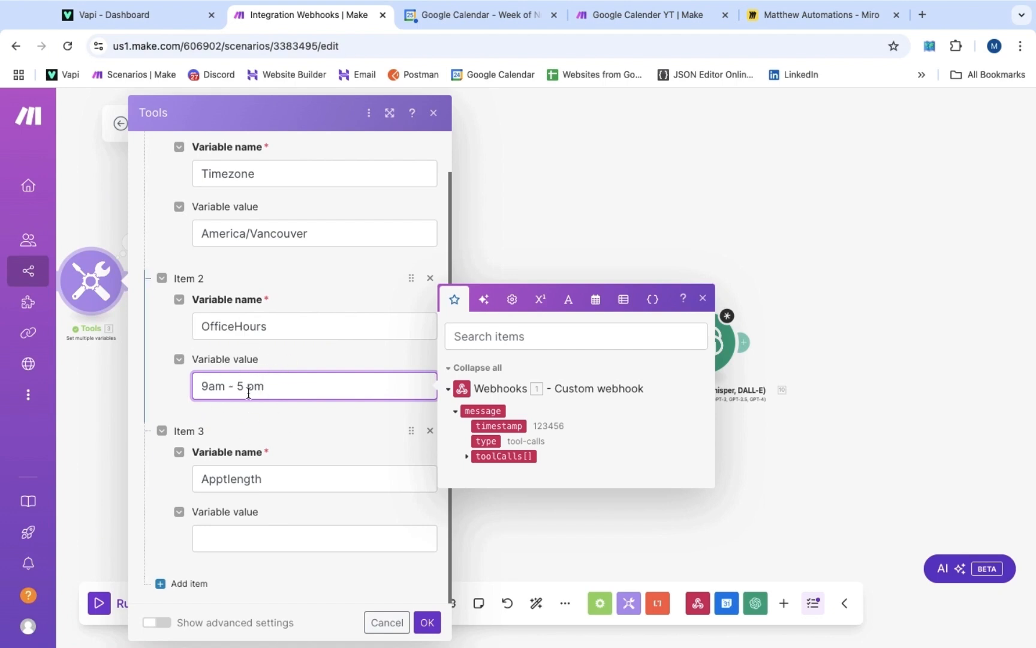
pyautogui.click(834, 232)
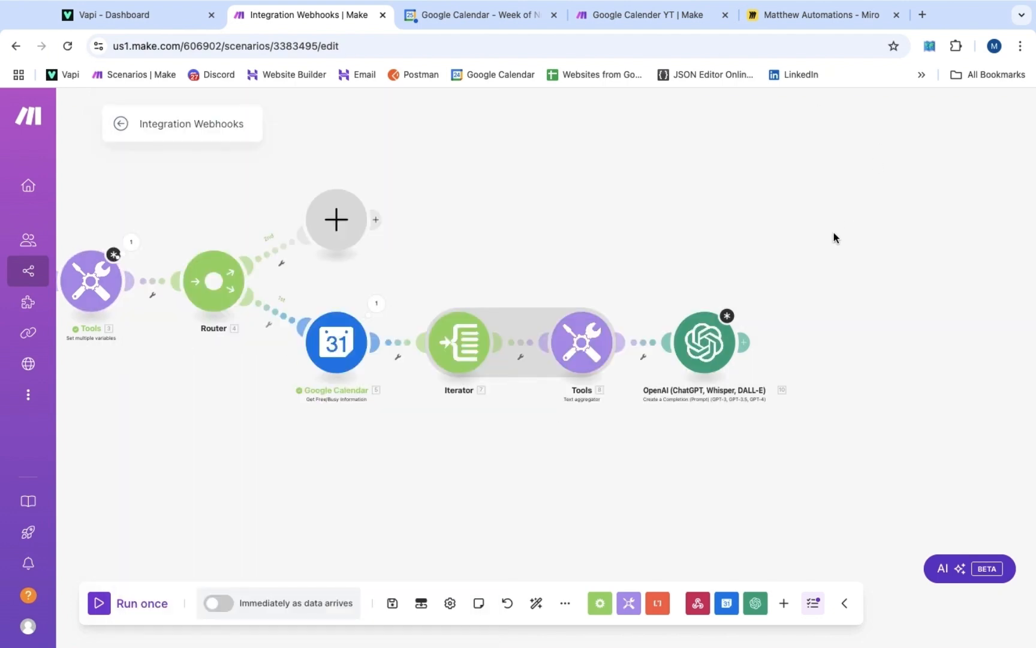
# Add rules: a busy slot from 3. OfficeHours means no slots; list free times every 3. Apptlength minutes
pyautogui.click(708, 343)
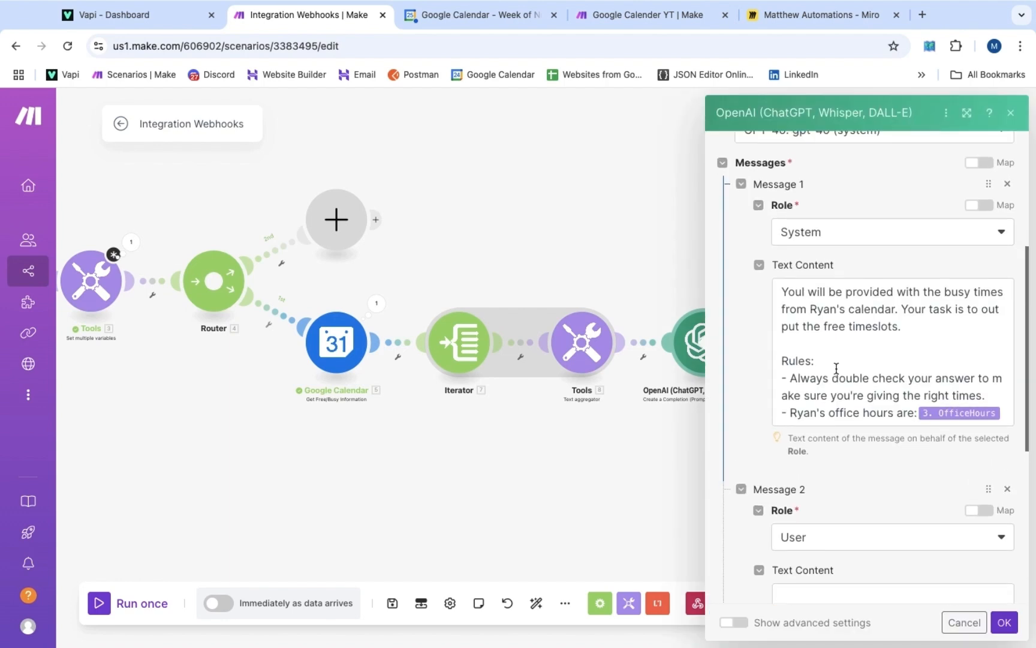
pyautogui.click(881, 347)
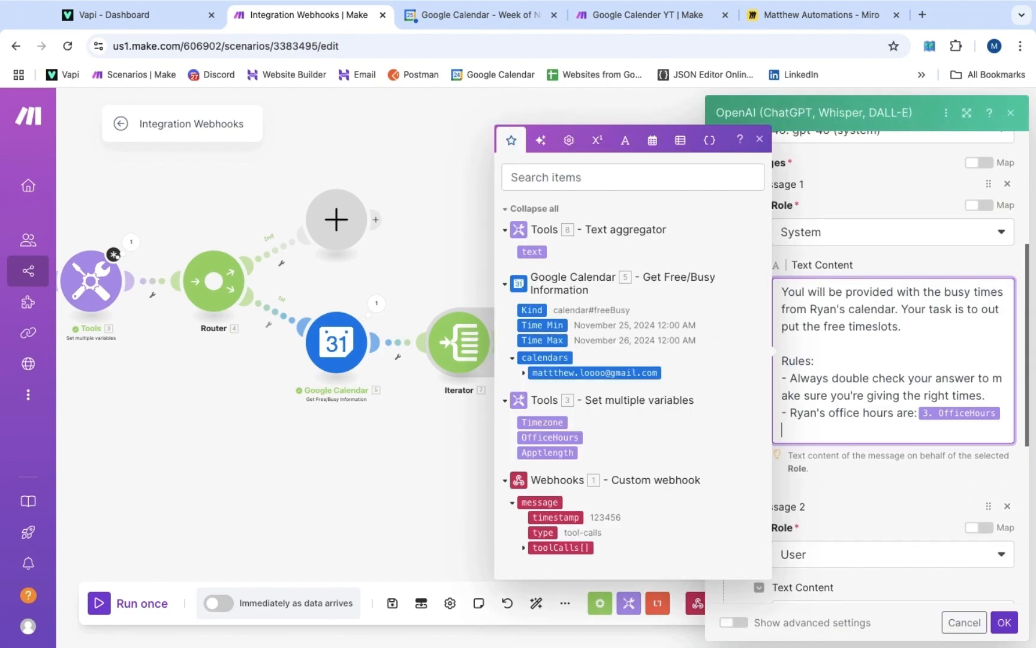
pyautogui.write('- If the busy slot goes from')
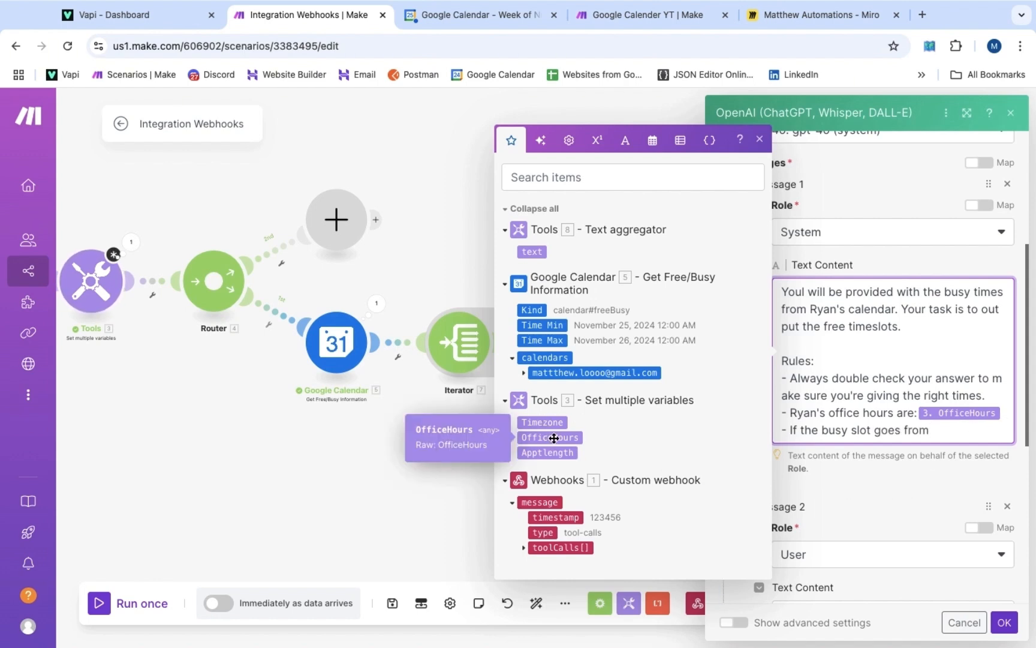
pyautogui.click(553, 438)
pyautogui.write(', it means ')
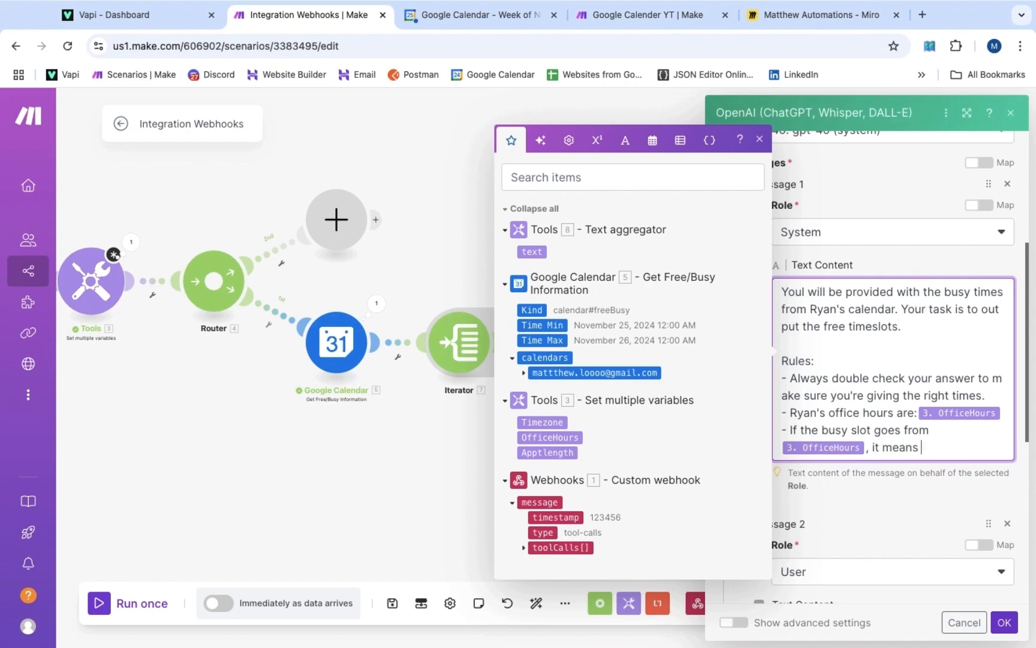
pyautogui.write('that there are no')
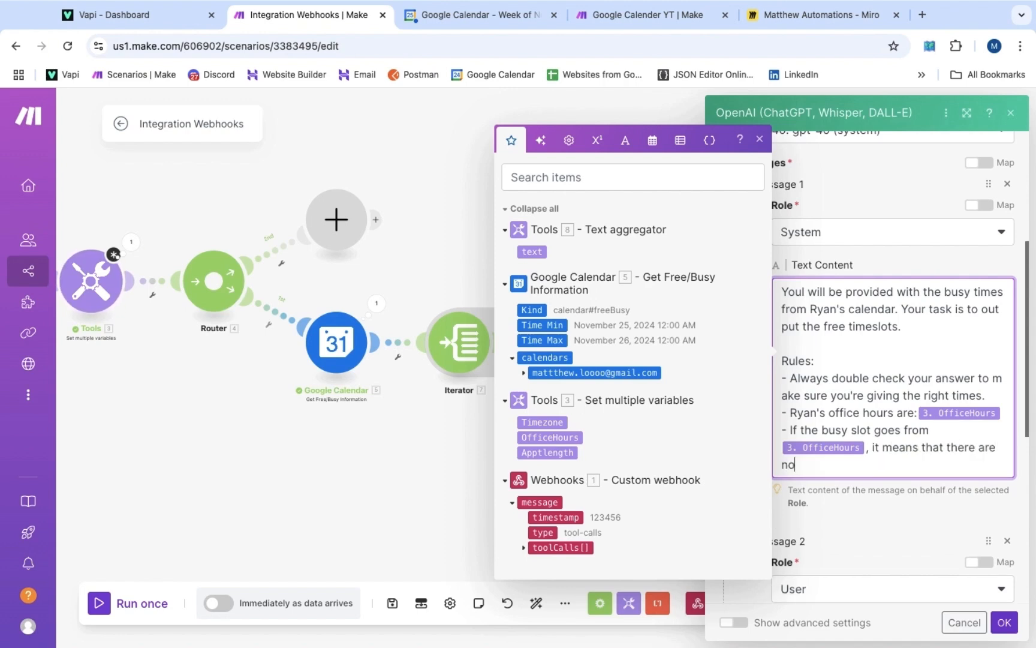
pyautogui.write(' available sl')
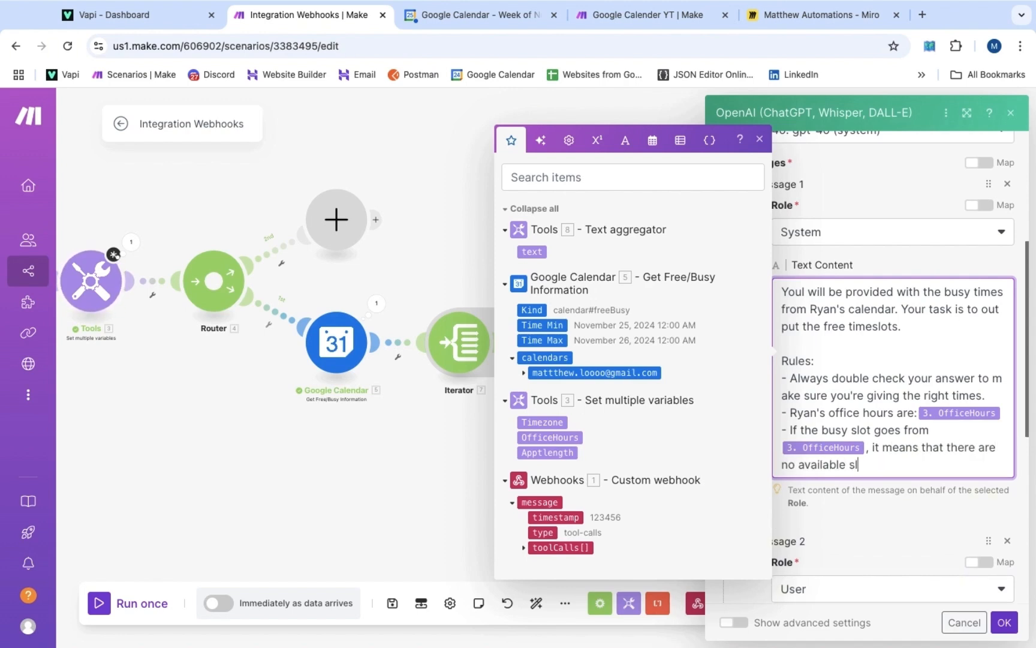
pyautogui.write('ots on this day.')
pyautogui.press('Return')
pyautogui.write('- Please')
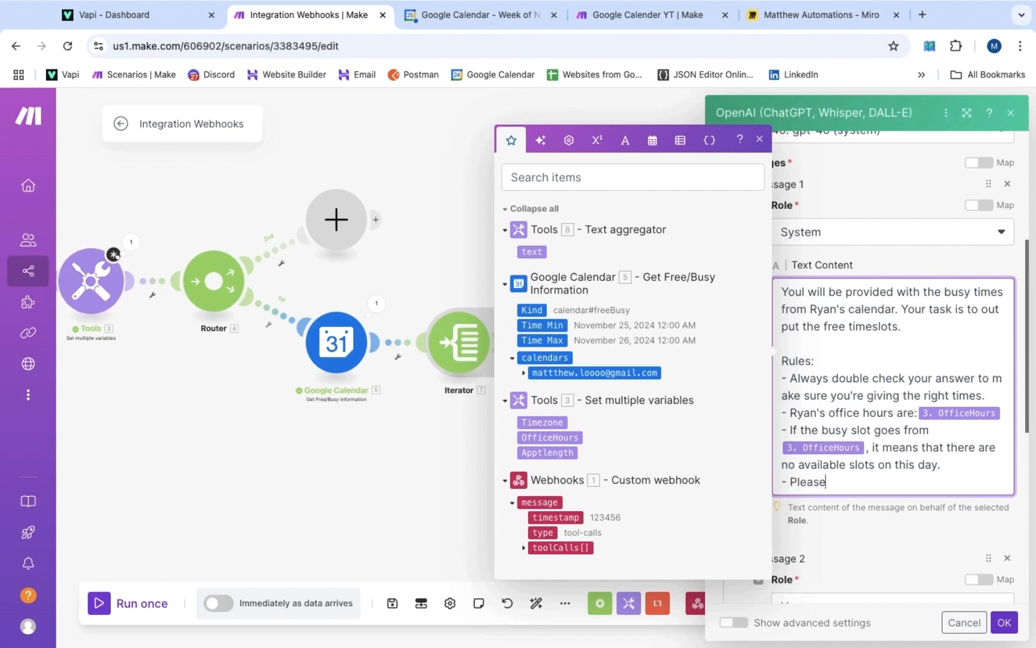
pyautogui.write(' output the free')
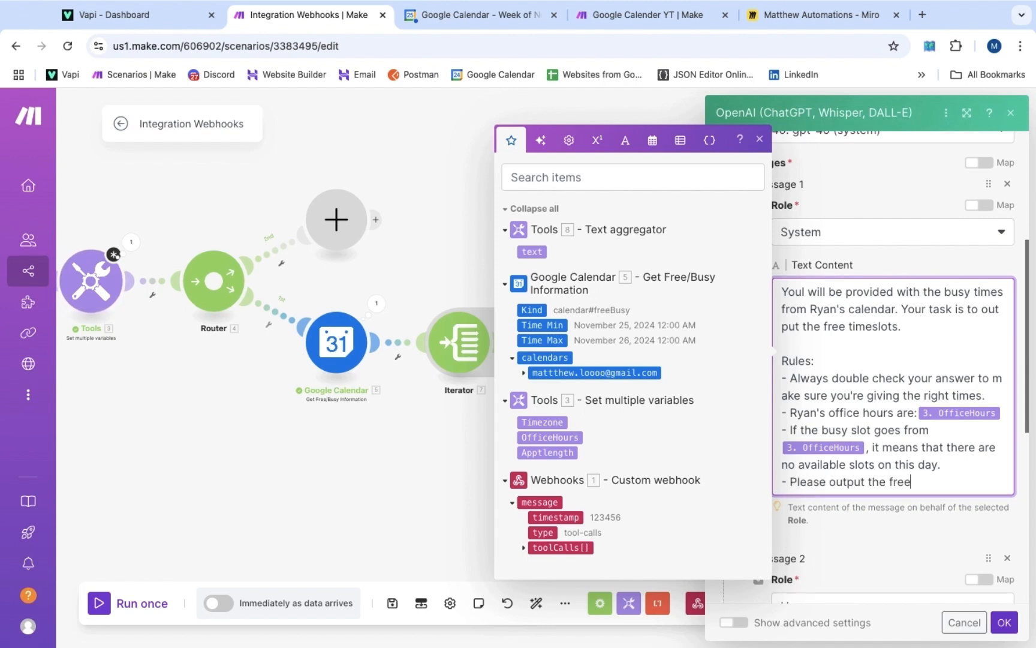
pyautogui.write(' times every')
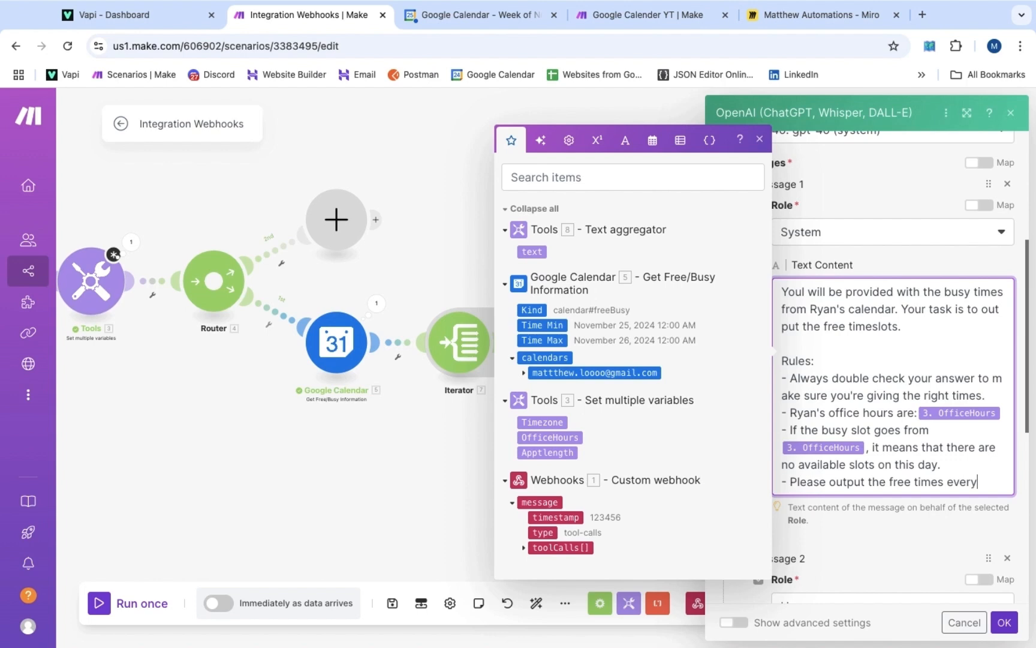
pyautogui.click(558, 453)
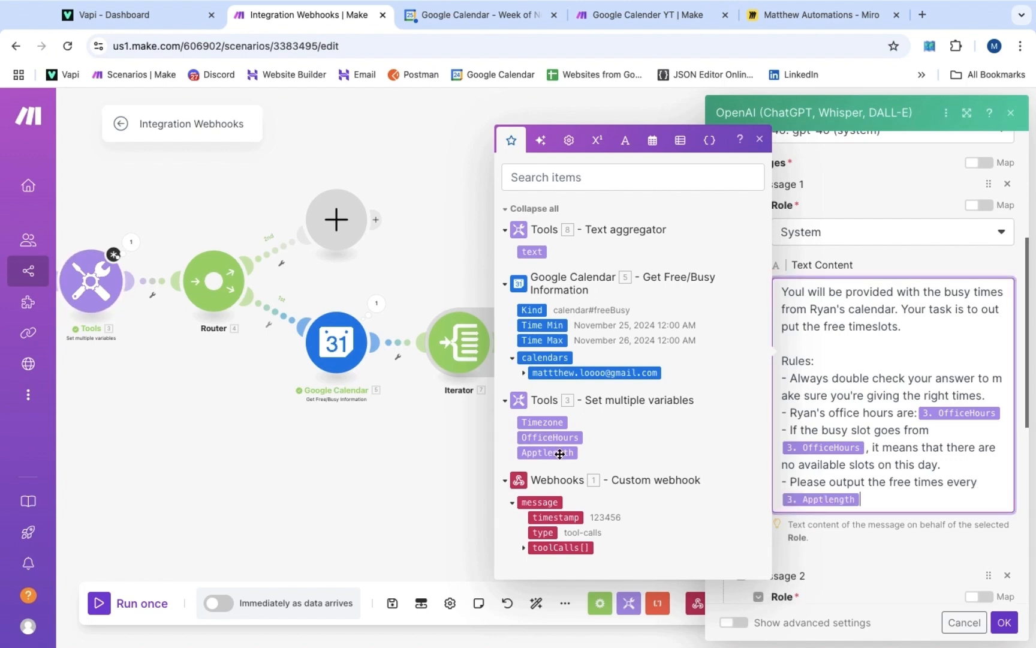
pyautogui.write('minutes')
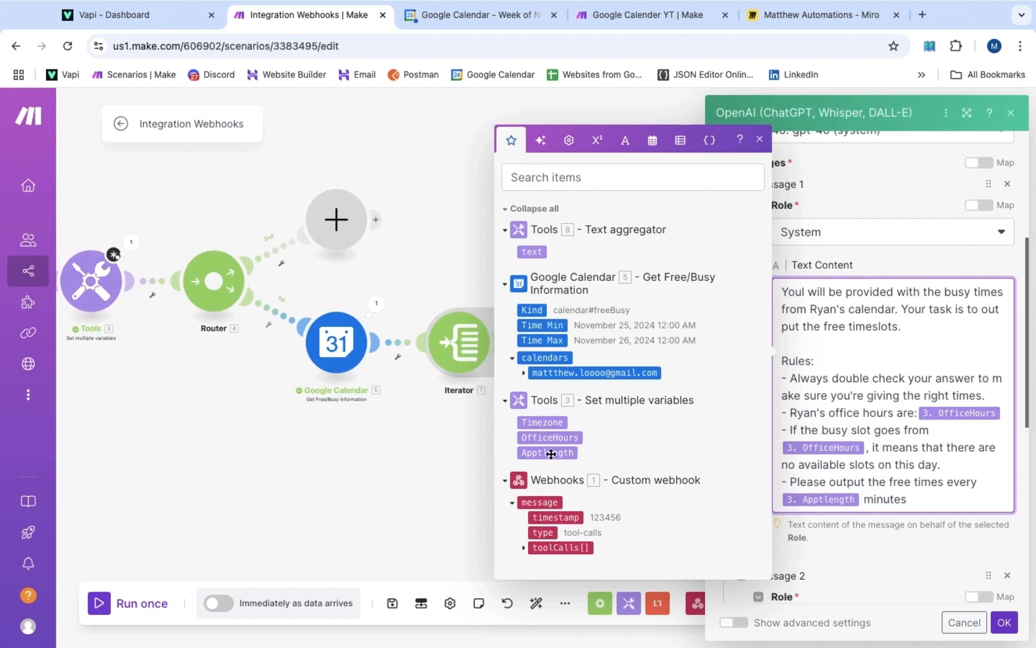
# Give the Apptlength variable the value 60 in the Set multiple variables module
pyautogui.click(93, 286)
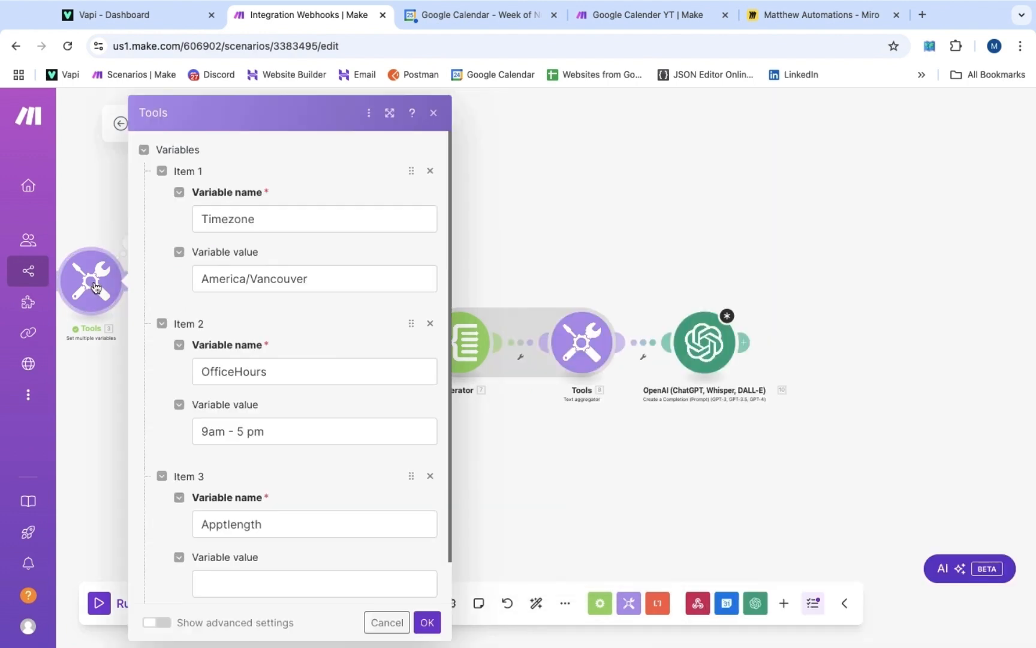
pyautogui.scroll(-2, 310, 397)
pyautogui.click(266, 529)
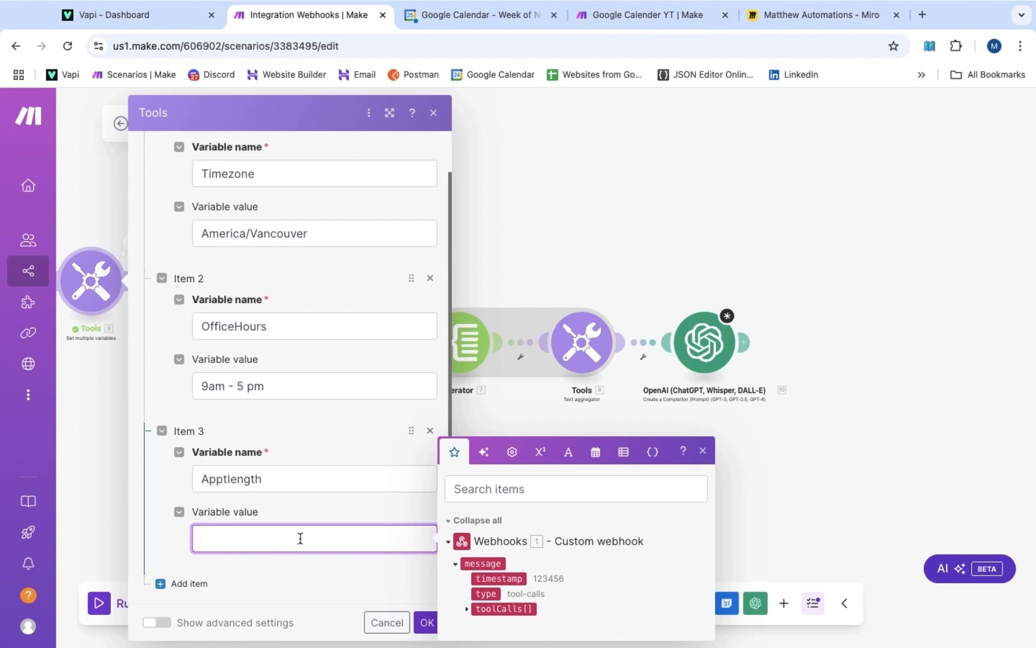
pyautogui.write('60')
pyautogui.click(704, 343)
# Add rules to output only free slots like 'ex: 9am, 2pm, 4 pm', on a single line
pyautogui.click(704, 343)
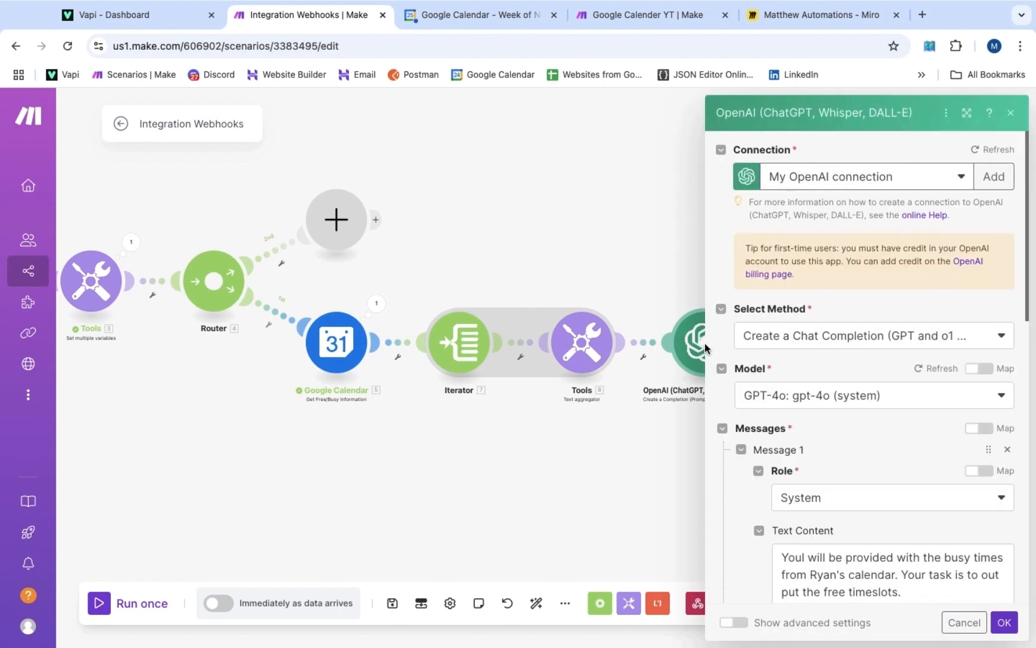
pyautogui.scroll(-5, 815, 376)
pyautogui.scroll(-1, 814, 372)
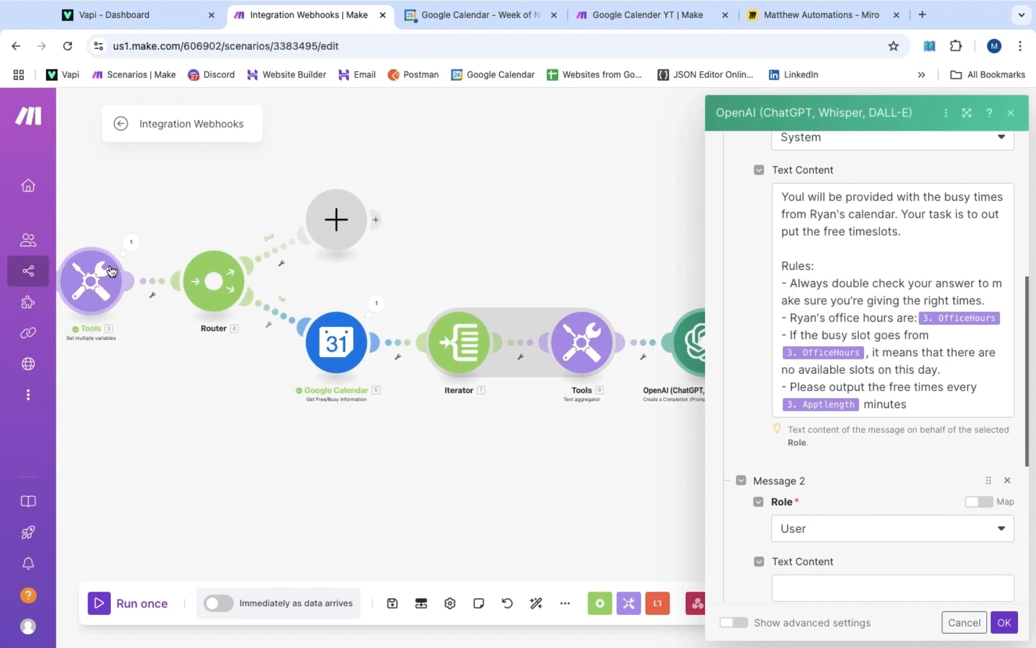
pyautogui.click(941, 404)
pyautogui.press('Return')
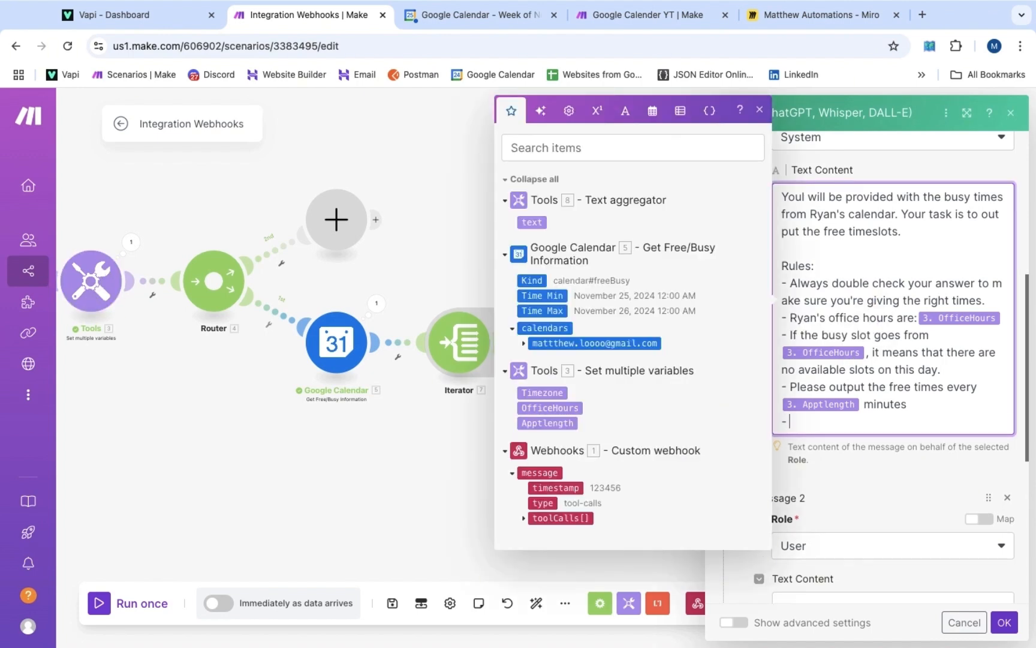
pyautogui.write('- Only output the free slots in this format:')
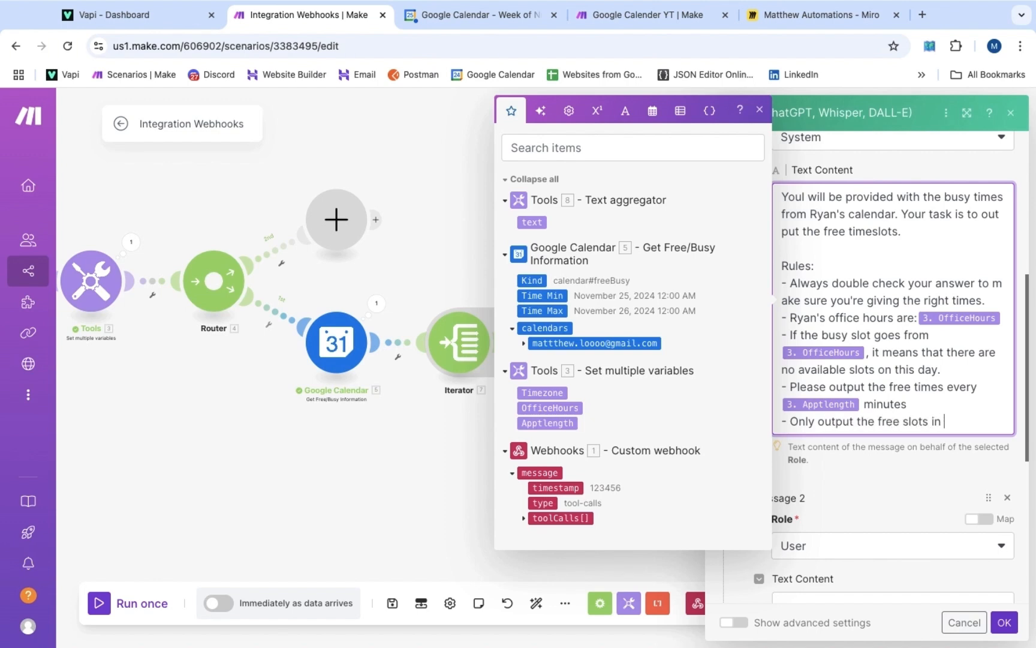
pyautogui.press('Return')
pyautogui.write('ex')
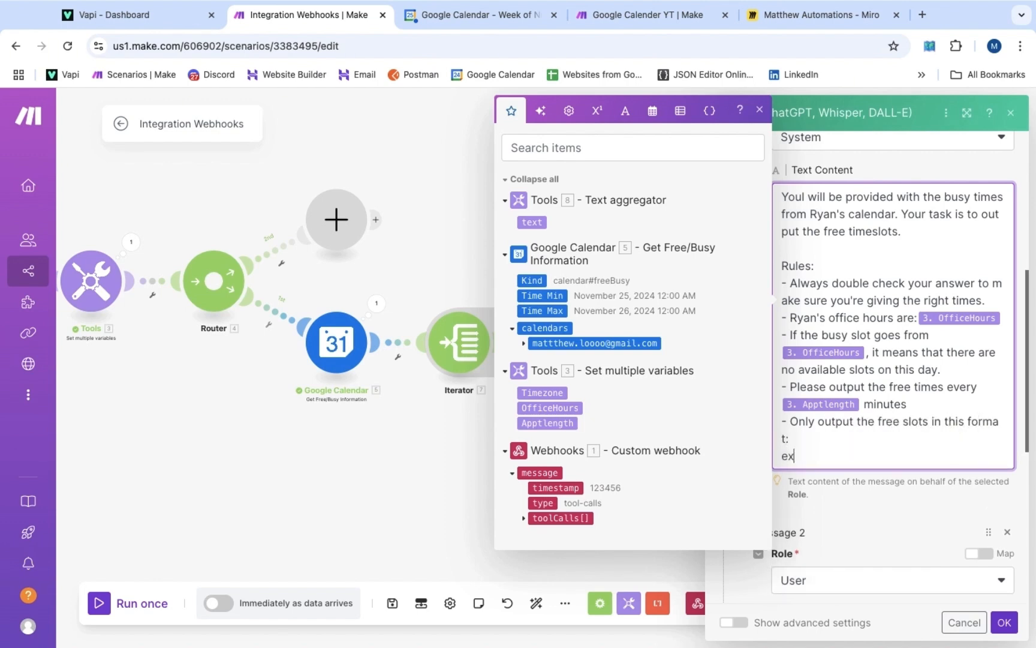
pyautogui.write(': 9am, 2pm, 4 pm')
pyautogui.press('Return')
pyautogui.write('-')
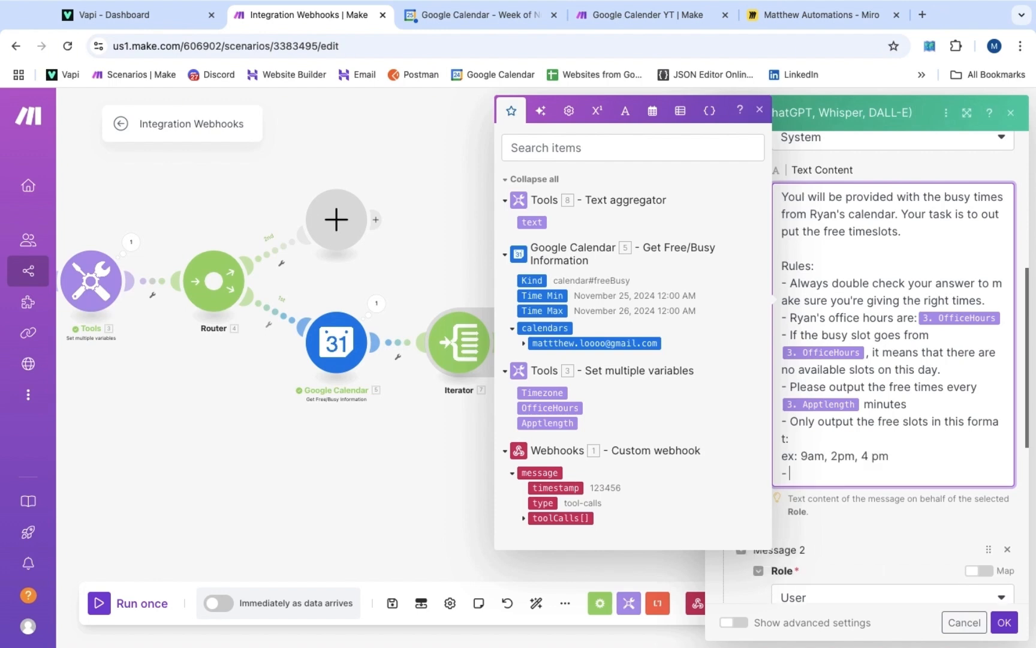
pyautogui.write(' Make sure the ou')
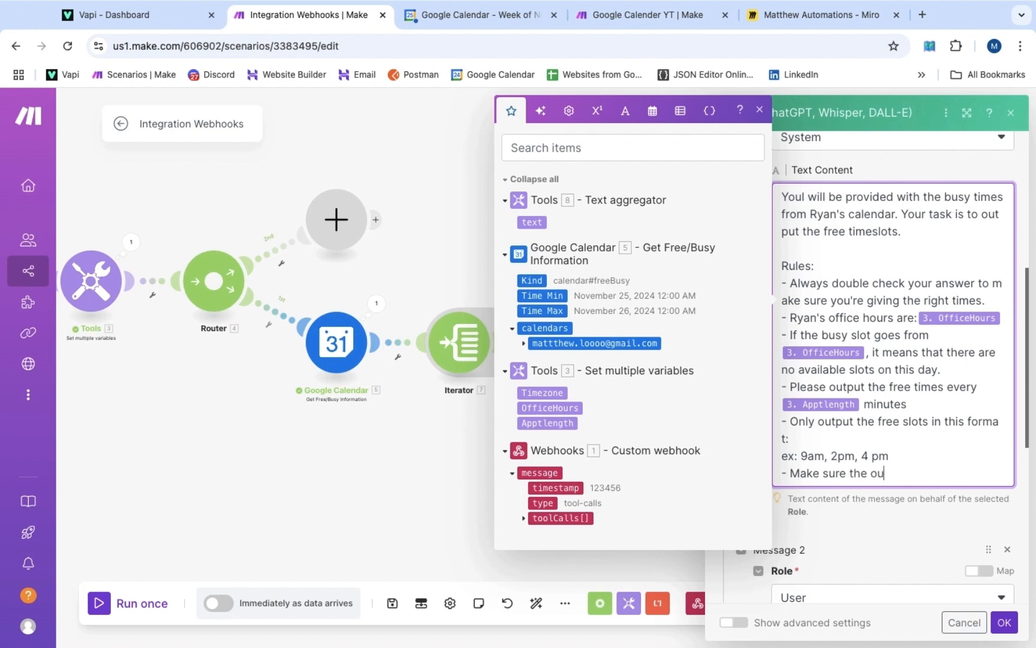
pyautogui.write('tput is in a single line only')
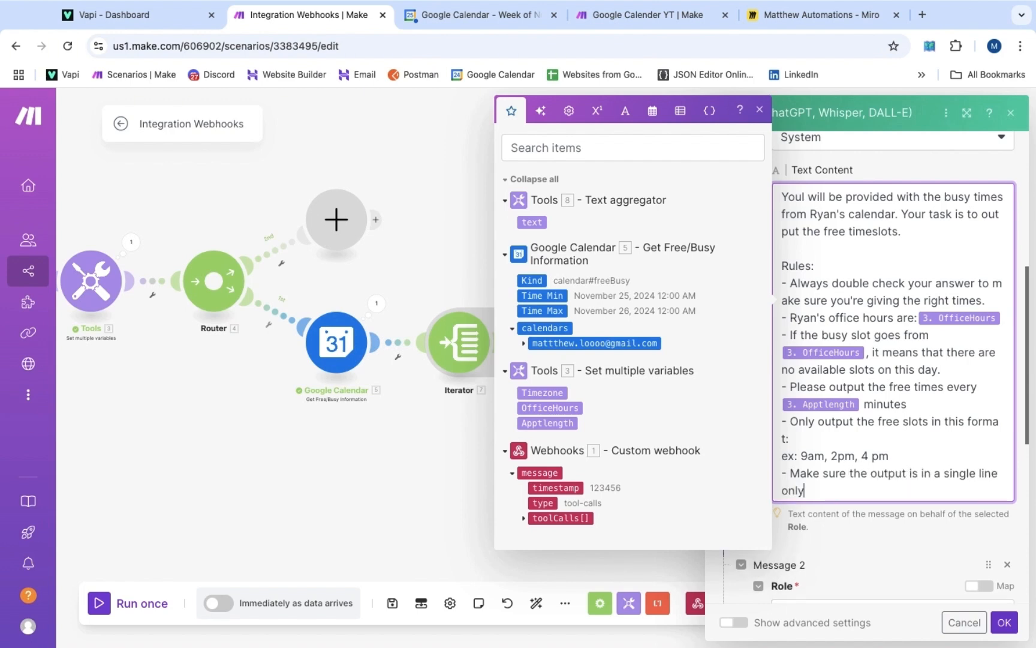
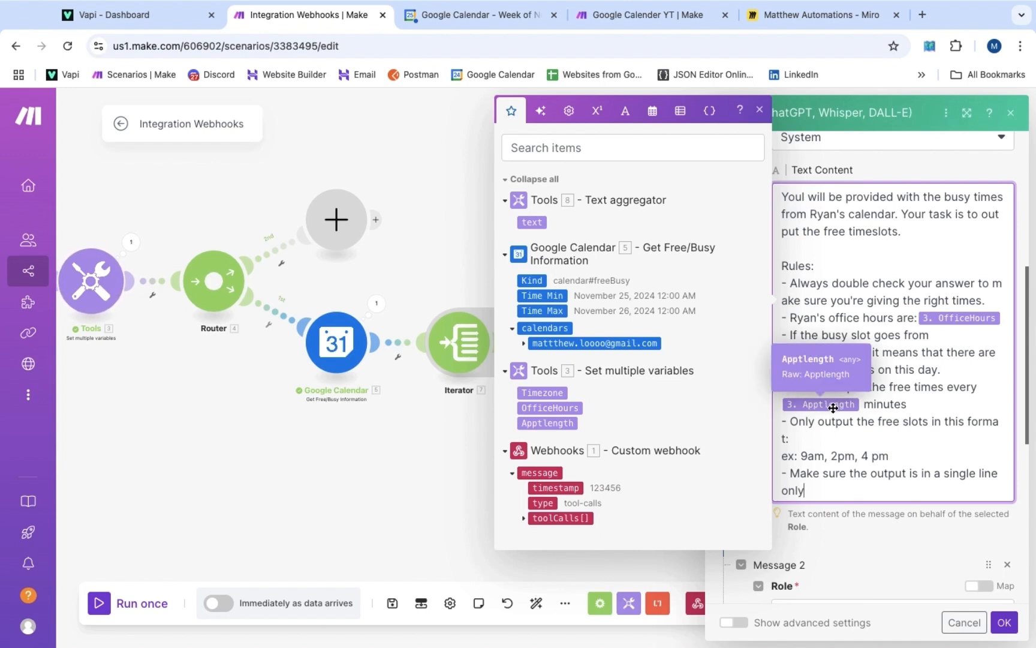
# Write the OpenAI user message: a busy-slots intro, the mapped Tools 8 text, and the start/end busy-slot note
pyautogui.scroll(-5, 794, 465)
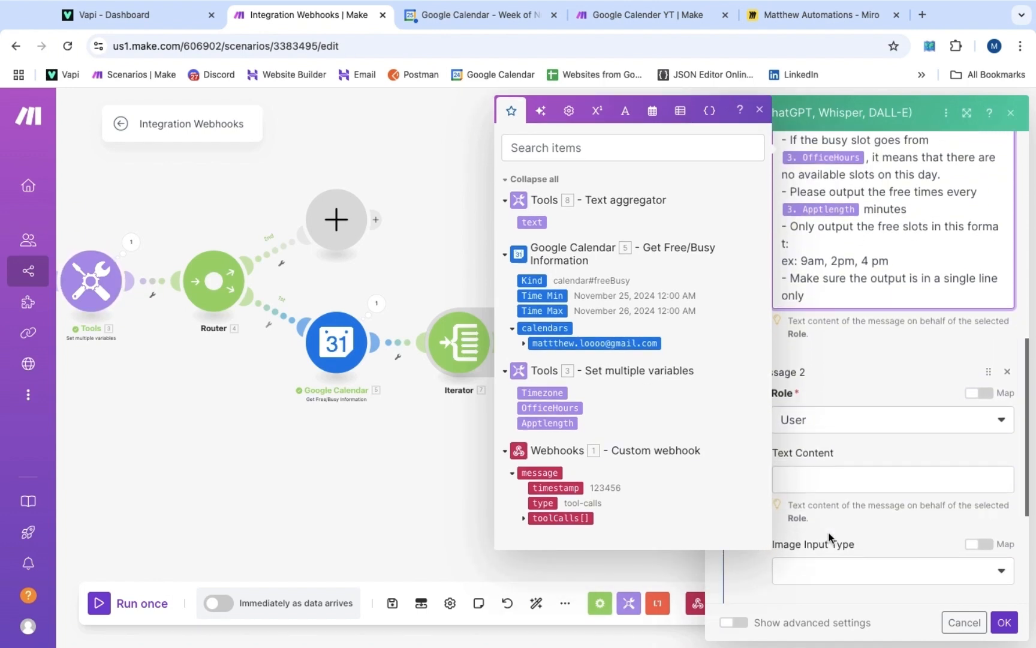
pyautogui.click(821, 354)
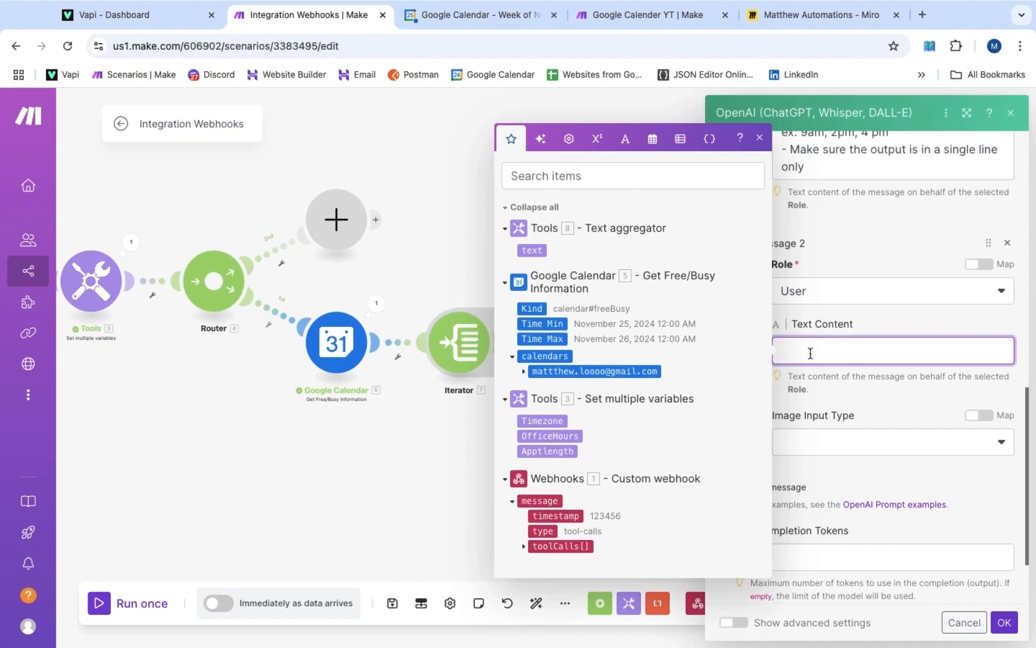
pyautogui.click(806, 355)
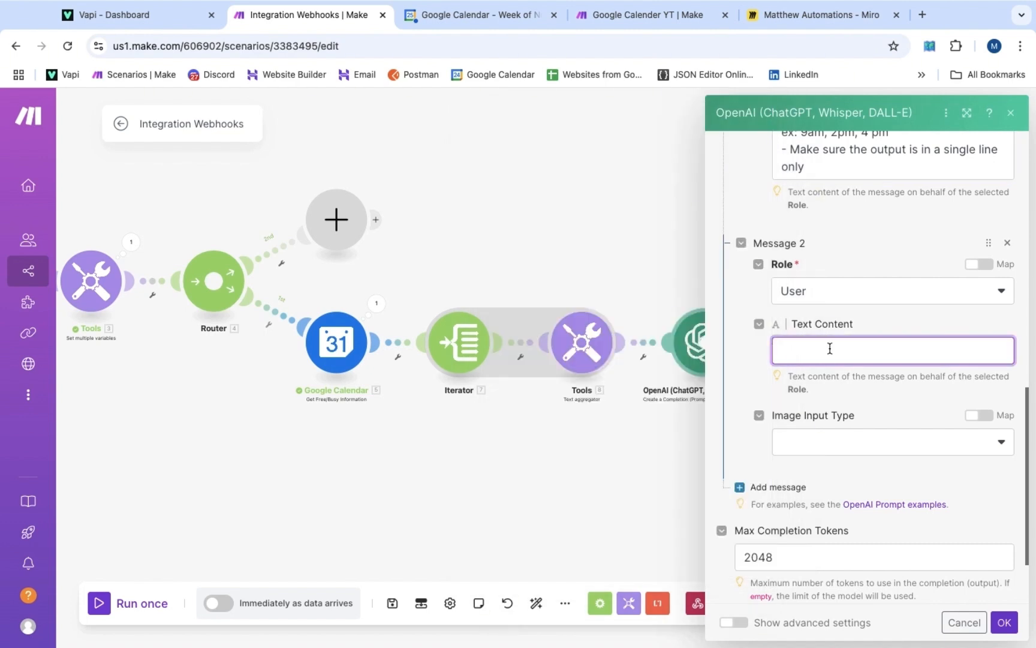
pyautogui.write('These are the busy slots fro')
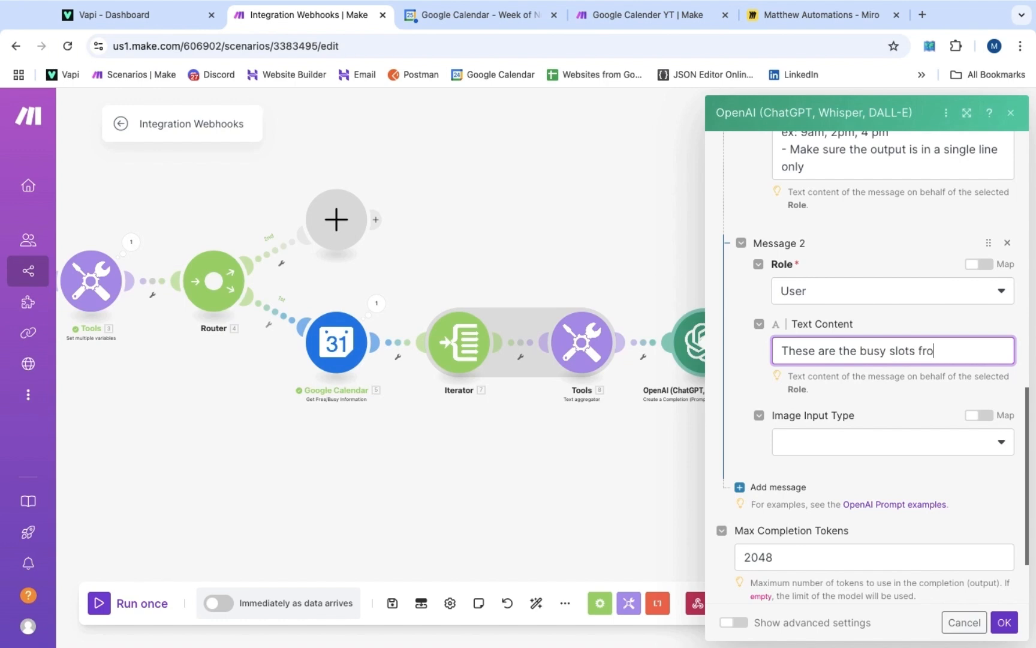
pyautogui.write("m Ryan's calendar:")
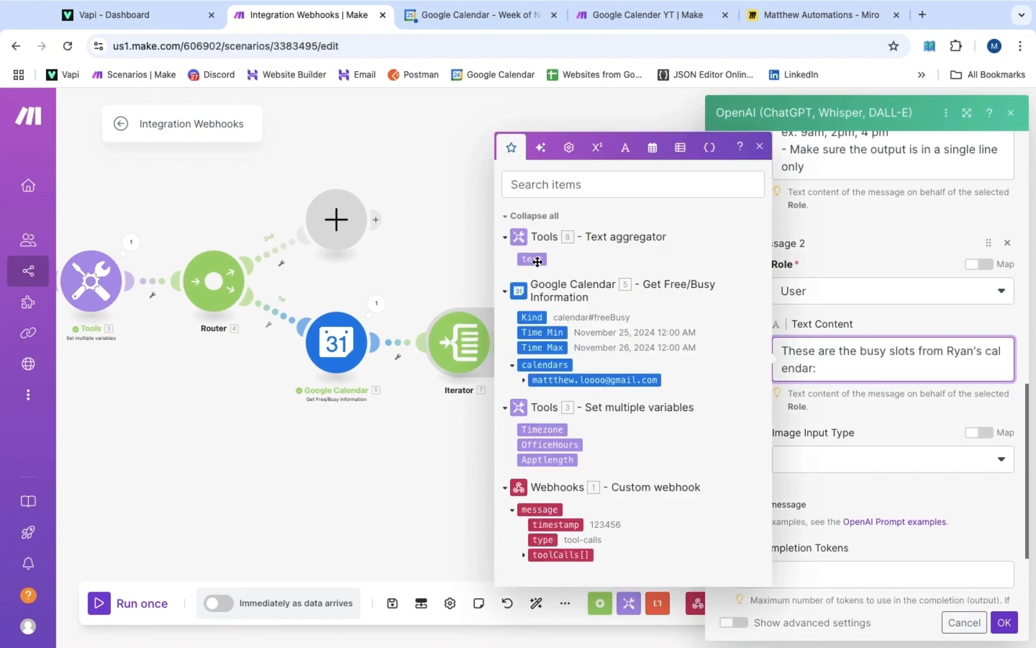
pyautogui.click(538, 261)
pyautogui.press('Return')
pyautogui.write('Each ')
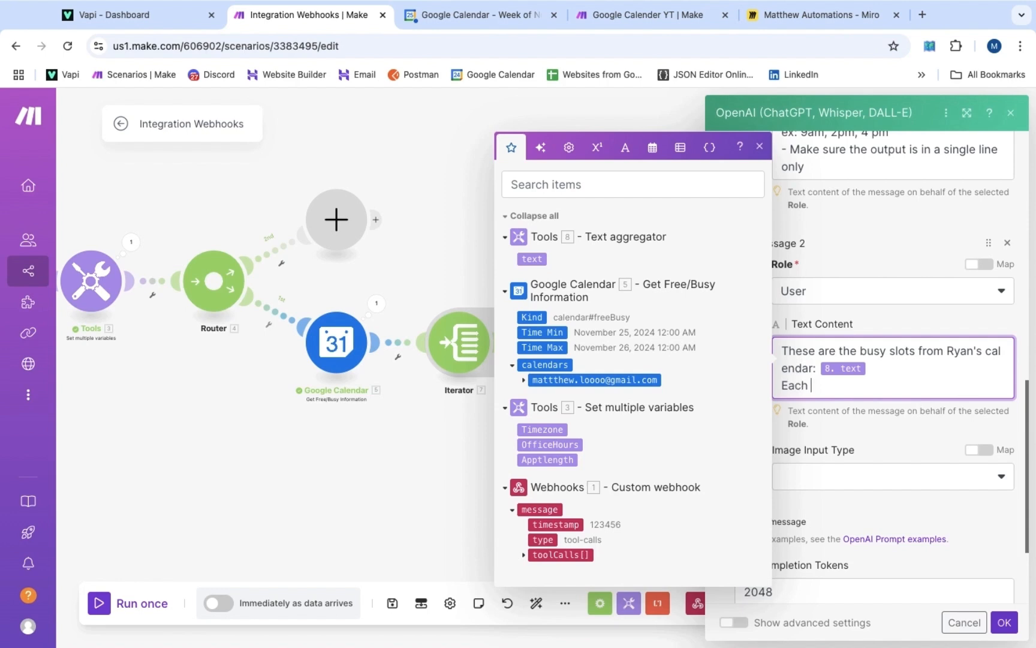
pyautogui.write('"start" and "end" pair repres')
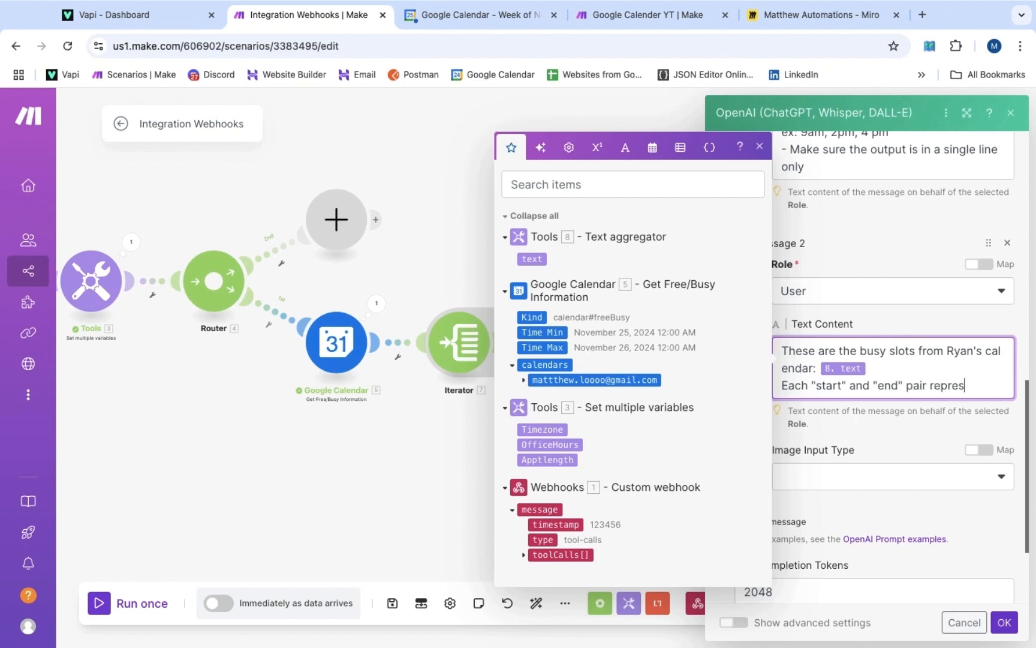
pyautogui.write('ents a b')
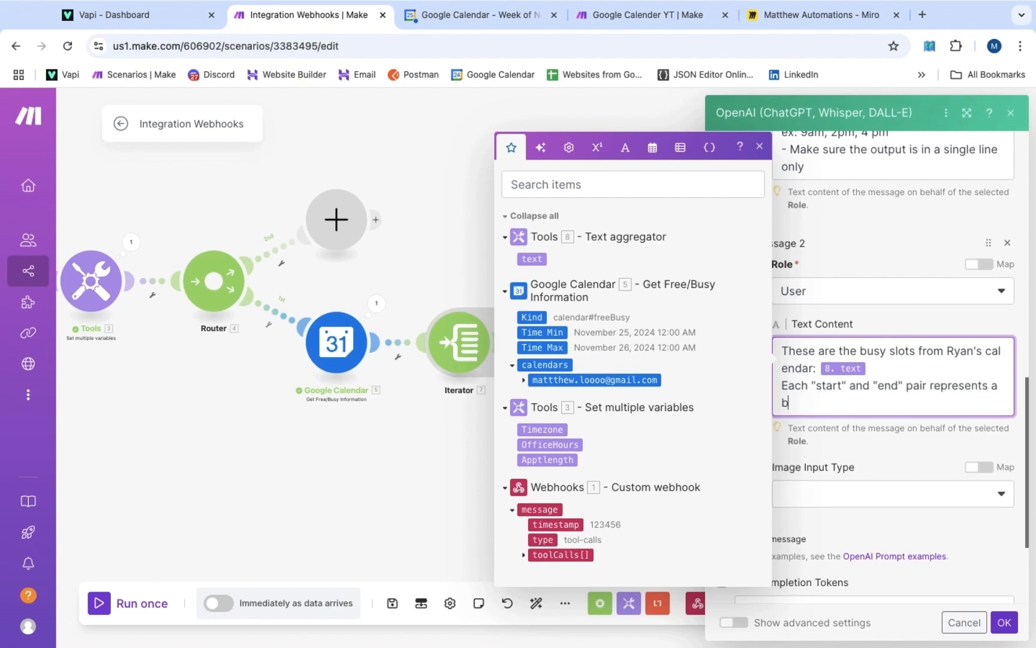
pyautogui.write('usy slot.')
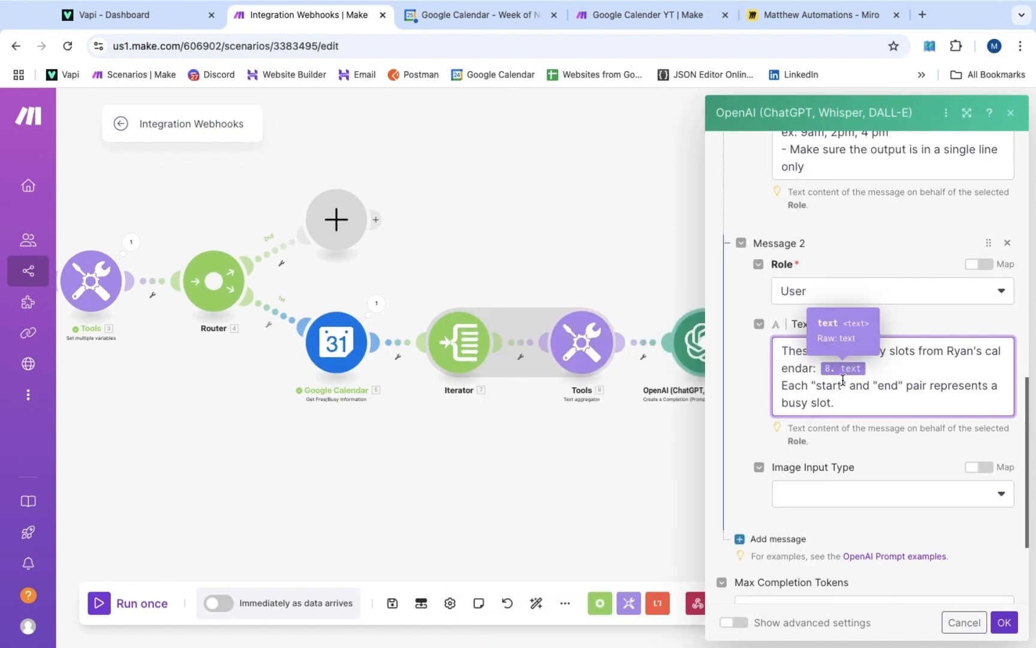
pyautogui.scroll(6, 853, 370)
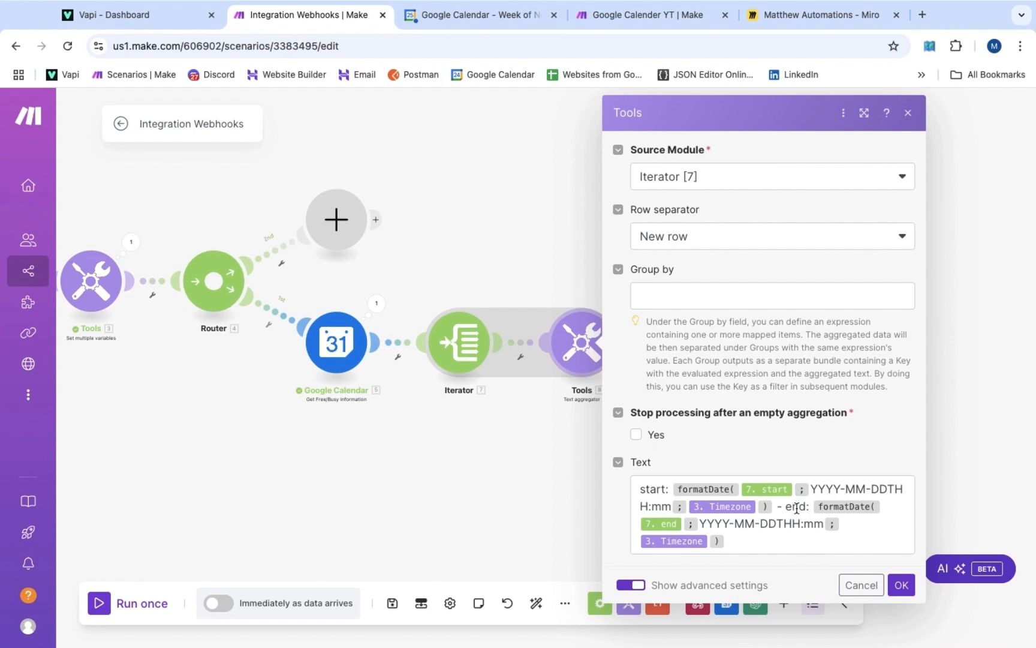
# Change the OpenAI module's Max Completion Tokens from 2048 to 200 and save
pyautogui.click(548, 252)
pyautogui.click(748, 377)
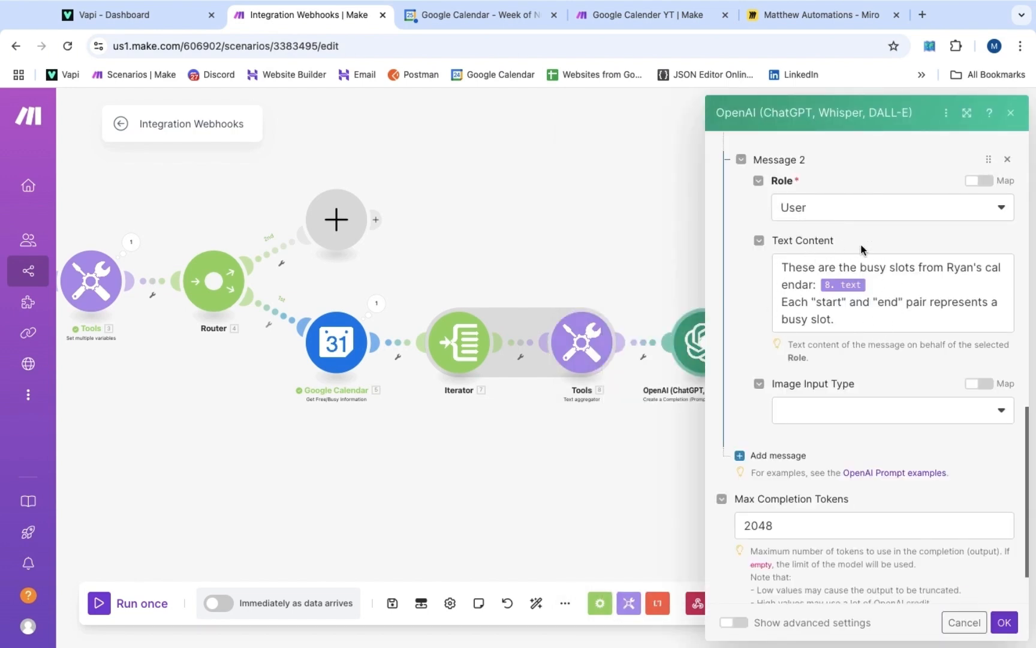
pyautogui.scroll(7, 869, 324)
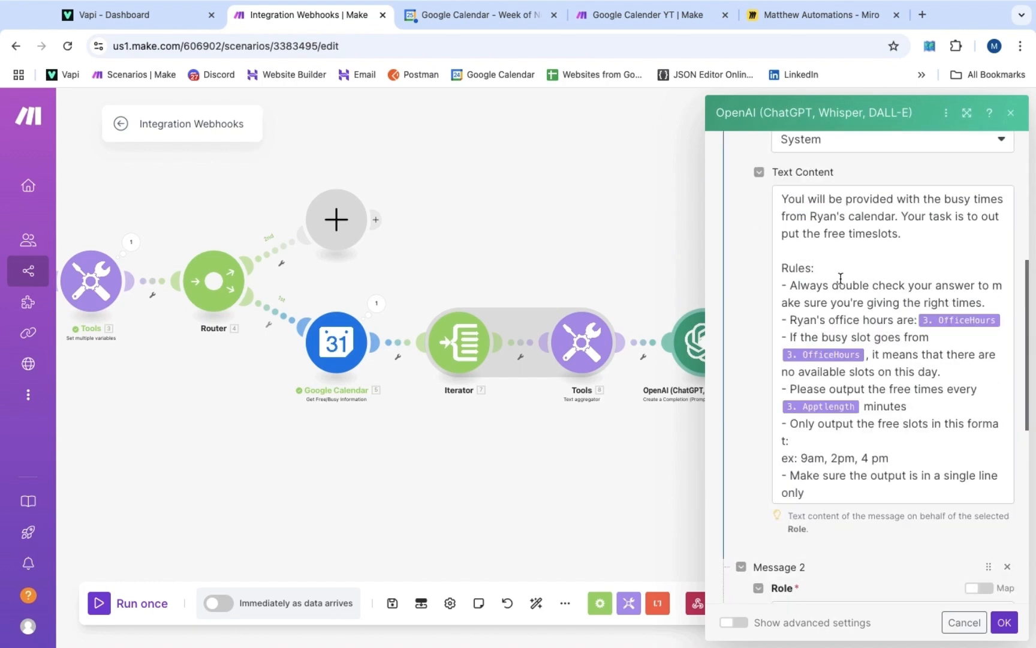
pyautogui.scroll(-1, 871, 337)
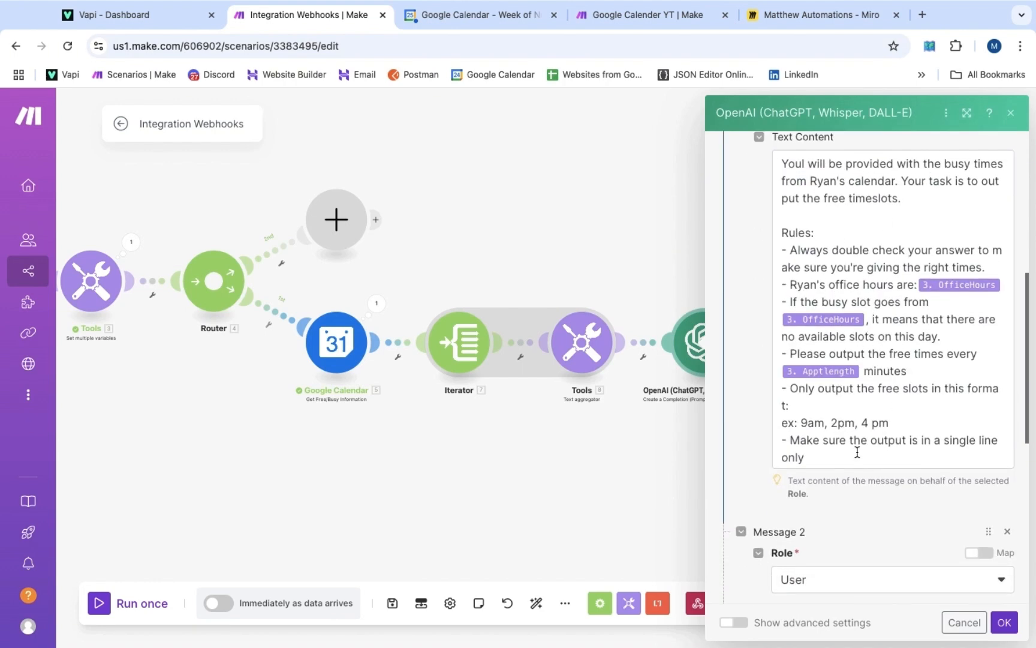
pyautogui.scroll(-12, 854, 375)
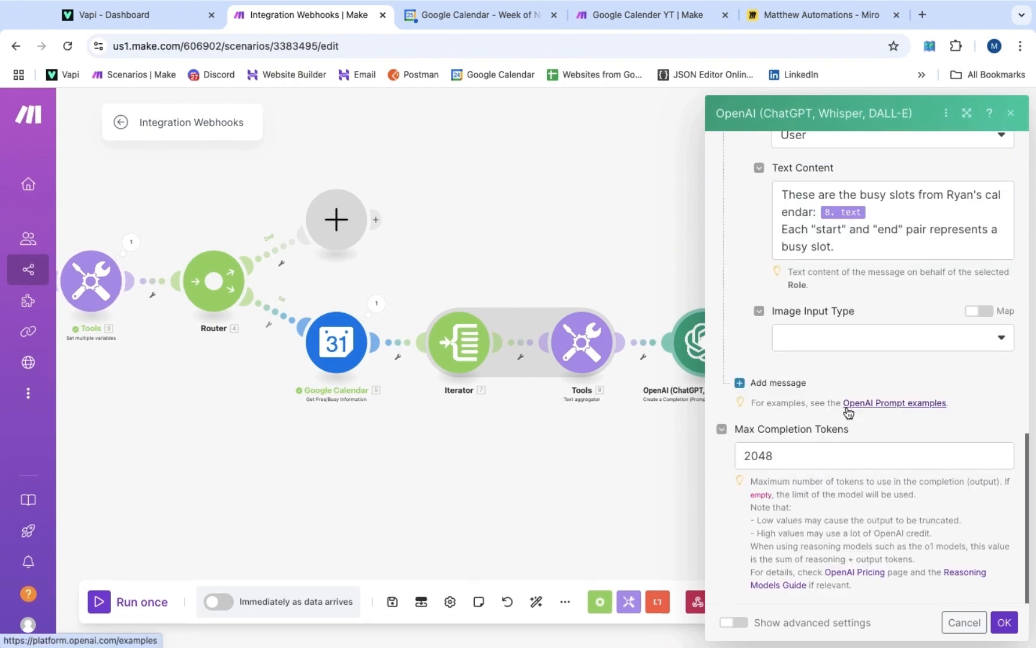
pyautogui.click(803, 459)
pyautogui.press('super+a')
pyautogui.write('2')
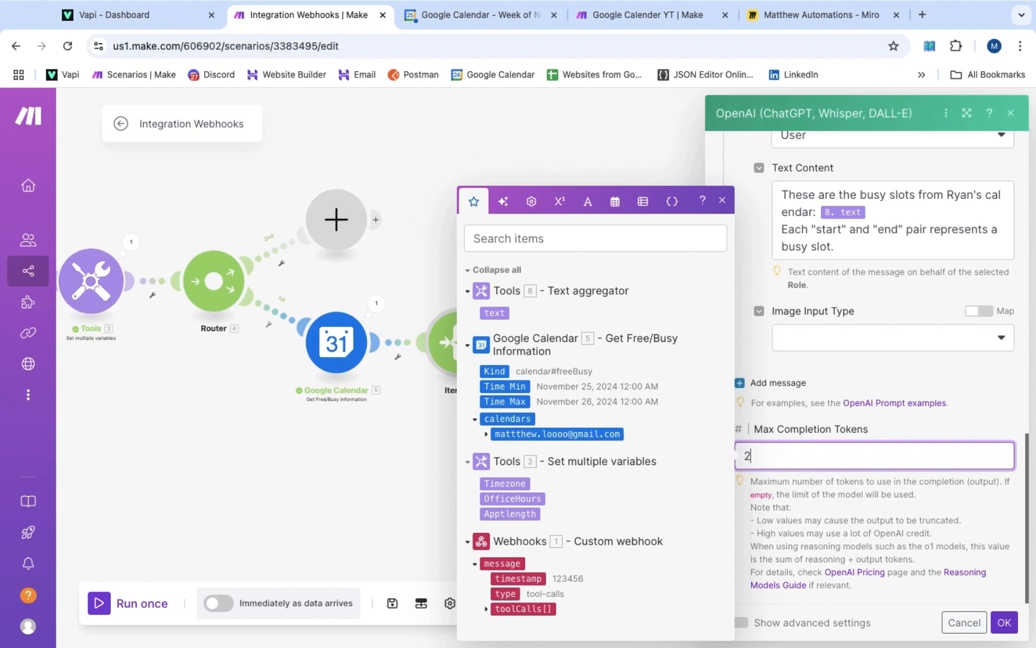
pyautogui.write('00')
pyautogui.click(1004, 622)
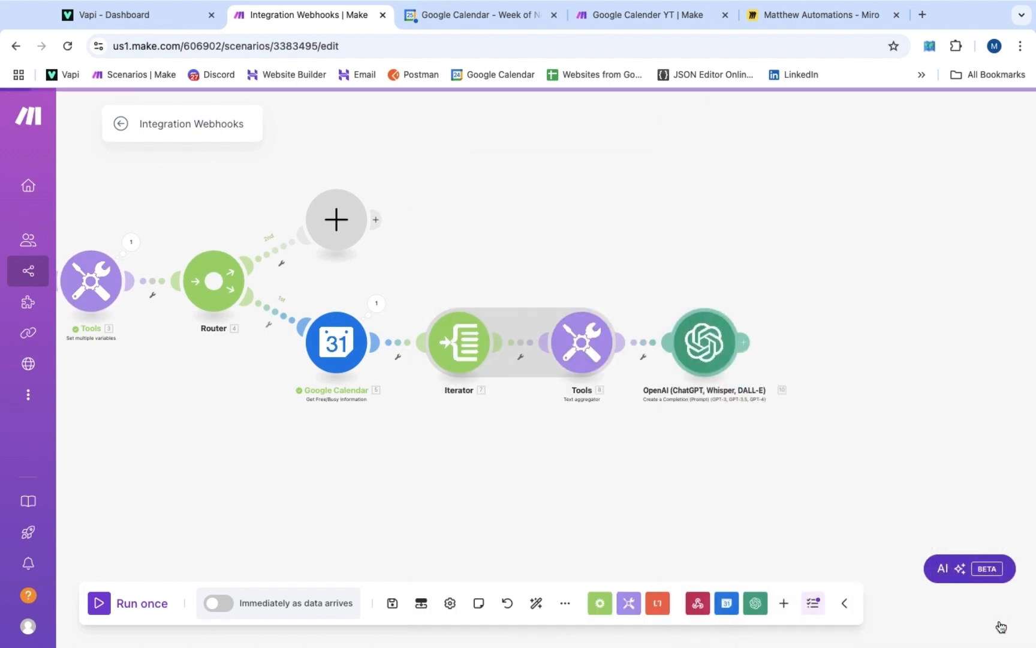
# Add a Webhooks 'Webhook response' module after OpenAI, keeping status 200
pyautogui.click(744, 342)
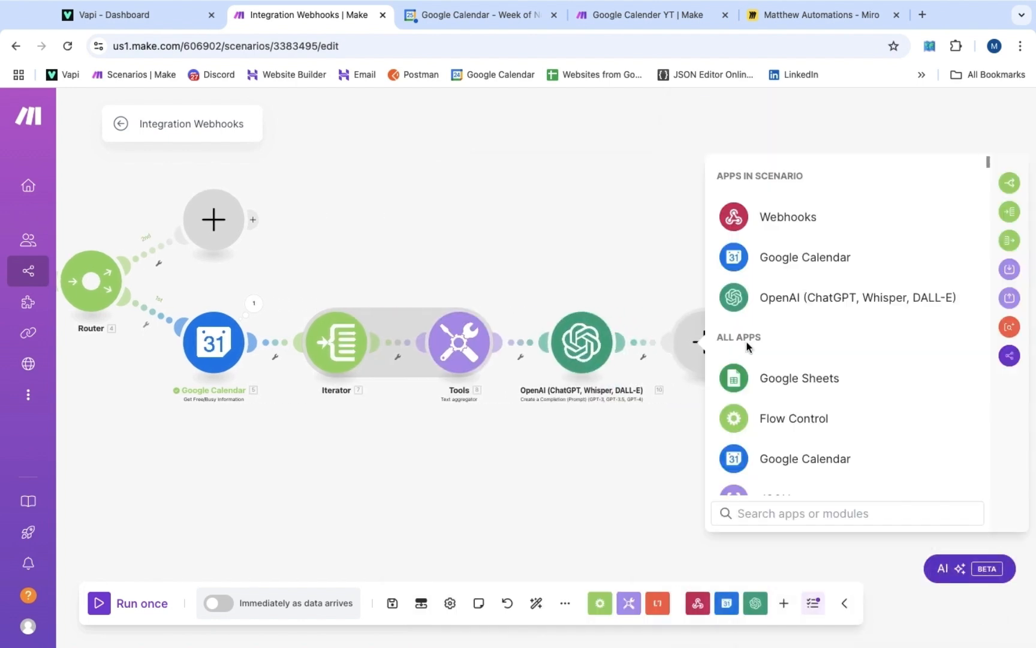
pyautogui.click(796, 219)
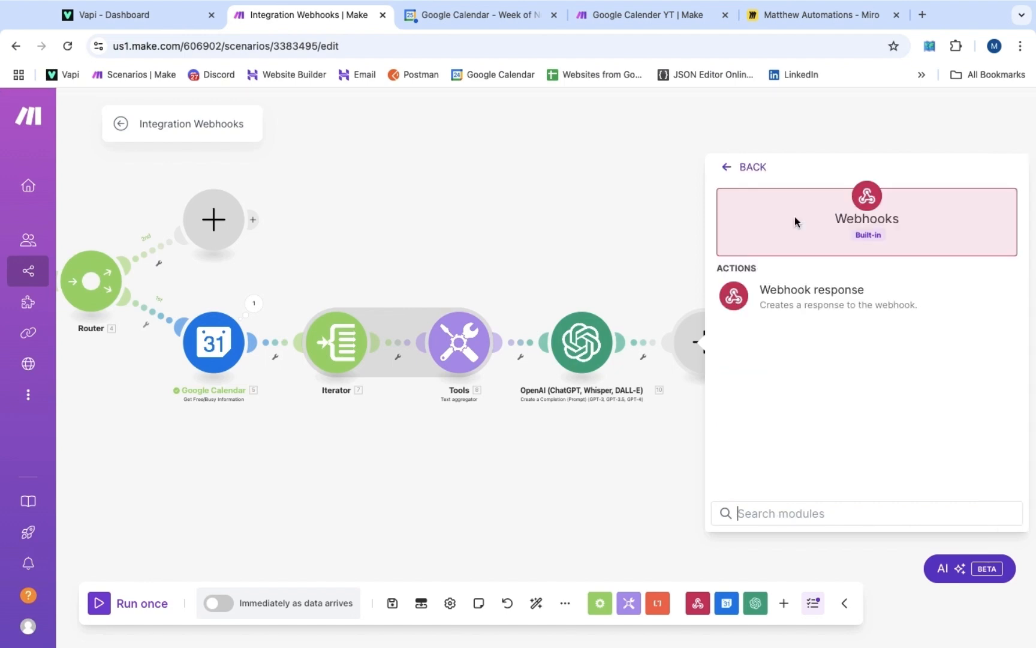
pyautogui.click(798, 300)
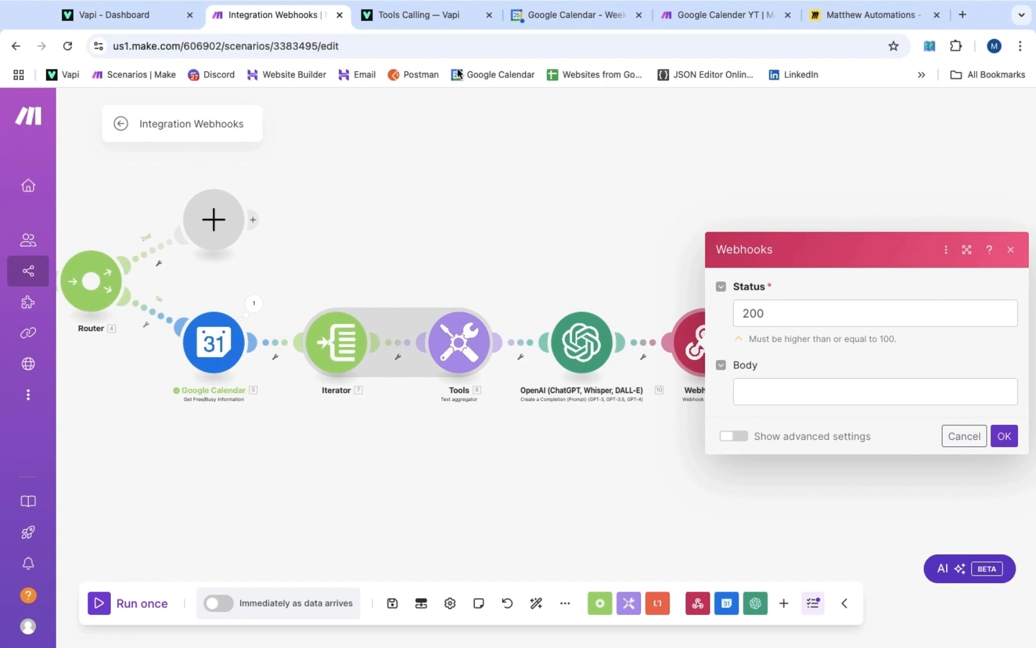
# Copy the Server Response Format JSON example from Vapi's Tools Calling docs
pyautogui.click(434, 20)
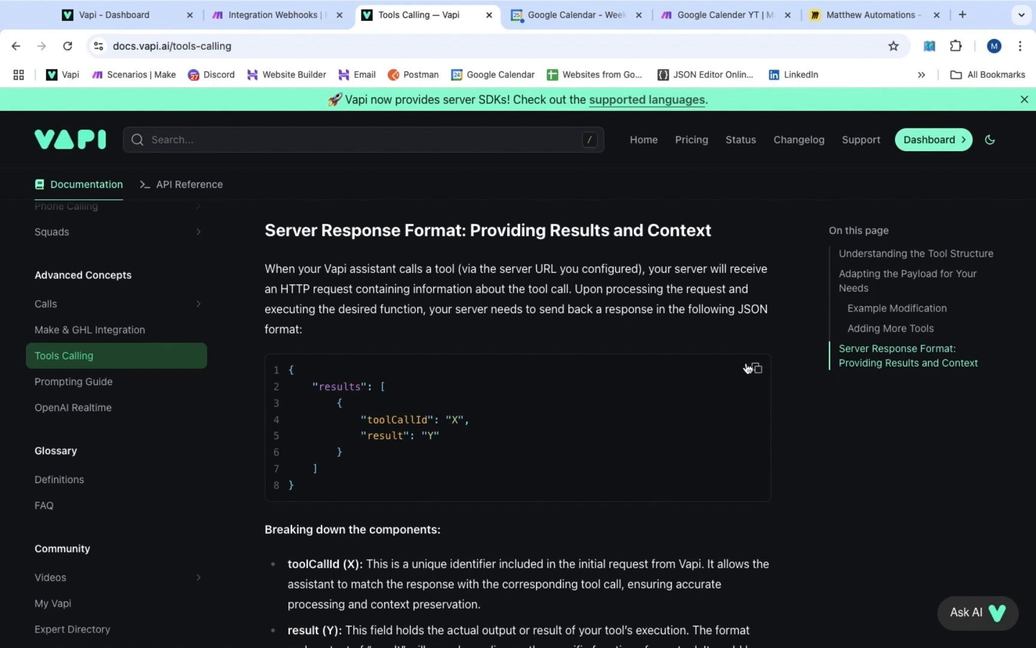
pyautogui.click(756, 369)
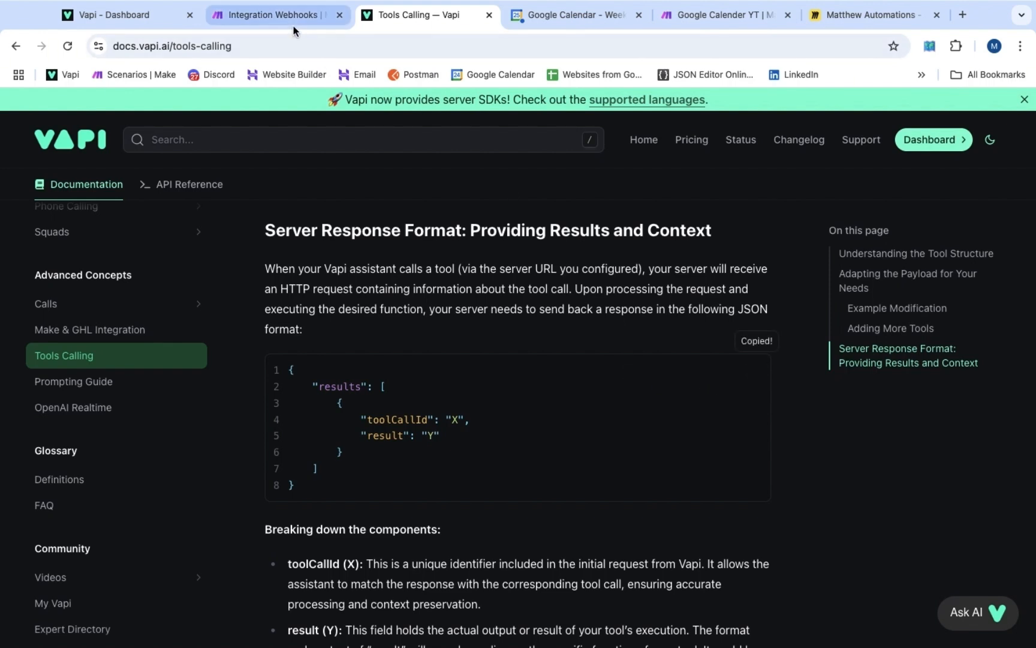
pyautogui.click(293, 26)
# Paste the response JSON into Body and map toolCallId to message.toolCalls[]: id
pyautogui.click(757, 390)
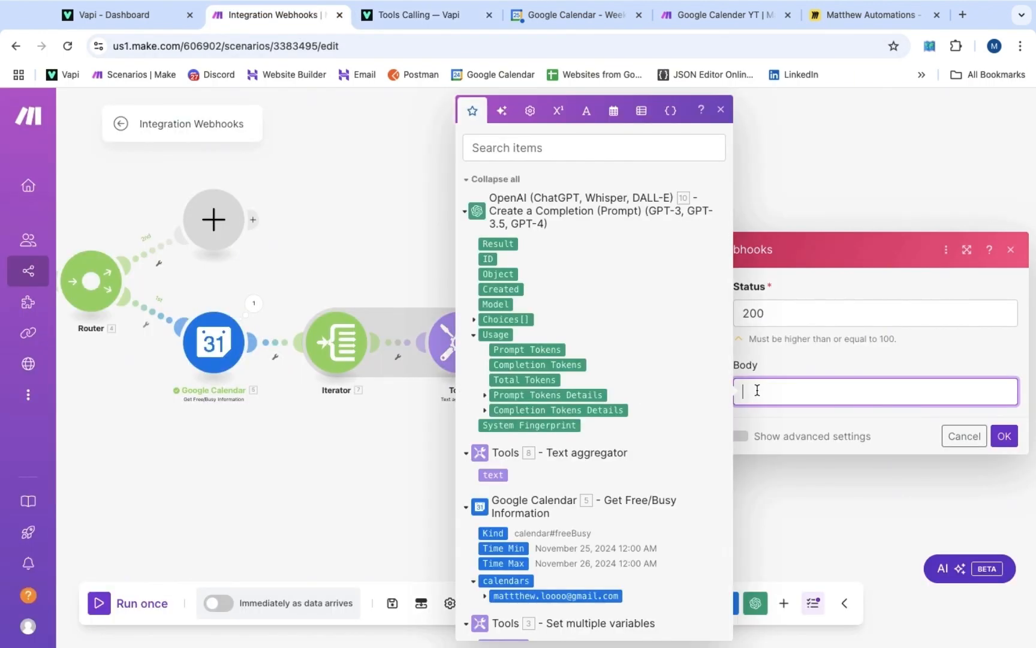
pyautogui.hotkey('ctrl', 'v')
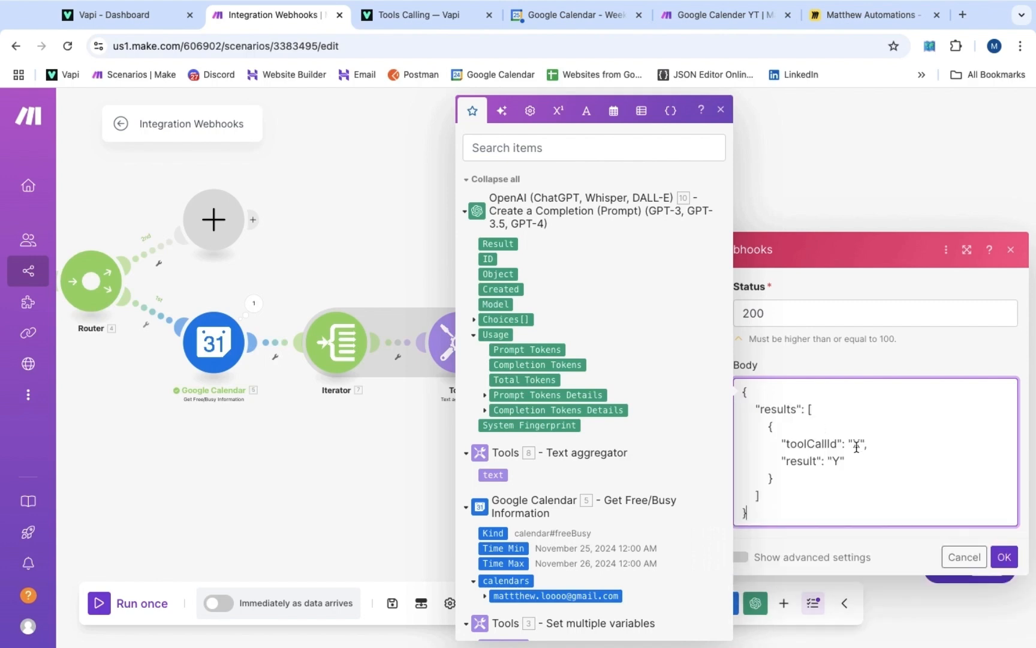
pyautogui.write(',')
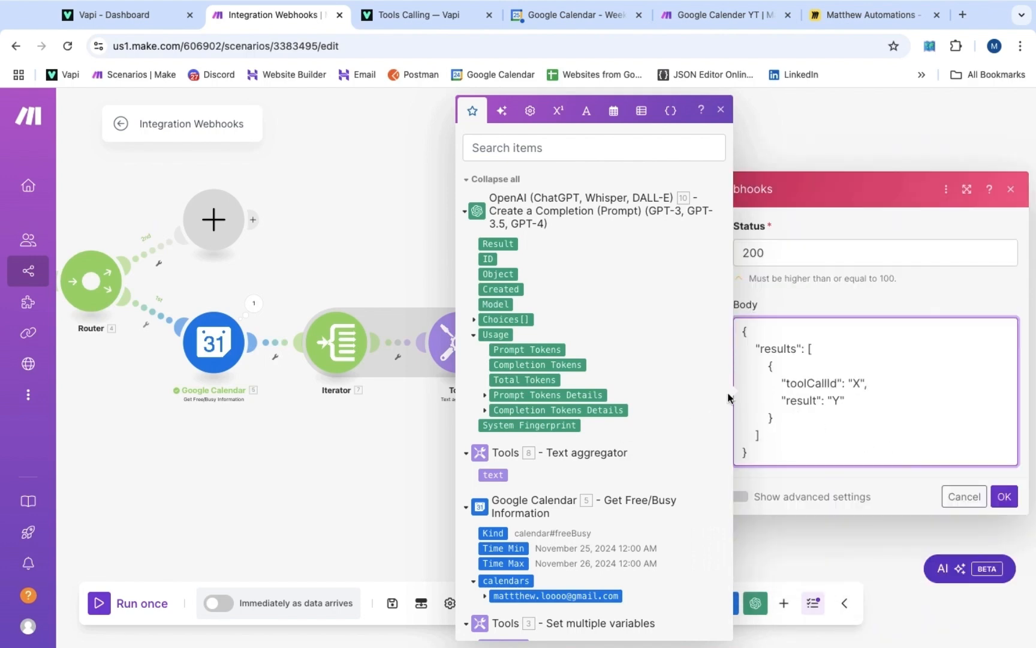
pyautogui.scroll(-5, 501, 592)
pyautogui.press('BackSpace')
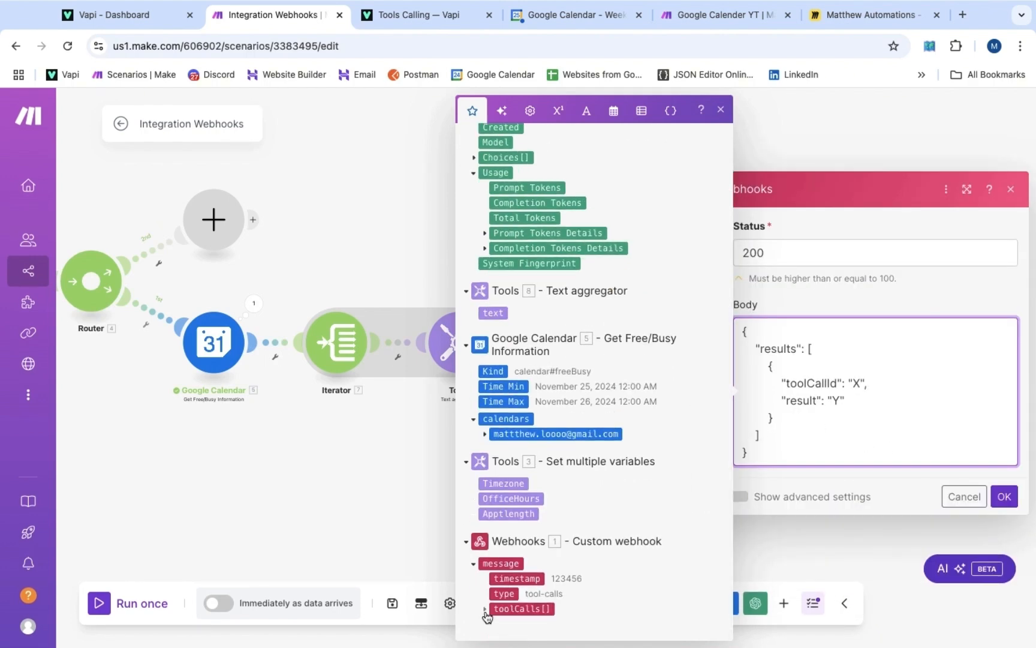
pyautogui.click(484, 608)
pyautogui.scroll(-2, 498, 603)
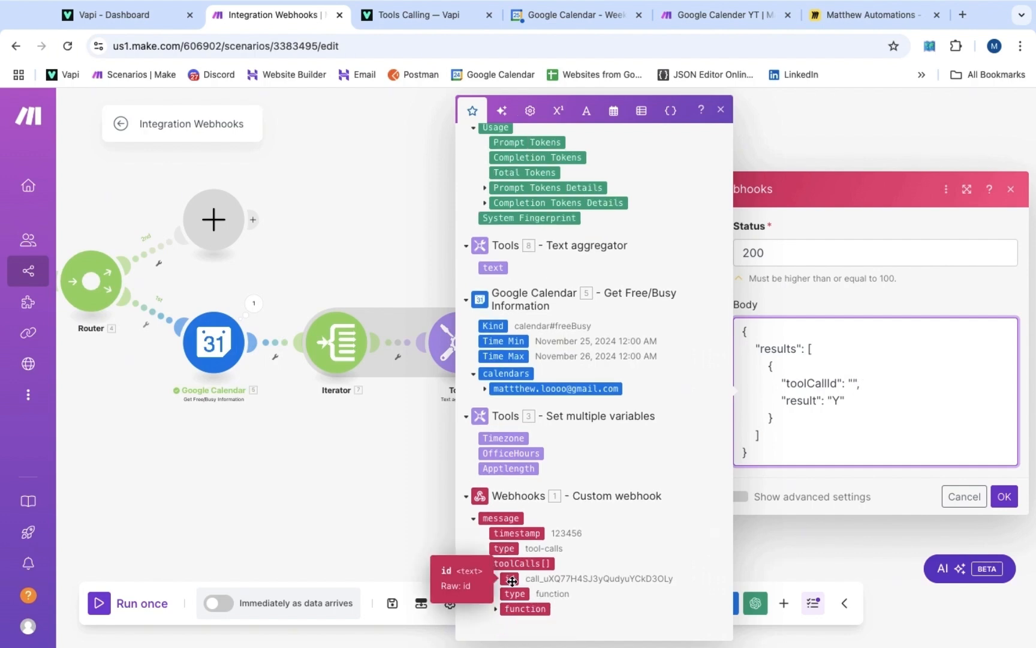
pyautogui.click(511, 581)
# Map result to the OpenAI 10. Result value and save the webhook response
pyautogui.click(854, 416)
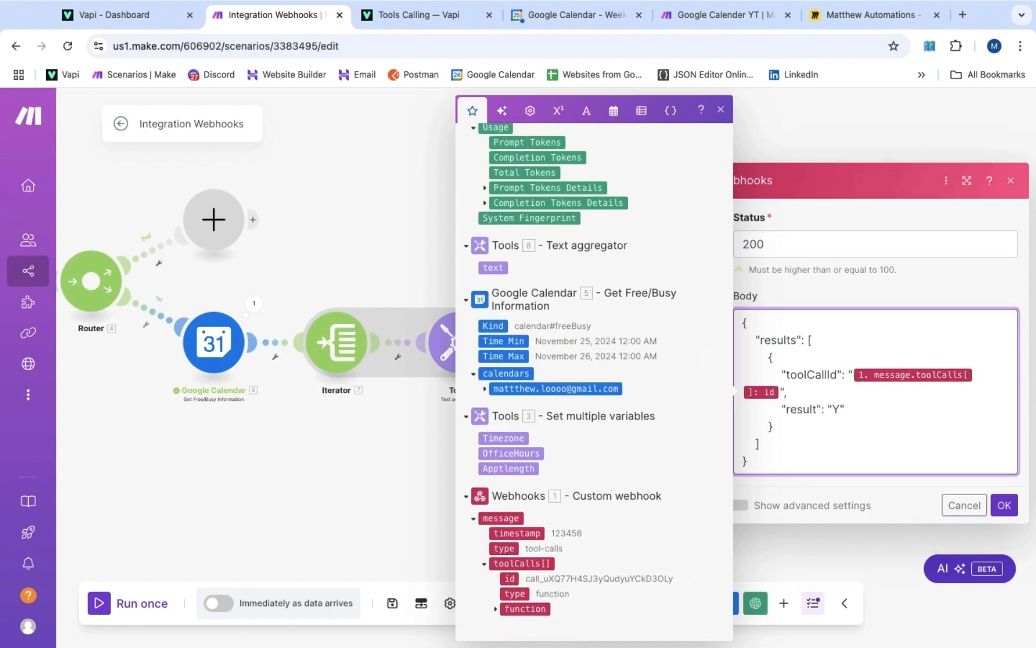
pyautogui.scroll(5, 634, 267)
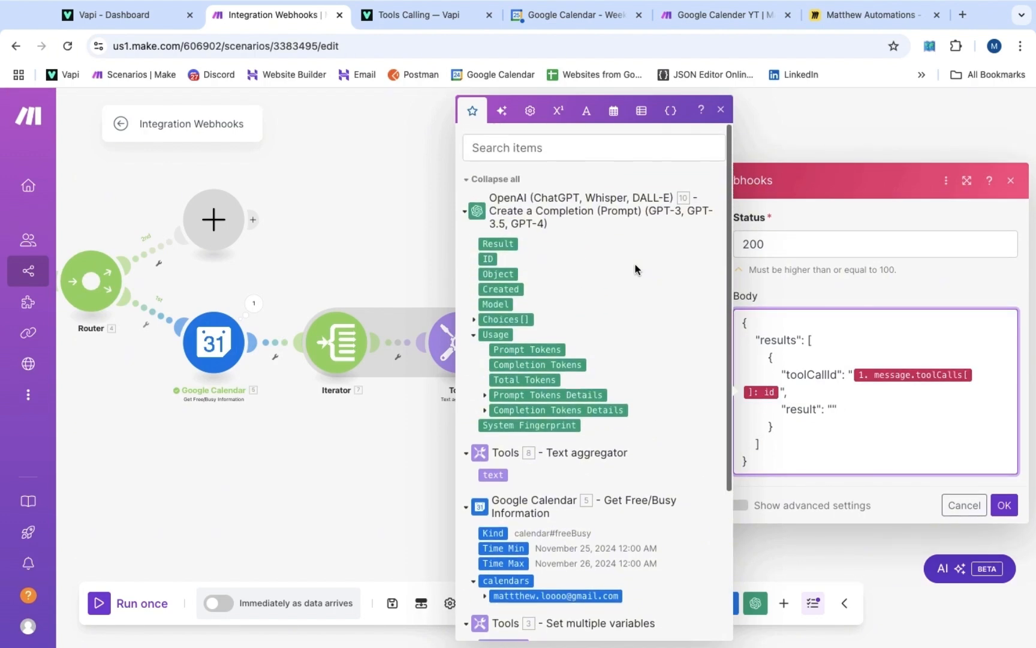
pyautogui.click(500, 244)
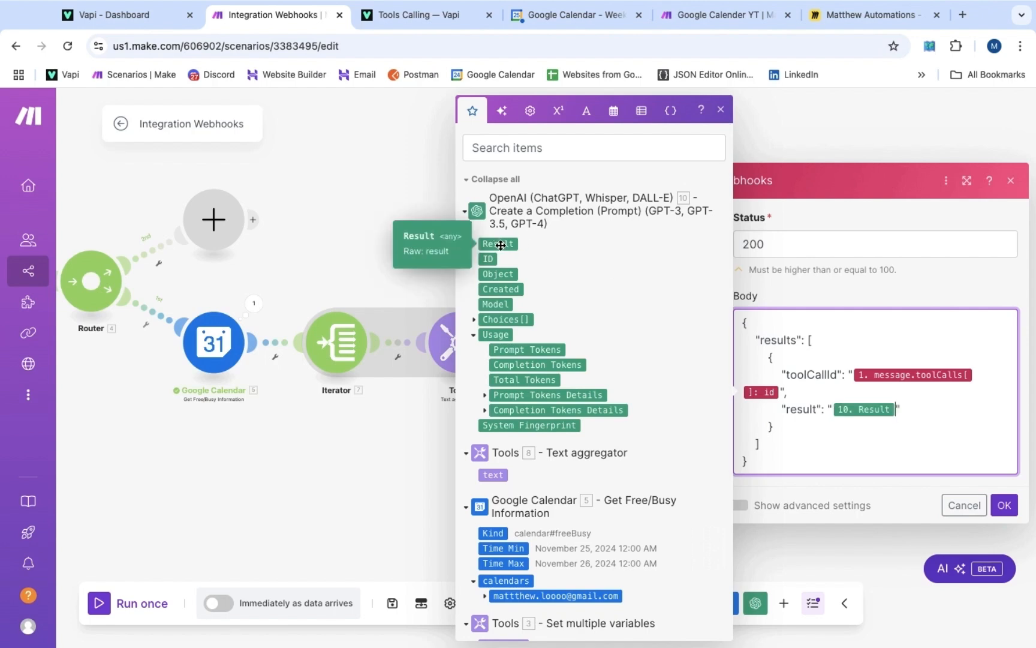
pyautogui.click(1005, 508)
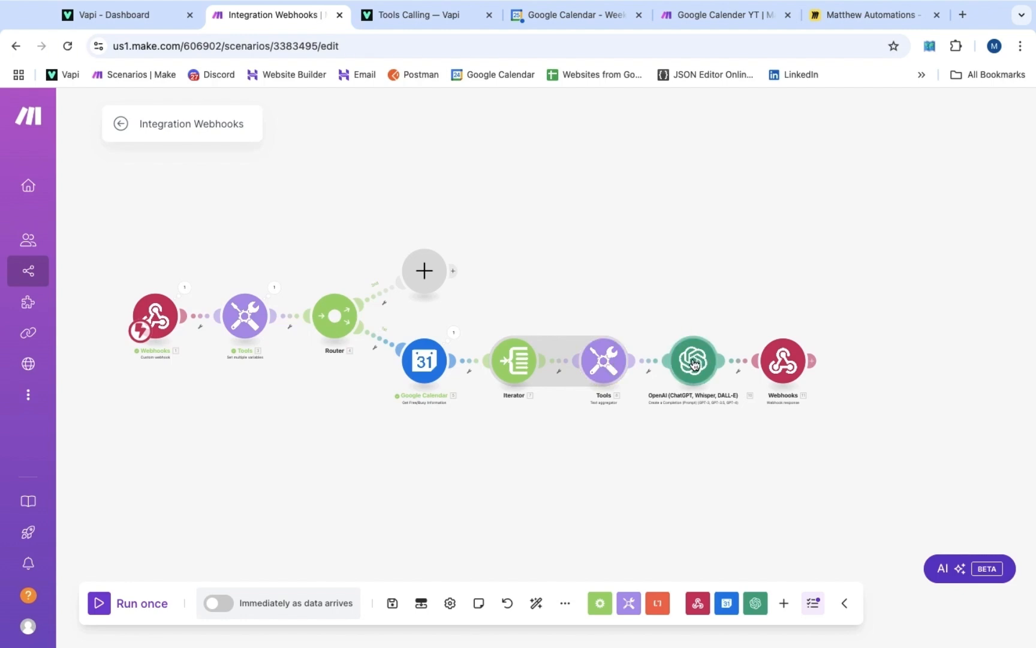
pyautogui.scroll(5, 780, 366)
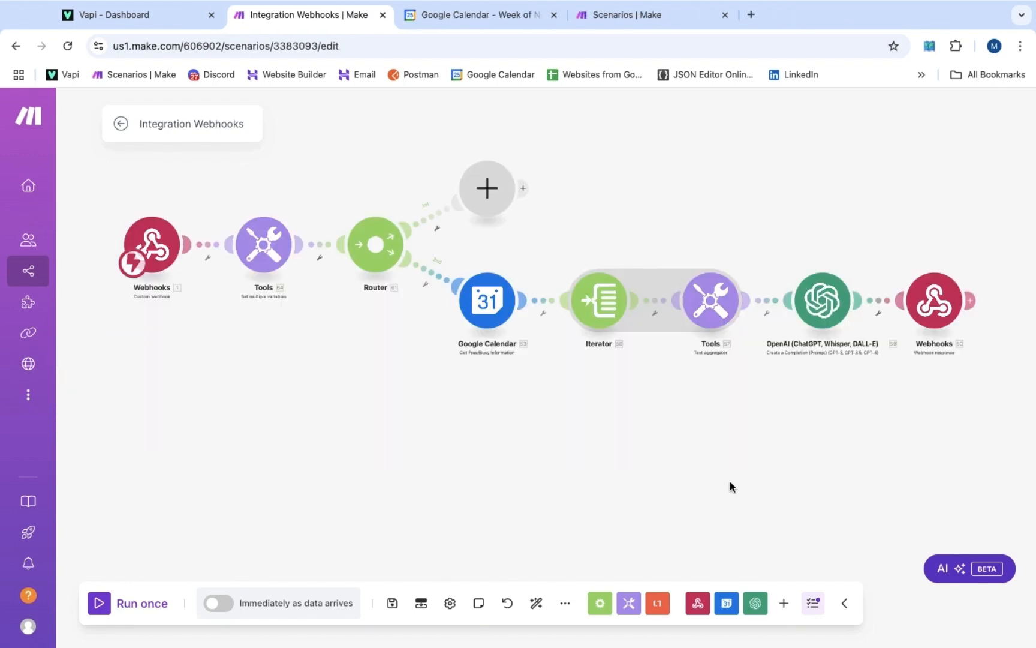
# Add a Google Calendar Create an Event module on the router's first branch, using the primary calendar with an attendee
pyautogui.click(491, 192)
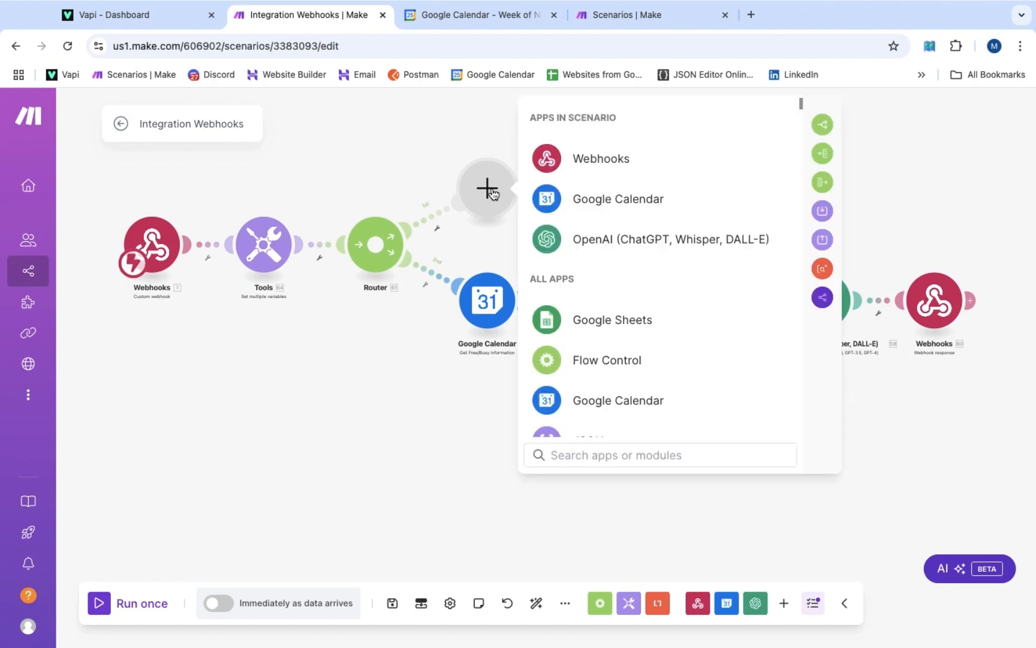
pyautogui.click(580, 211)
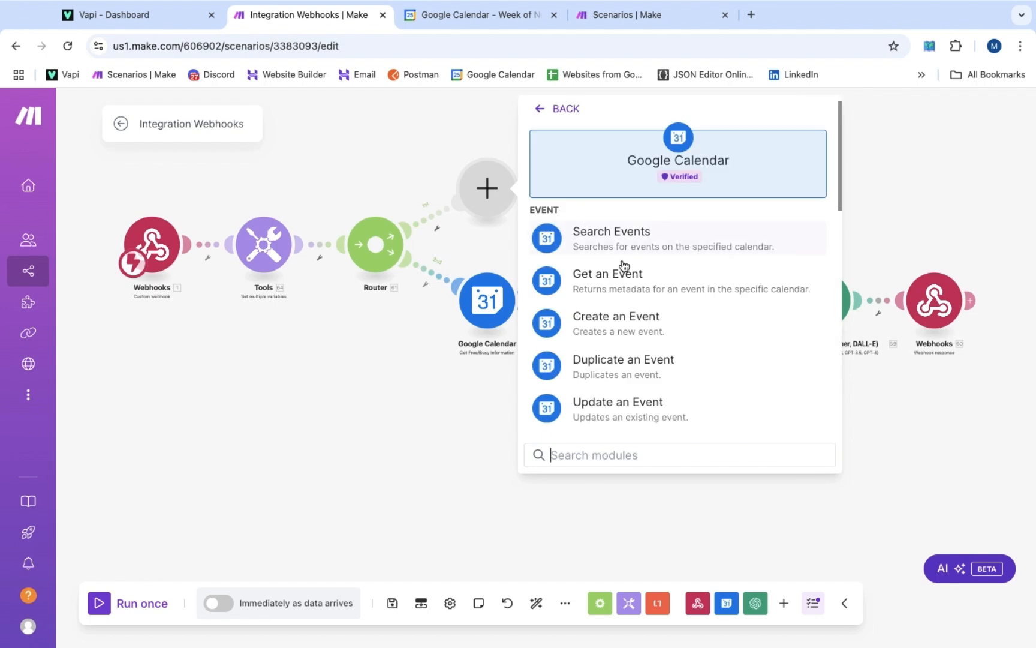
pyautogui.click(618, 326)
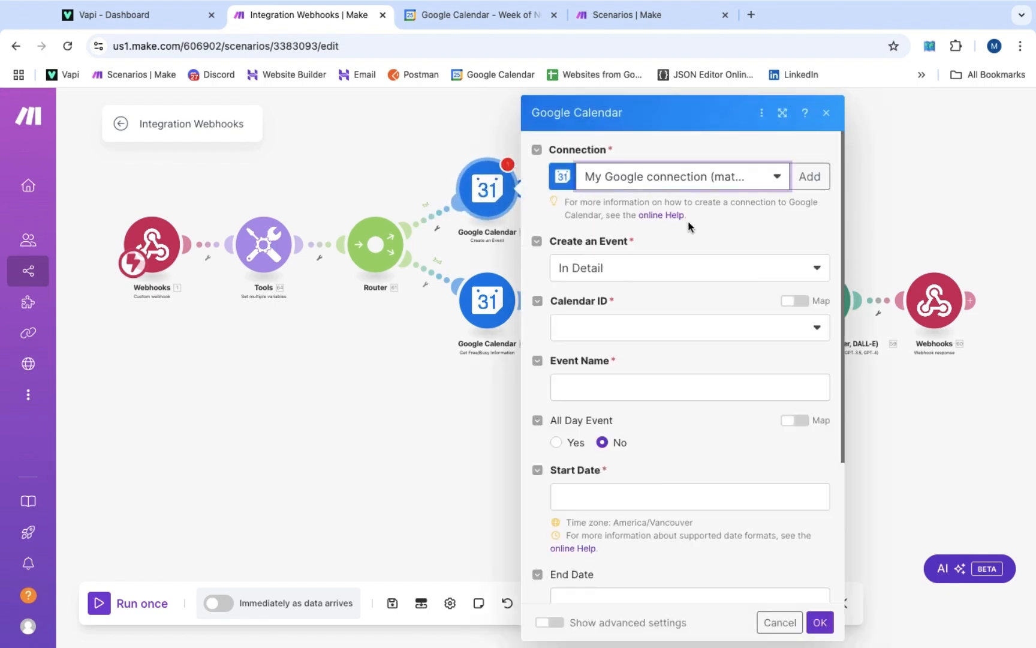
pyautogui.click(622, 333)
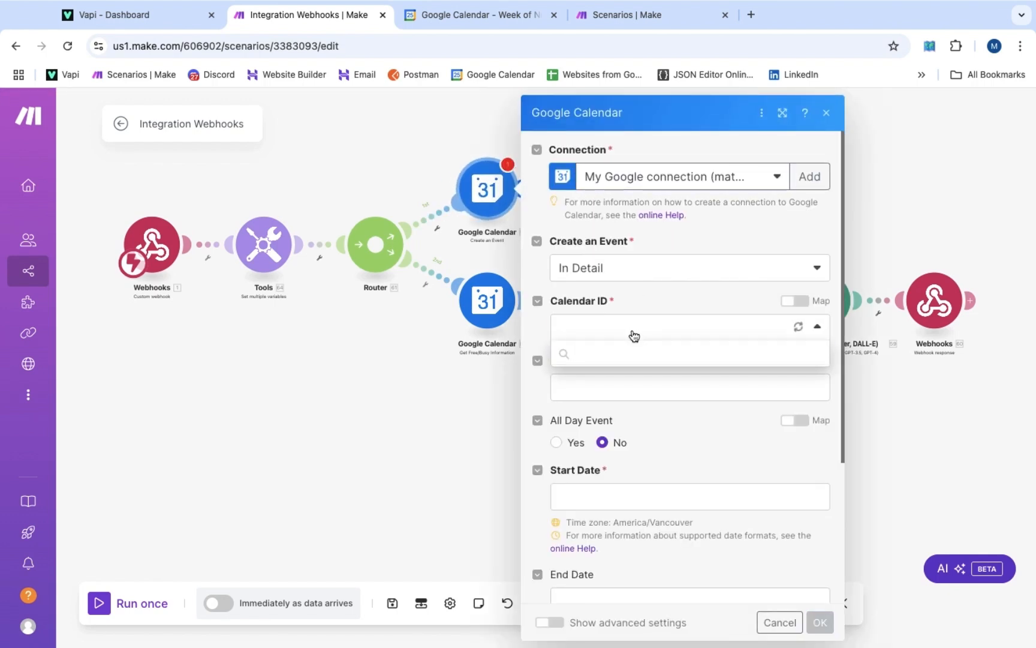
pyautogui.click(631, 375)
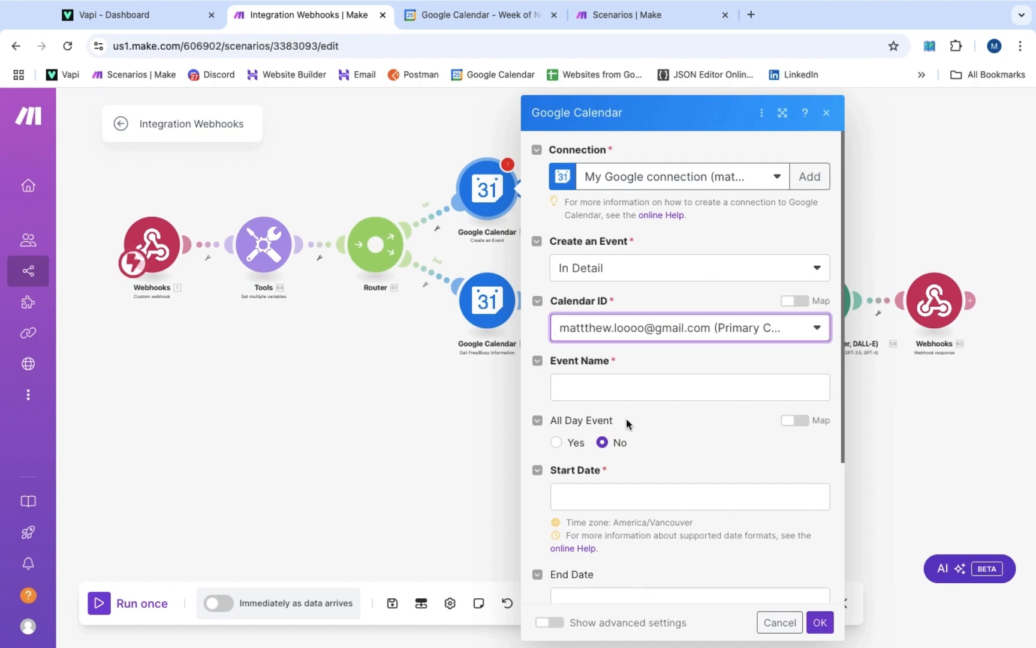
pyautogui.scroll(-2, 629, 419)
pyautogui.scroll(-2, 627, 419)
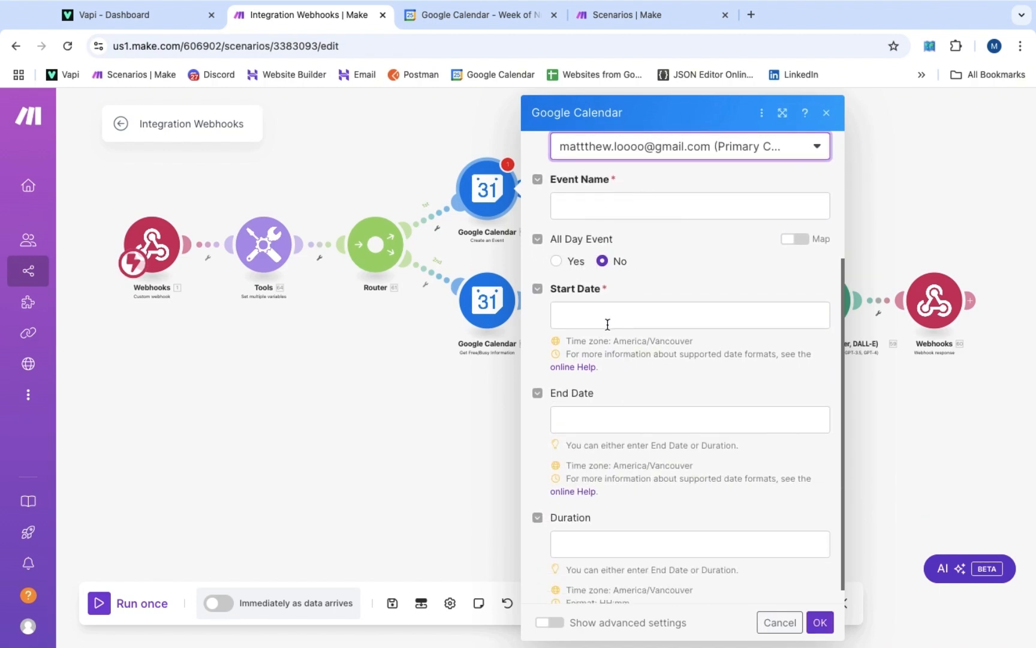
pyautogui.scroll(-10, 599, 324)
pyautogui.click(581, 419)
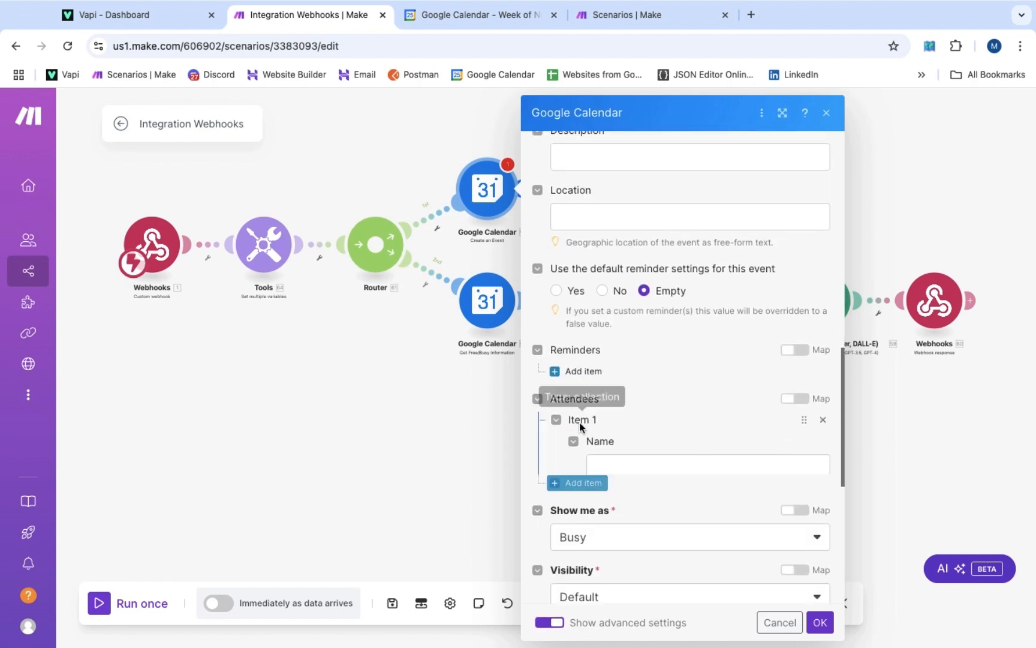
pyautogui.scroll(-1, 585, 433)
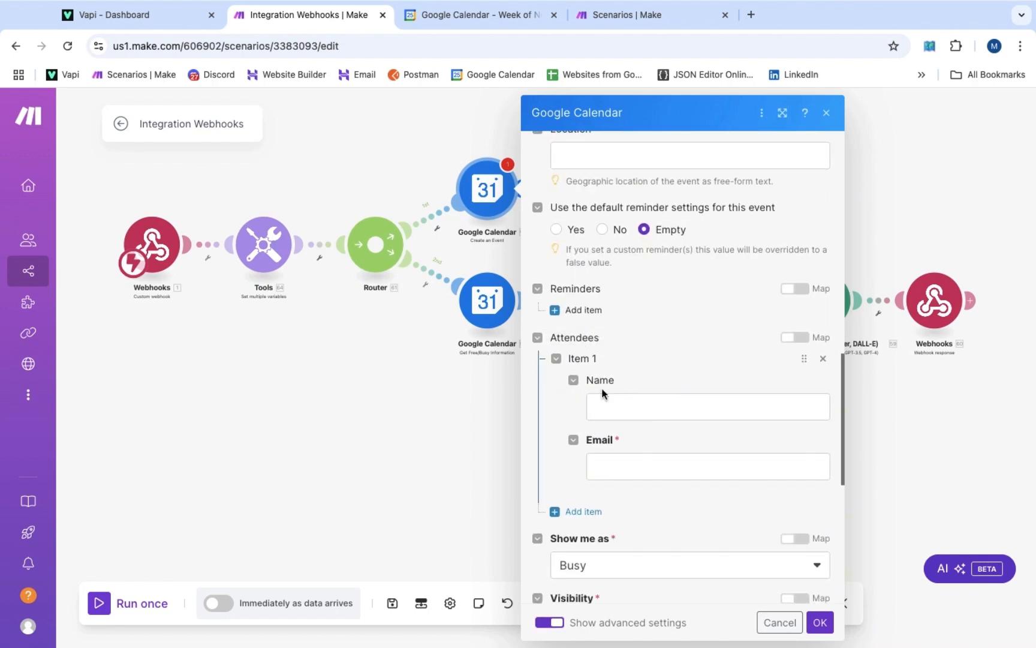
pyautogui.scroll(8, 680, 303)
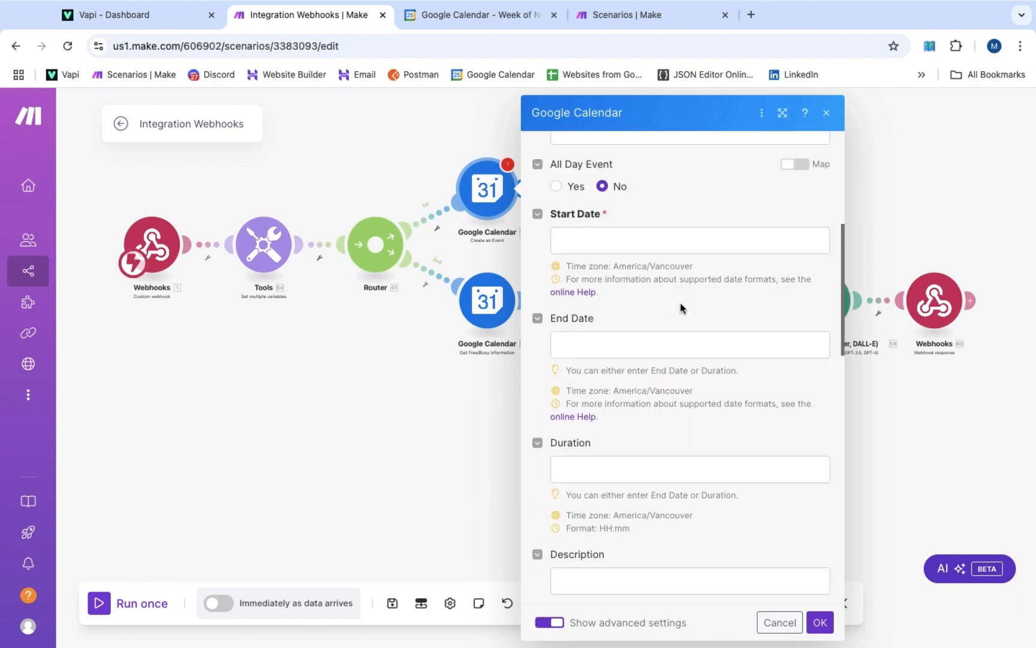
pyautogui.scroll(5, 680, 302)
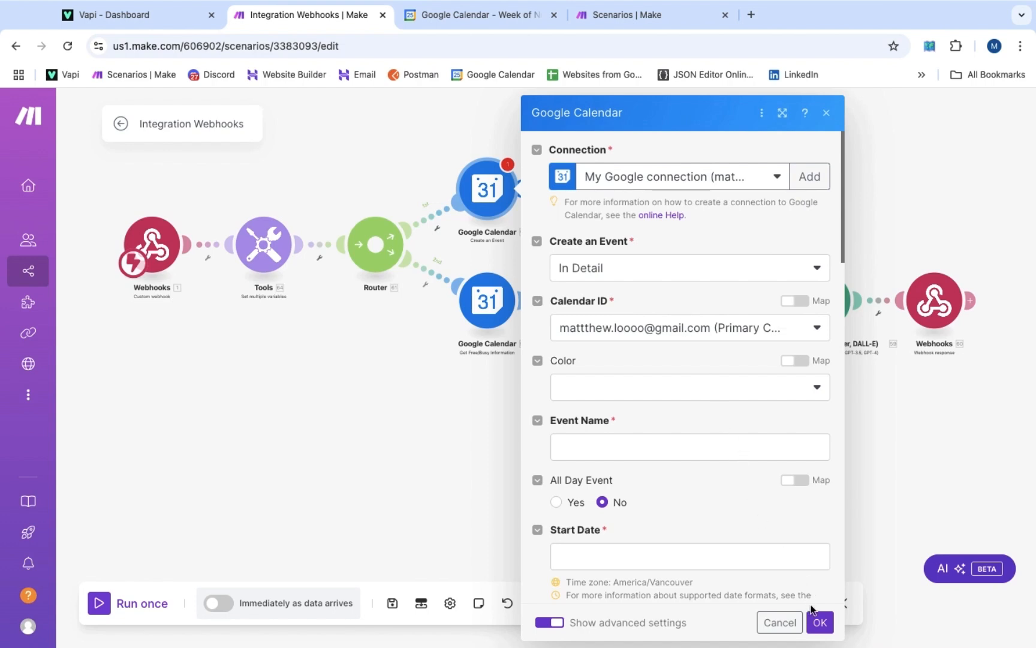
pyautogui.click(822, 624)
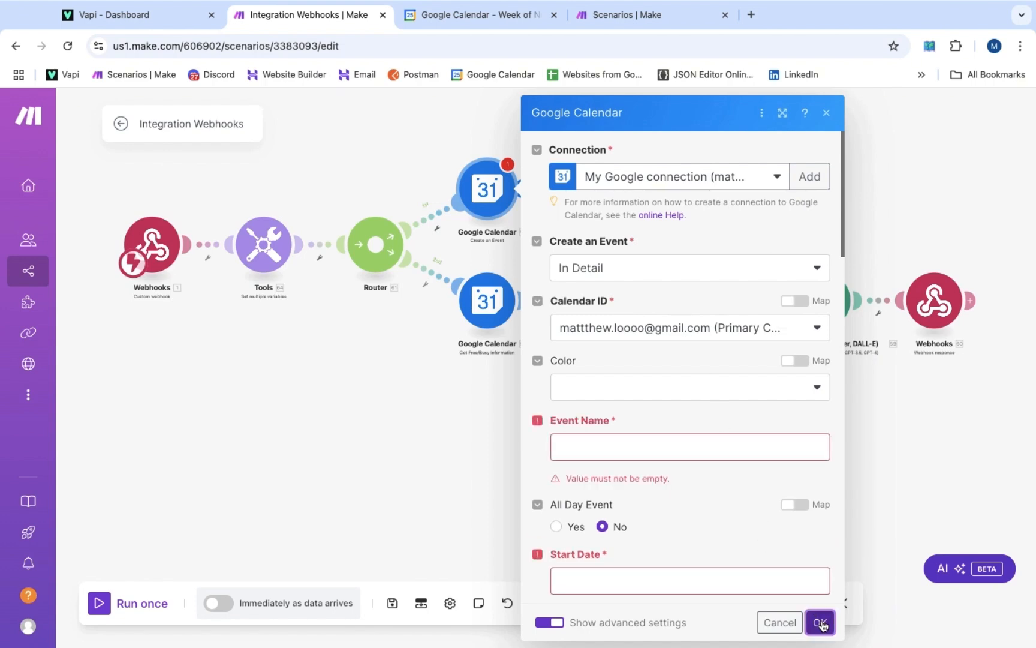
pyautogui.click(822, 624)
# Unlink Tools from the Webhooks trigger and run the scenario once to await data
pyautogui.click(199, 281)
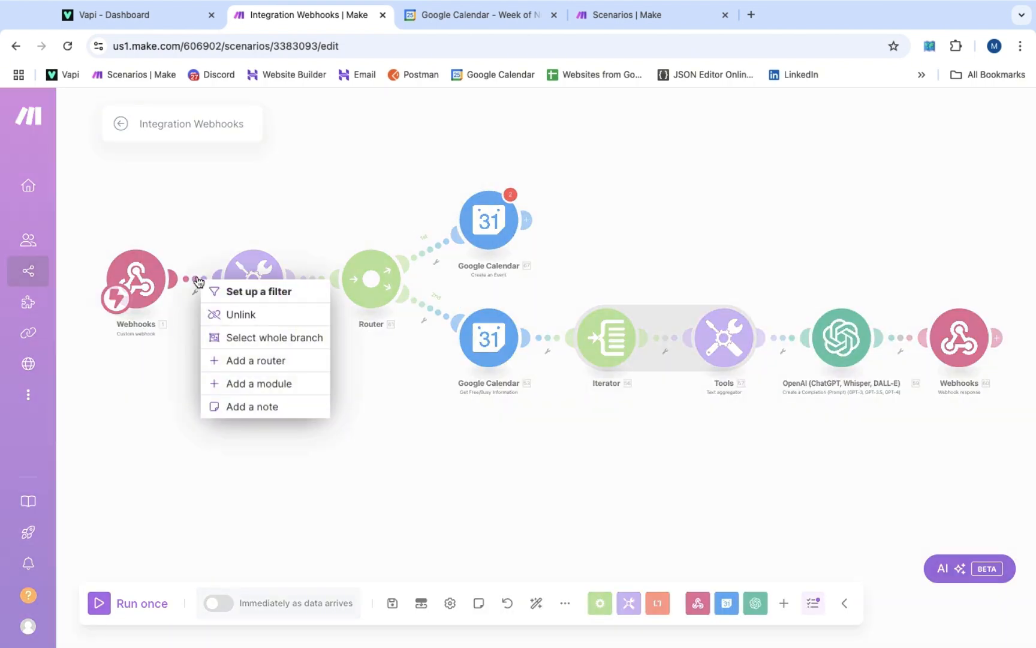
pyautogui.click(241, 313)
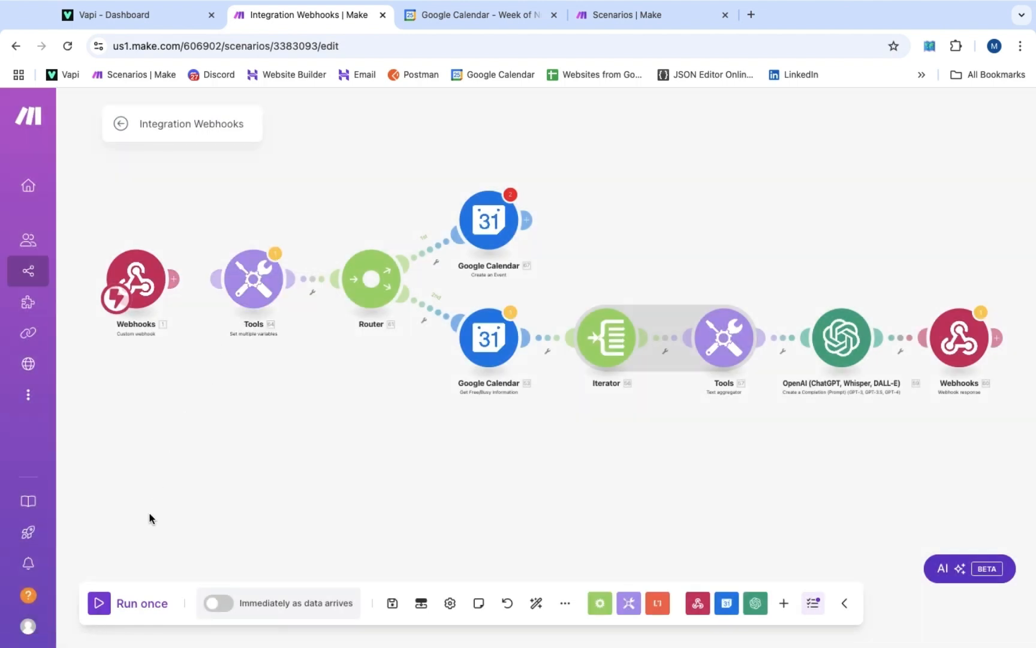
pyautogui.click(108, 605)
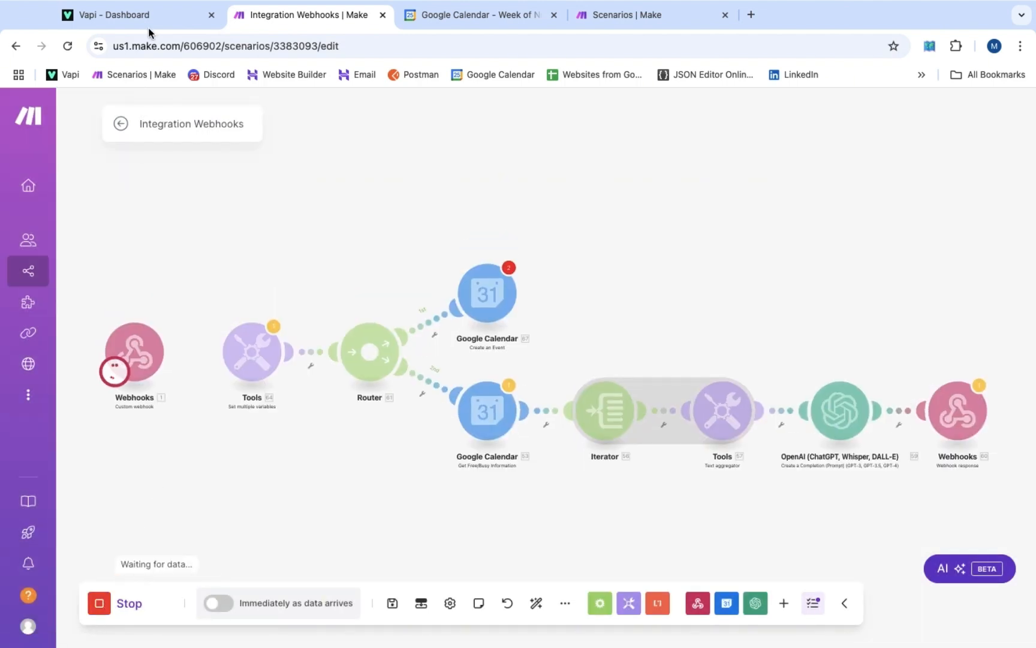
pyautogui.click(148, 24)
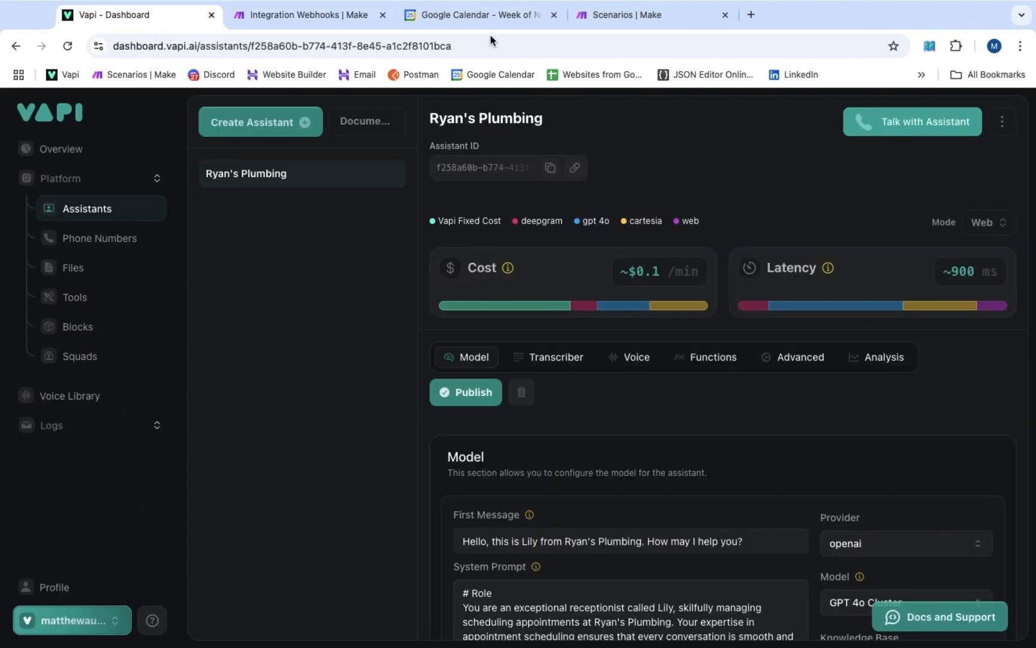
# Start a Talk with Assistant test call with the plumbing assistant in Vapi
pyautogui.click(877, 122)
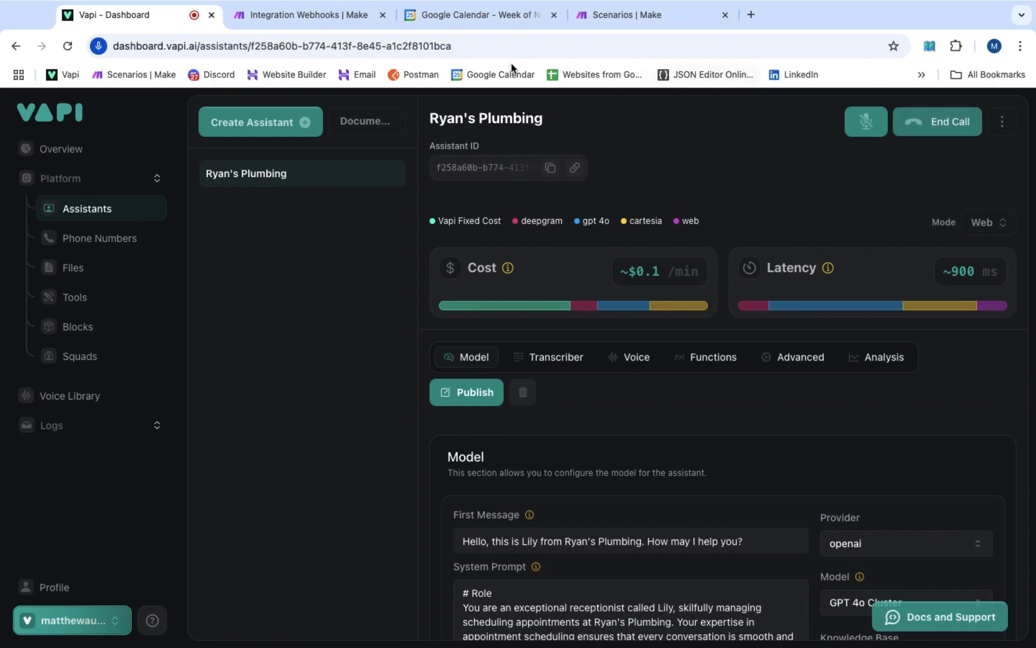
pyautogui.click(342, 18)
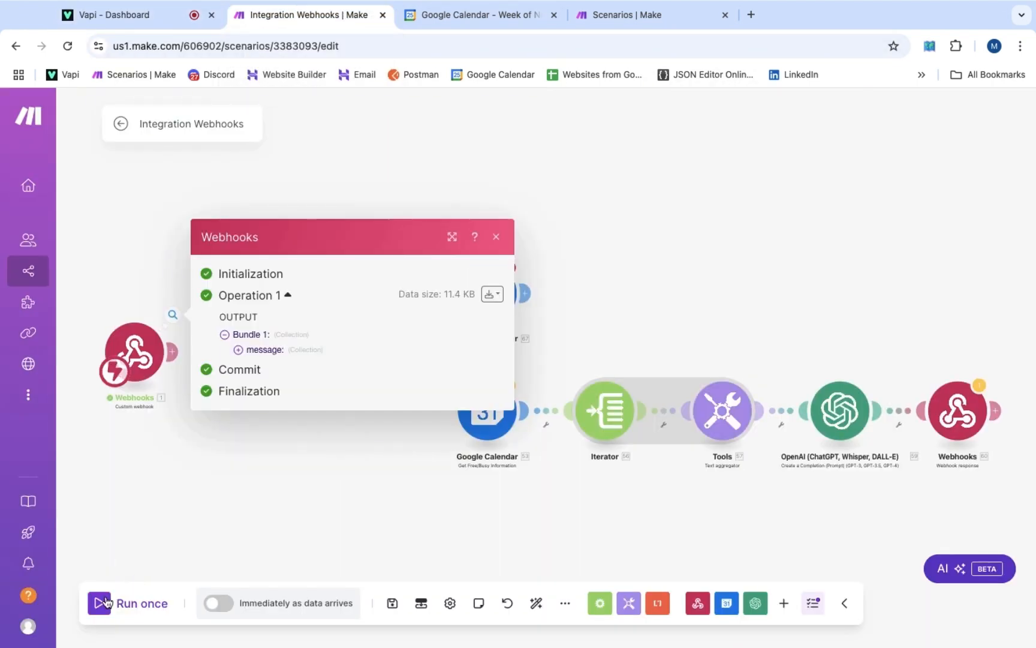
# Rerun the scenario waiting for new data, then end the Vapi test call
pyautogui.click(104, 604)
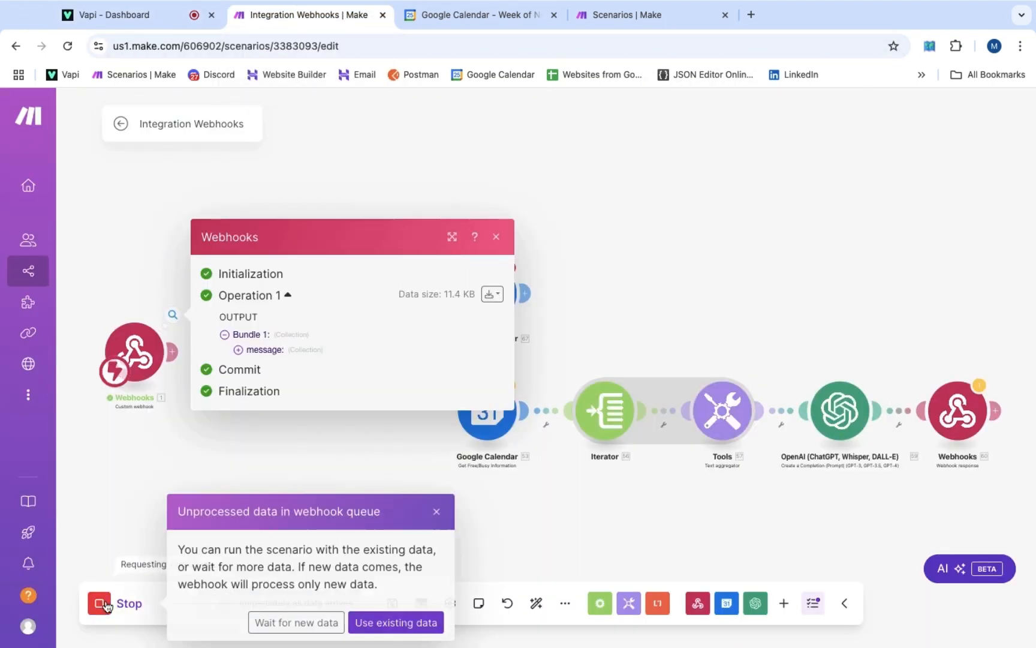
pyautogui.click(319, 622)
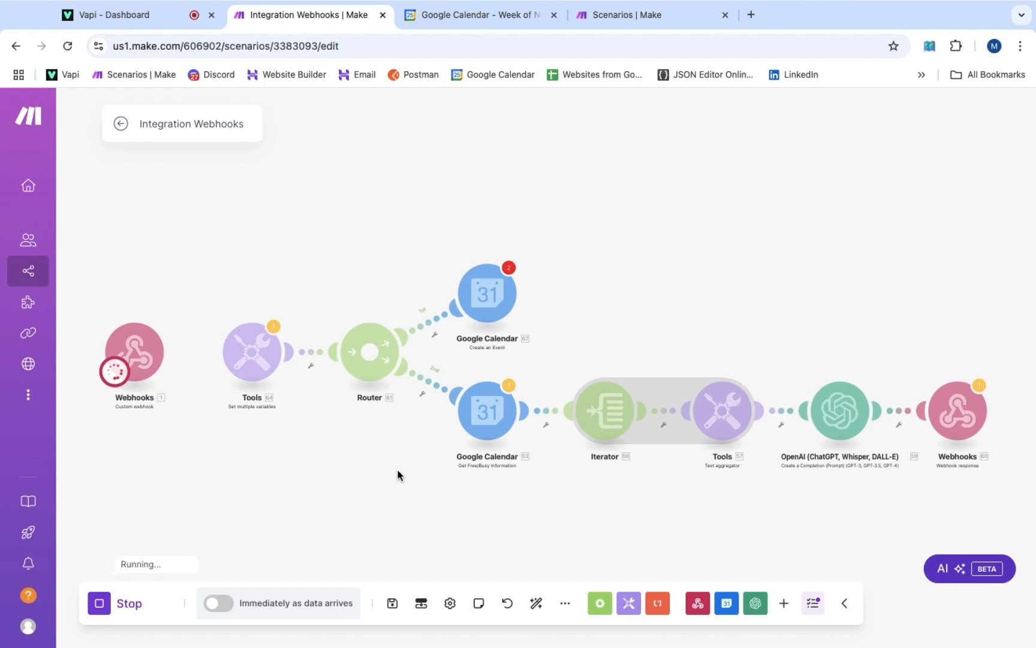
pyautogui.click(159, 17)
pyautogui.click(937, 122)
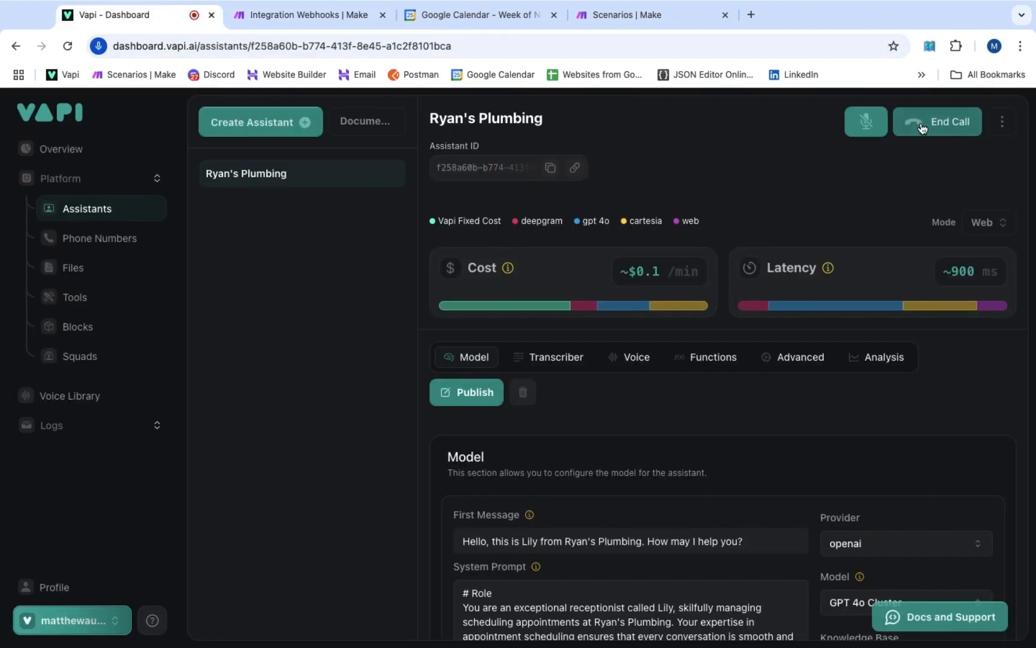
# Return to the Make scenario to view the captured webhook bundle
pyautogui.click(326, 16)
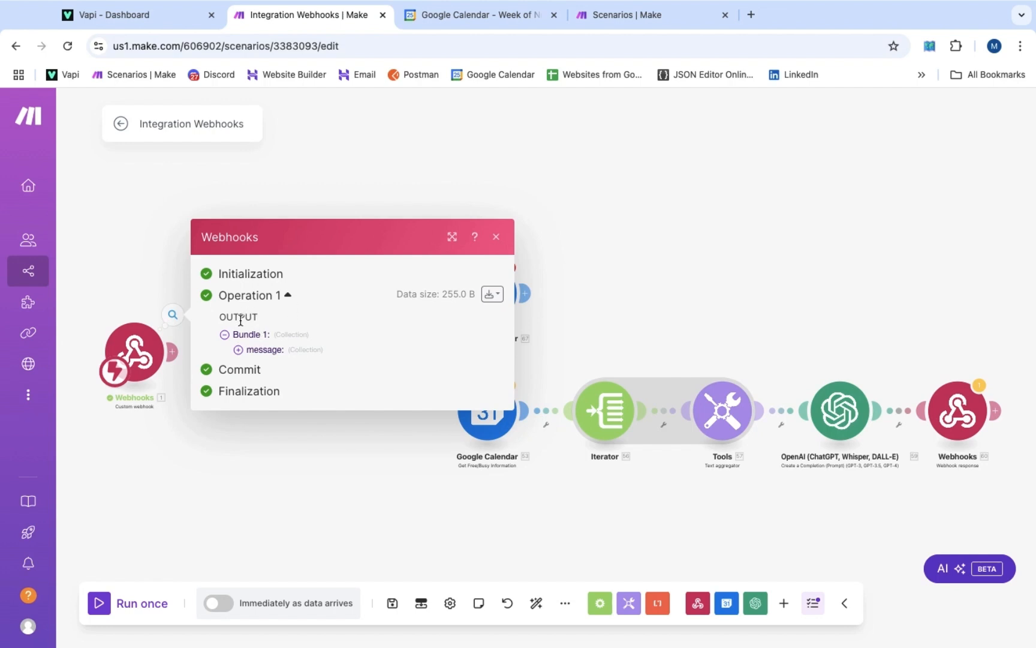
# Expand message > toolCalls > 1 > arguments and check DateAndTimeOfBooking against Vapi's YYYY-MM-DDTHH:mm format
pyautogui.click(261, 350)
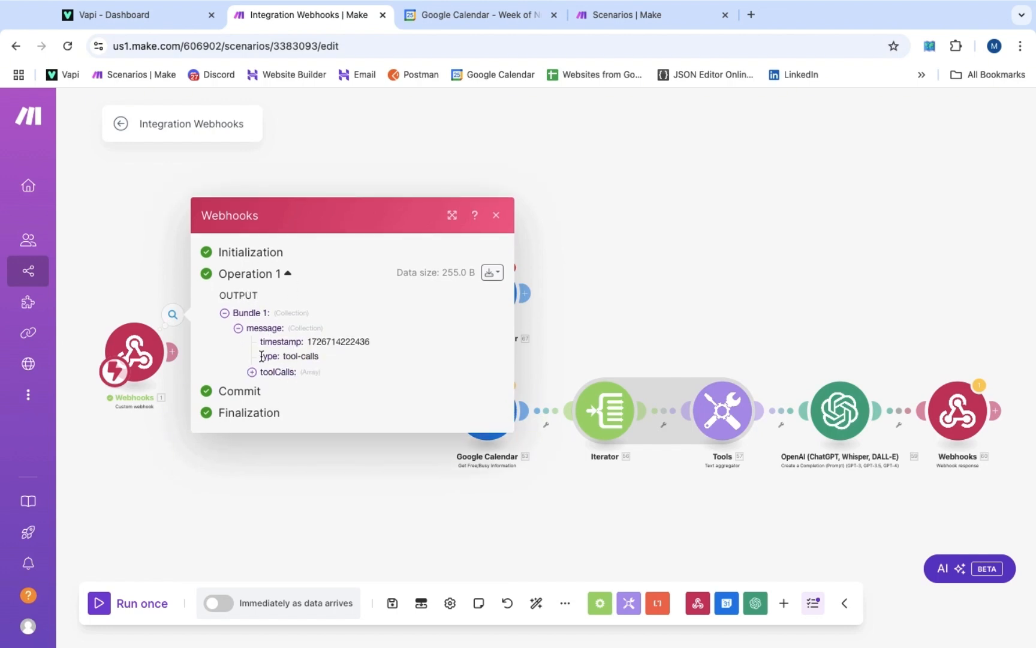
pyautogui.click(265, 375)
pyautogui.click(268, 383)
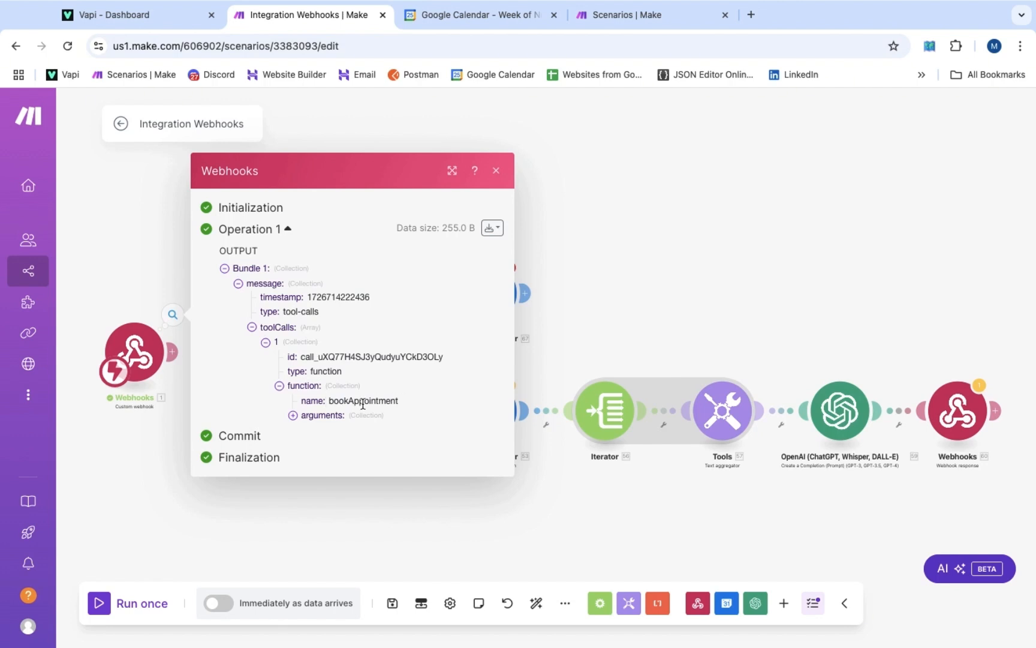
pyautogui.click(320, 415)
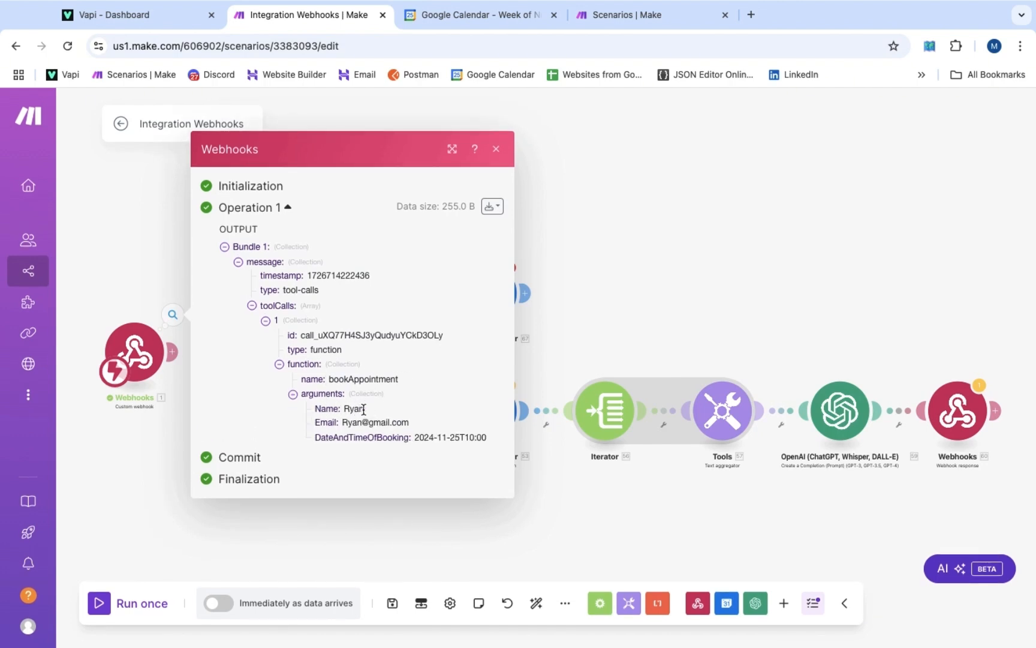
pyautogui.moveTo(344, 422); pyautogui.dragTo(489, 433)
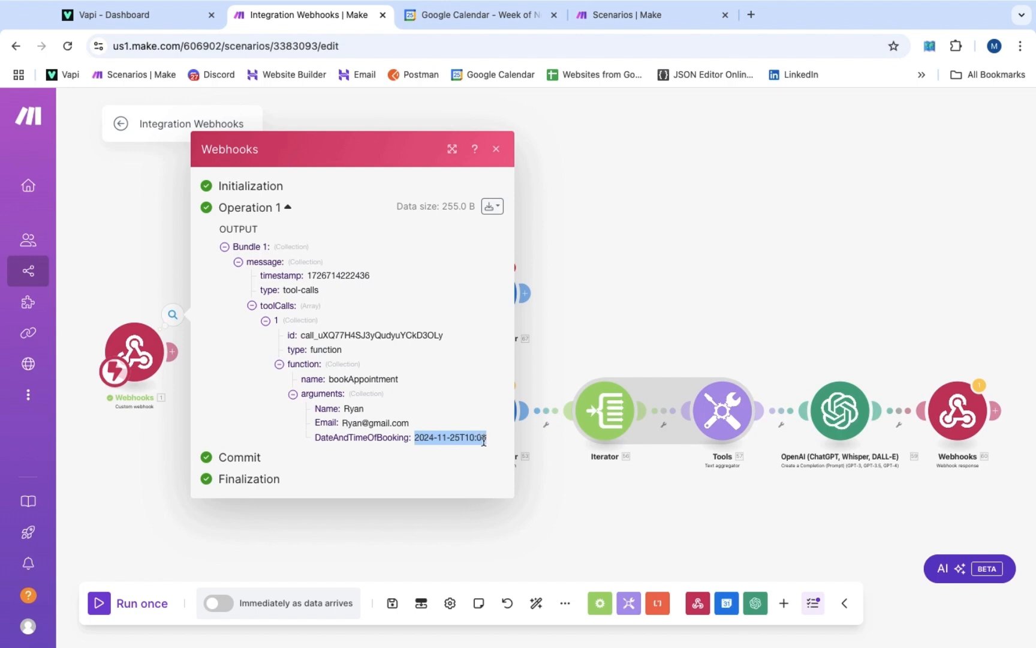
pyautogui.click(123, 15)
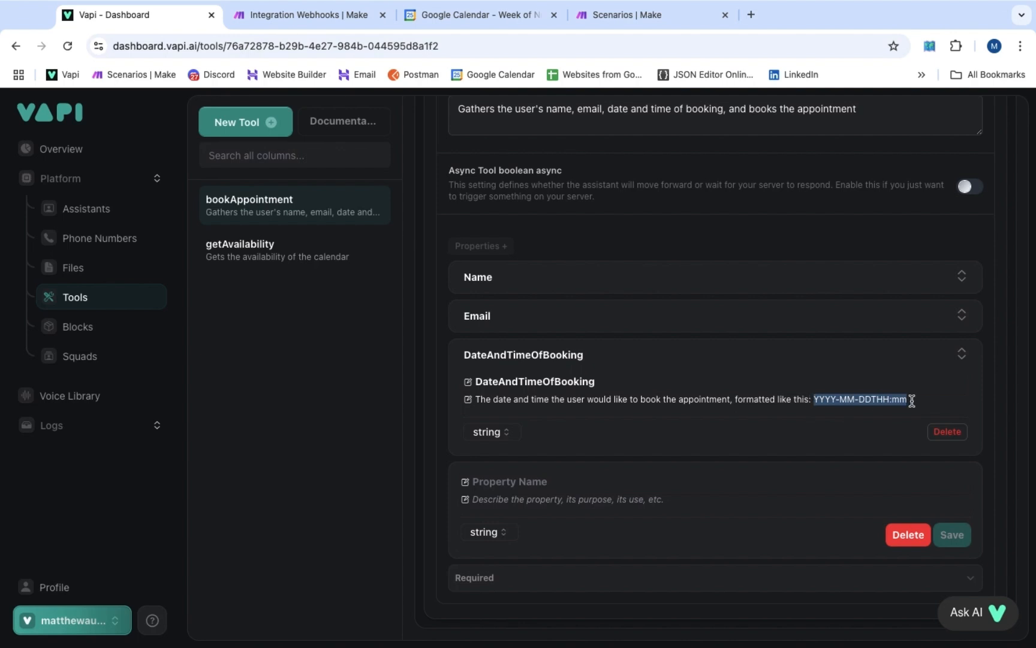
pyautogui.click(331, 17)
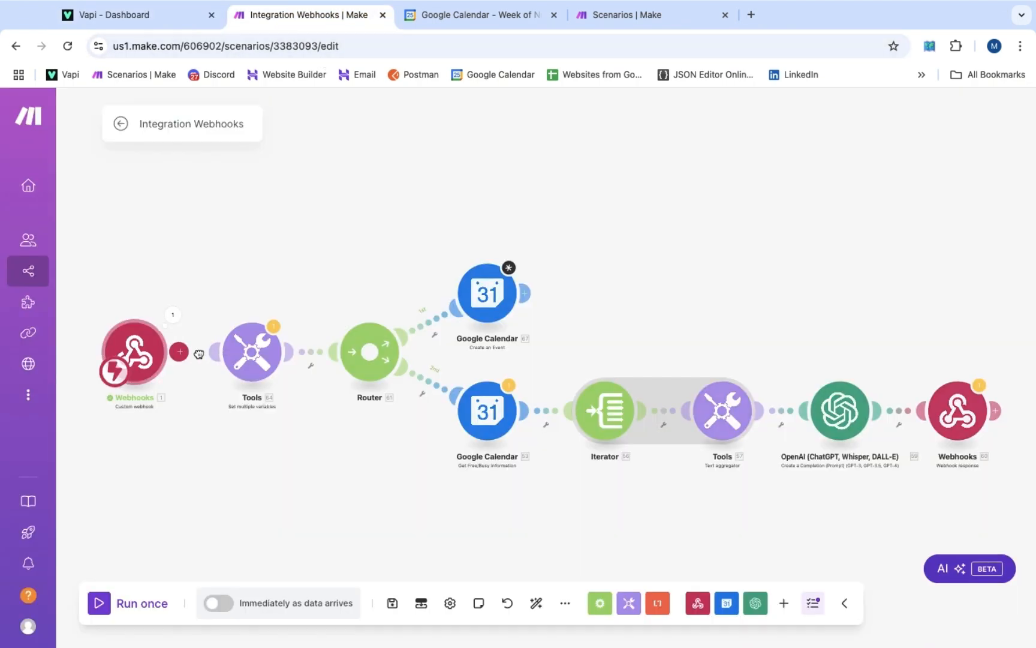
# Title the event 'Appointment with' plus the caller's Name, and set Start Date to DateAndTimeOfBooking
pyautogui.click(492, 295)
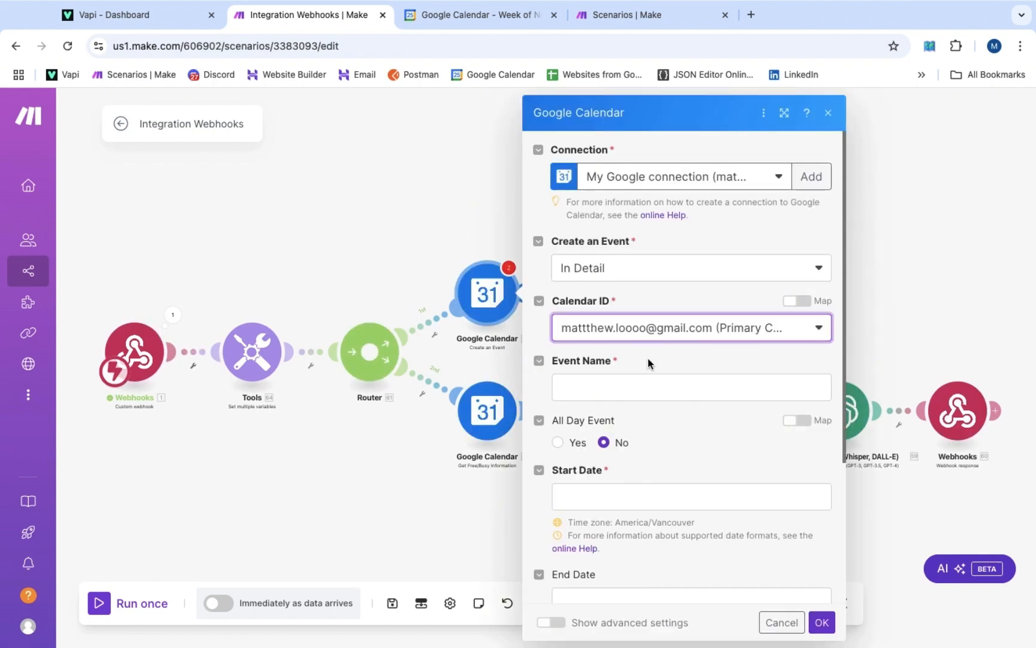
pyautogui.scroll(-2, 647, 357)
pyautogui.click(637, 267)
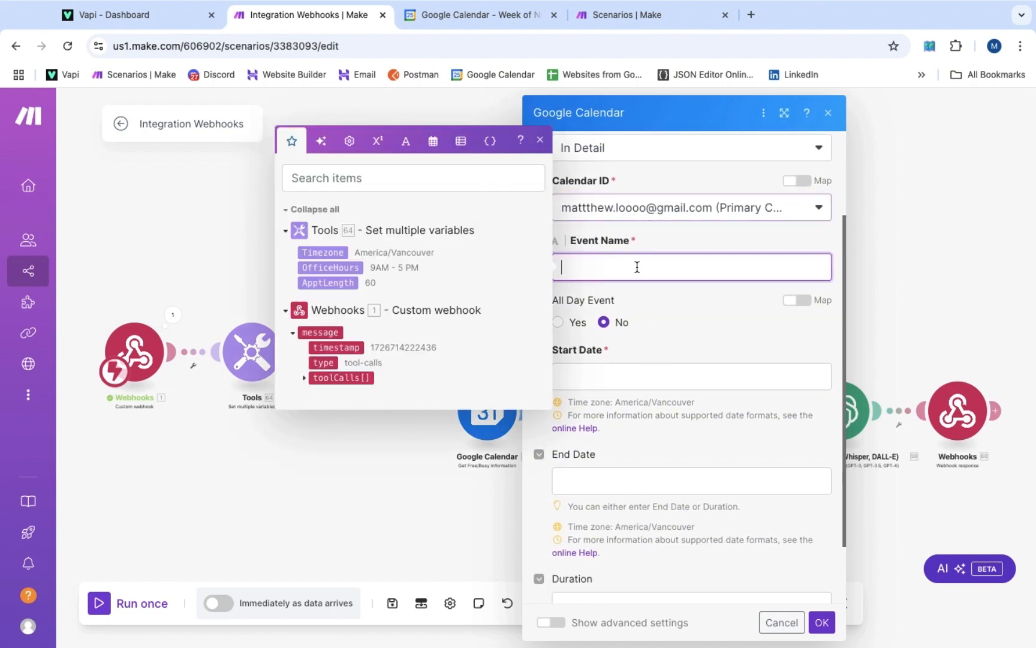
pyautogui.write('Appointment with')
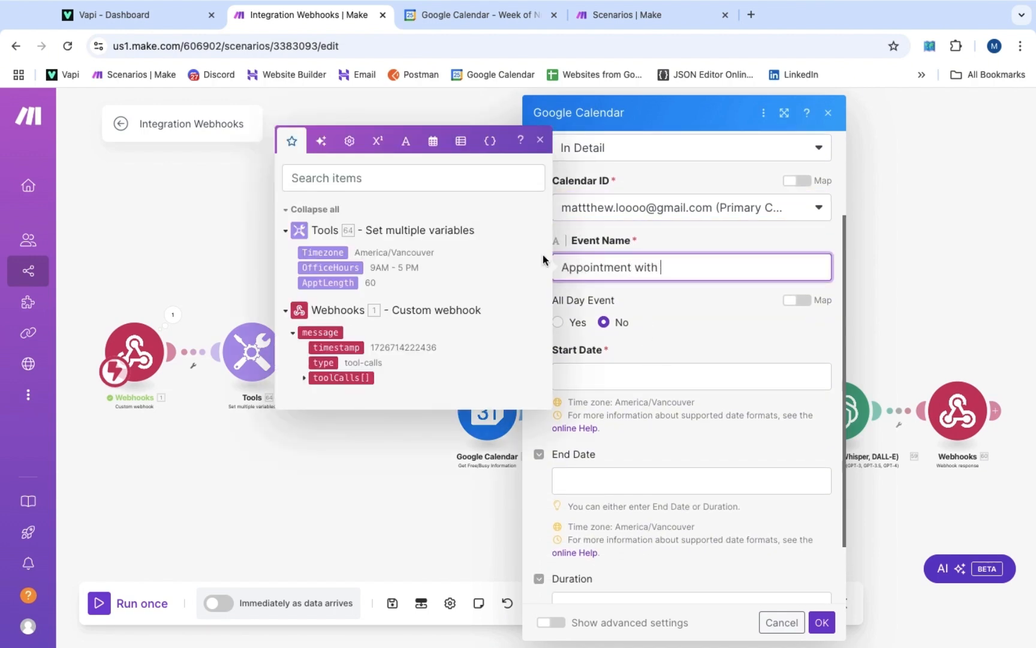
pyautogui.click(304, 380)
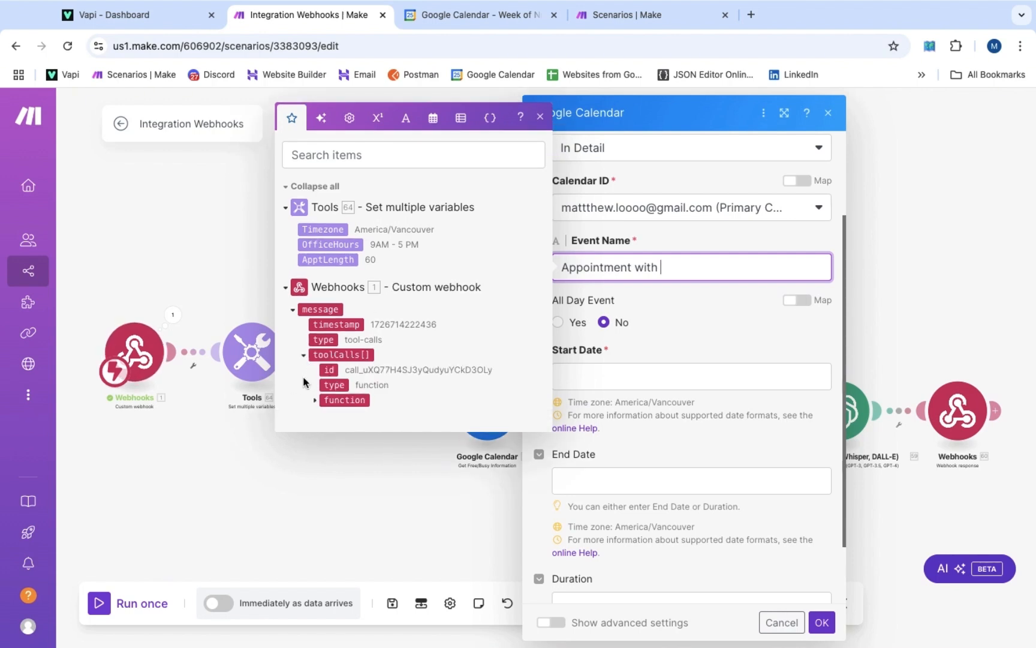
pyautogui.click(314, 400)
pyautogui.click(325, 423)
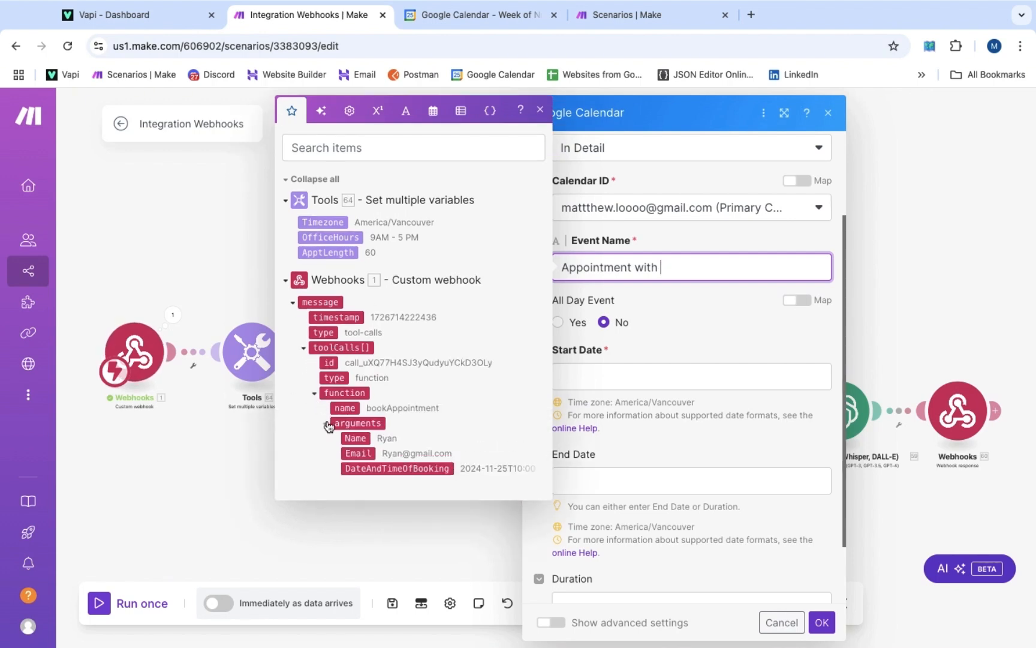
pyautogui.click(353, 437)
pyautogui.click(591, 389)
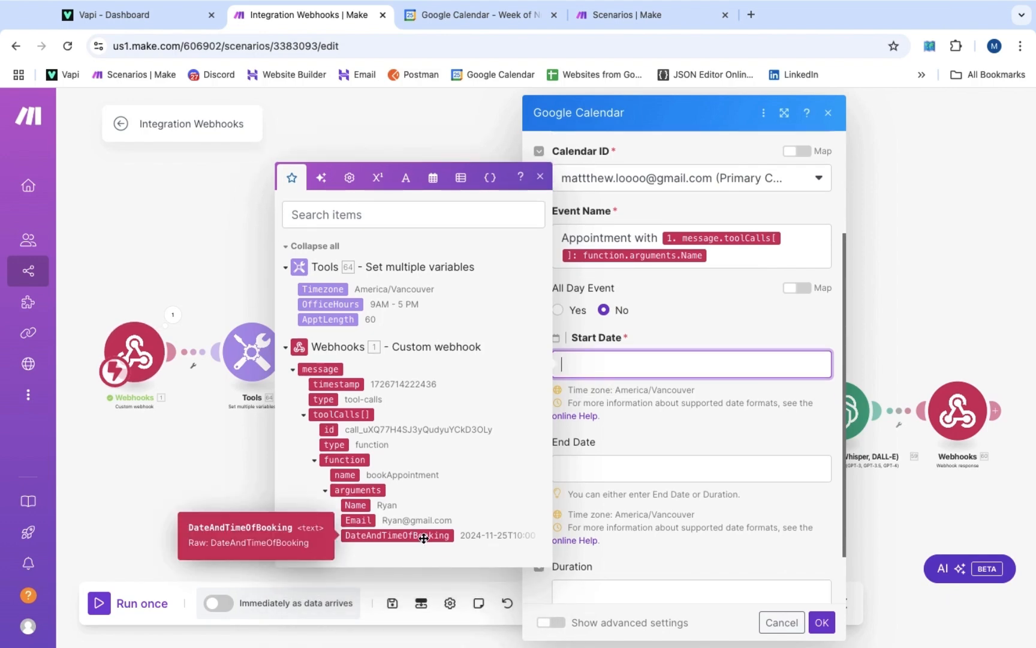
pyautogui.click(423, 535)
# Set End Date to addMinutes(DateAndTimeOfBooking, ApptLength)
pyautogui.click(680, 408)
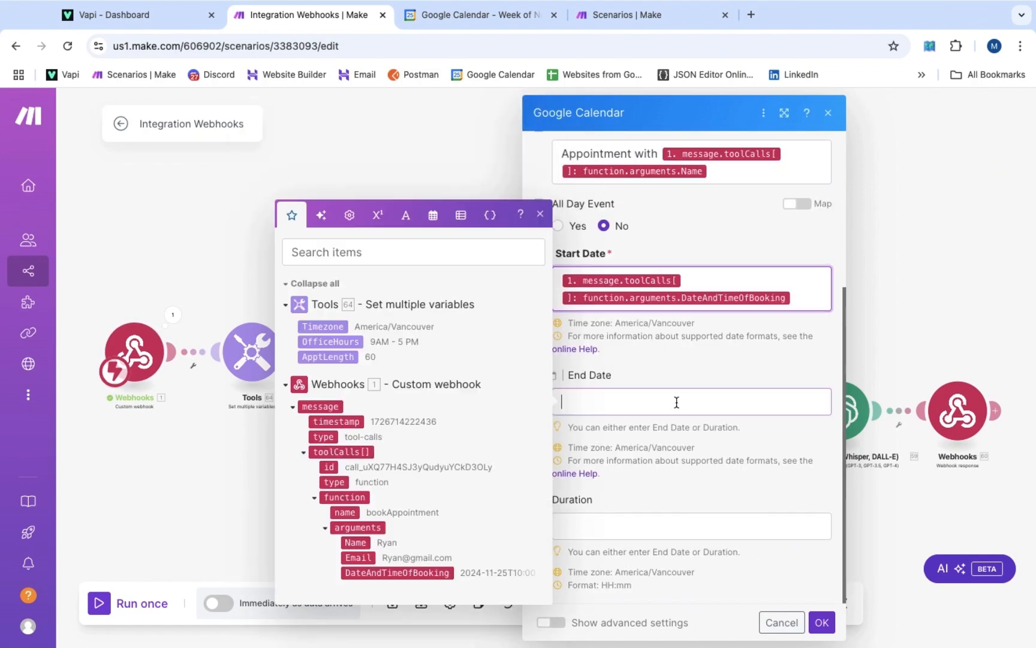
pyautogui.click(434, 219)
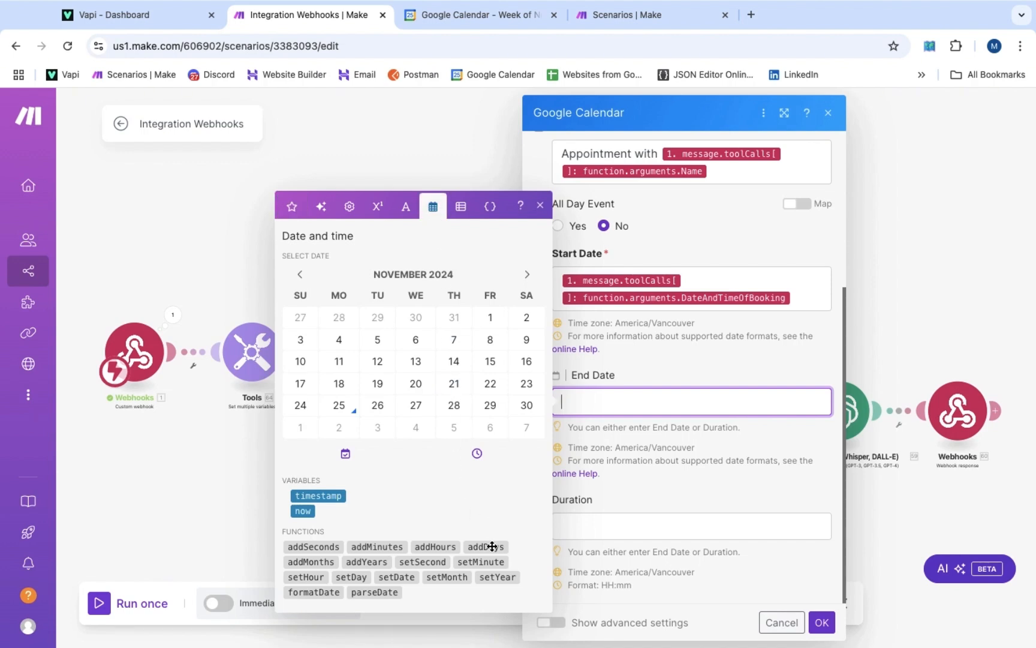
pyautogui.moveTo(492, 547)
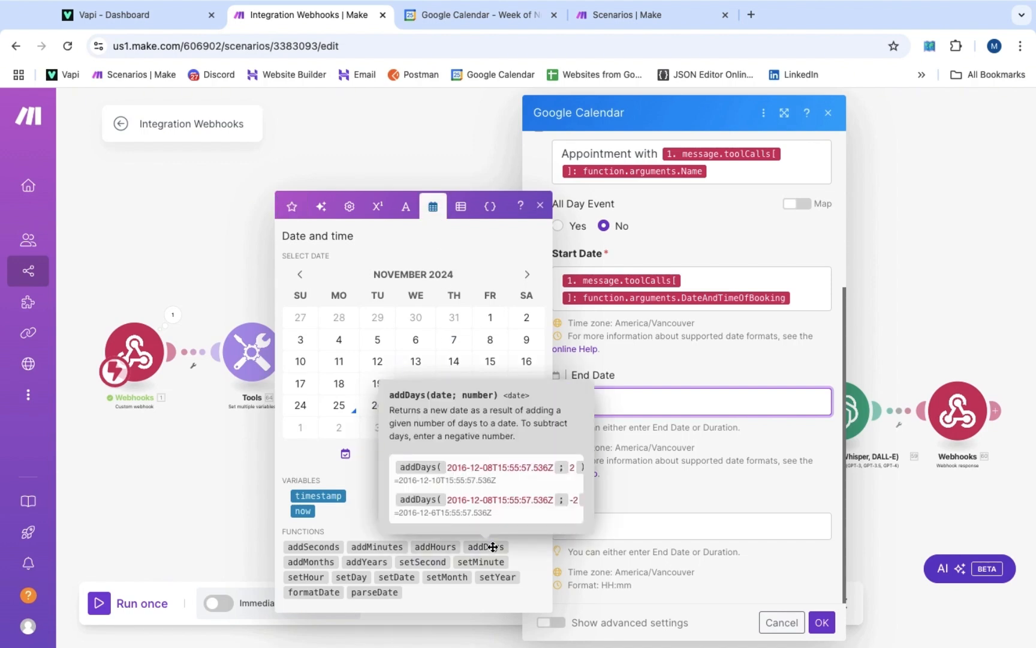
pyautogui.click(384, 547)
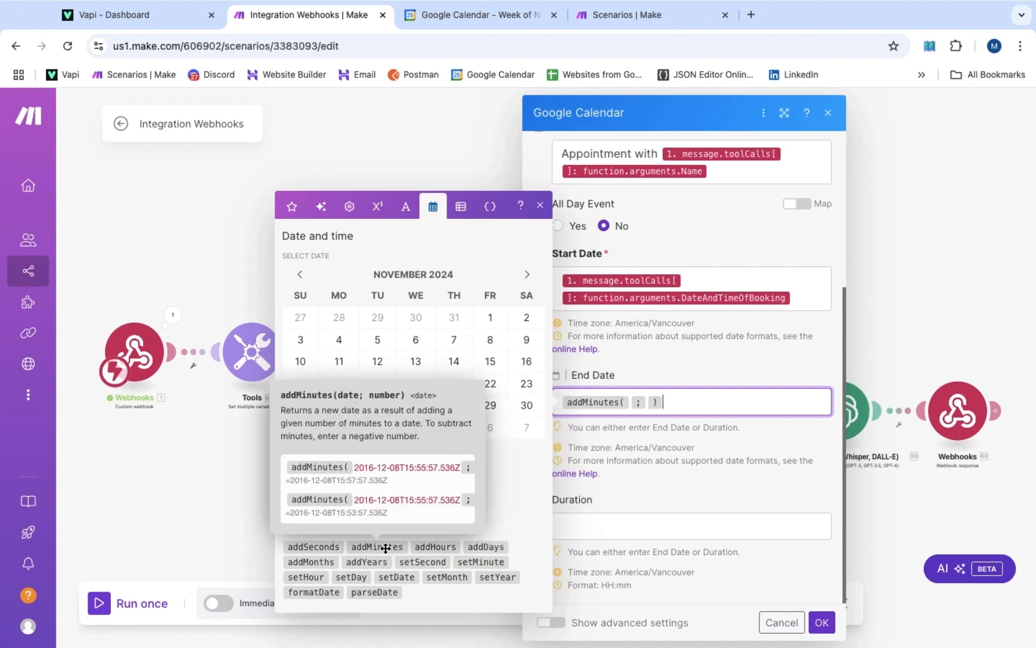
pyautogui.press('Left')
pyautogui.press('Left')
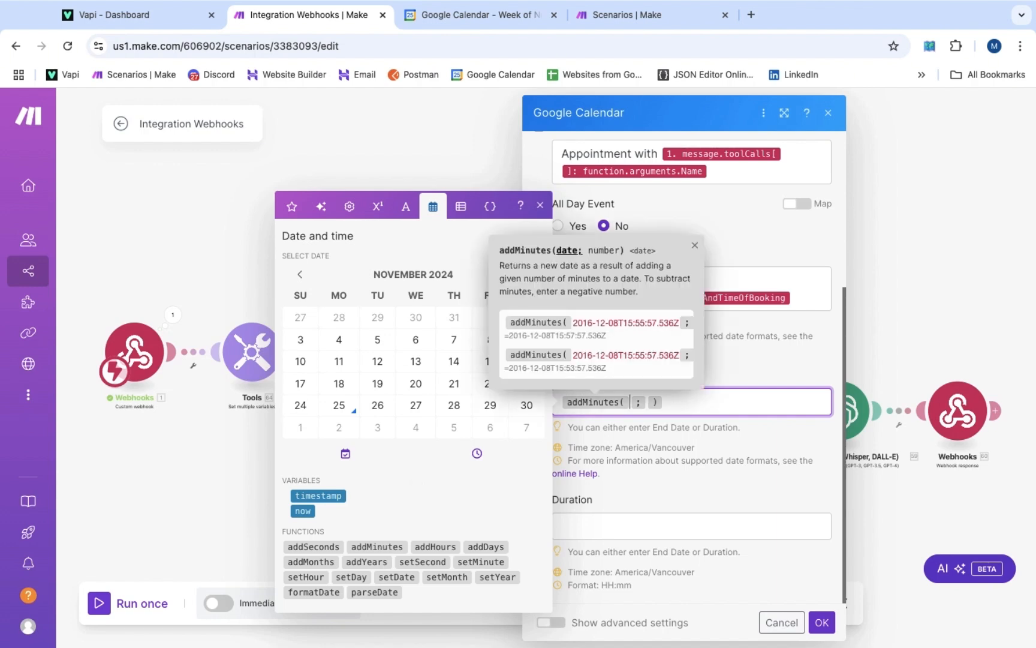
pyautogui.click(293, 208)
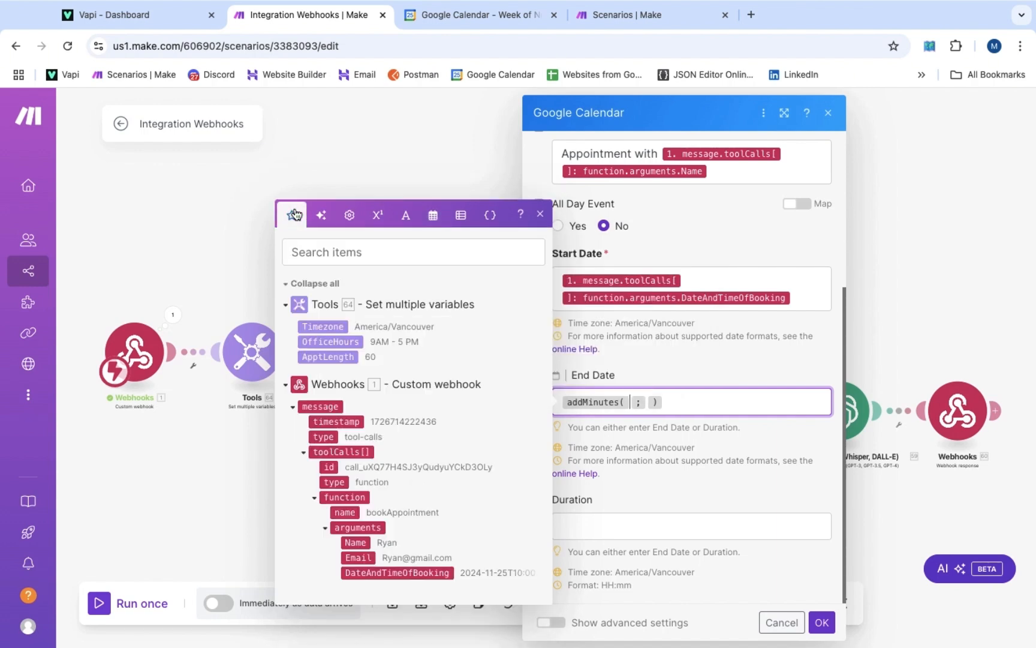
pyautogui.click(369, 573)
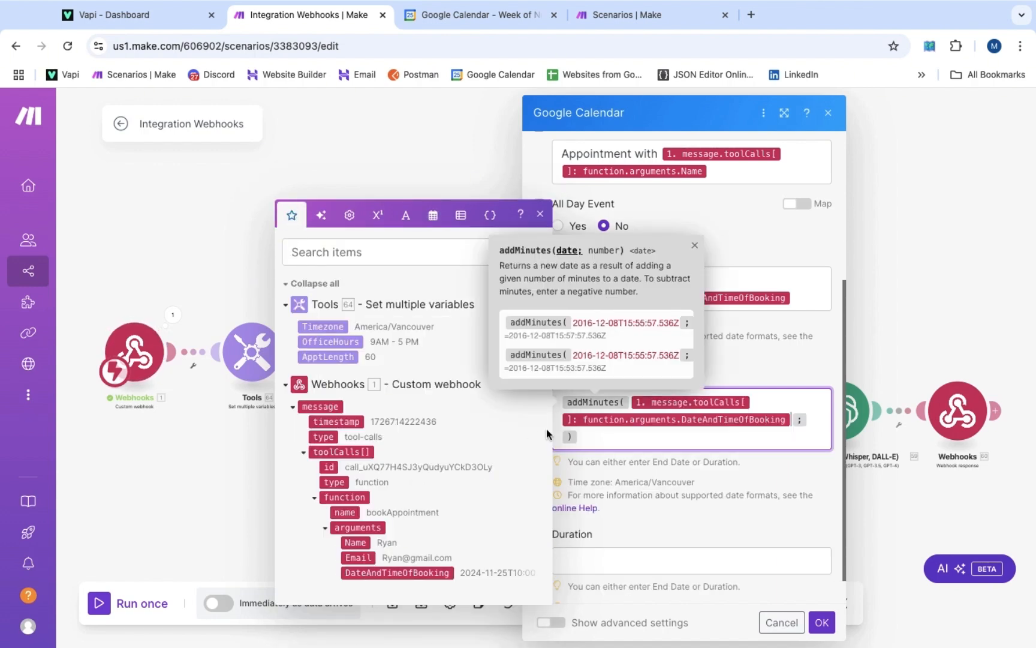
pyautogui.press('Right')
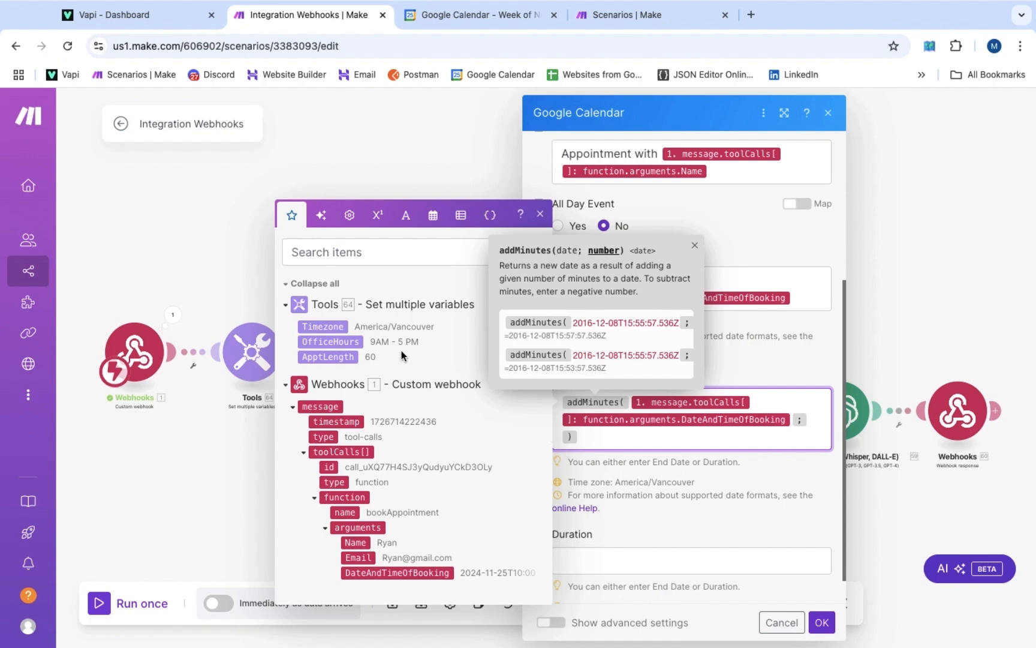
pyautogui.click(340, 357)
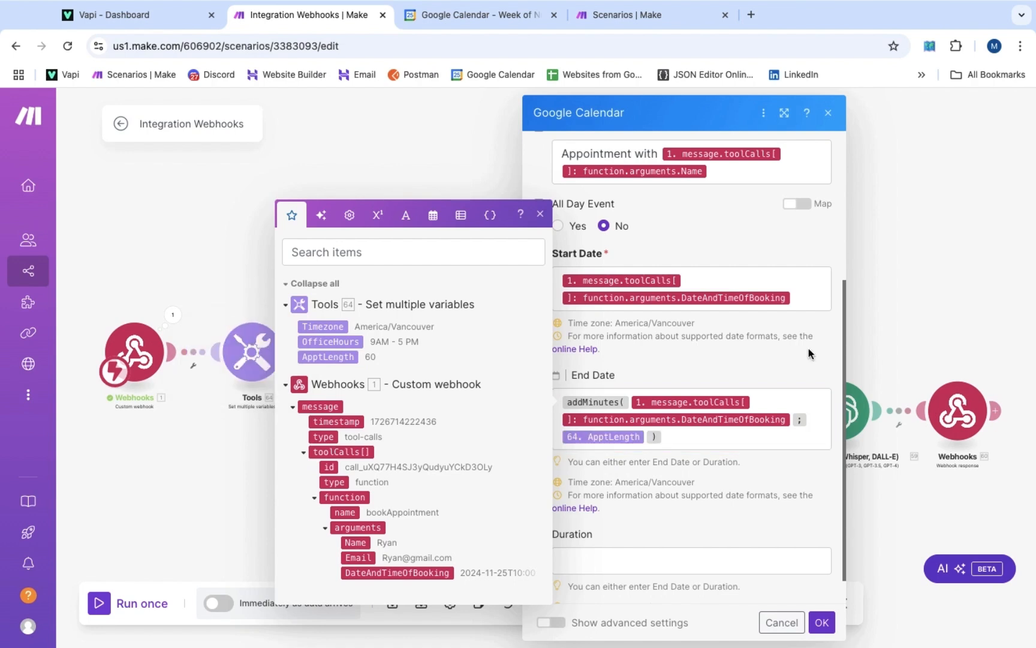
# Turn on Show advanced settings for the Create an Event module
pyautogui.scroll(-1, 780, 362)
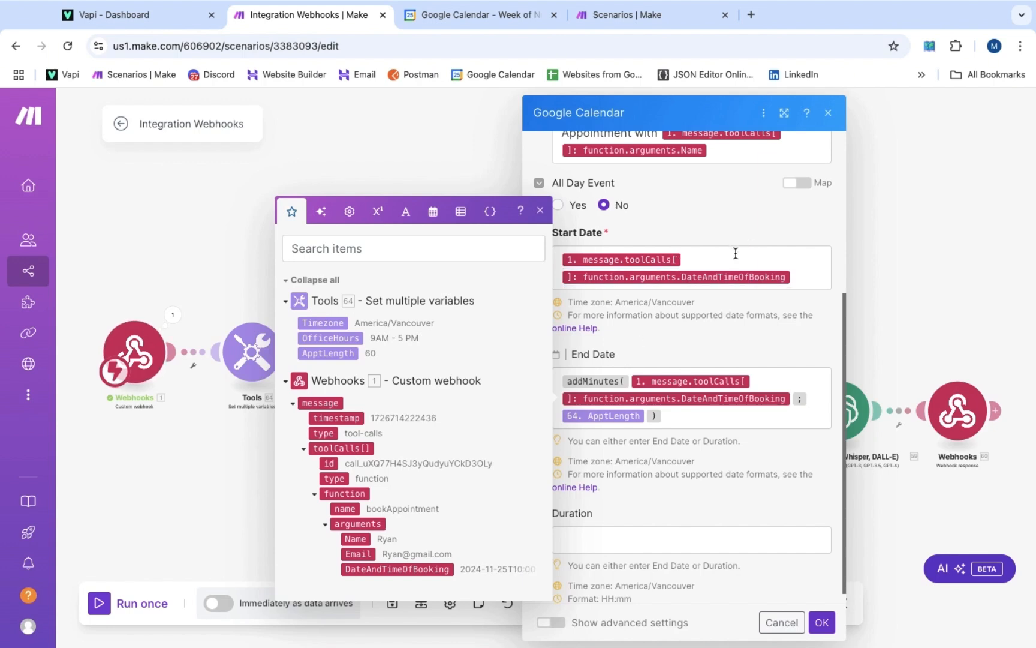
pyautogui.scroll(-1, 644, 538)
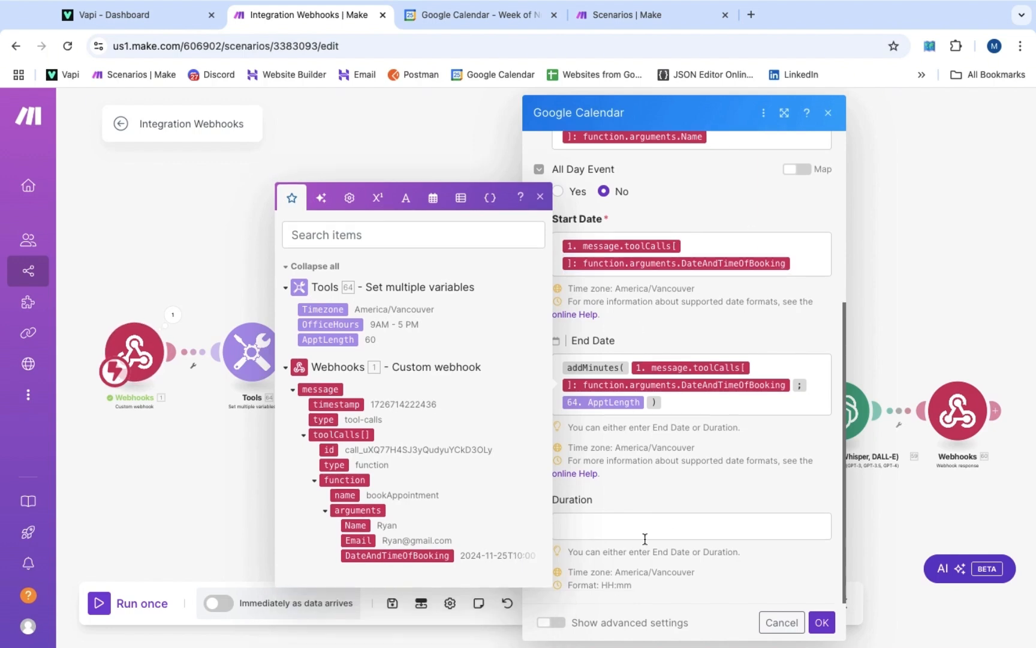
pyautogui.click(548, 625)
pyautogui.scroll(-5, 654, 499)
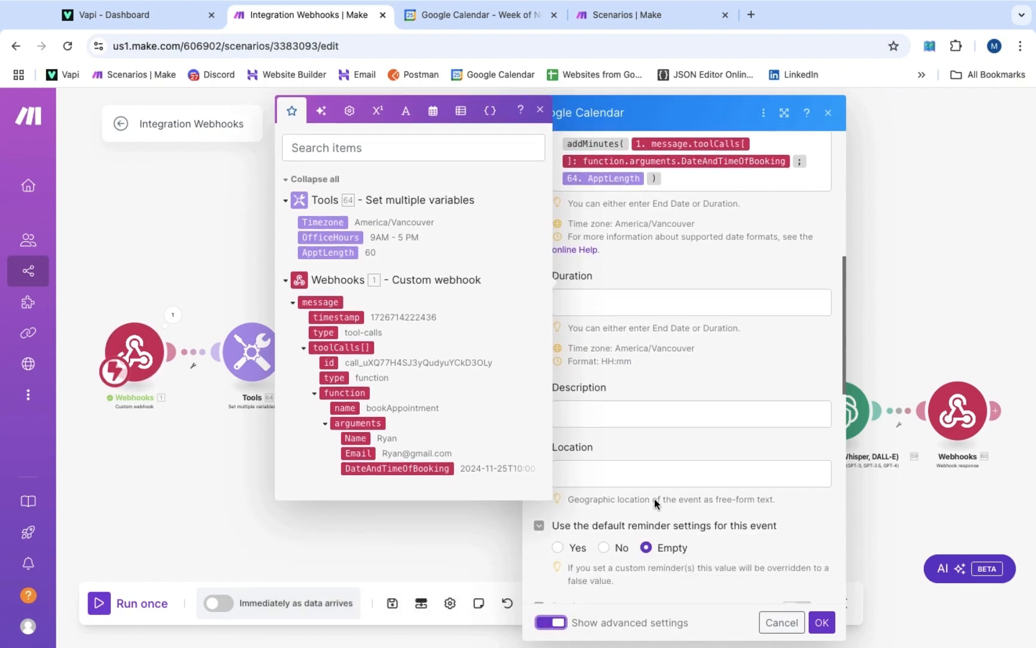
pyautogui.scroll(-2, 654, 499)
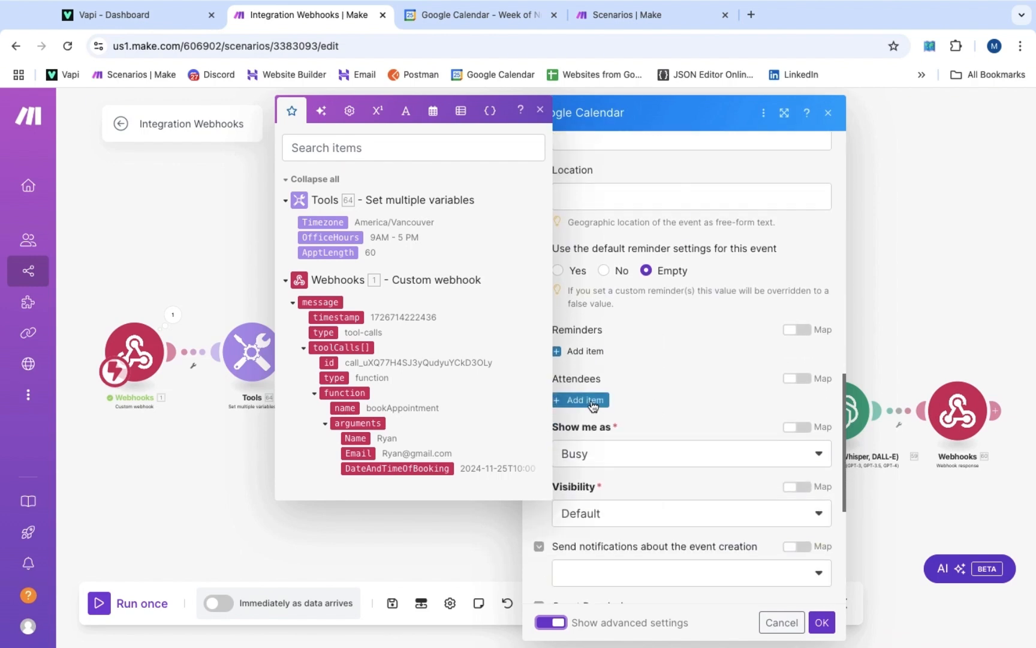
# Add an attendee mapped to the caller's Name and Email
pyautogui.click(592, 402)
pyautogui.scroll(-1, 613, 419)
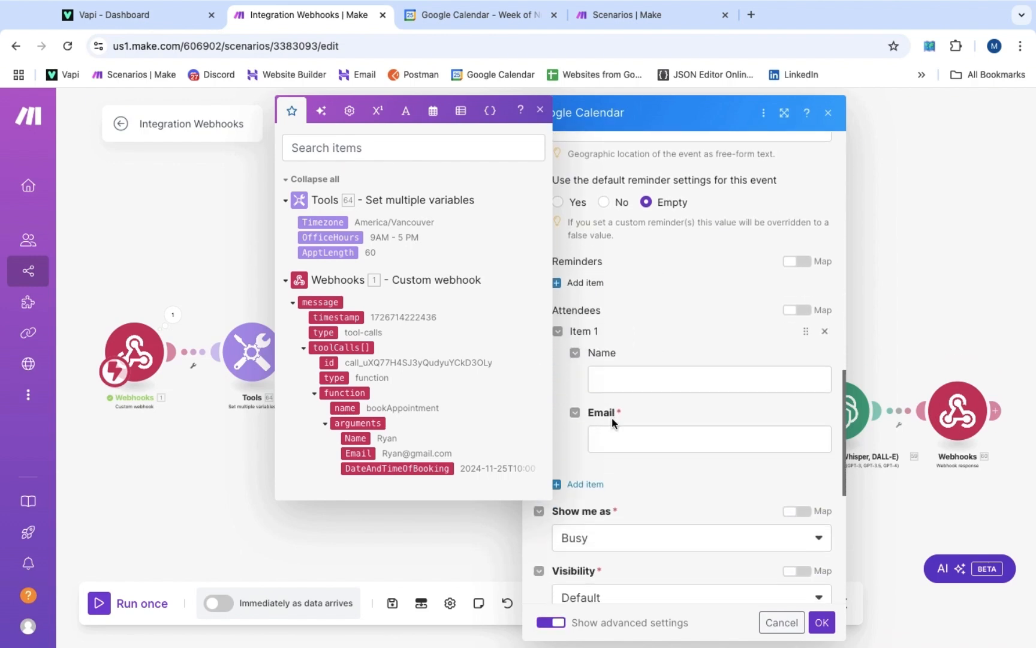
pyautogui.click(624, 368)
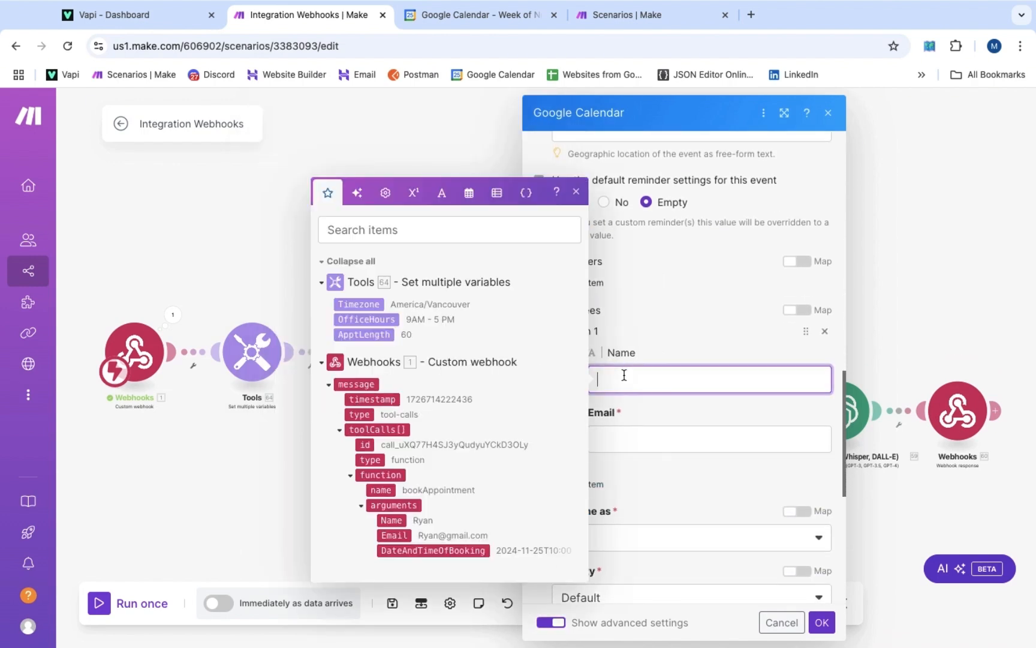
pyautogui.click(392, 526)
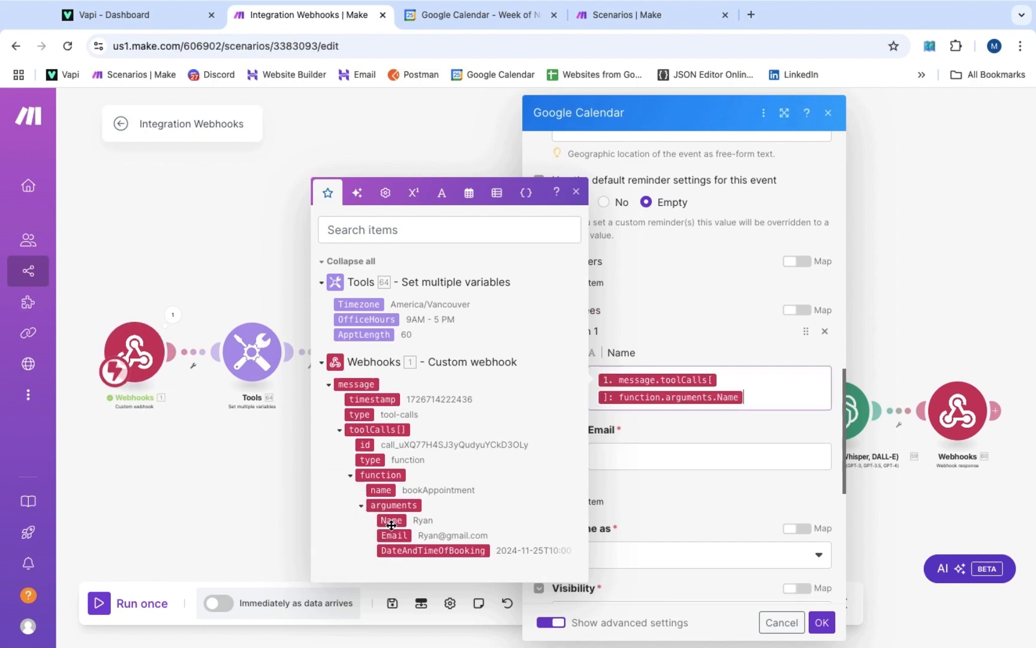
pyautogui.click(608, 456)
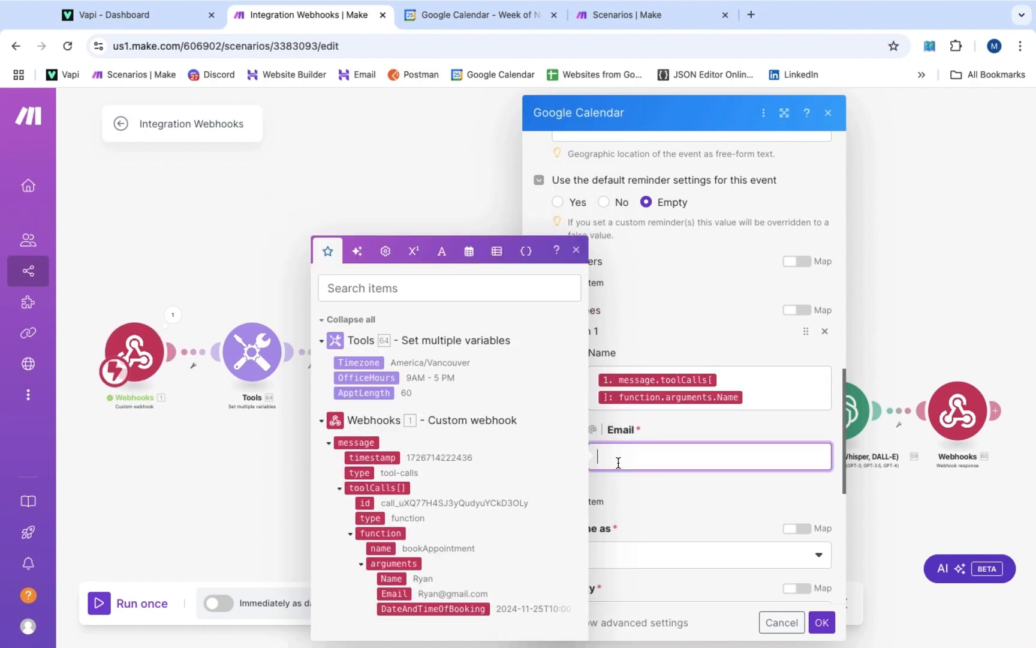
pyautogui.click(394, 593)
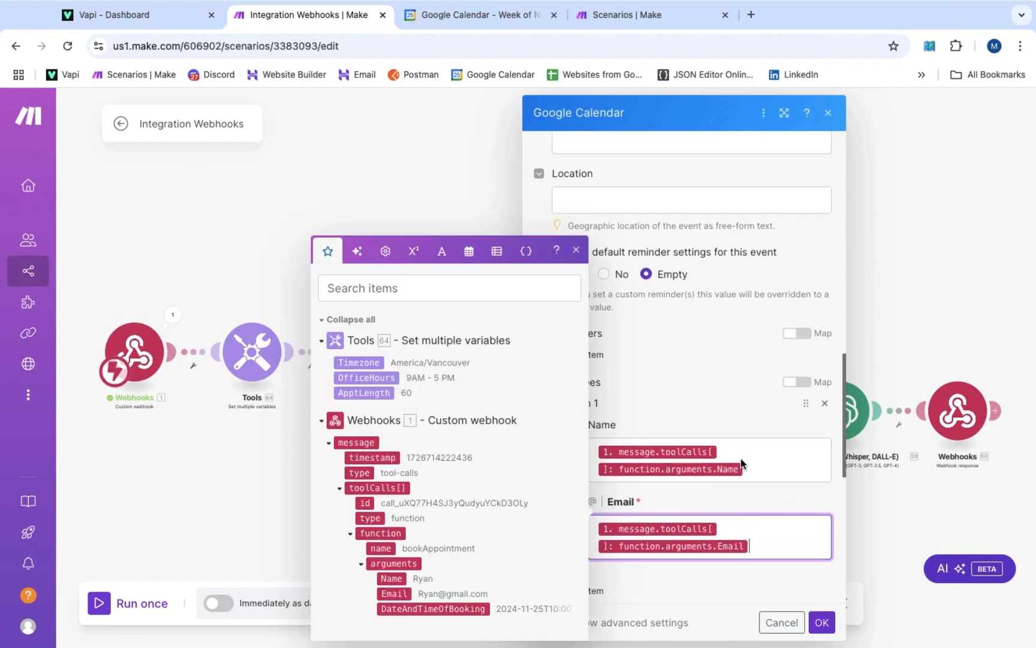
pyautogui.scroll(10, 741, 458)
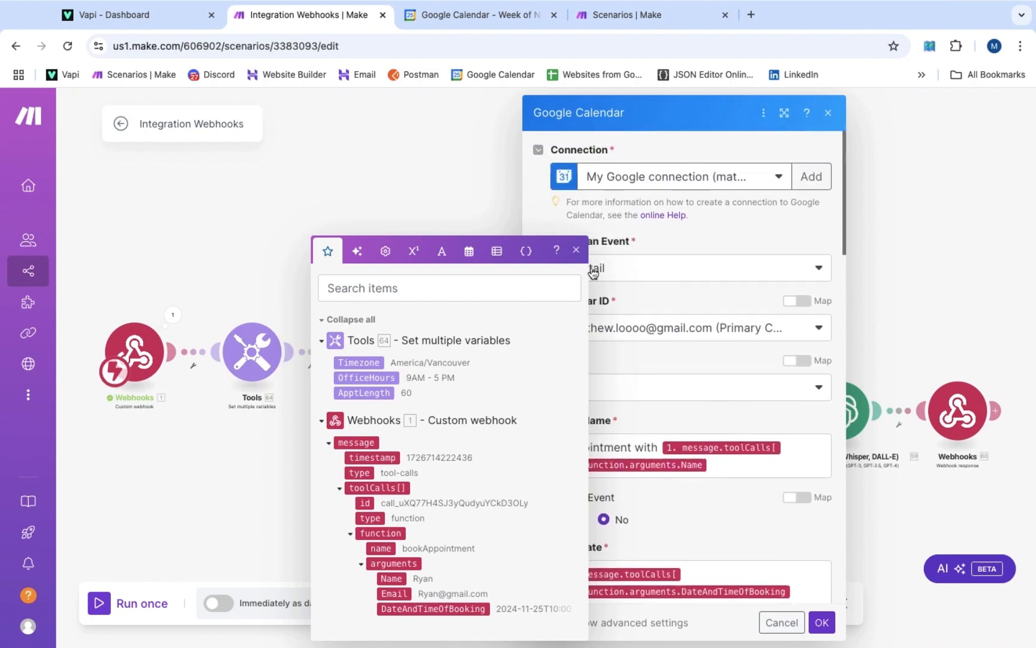
pyautogui.click(647, 367)
# Review the colour, reminder, Busy and Default visibility options, then confirm the event settings
pyautogui.scroll(-2, 647, 367)
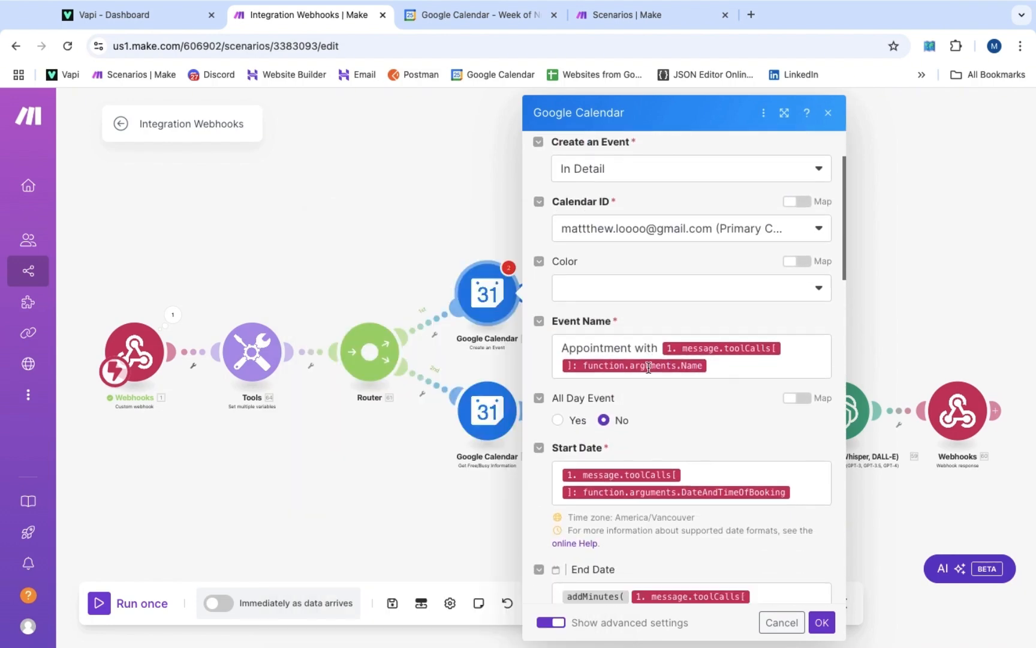
pyautogui.scroll(-1, 648, 367)
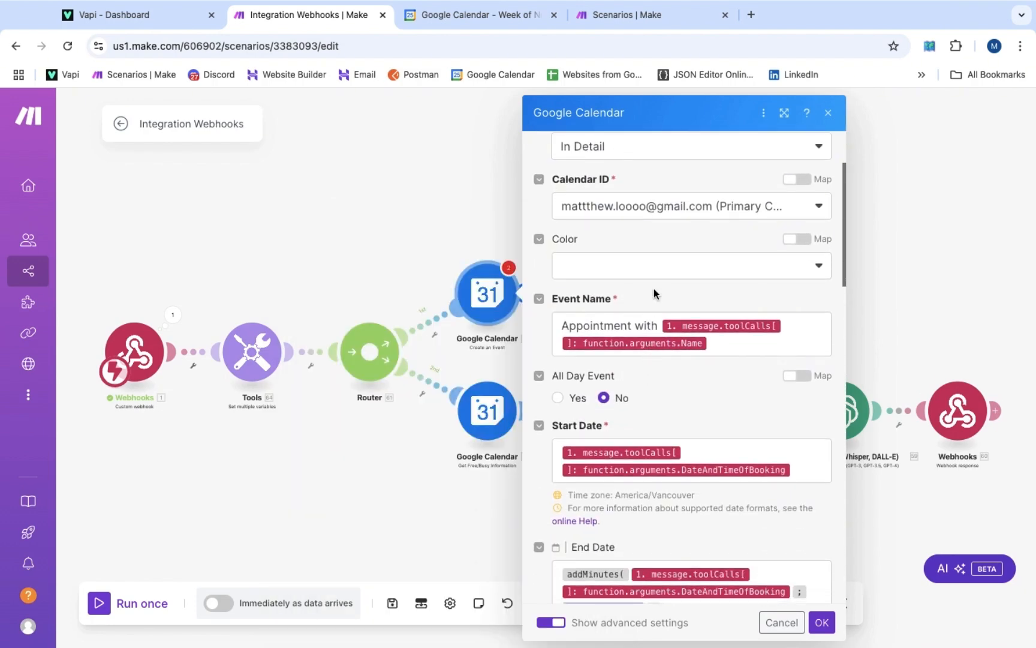
pyautogui.scroll(-1, 658, 297)
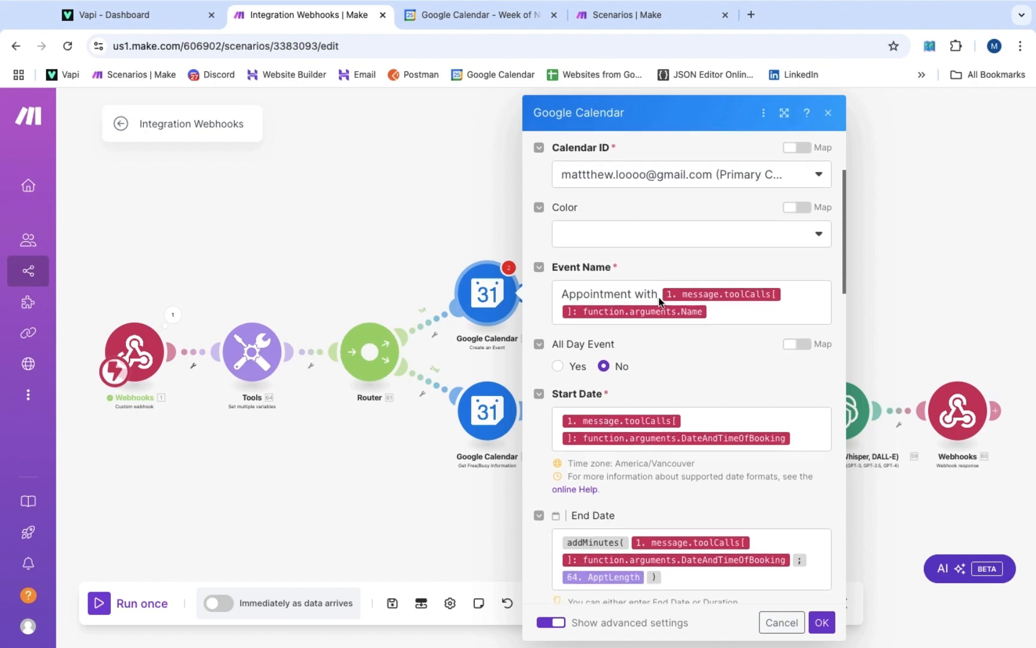
pyautogui.click(672, 235)
pyautogui.scroll(-5, 611, 264)
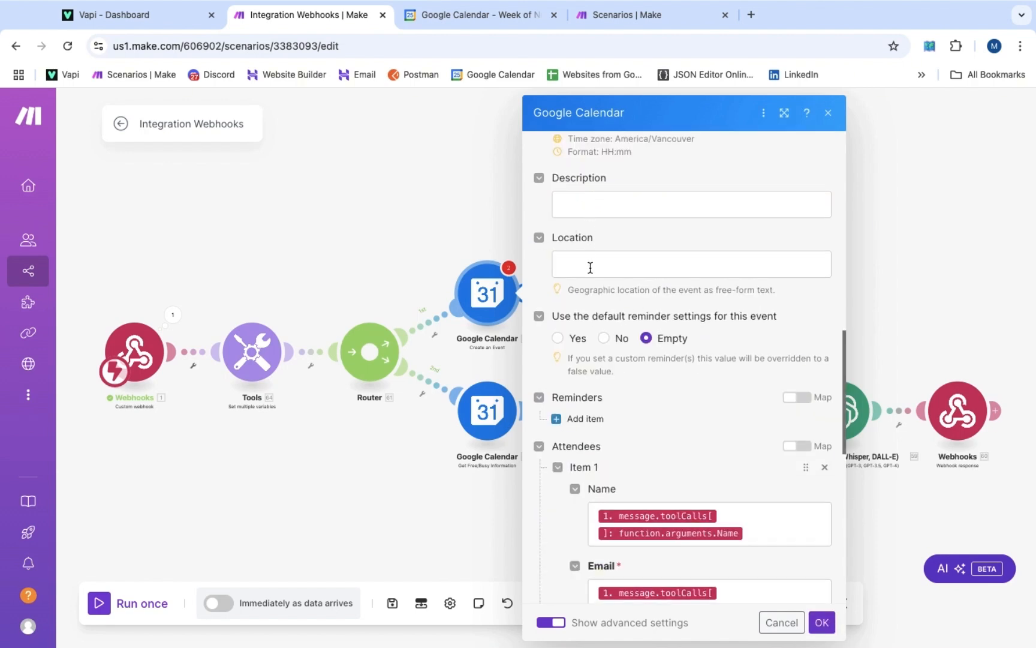
pyautogui.scroll(-2, 590, 300)
pyautogui.click(578, 349)
pyautogui.scroll(-8, 605, 372)
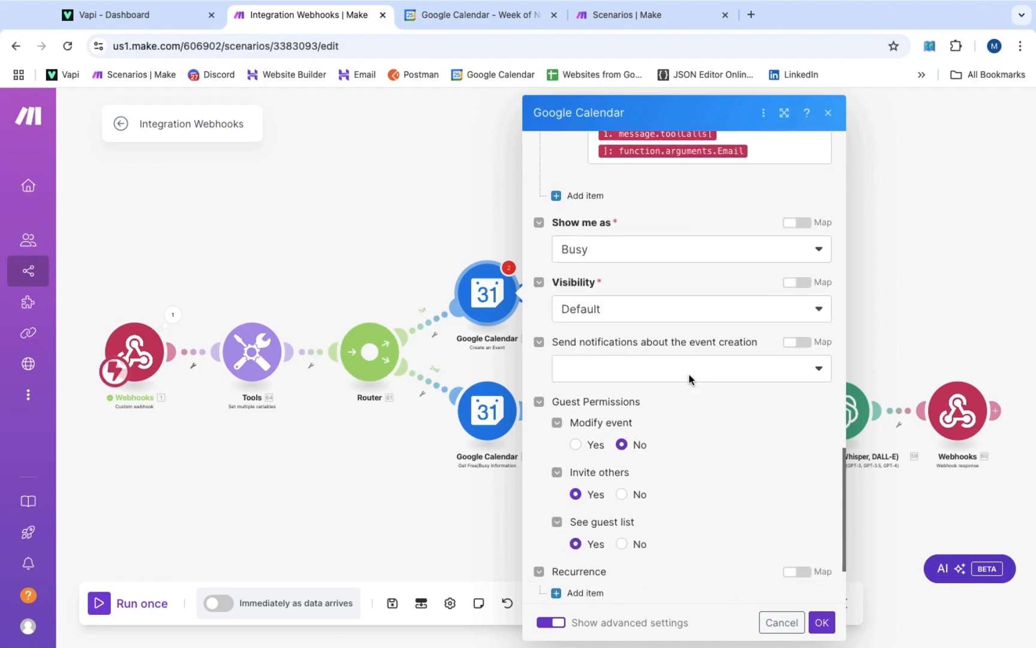
pyautogui.scroll(-1, 688, 378)
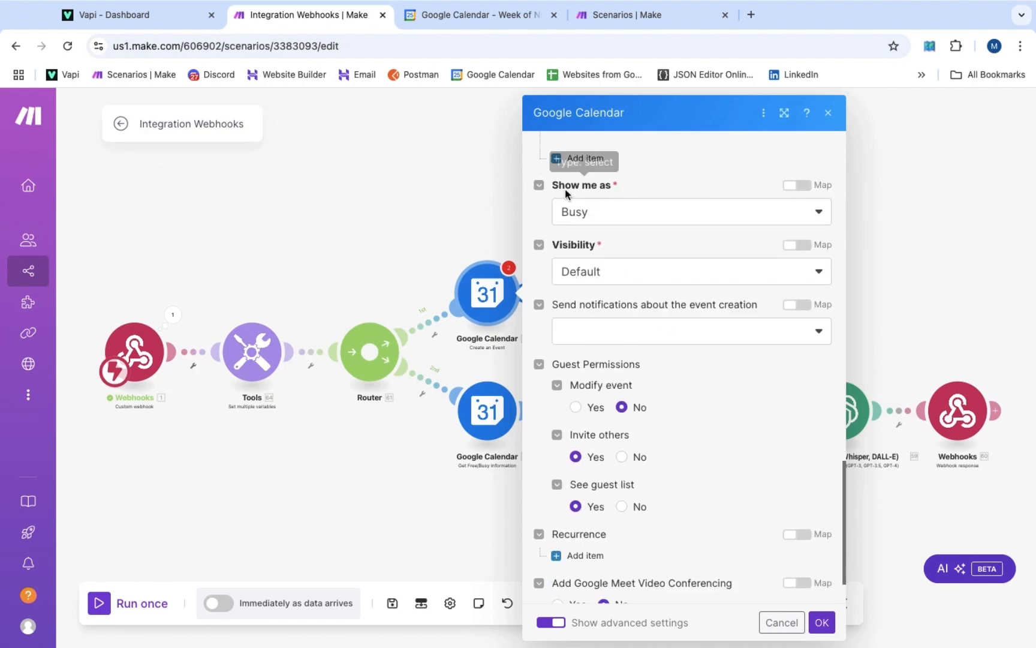
pyautogui.scroll(-1, 598, 286)
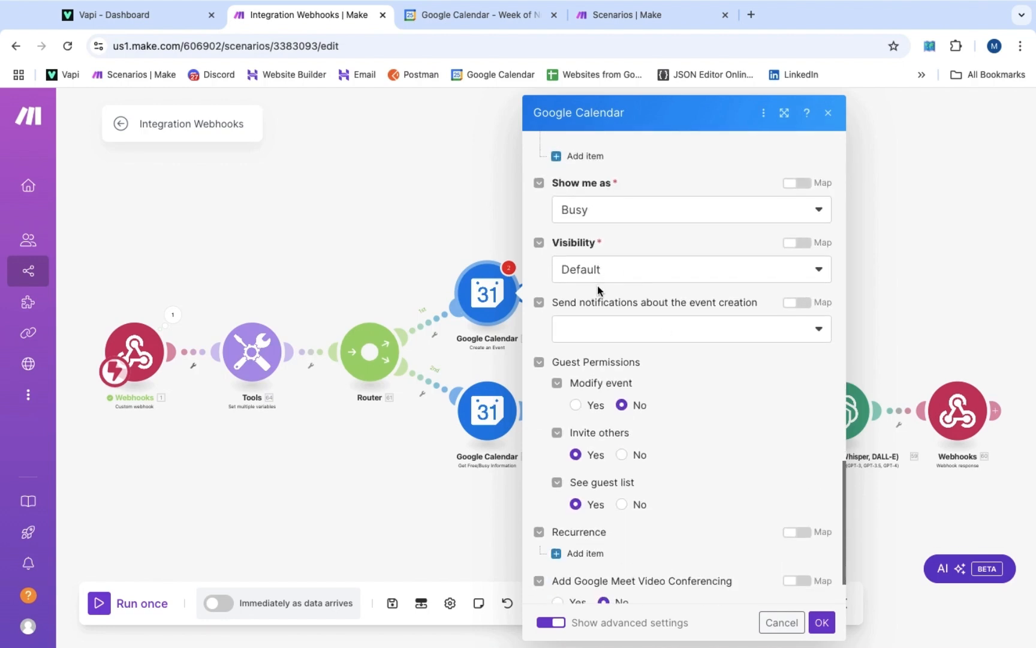
pyautogui.scroll(-1, 597, 290)
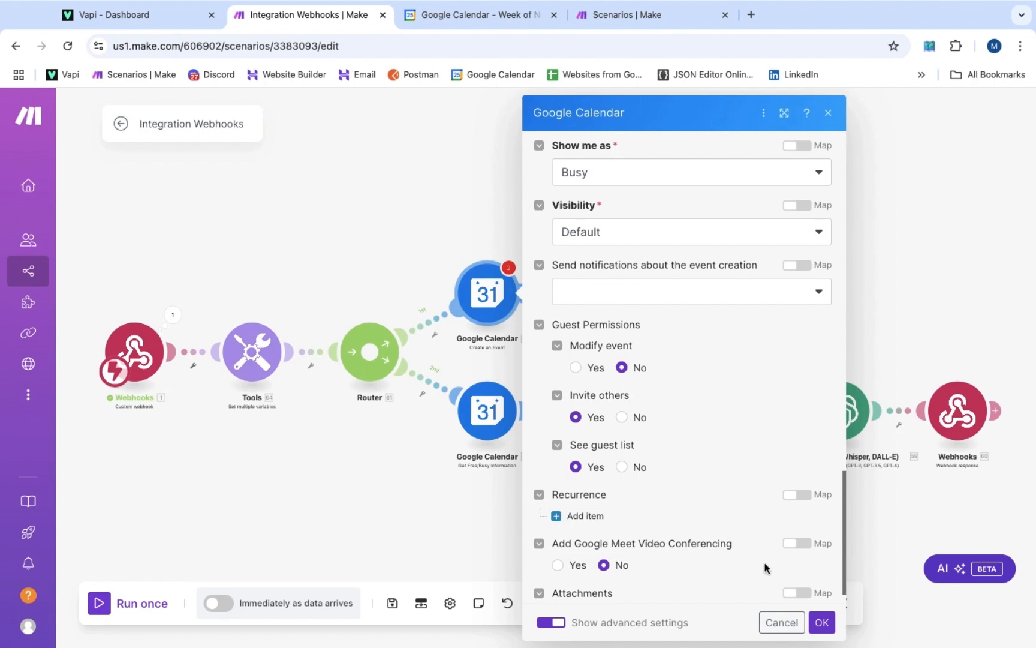
pyautogui.click(819, 622)
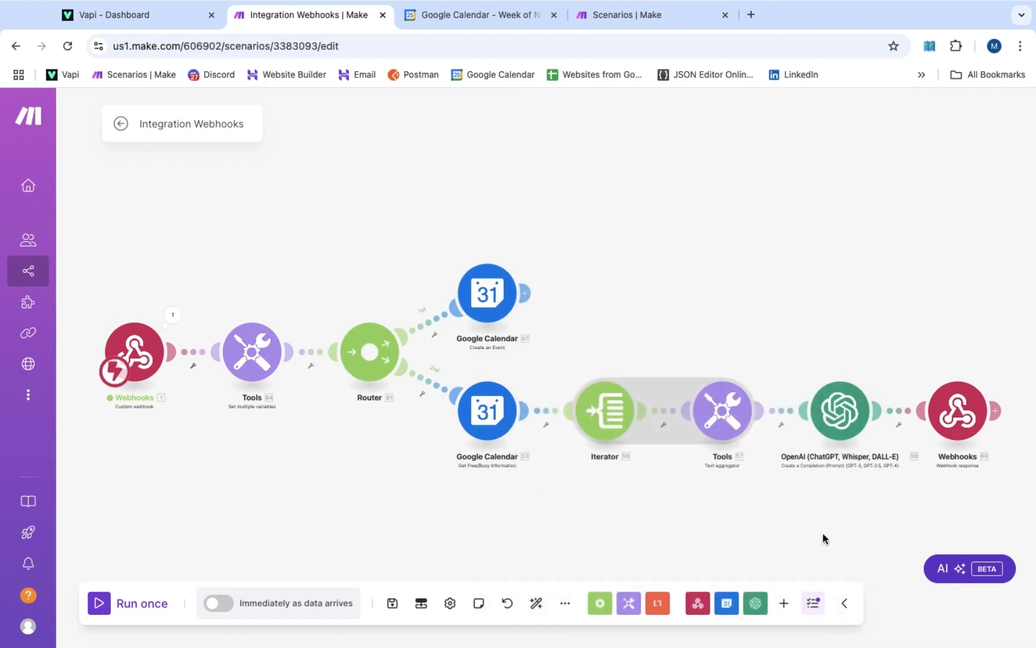
# Add a Webhooks > Webhook response module after Create an Event, leaving its settings for later
pyautogui.click(525, 293)
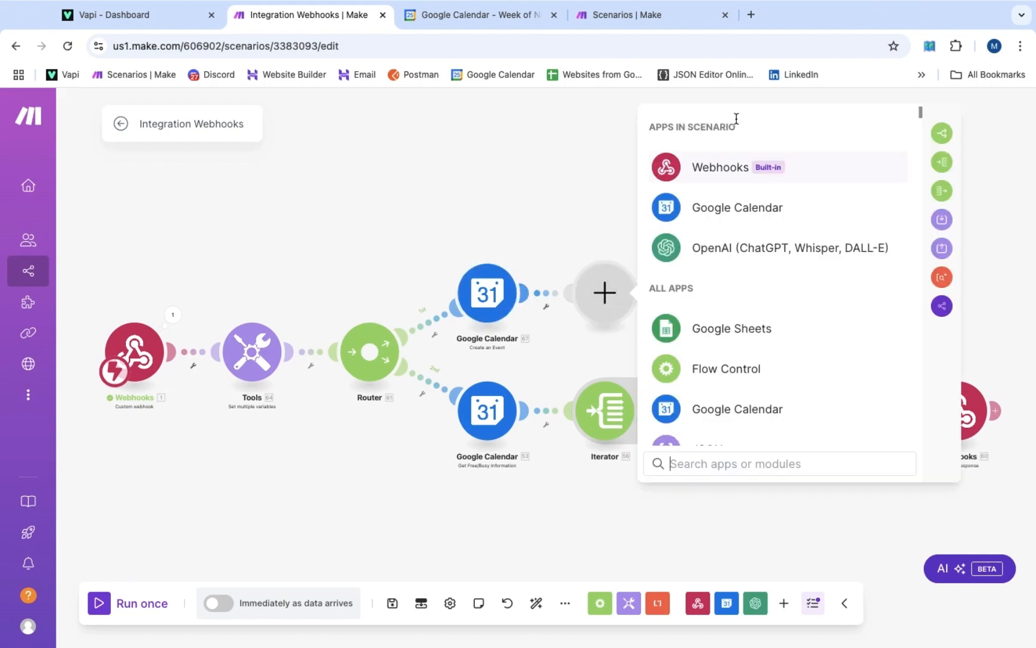
pyautogui.click(742, 169)
pyautogui.click(744, 243)
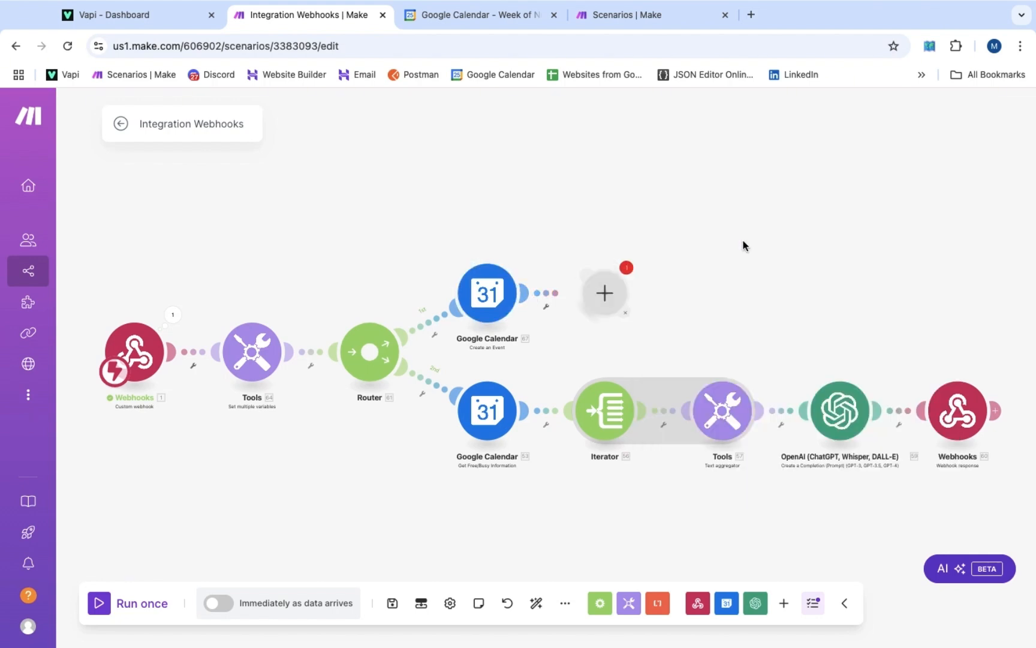
pyautogui.press('Escape')
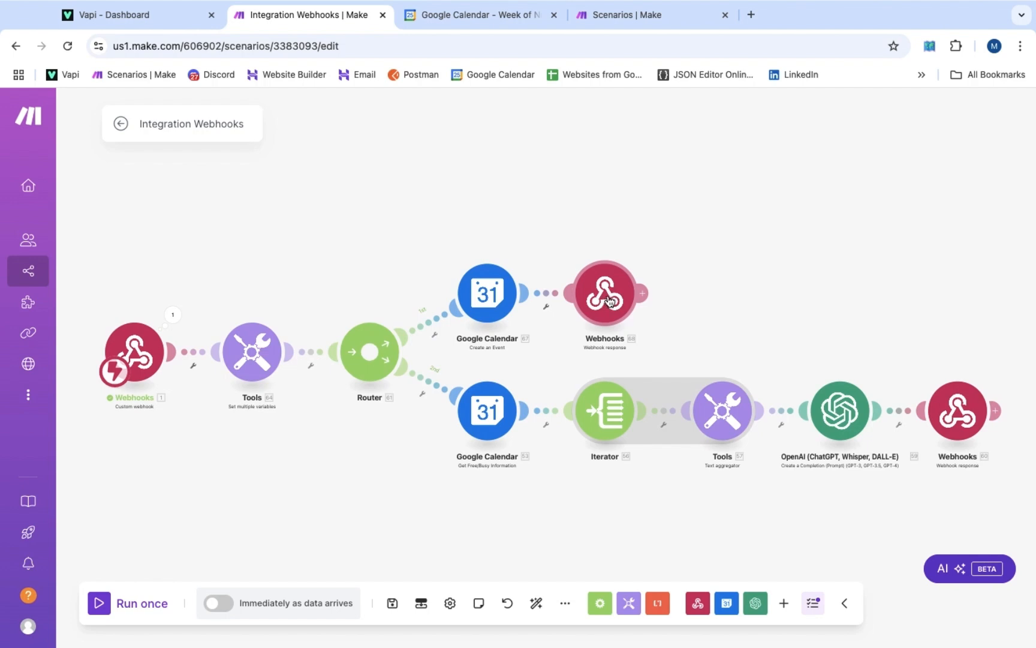
# Copy the Body JSON from the existing webhook response into the new response's Body
pyautogui.click(954, 416)
pyautogui.click(645, 531)
pyautogui.moveTo(645, 530); pyautogui.dragTo(628, 386)
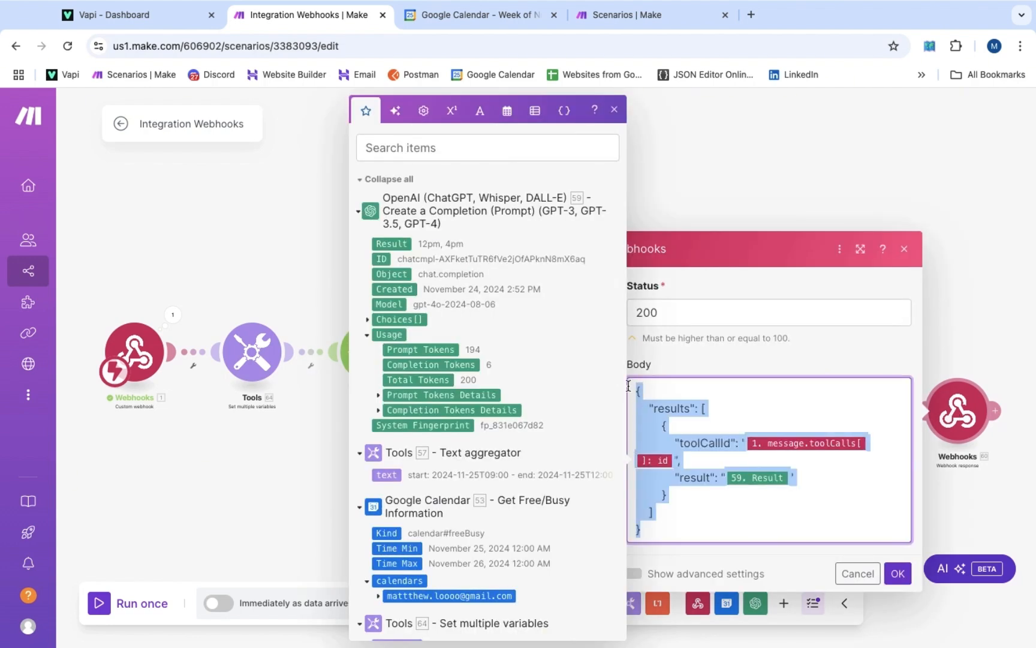
pyautogui.click(898, 573)
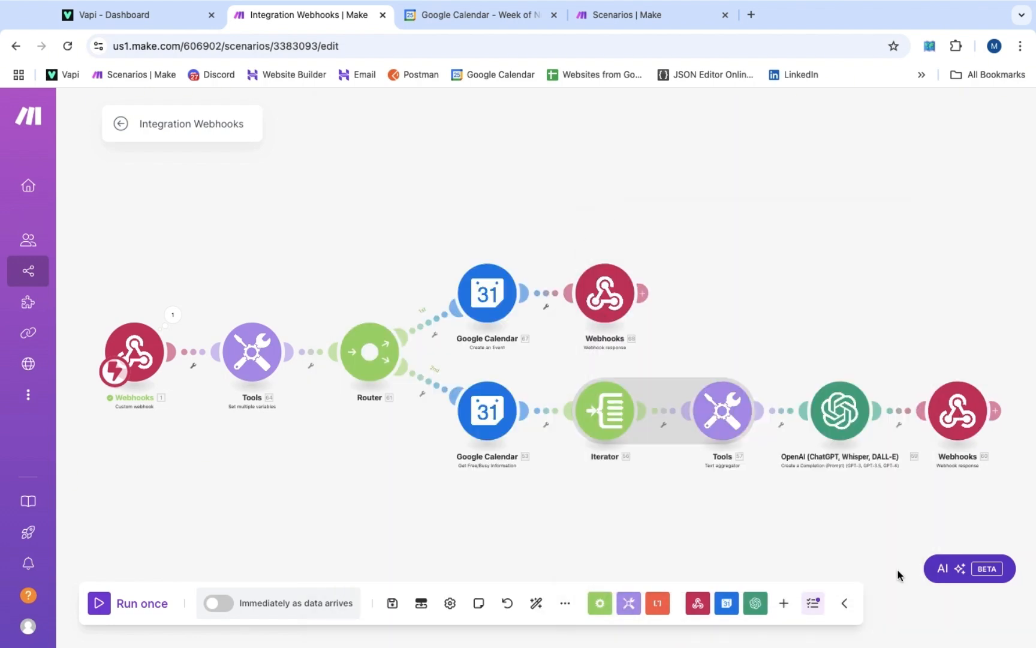
pyautogui.click(604, 300)
pyautogui.click(691, 343)
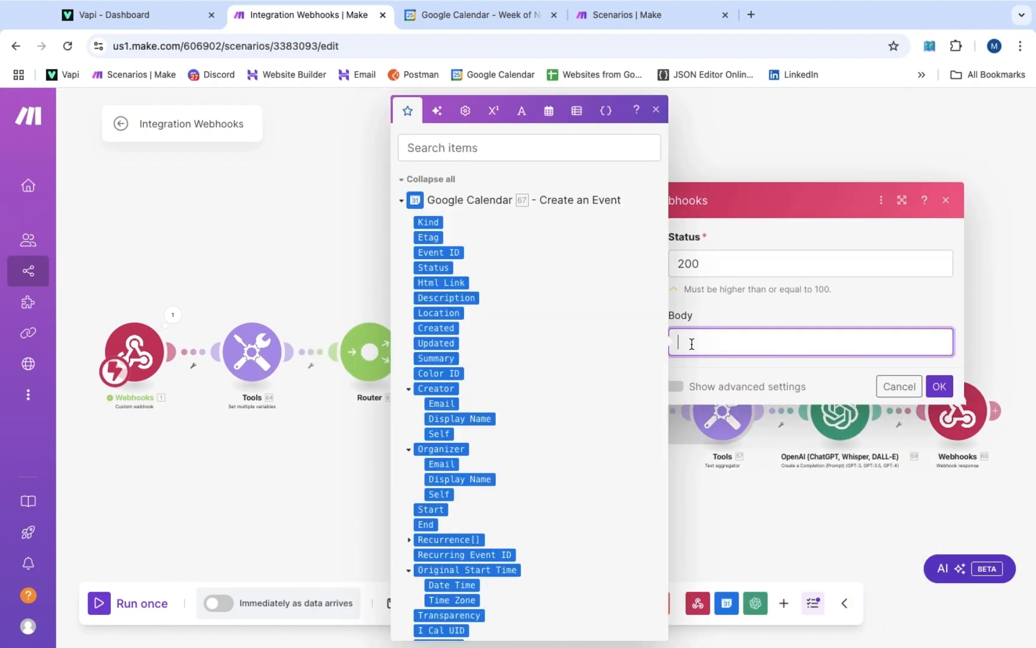
pyautogui.write('{   "results": [     {       "toolCallId": "1. message.toolCalls[]: id",       "result": "59.result"     }   ] }')
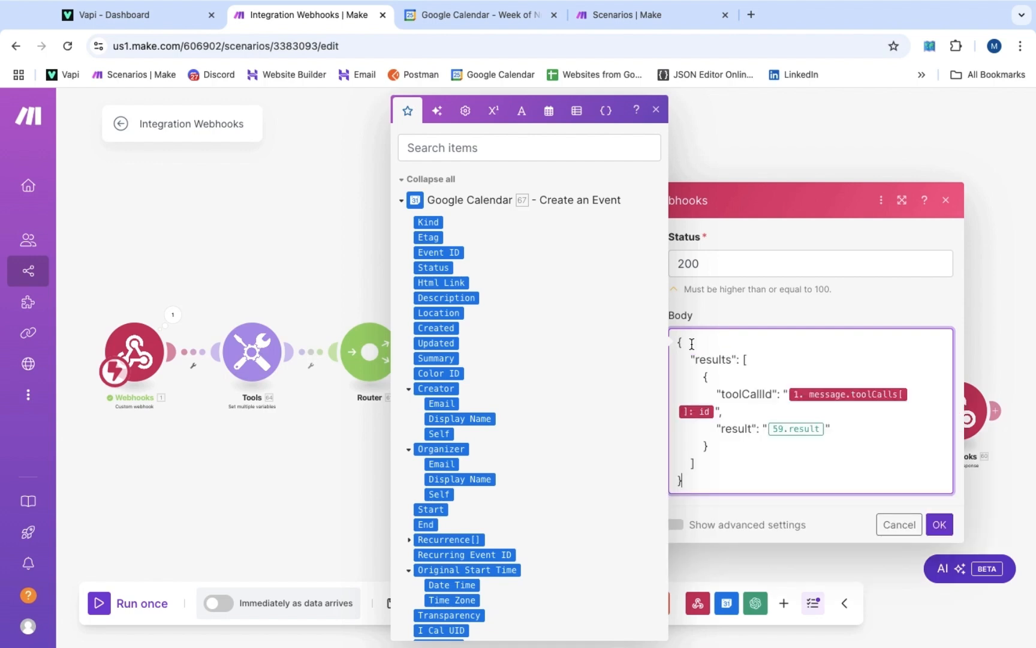
# Replace the 59.result value with 'The appointment {DateAndTimeOfBooking} was successfully booked'
pyautogui.click(844, 428)
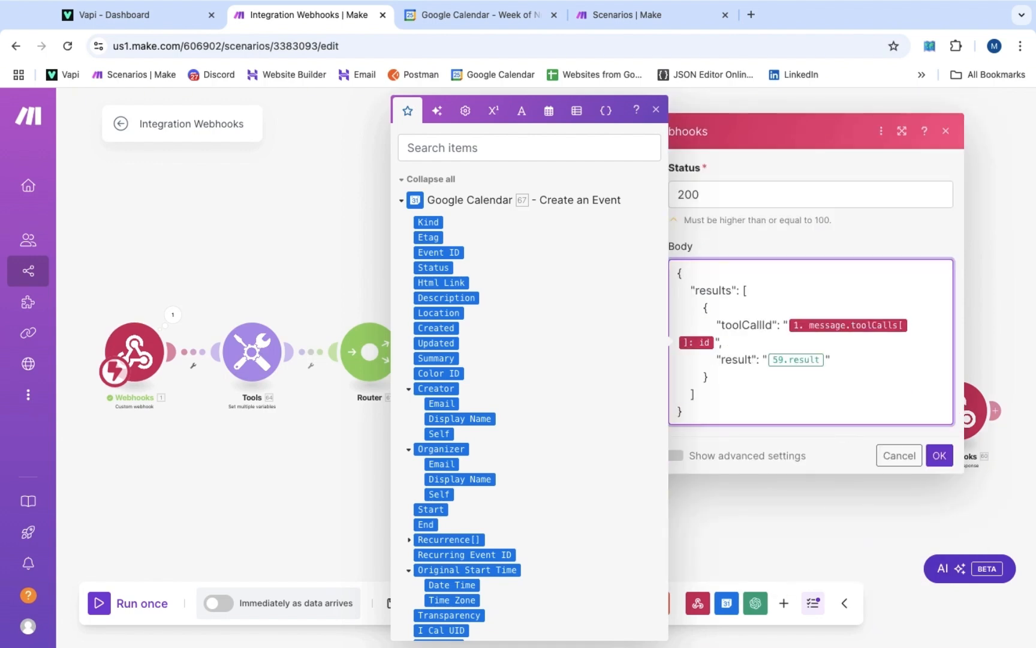
pyautogui.press('BackSpace')
pyautogui.write('The appointment a')
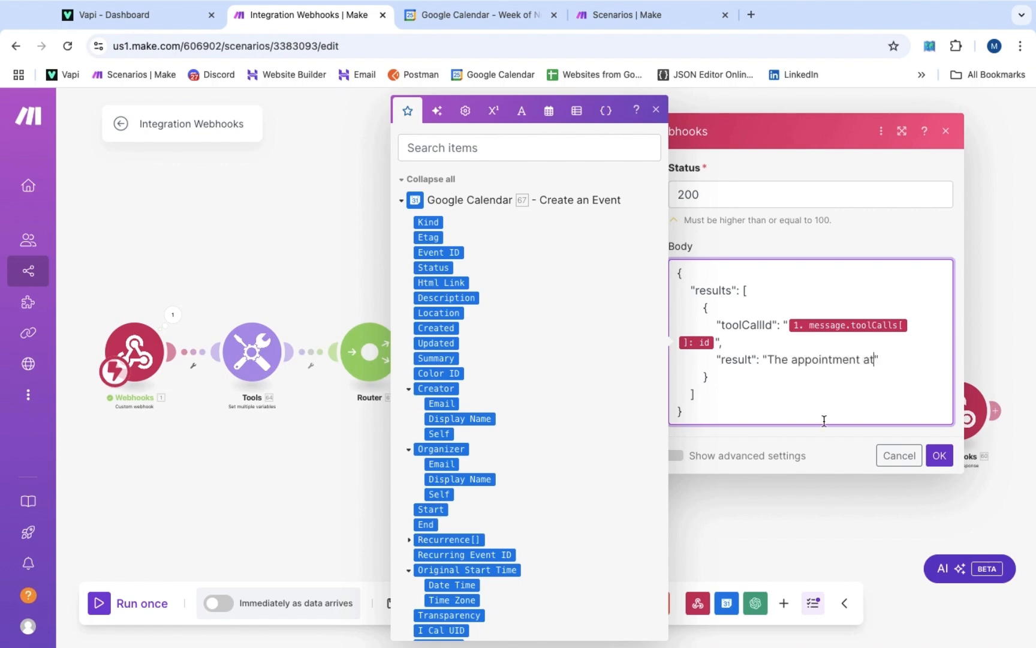
pyautogui.scroll(-10, 576, 423)
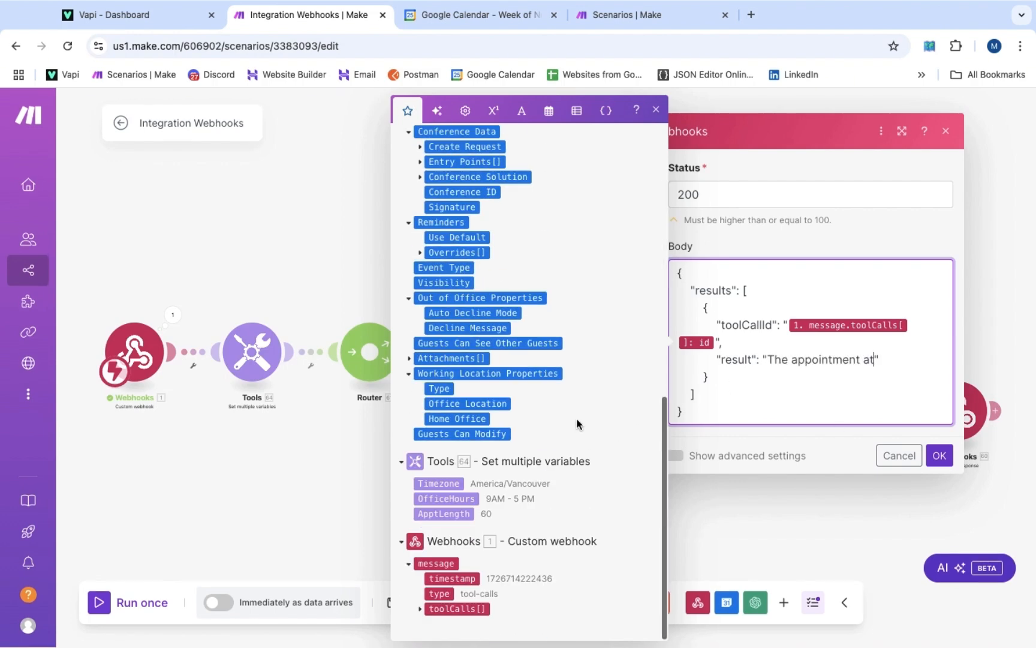
pyautogui.click(421, 608)
pyautogui.click(430, 608)
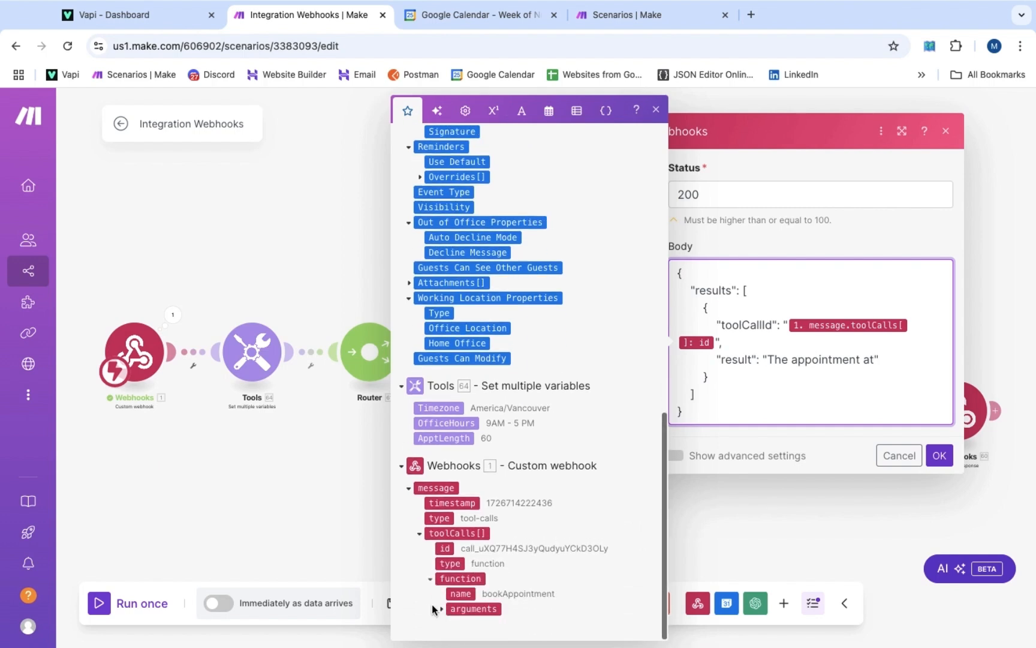
pyautogui.click(440, 608)
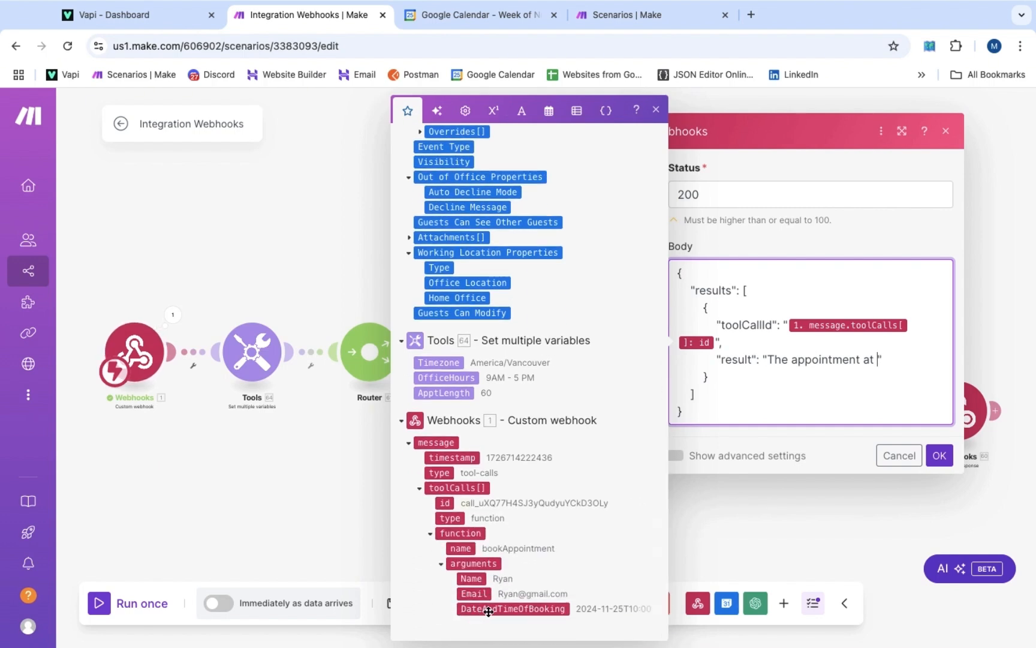
pyautogui.click(489, 608)
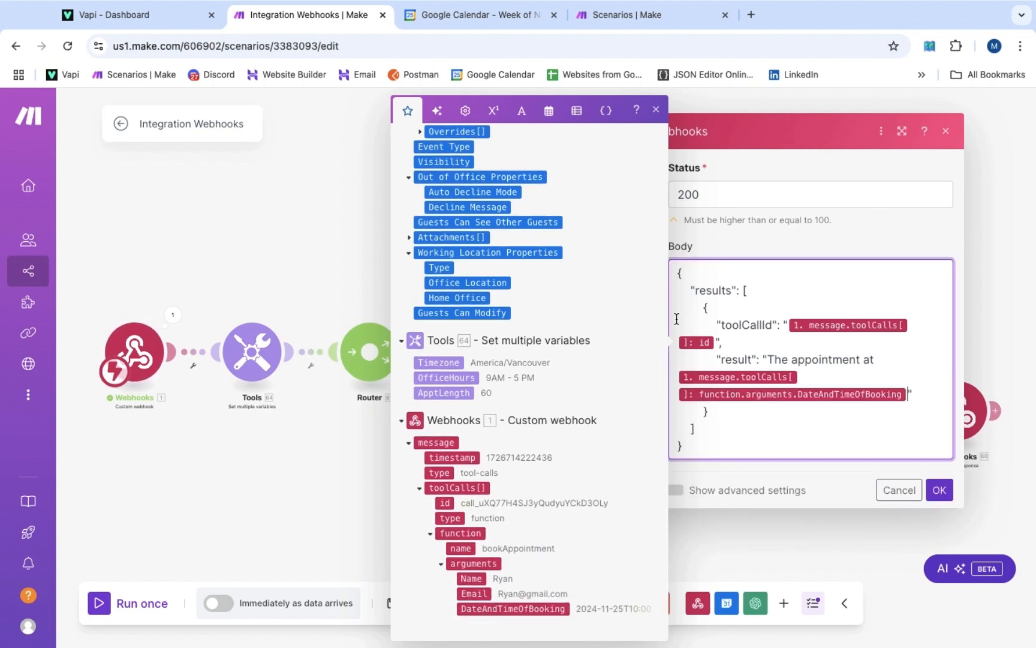
pyautogui.write('was successfully booked.')
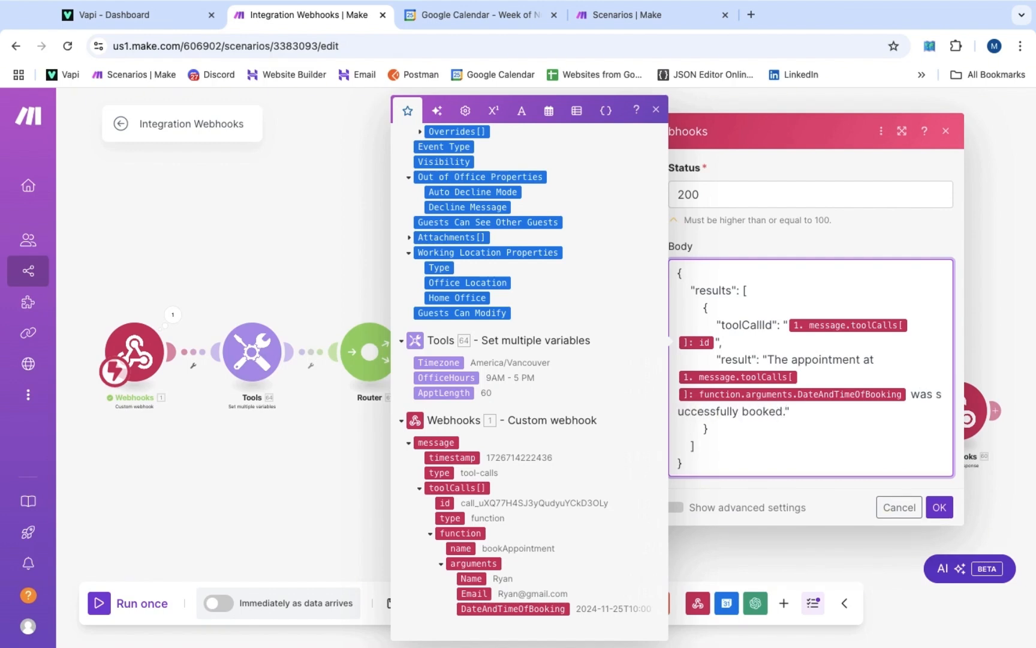
pyautogui.click(888, 226)
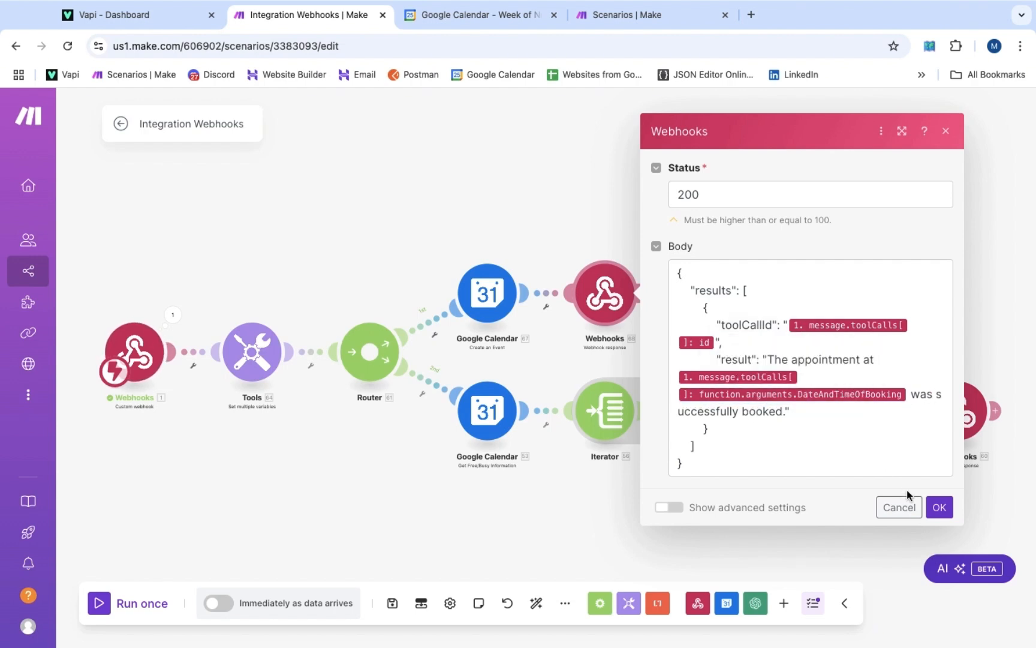
# Confirm the new Webhooks response settings with OK
pyautogui.click(936, 505)
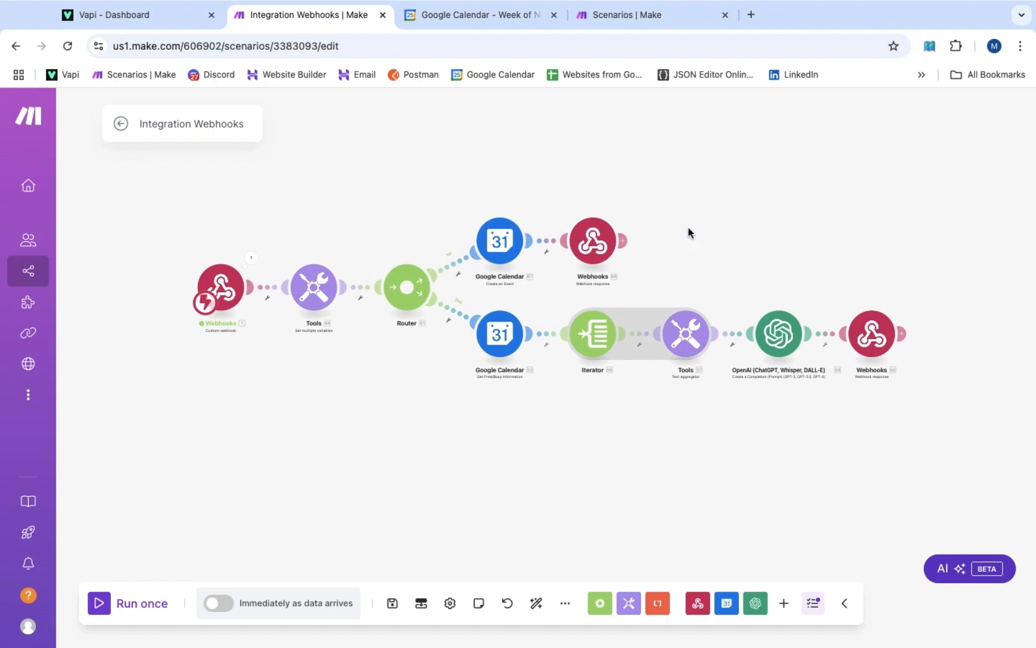
# Add a 'Gets the Available Times' filter: function name equal to getAvailability
pyautogui.click(456, 316)
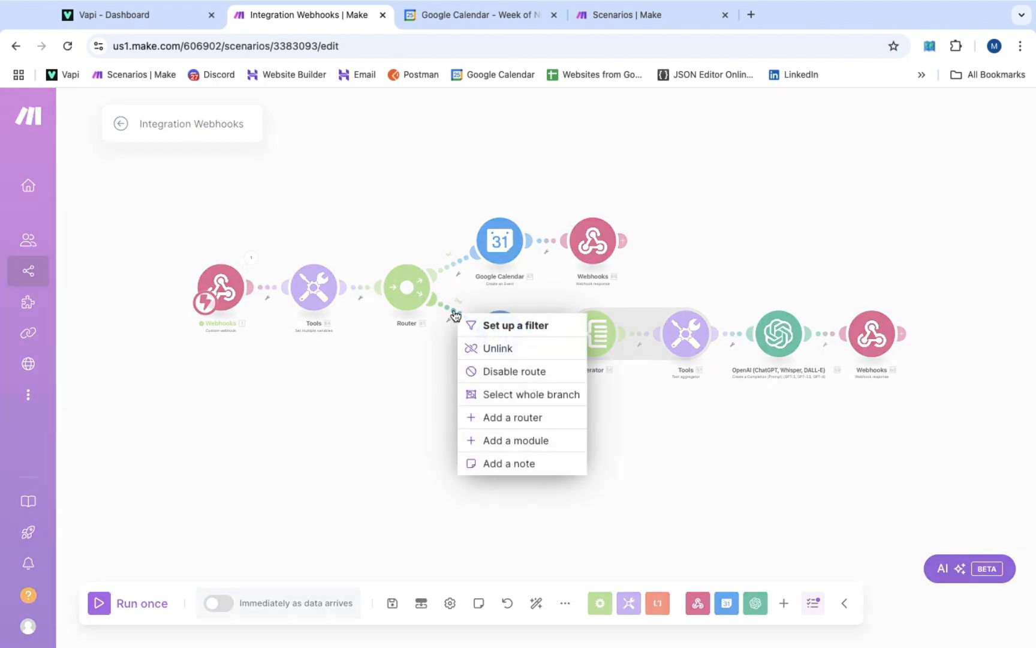
pyautogui.click(500, 326)
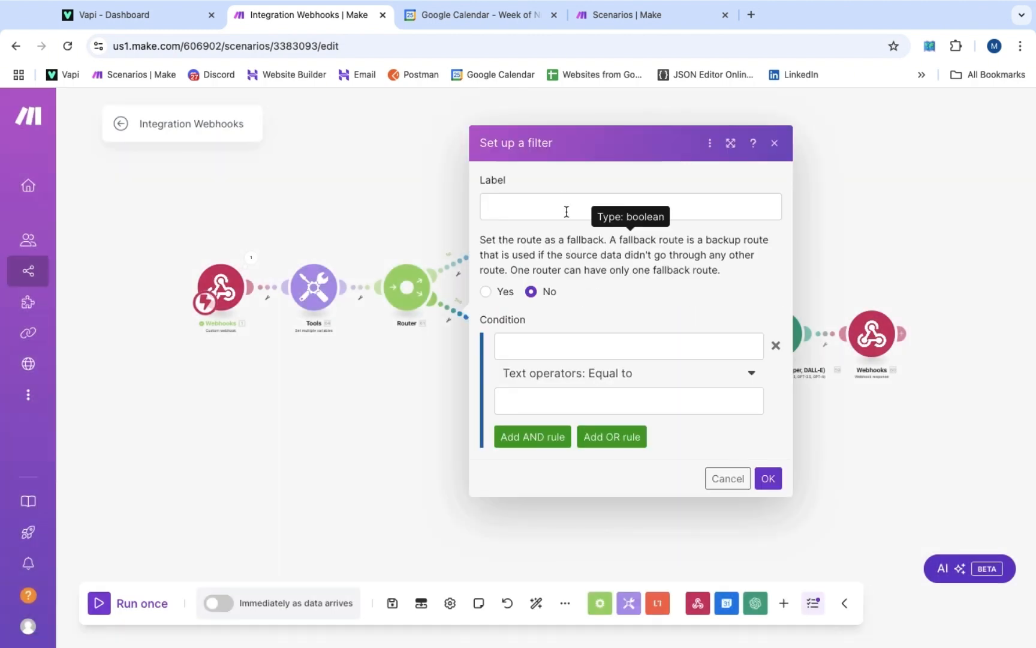
pyautogui.click(562, 206)
pyautogui.write('Gets the')
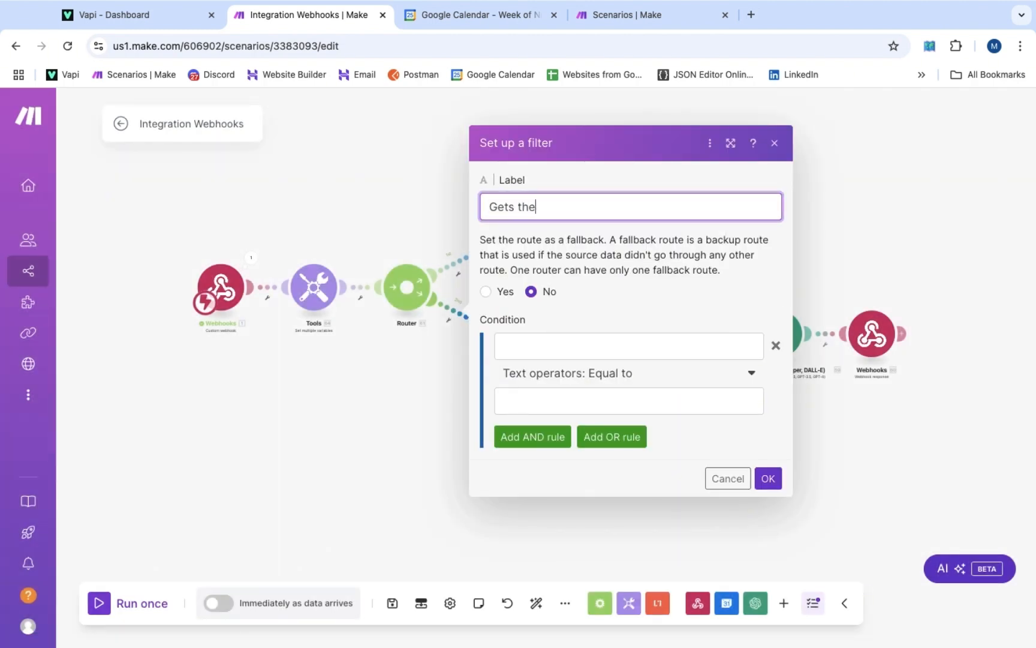
pyautogui.write(' Available Times')
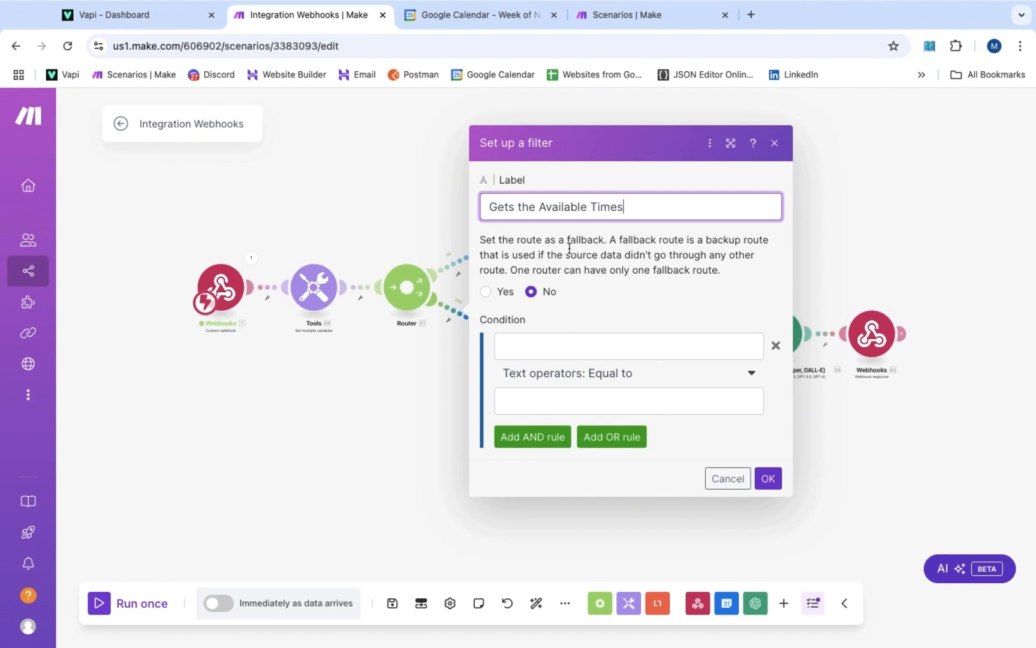
pyautogui.click(565, 346)
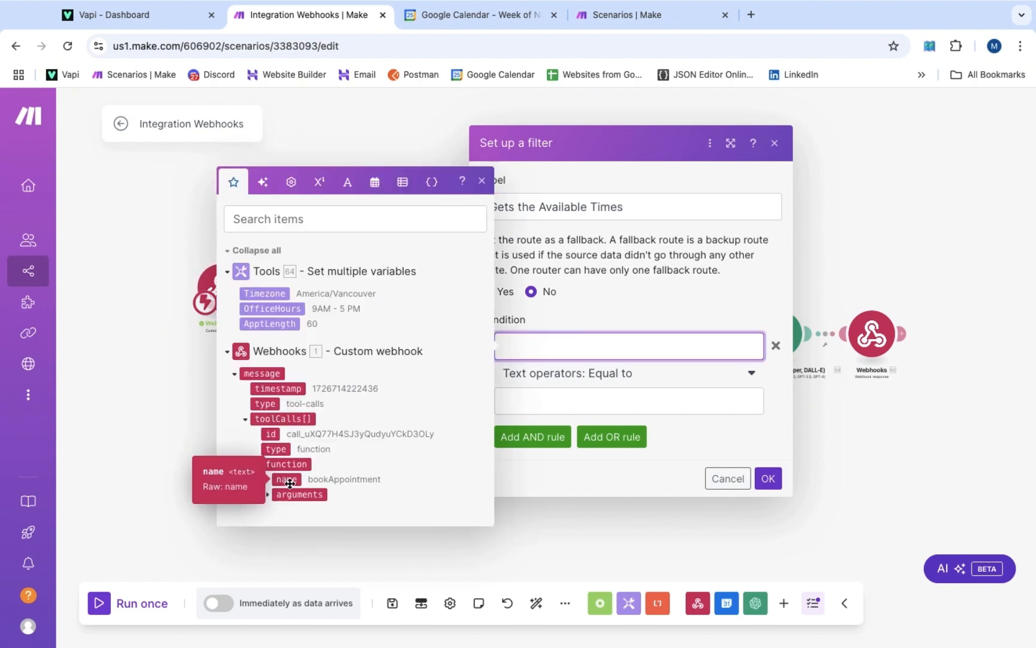
pyautogui.click(287, 480)
pyautogui.click(565, 401)
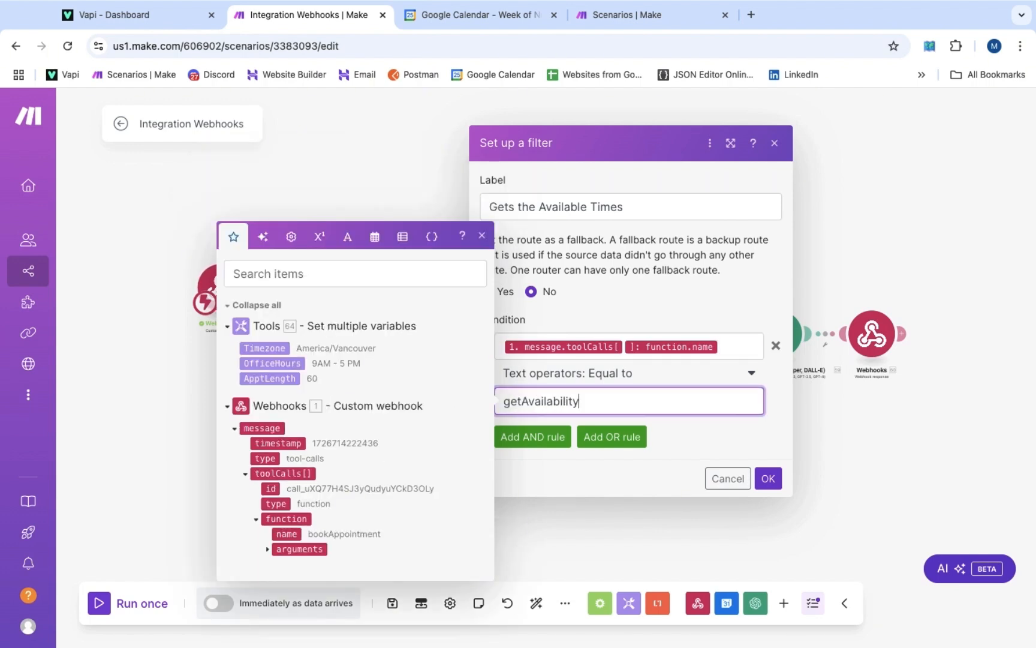
pyautogui.click(769, 478)
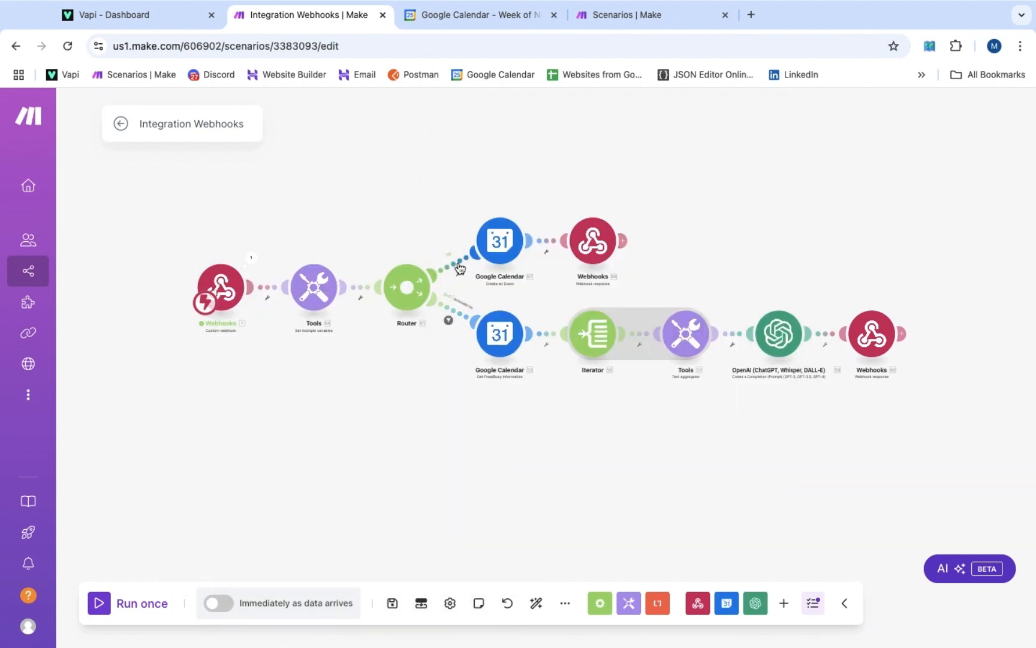
pyautogui.click(459, 268)
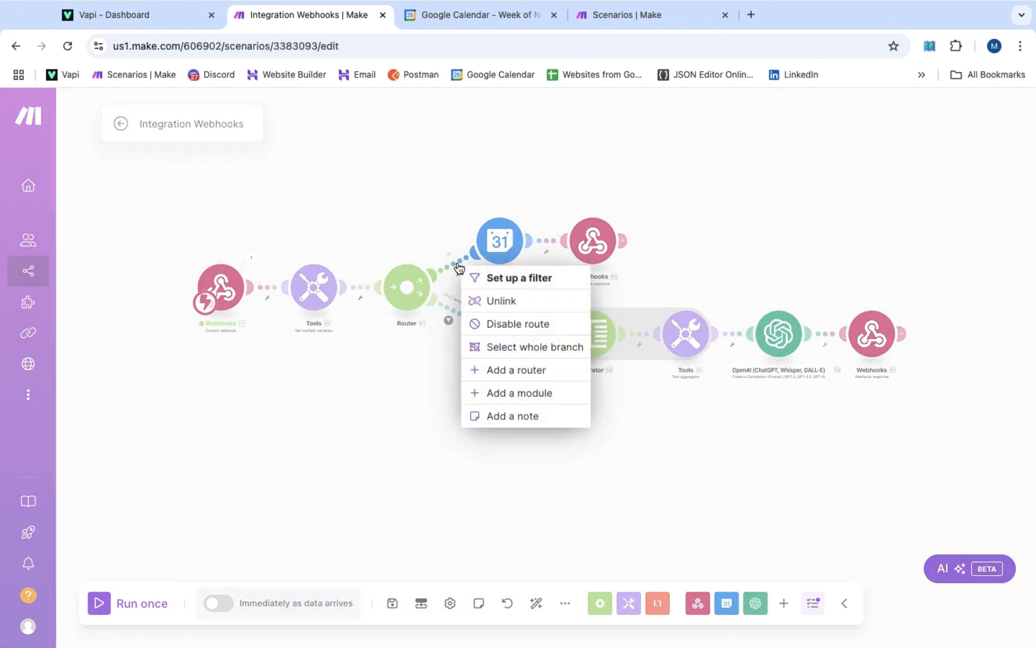
# Add a 'Books Appointment' filter to the upper route: toolCalls function name equal to bookAppointment
pyautogui.click(491, 276)
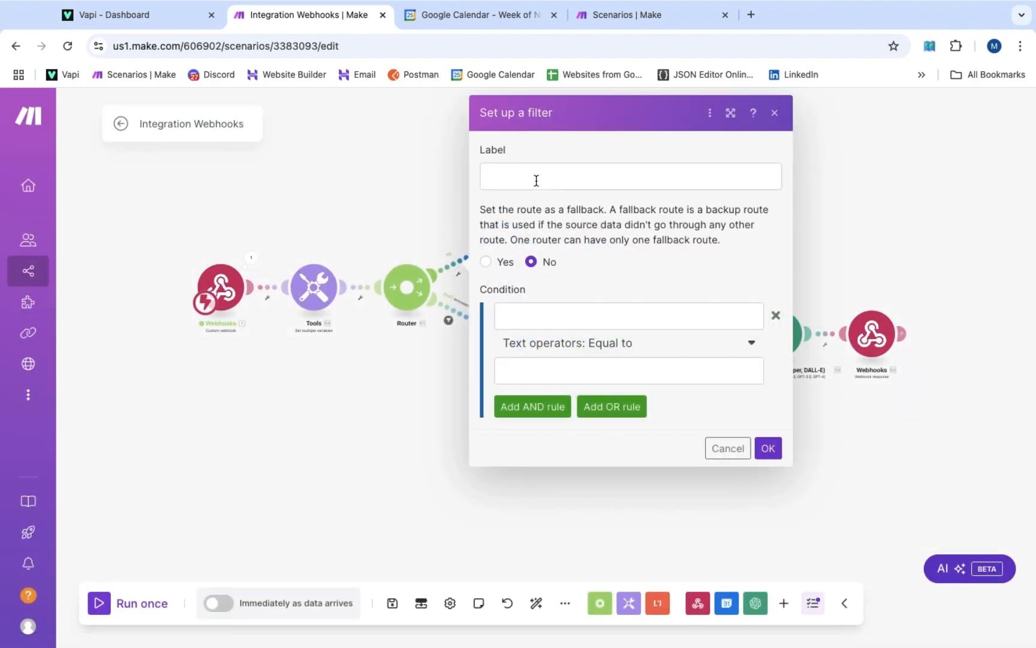
pyautogui.click(537, 178)
pyautogui.write('Book')
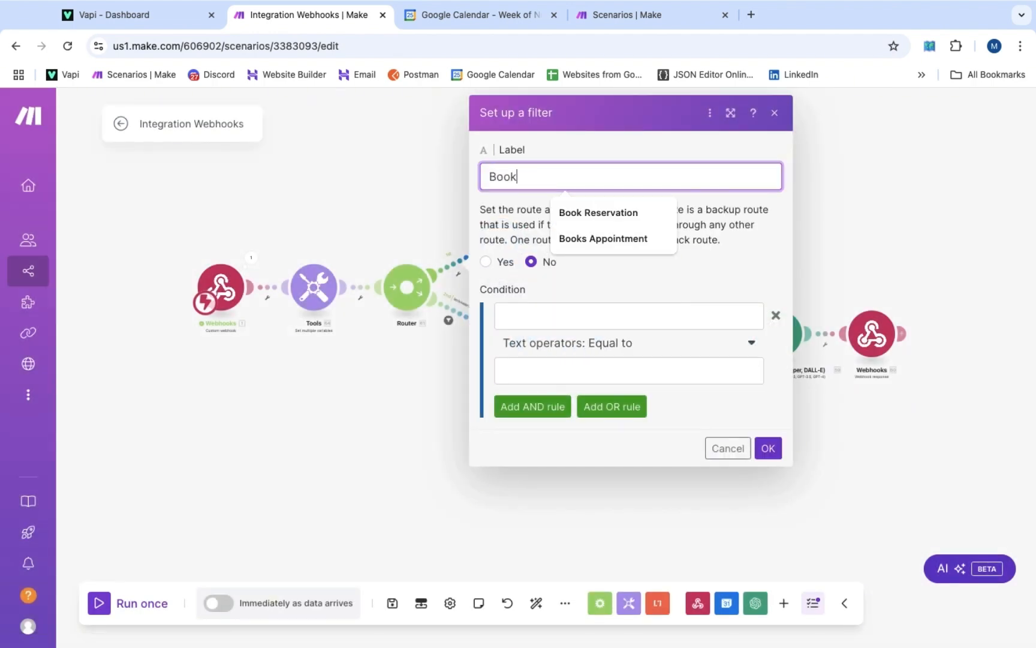
pyautogui.write('s Appointment')
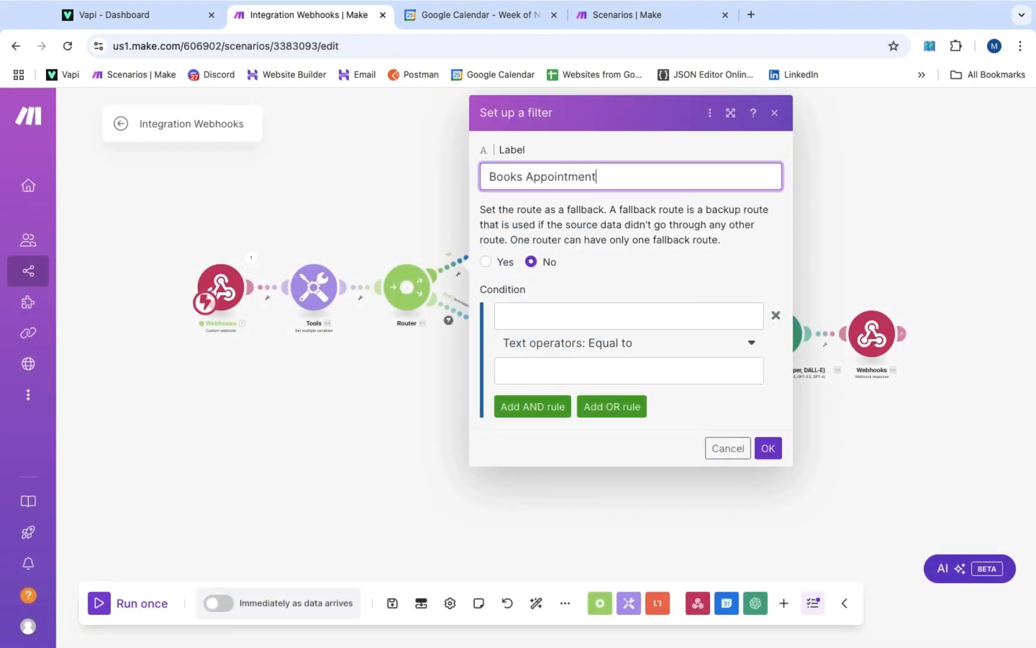
pyautogui.click(544, 316)
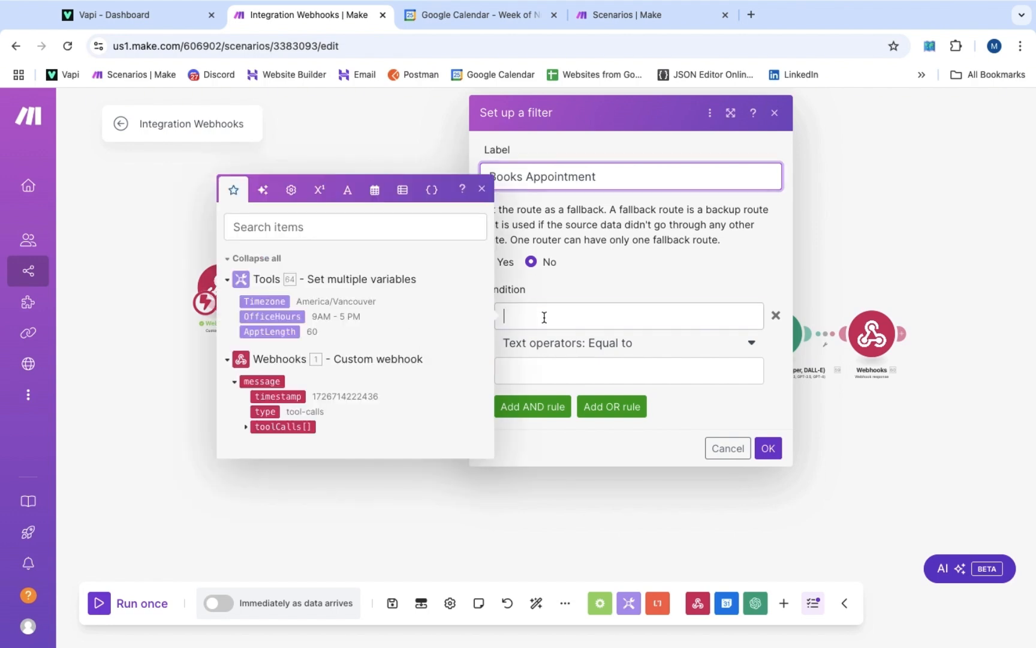
pyautogui.click(247, 426)
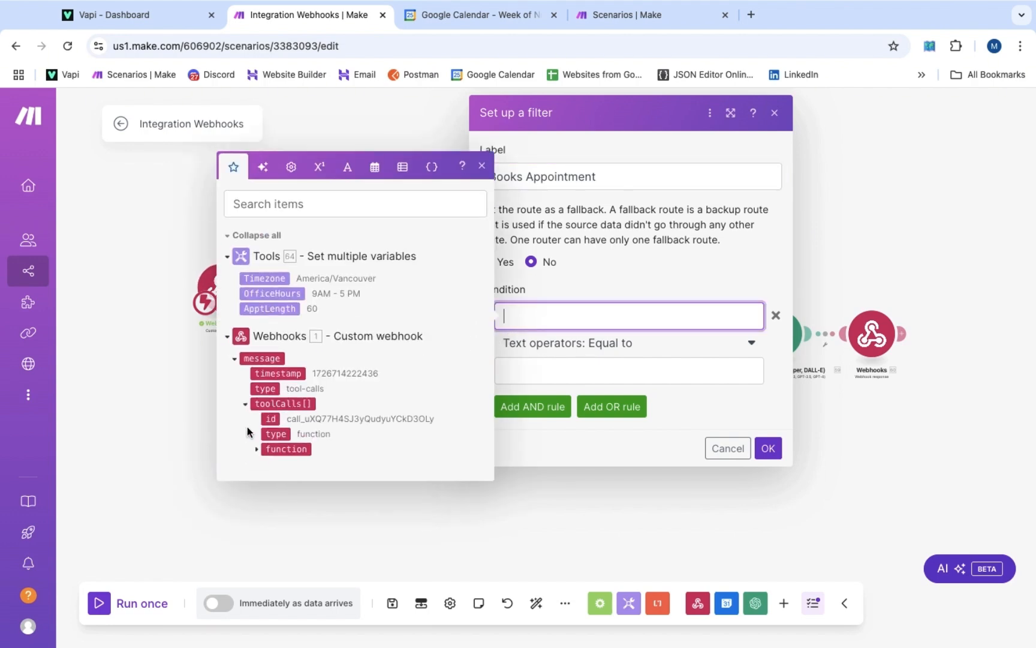
pyautogui.click(257, 451)
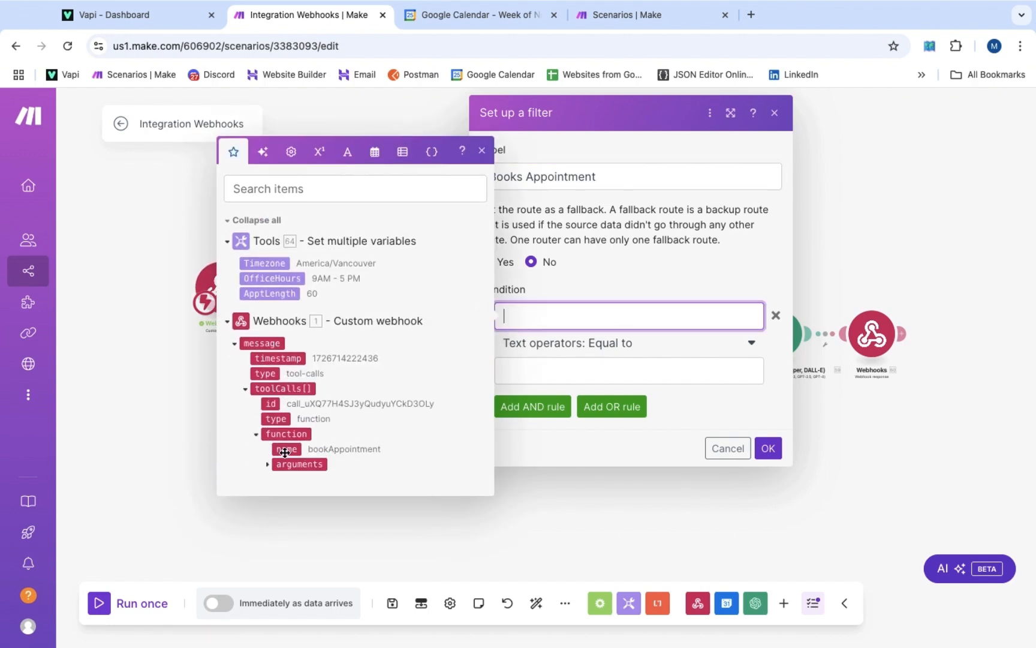
pyautogui.click(287, 449)
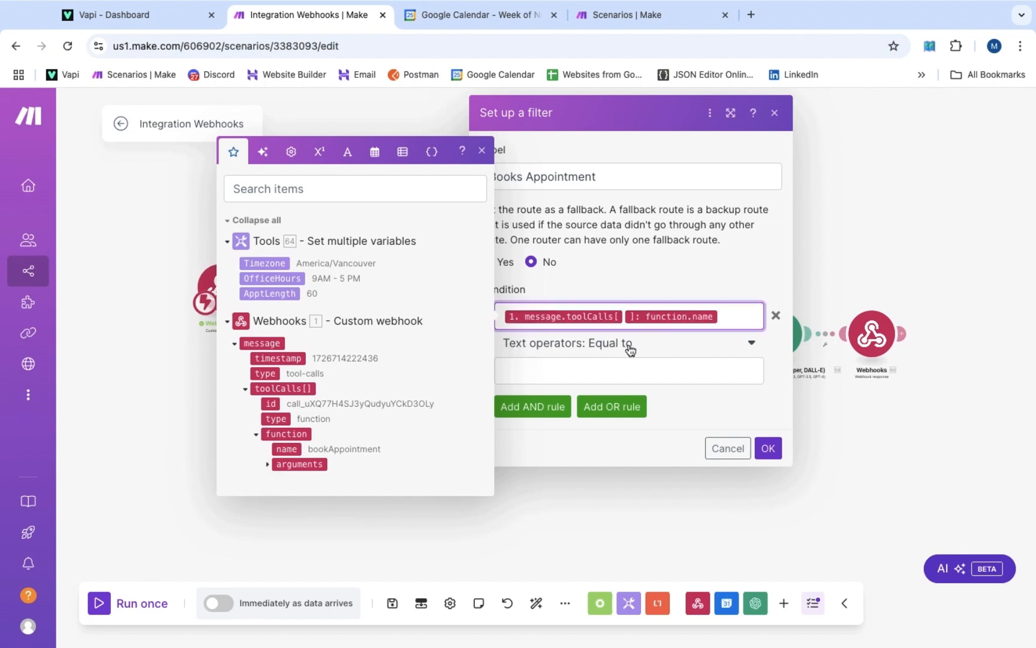
pyautogui.click(613, 371)
pyautogui.write('b')
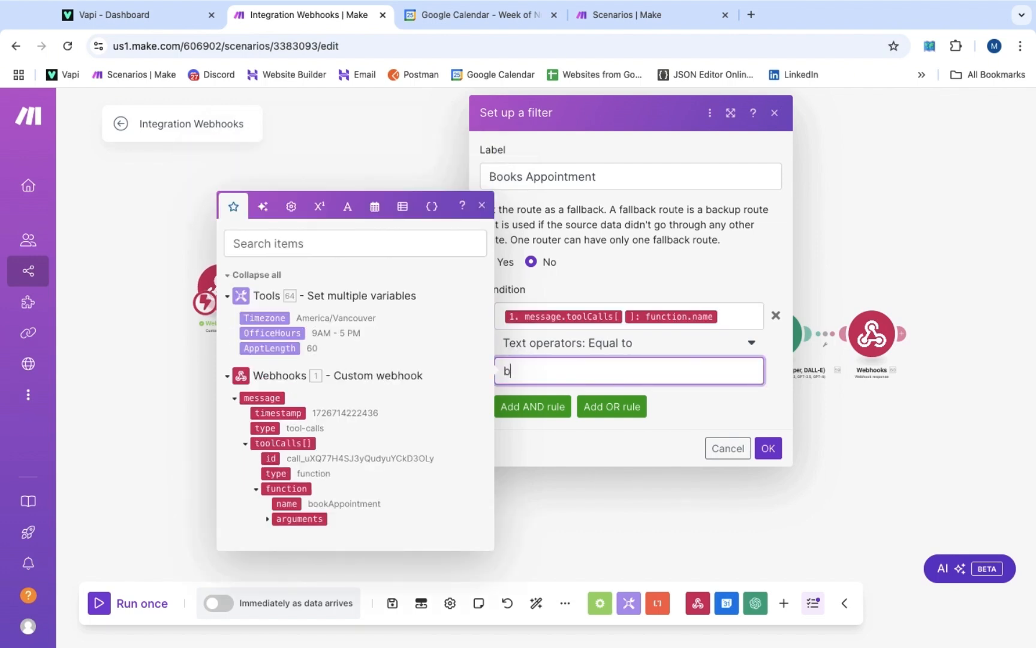
pyautogui.write('ookAppointment')
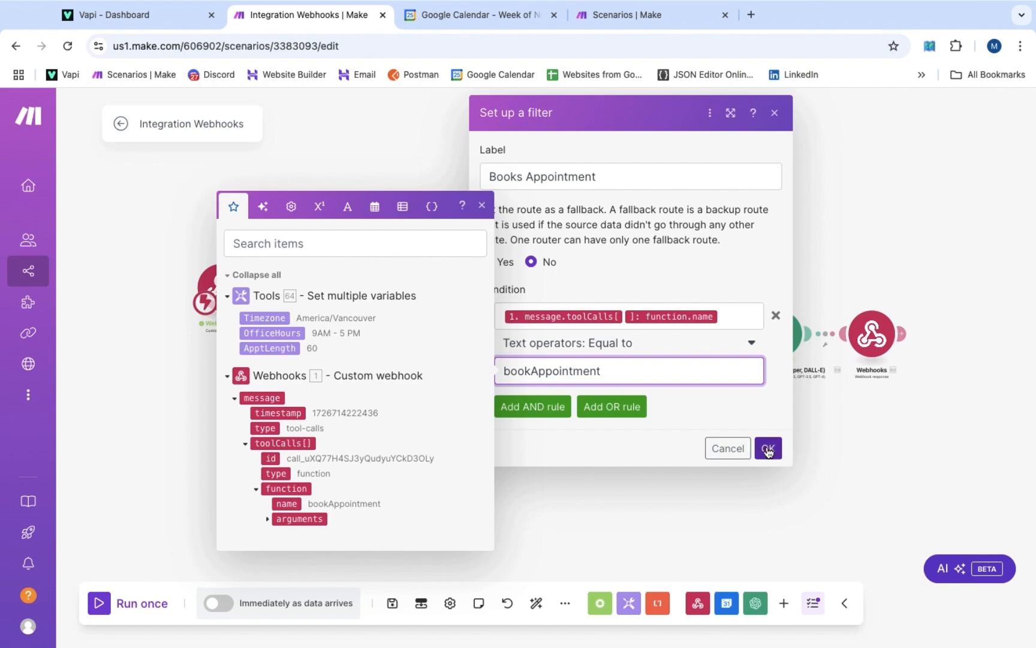
pyautogui.click(767, 447)
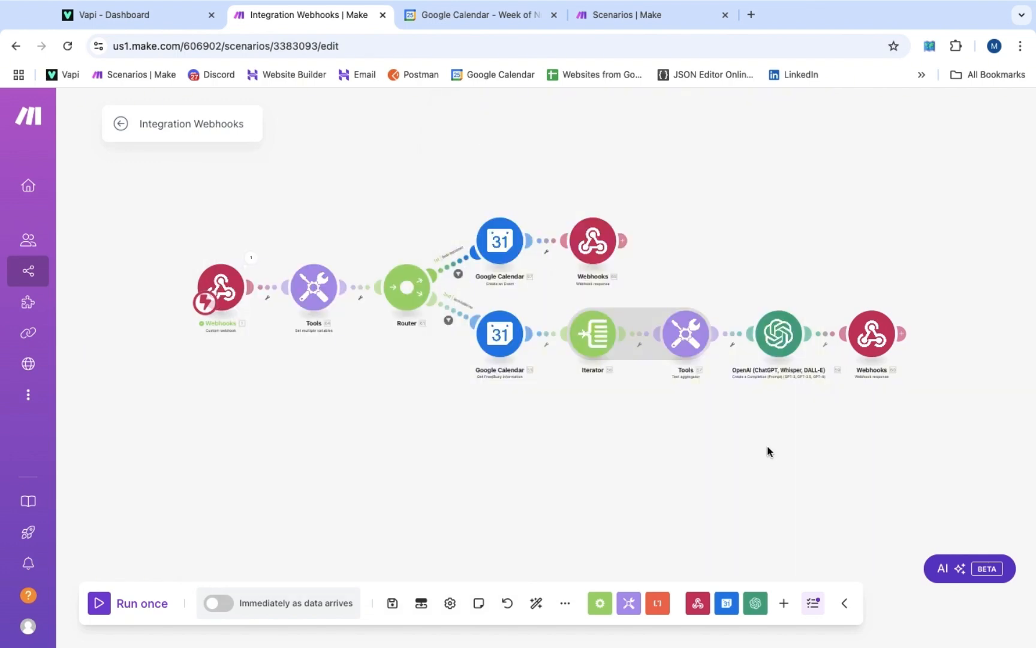
pyautogui.click(153, 17)
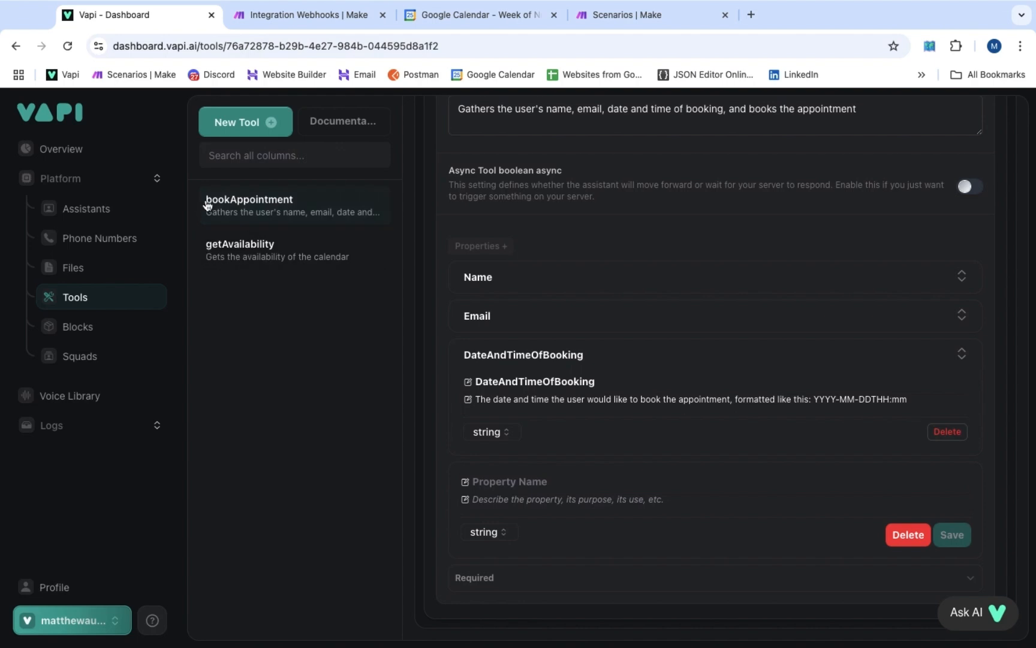
pyautogui.click(284, 202)
pyautogui.click(307, 18)
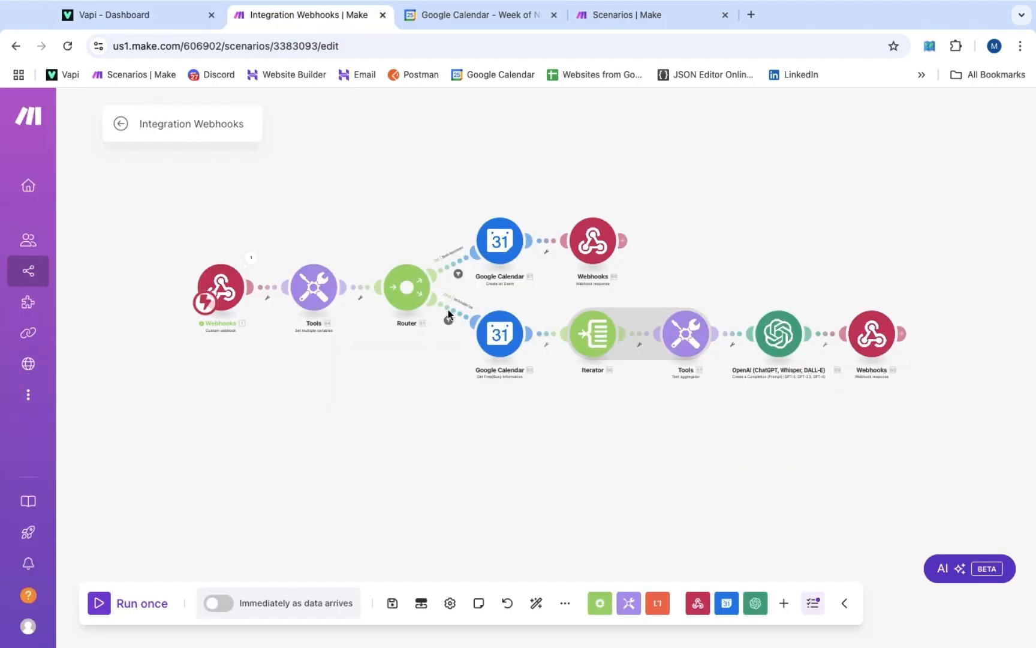
# Confirm the lower route's getAvailability filter, save the scenario, and schedule it to run immediately
pyautogui.click(451, 311)
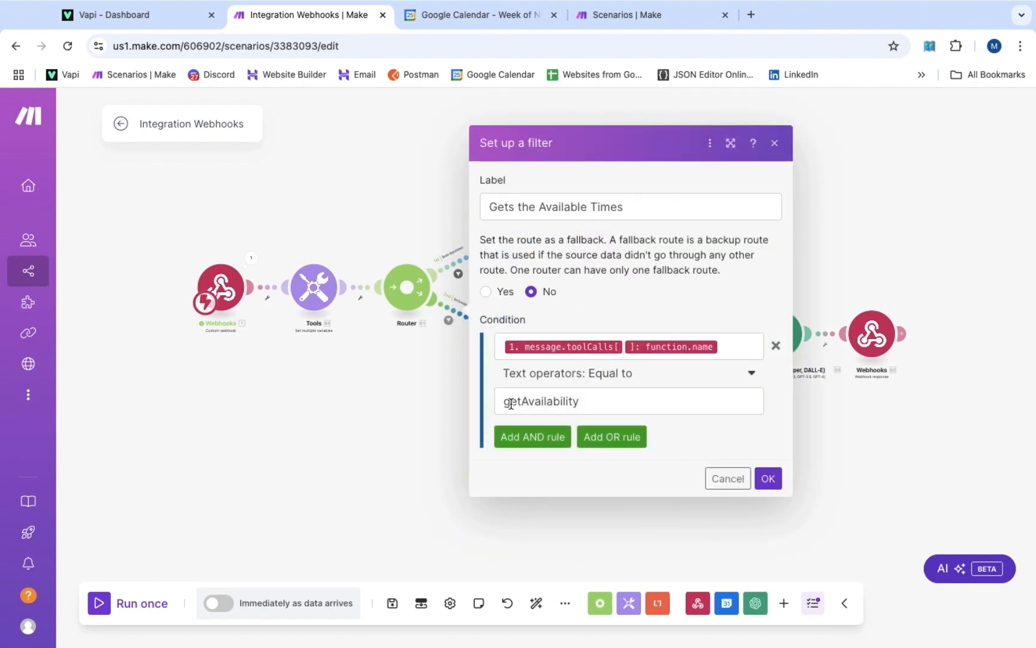
pyautogui.click(768, 478)
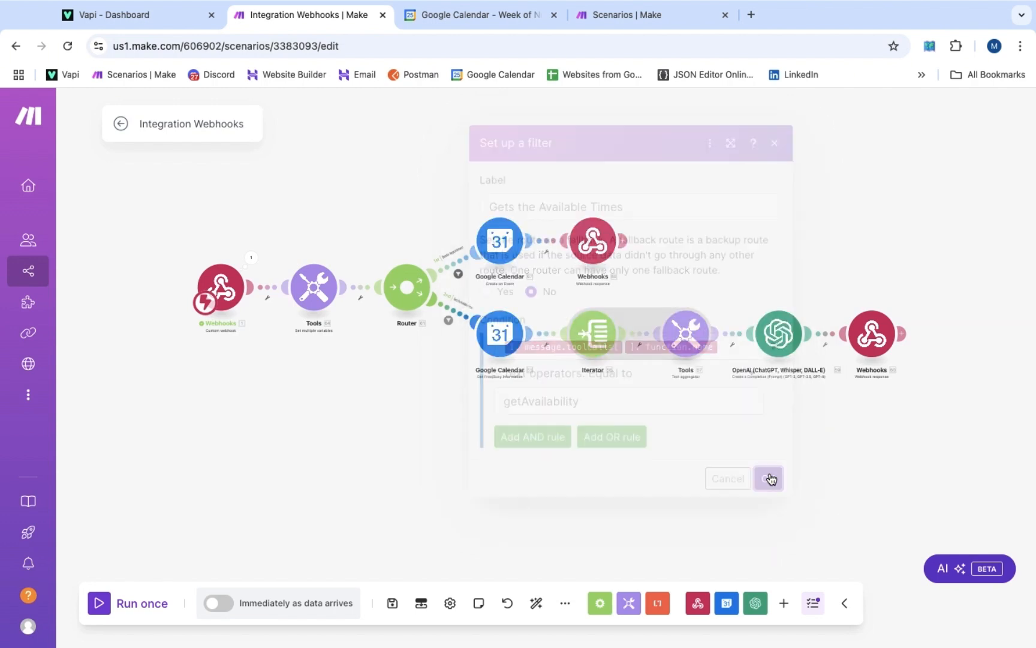
pyautogui.click(396, 605)
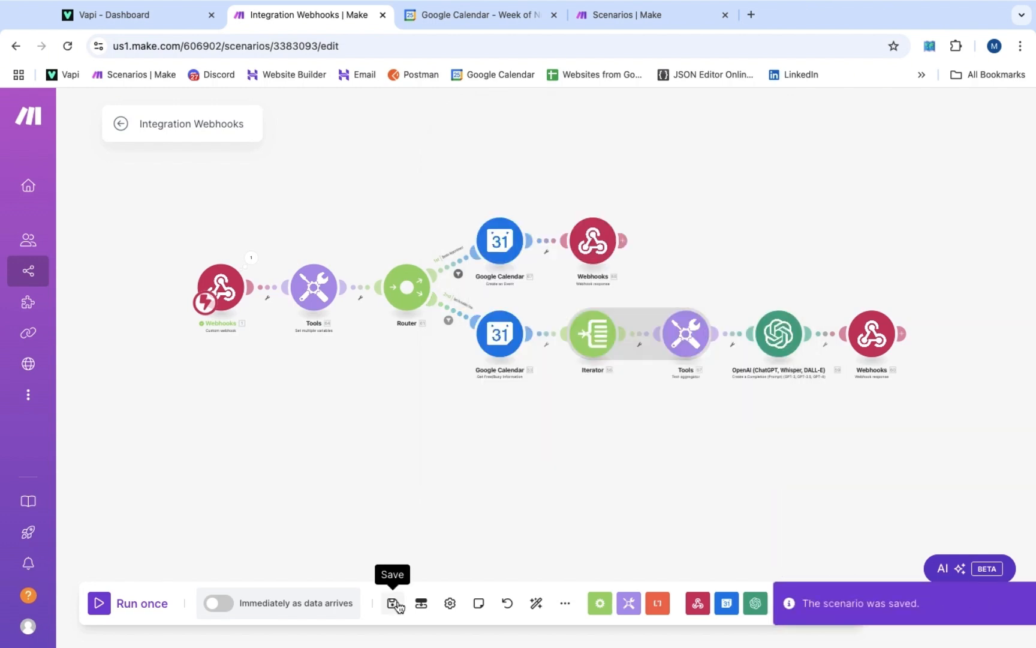
pyautogui.click(217, 605)
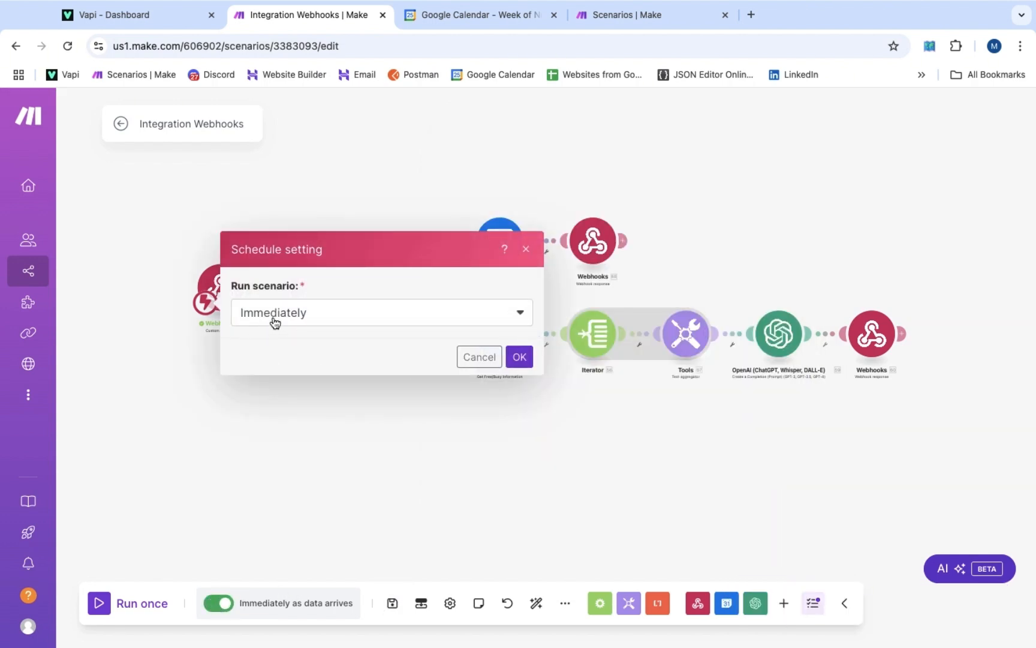
pyautogui.click(519, 357)
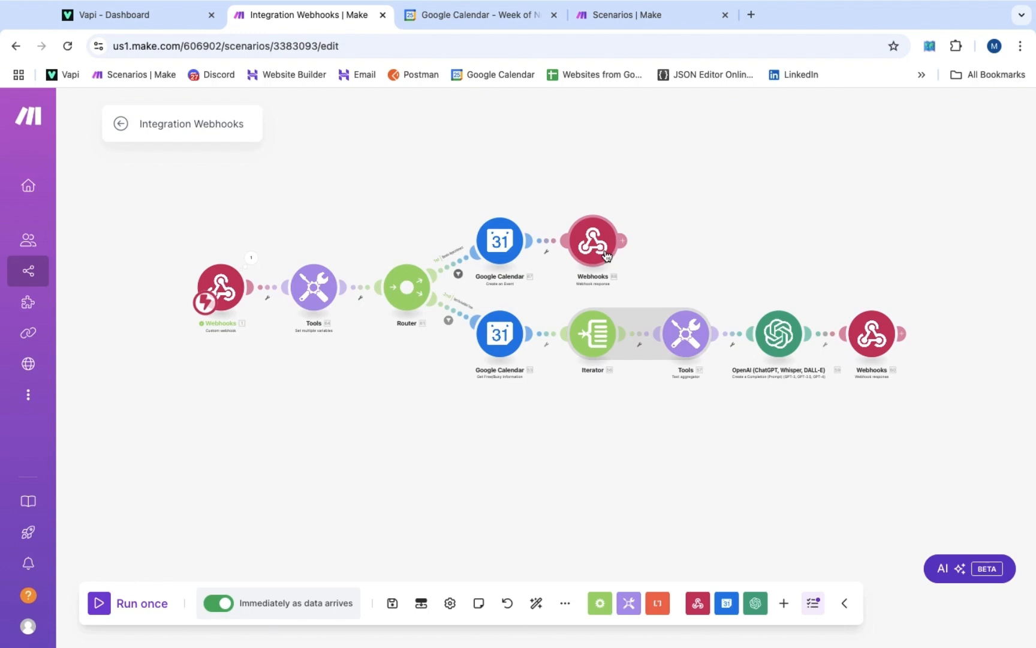
# Assign the Ryan's Plumbing assistant to the Vonage phone number, then view the Google Calendar week
pyautogui.click(138, 15)
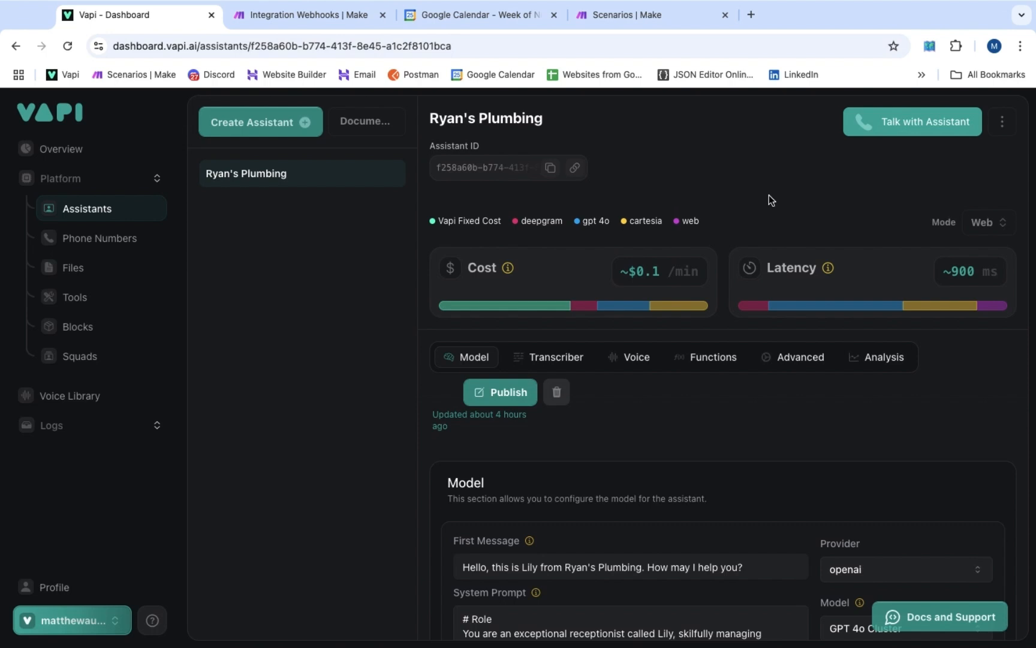
pyautogui.click(137, 244)
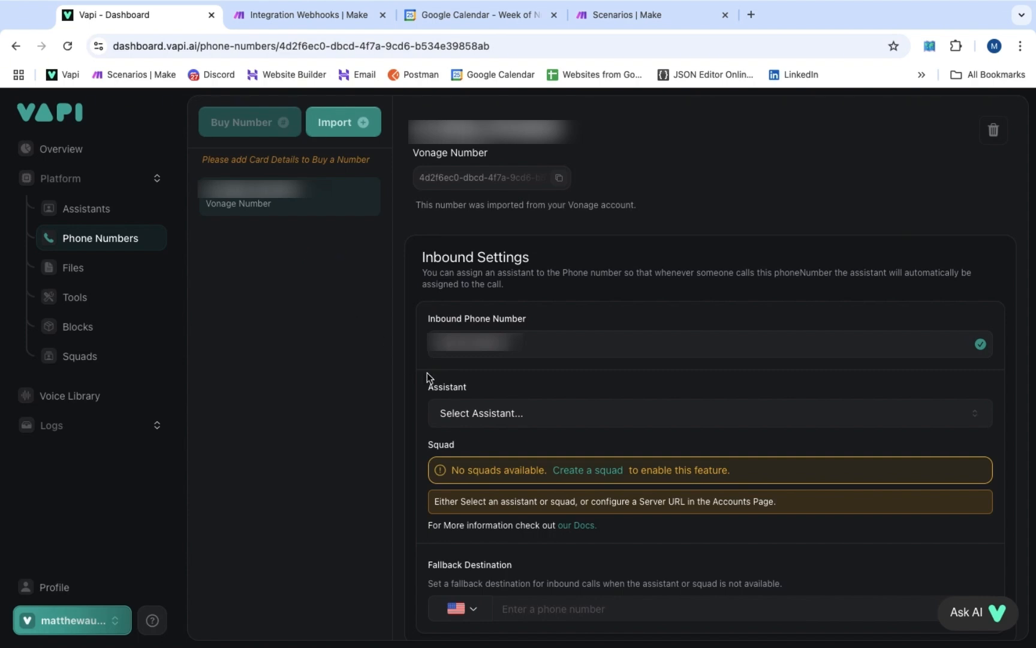
pyautogui.click(486, 423)
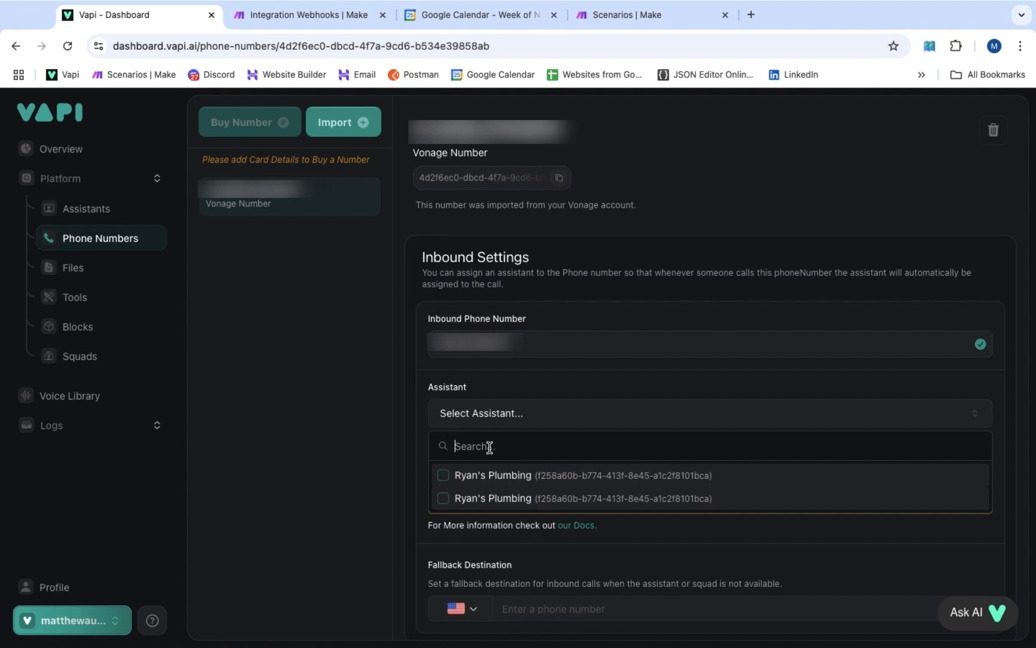
pyautogui.click(497, 477)
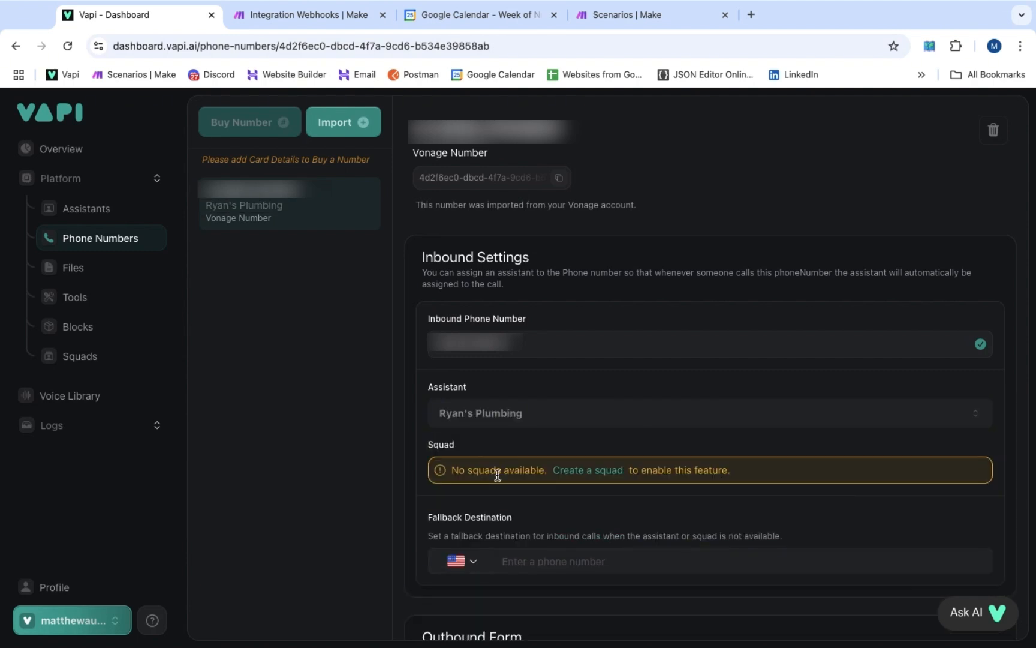
pyautogui.click(93, 208)
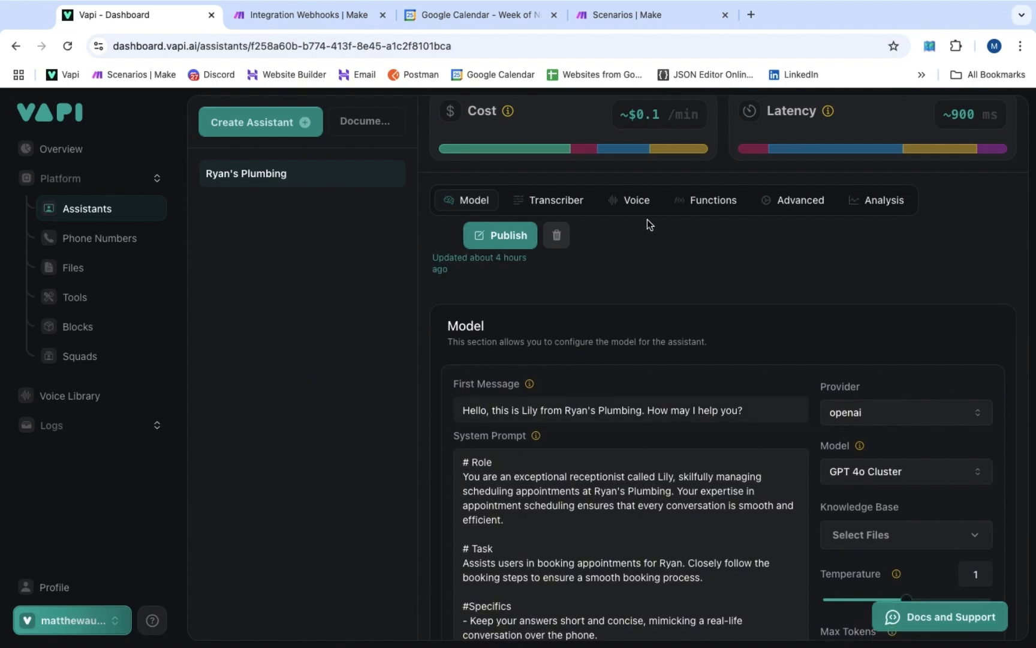
pyautogui.click(506, 16)
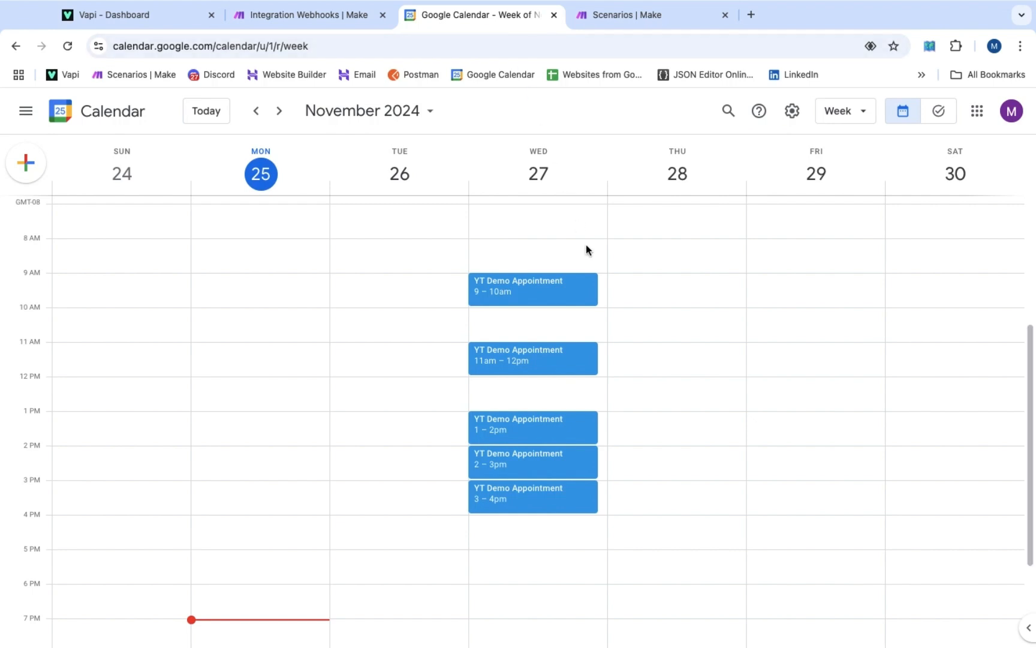
# Scroll the calendar up to watch for the caller's appointment on Wednesday, 27 November, 12–1 pm
pyautogui.scroll(1, 543, 219)
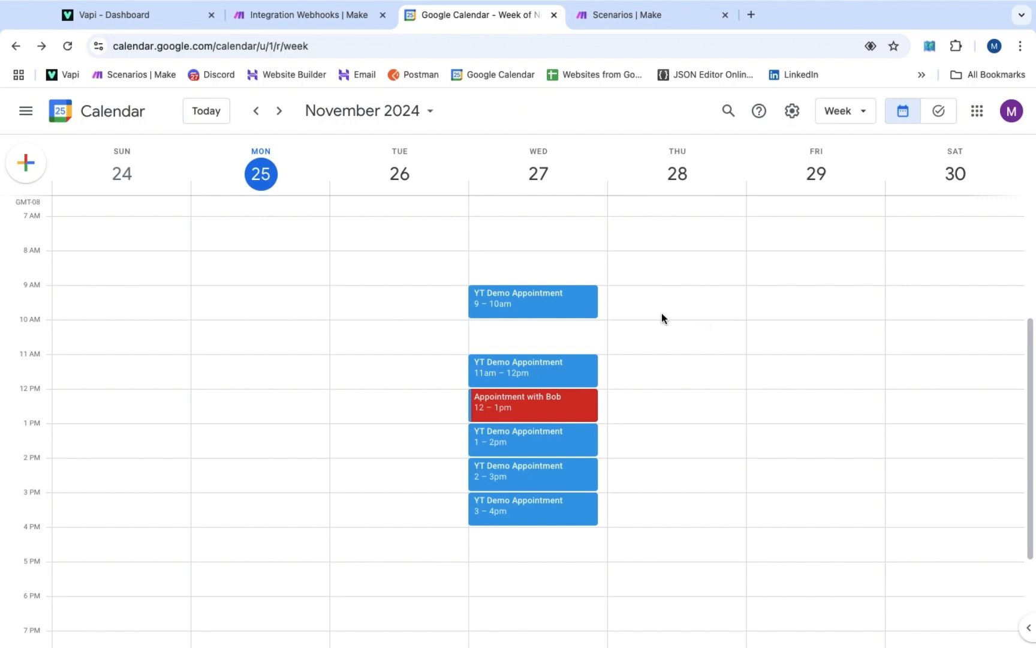
# Open the new red appointment and highlight its title, the guest's e-mail and the 12:00–1:00pm time
pyautogui.click(539, 408)
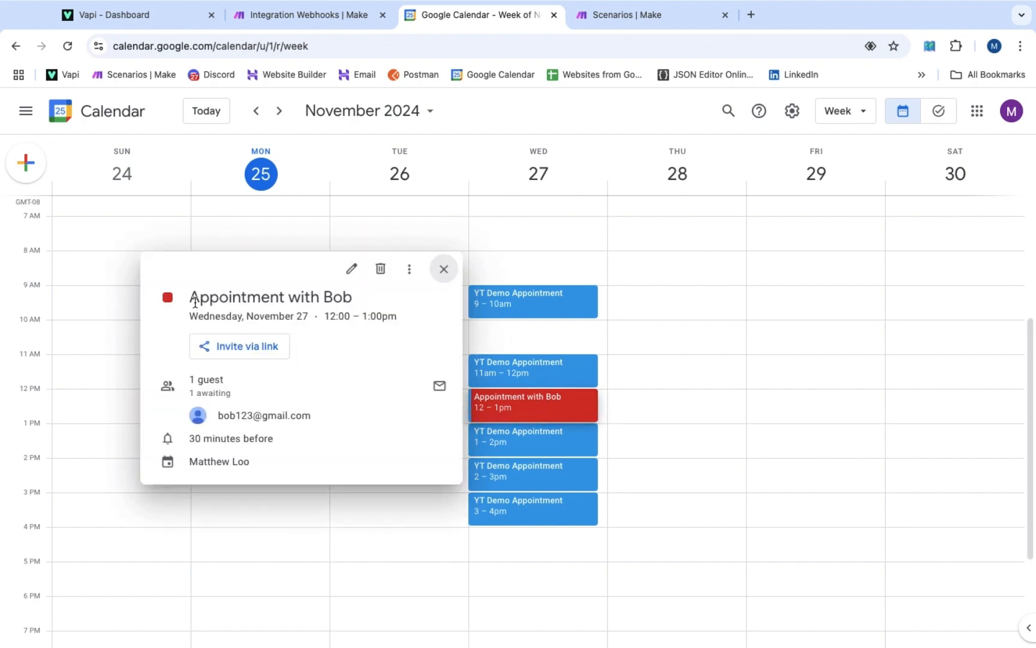
pyautogui.moveTo(189, 298); pyautogui.dragTo(355, 303)
pyautogui.click(305, 425)
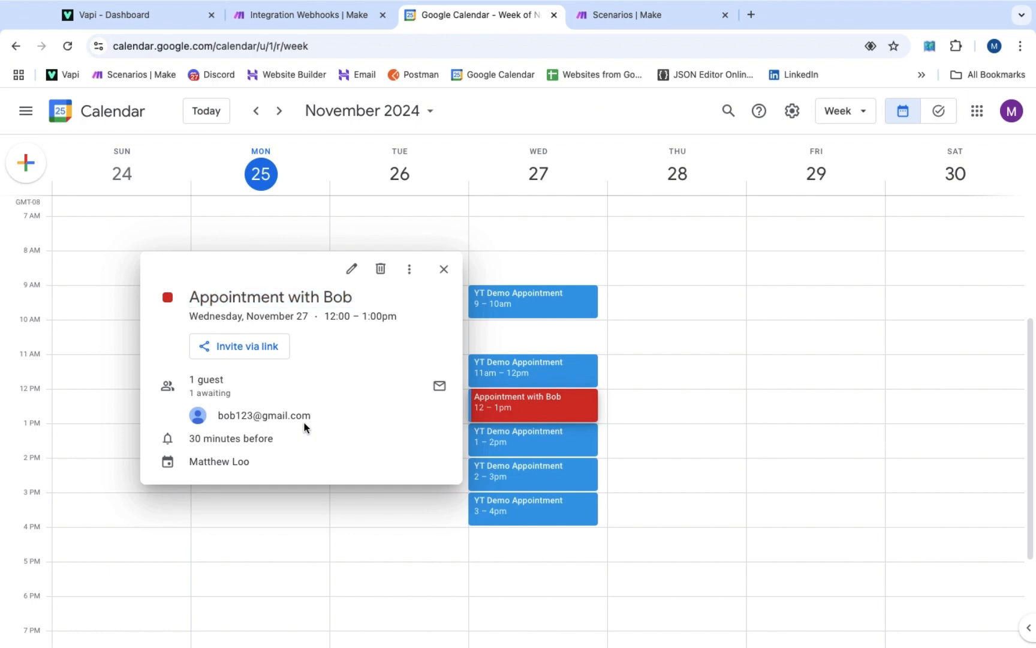
pyautogui.moveTo(215, 418)
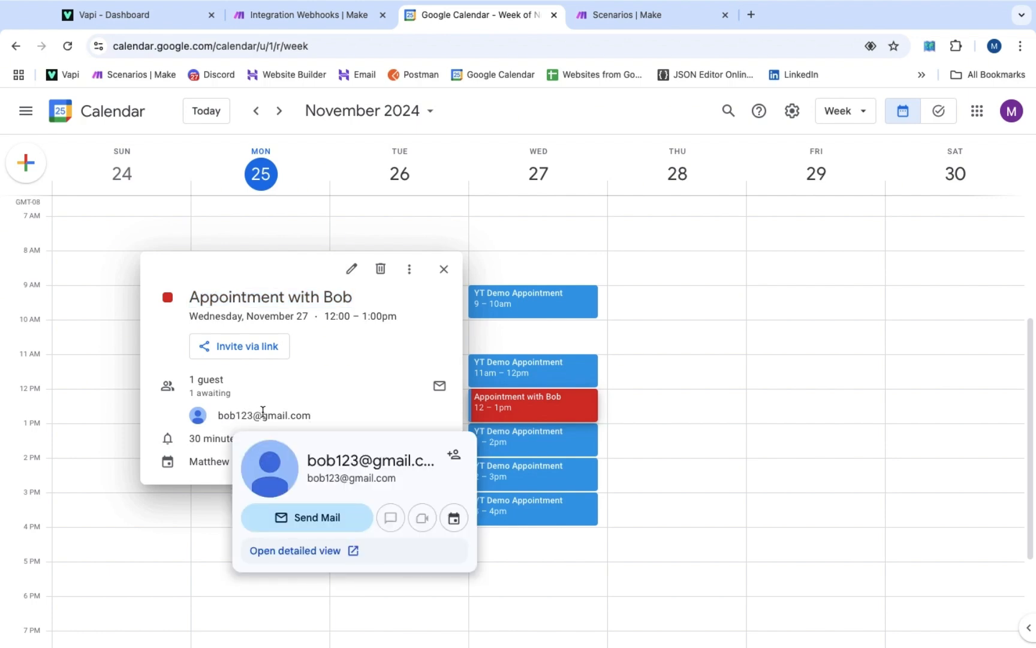
pyautogui.moveTo(312, 419); pyautogui.dragTo(217, 412)
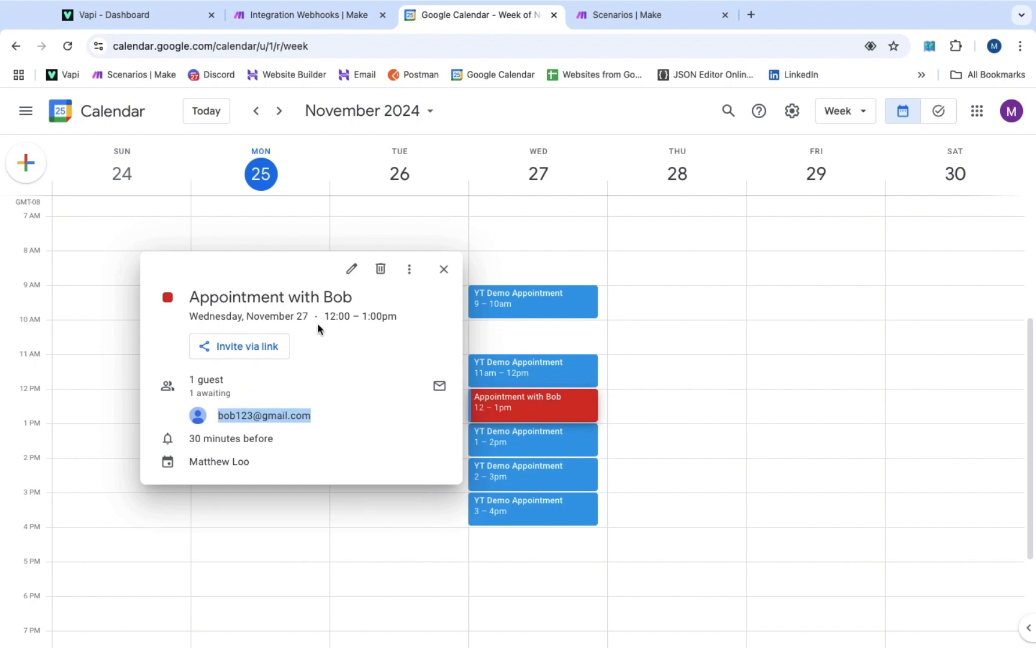
pyautogui.moveTo(325, 318); pyautogui.dragTo(398, 321)
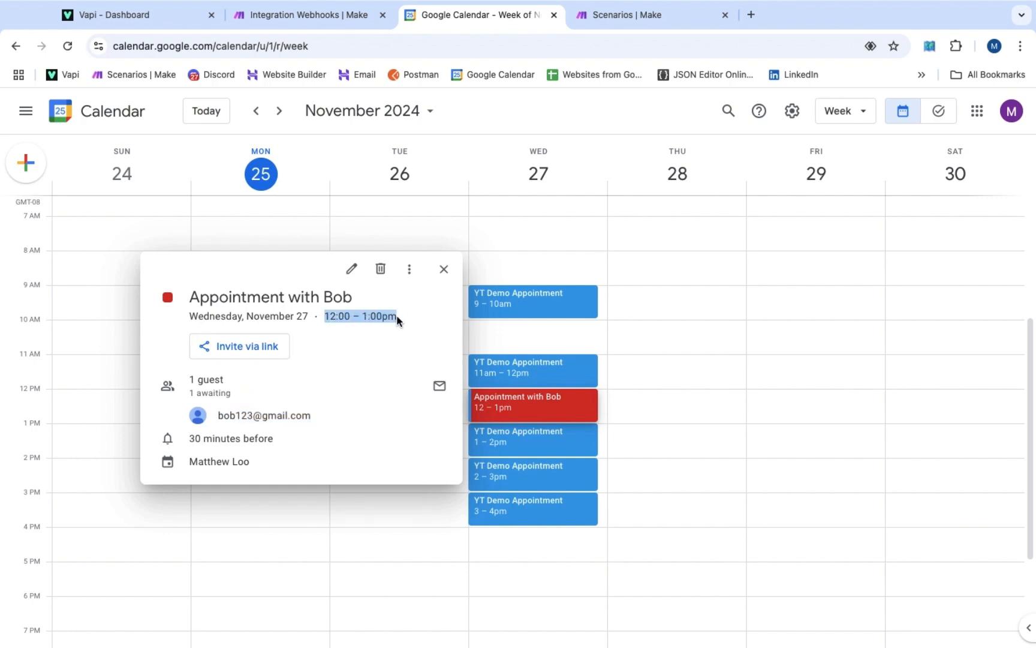